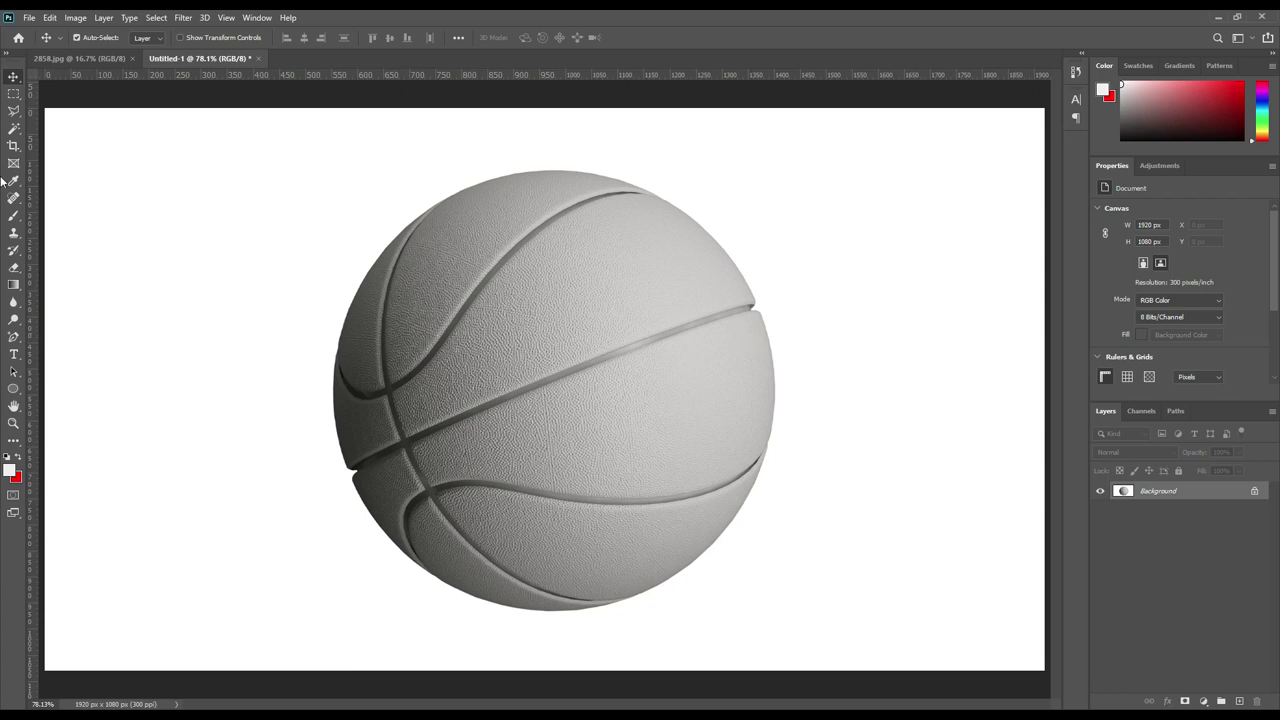
- Select the basketball using the Object Selection Tool in Rectangle mode
left_click(13, 128)
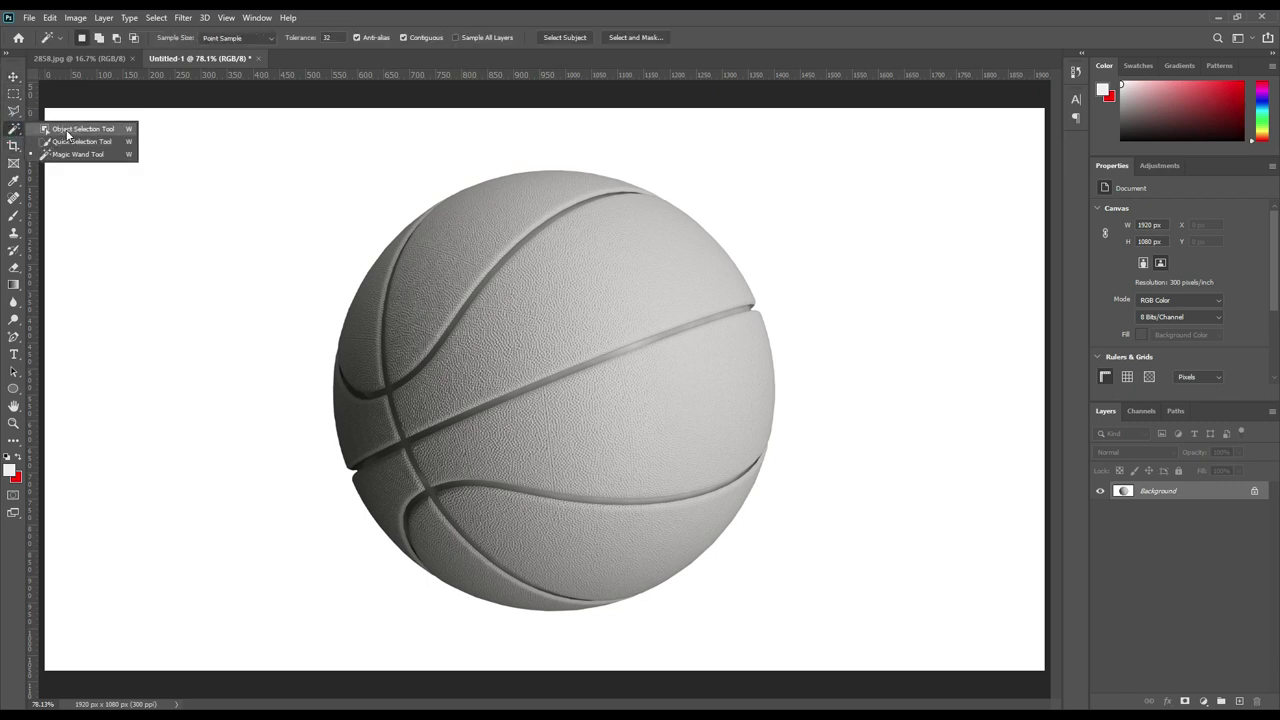
left_click(67, 131)
left_click(255, 38)
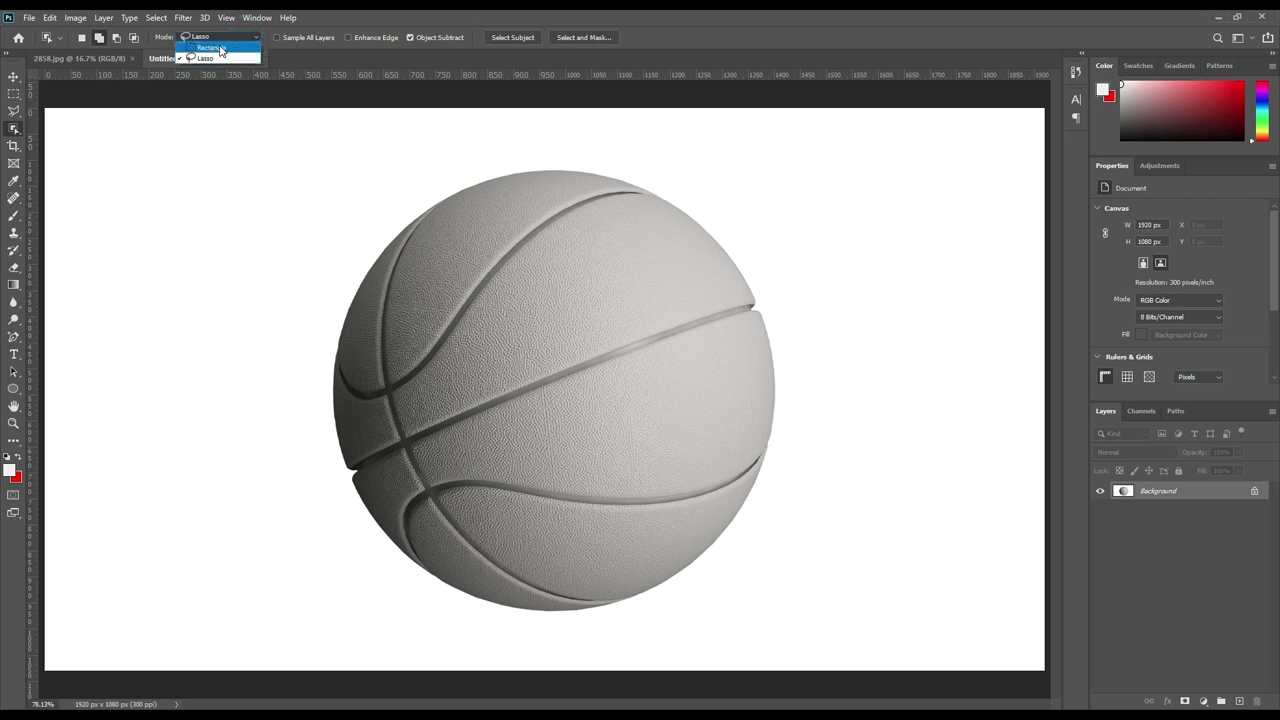
left_click(221, 49)
left_click_drag(294, 160, 808, 622)
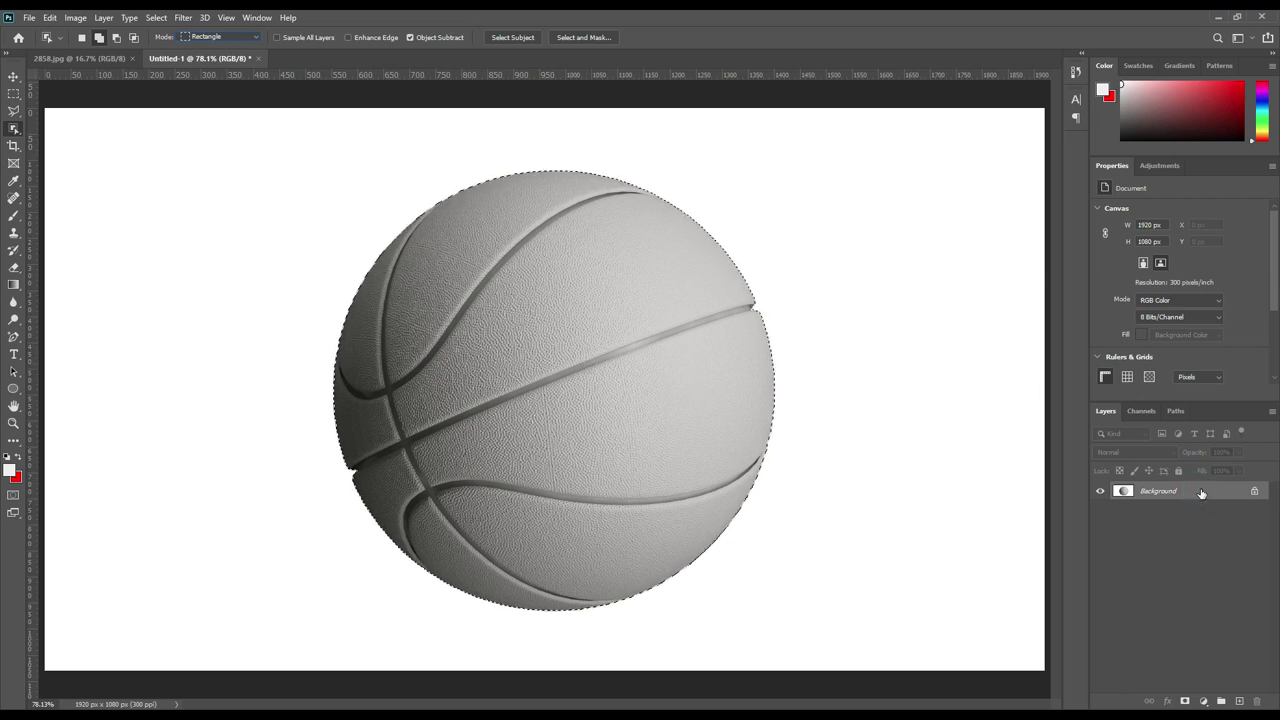
- Copy the ball onto Layer 1 and hide the white Background layer
key("ctrl+j")
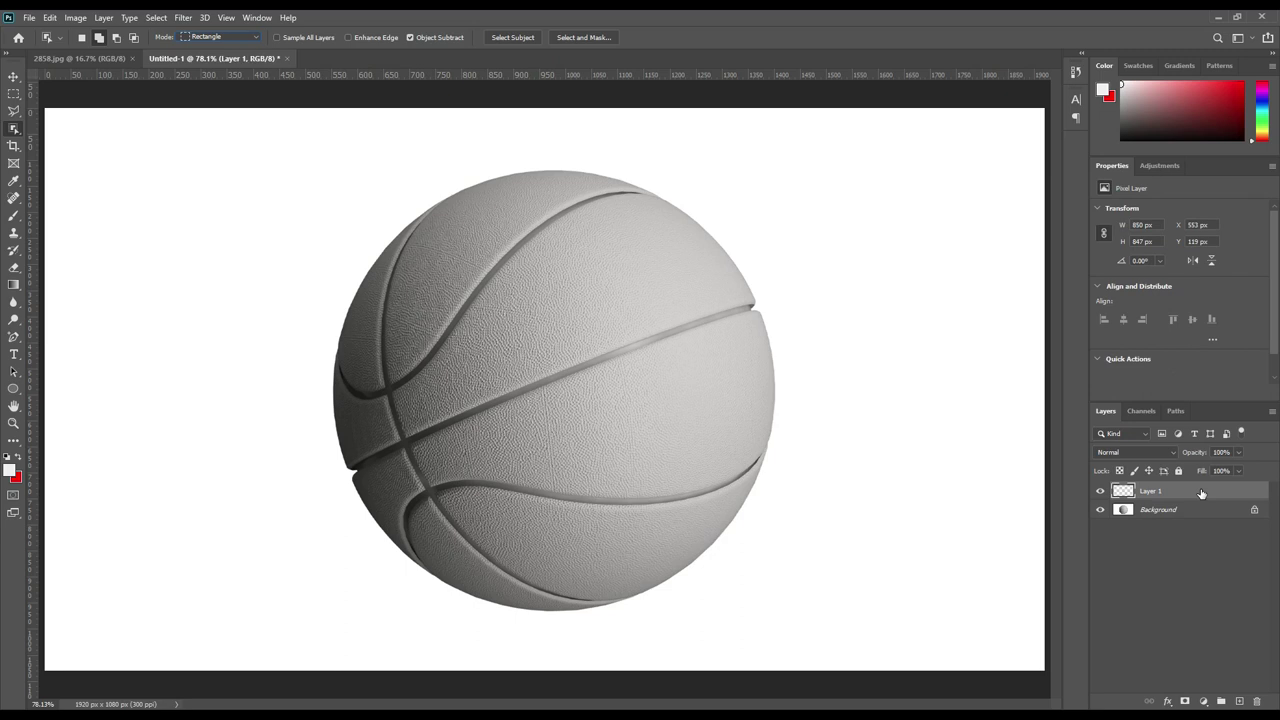
left_click(1100, 510)
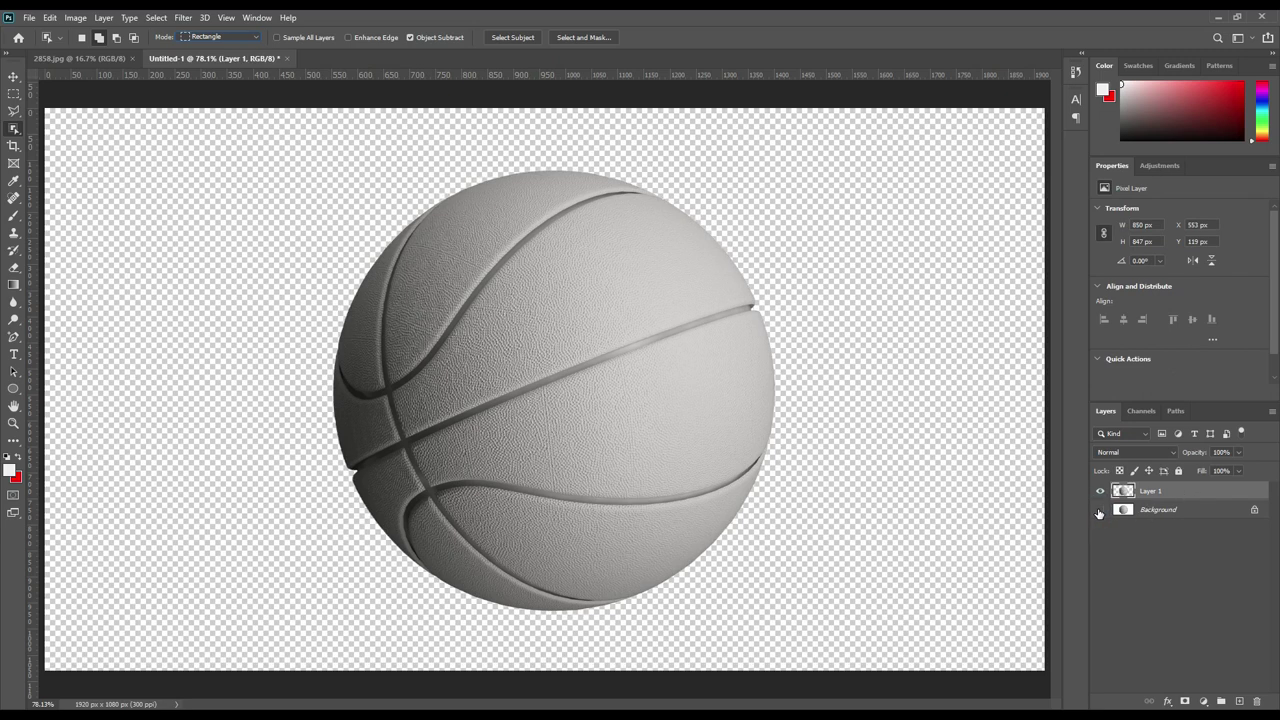
left_click(1171, 497)
- Pick the Pen Tool and zoom in on the ball's upper-left edge
left_click(15, 340)
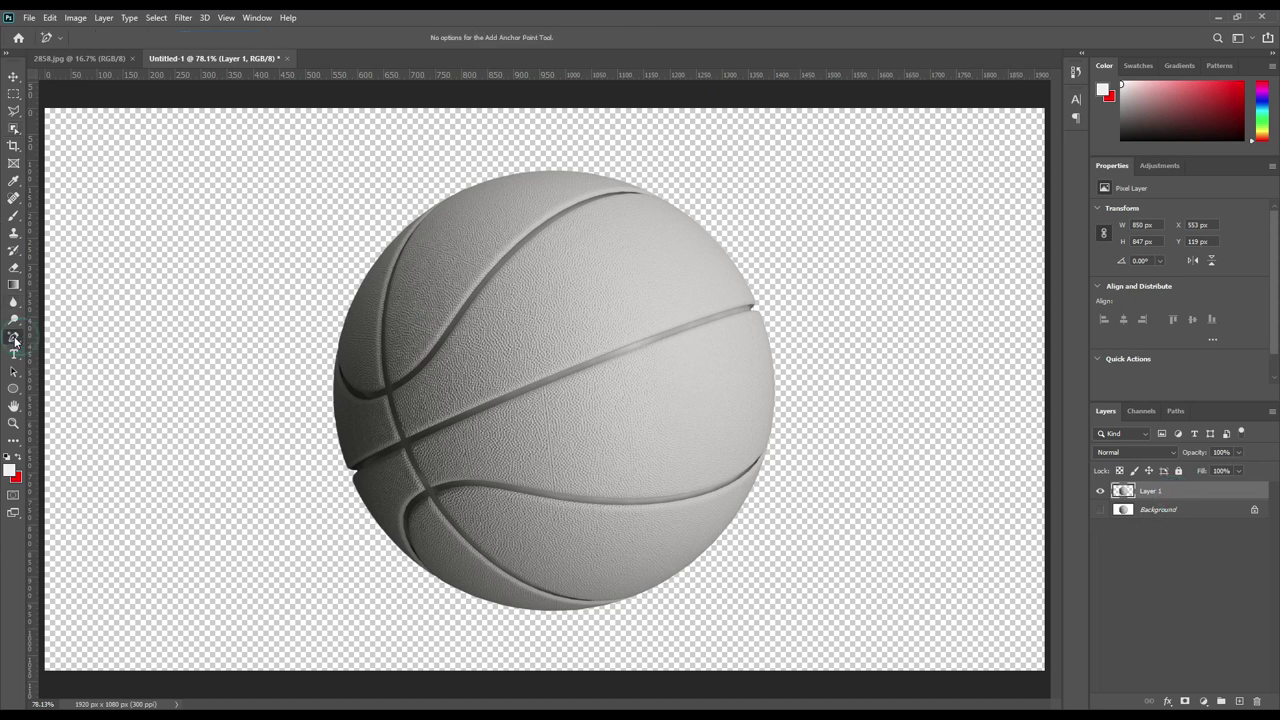
left_click(75, 340)
key("ctrl+plus")
key("ctrl+plus")
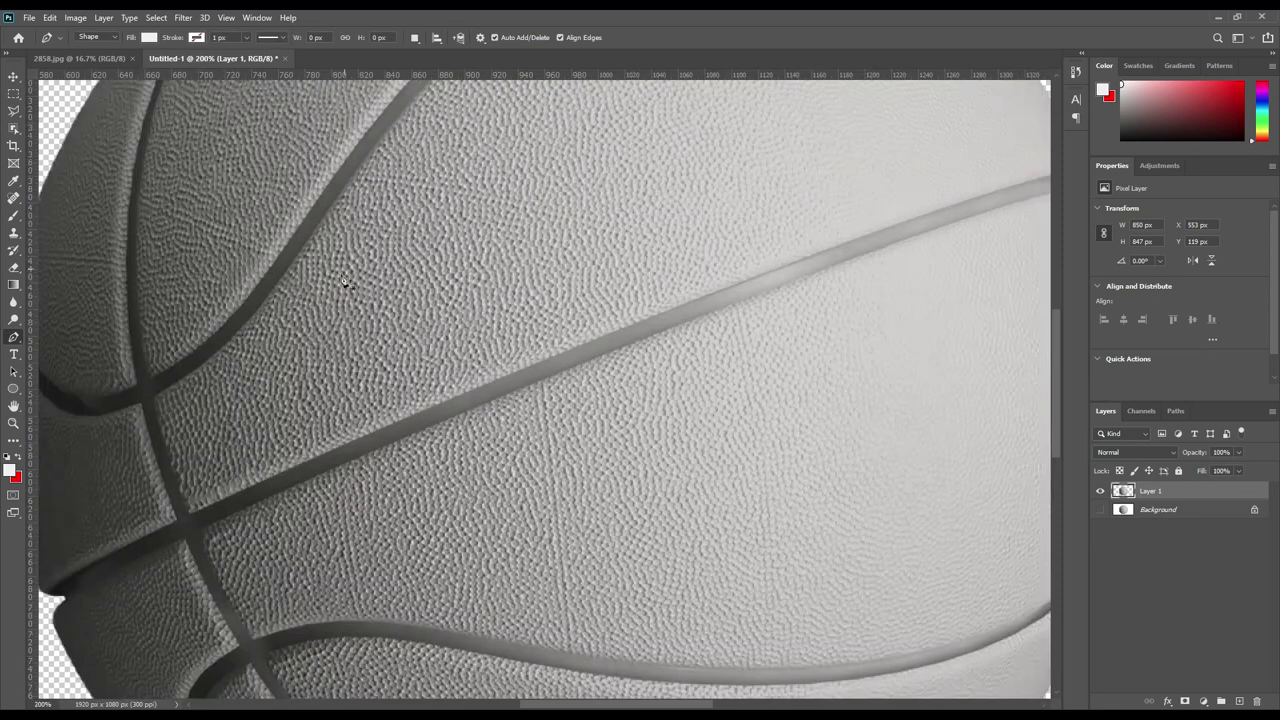
left_click_drag(250, 248, 400, 540)
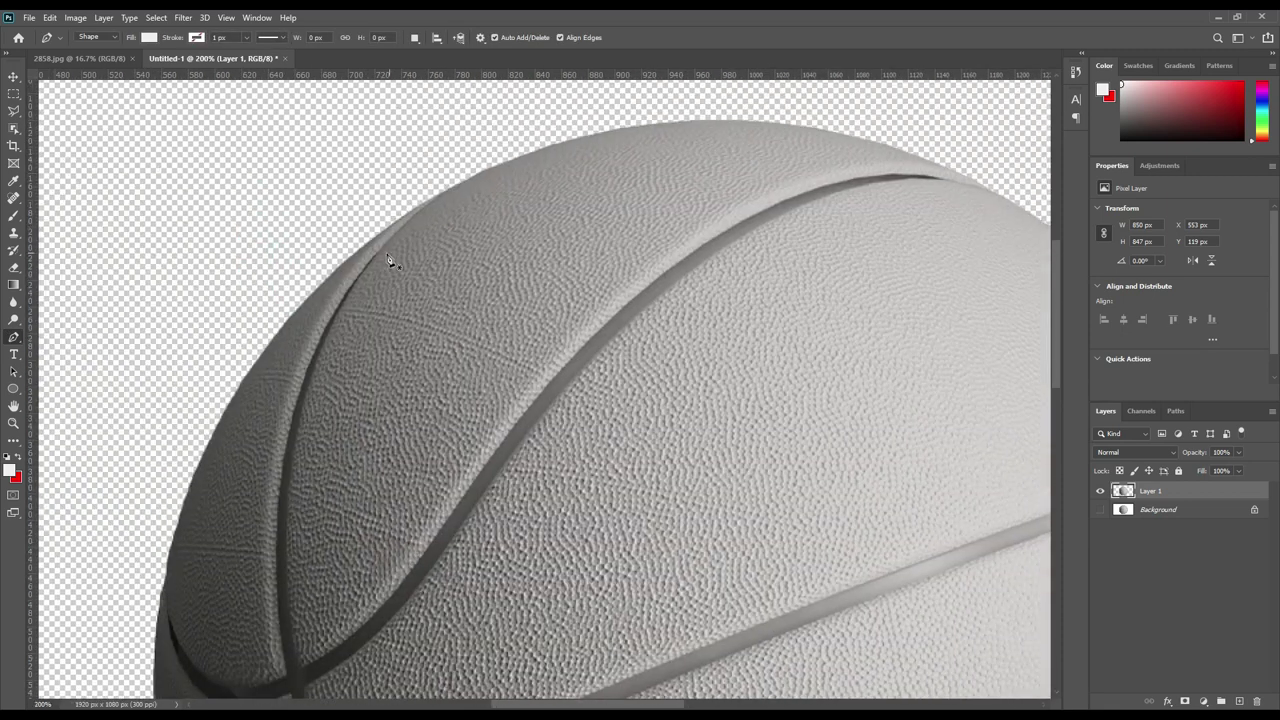
- Trace the ball's seams with anchor points on a new shape path
left_click(380, 257)
scroll(340, 470, "down", 3)
left_click_drag(349, 486, 425, 465)
scroll(425, 465, "down", 5)
left_click(395, 503)
left_click(833, 606)
scroll(422, 318, "up", 2)
left_click(422, 318)
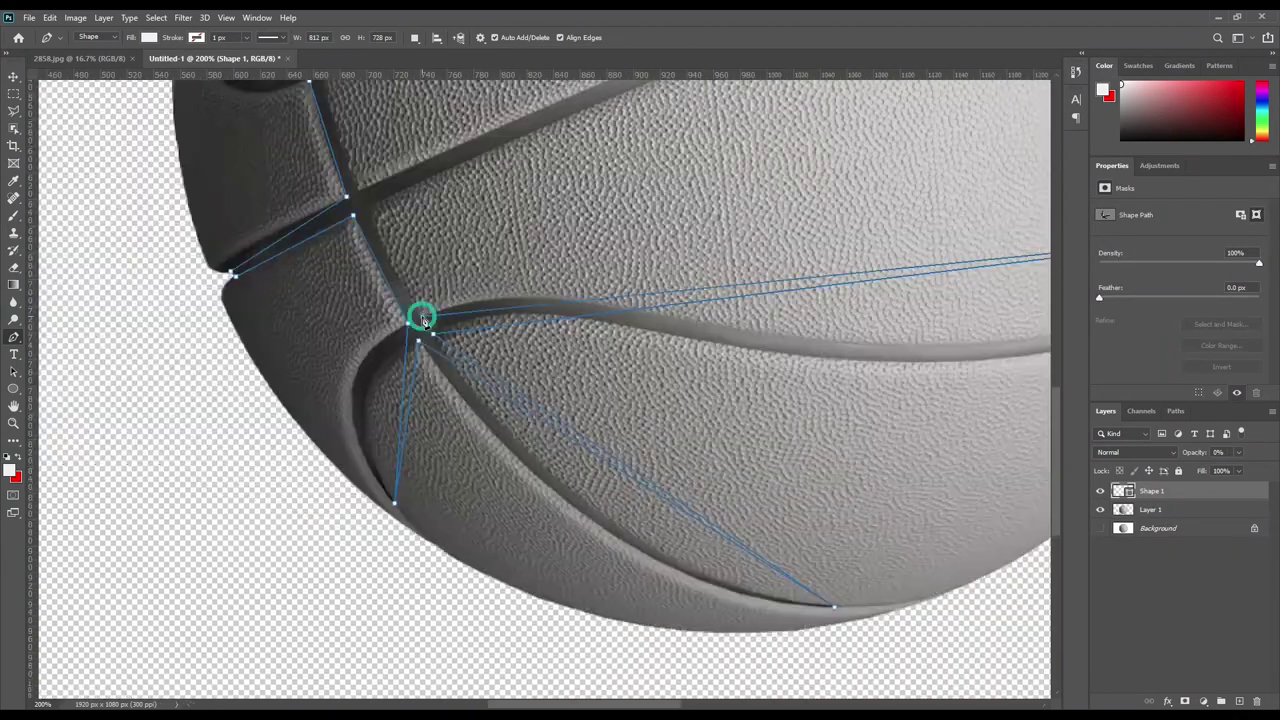
scroll(420, 330, "up", 2)
scroll(409, 414, "up", 1)
scroll(400, 430, "up", 1)
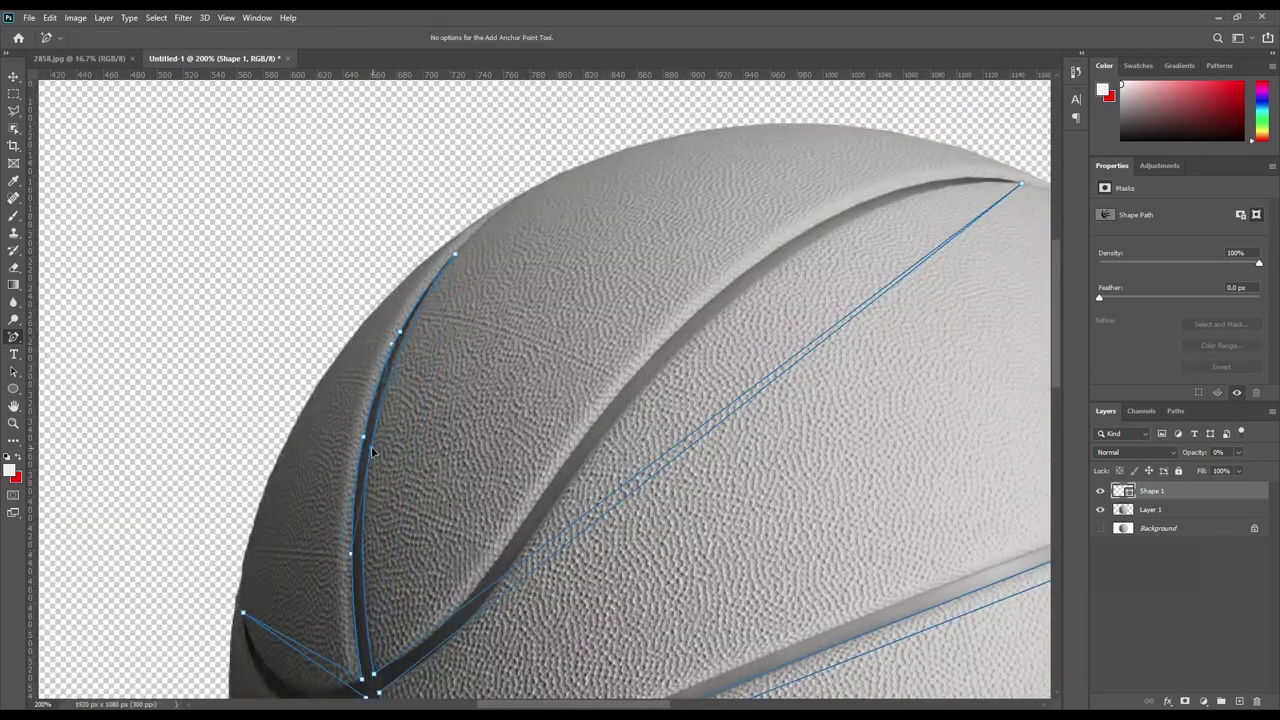
scroll(371, 452, "down", 1)
- Curve the inner path segments onto the seams and add extra anchor points
left_click_drag(450, 430, 500, 450)
scroll(557, 463, "up", 1)
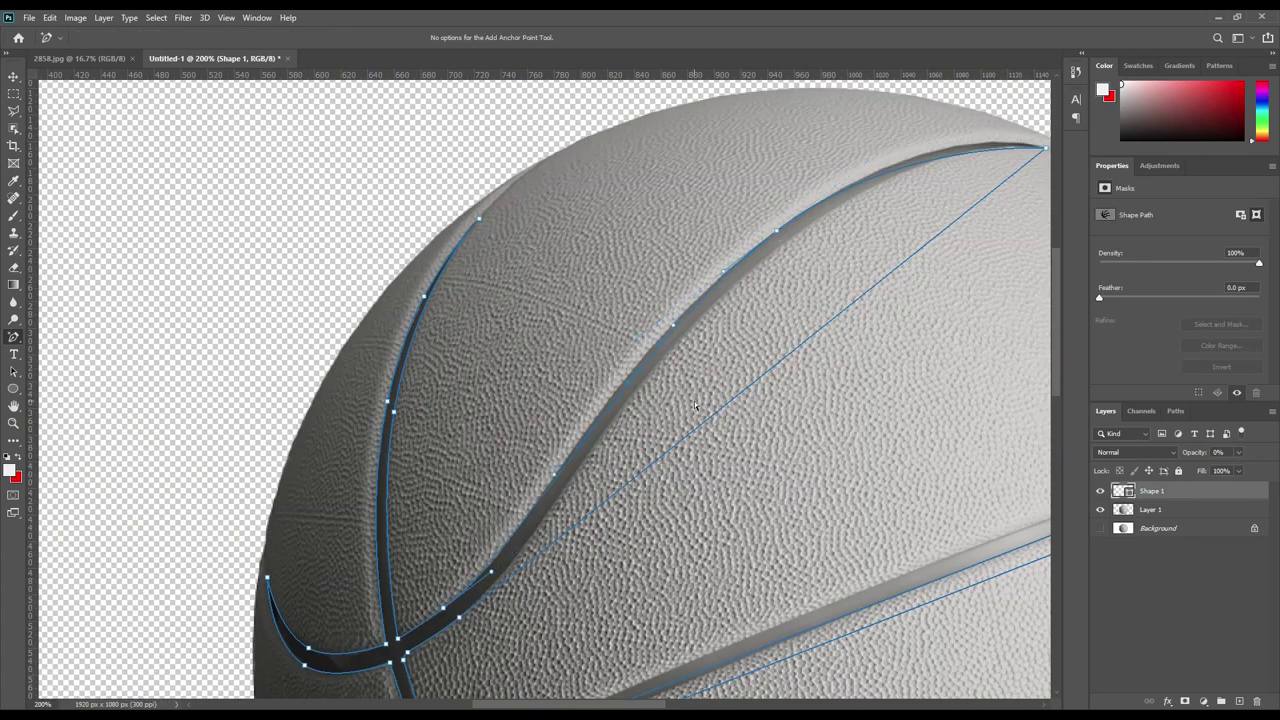
left_click_drag(695, 405, 668, 340)
scroll(323, 575, "down", 5)
scroll(323, 575, "right", 3)
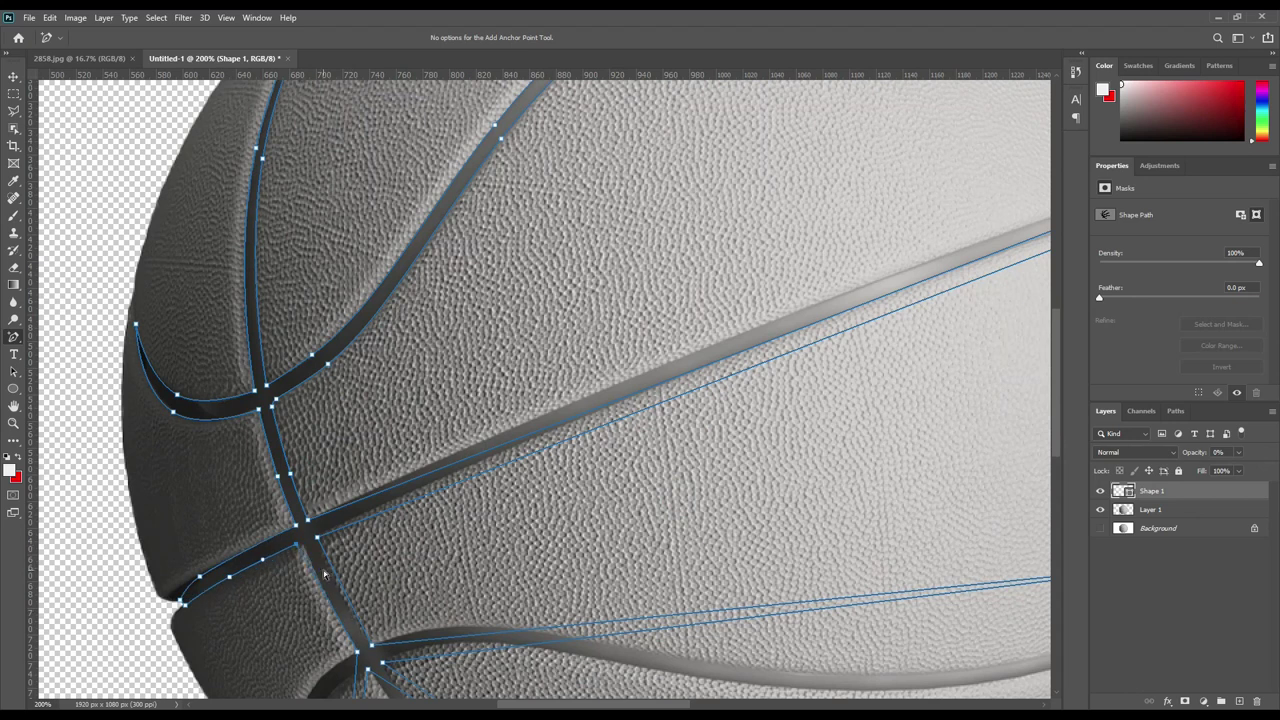
left_click(320, 530)
left_click(248, 548)
left_click(388, 488)
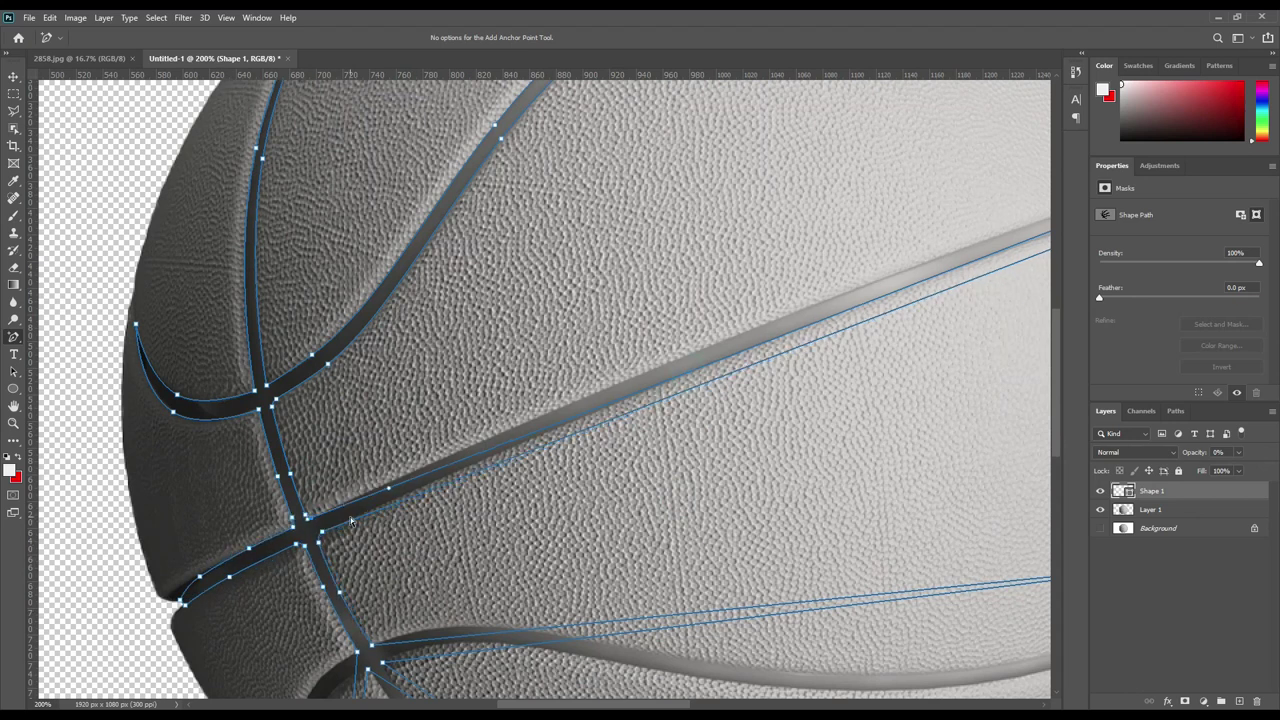
scroll(960, 277, "right", 5)
scroll(757, 400, "down", 3)
- Bend the remaining straight segments onto the seams and fit the canvas
left_click_drag(734, 457, 750, 543)
left_click_drag(420, 467, 470, 515)
scroll(737, 463, "down", 3)
scroll(737, 463, "left", 5)
left_click_drag(820, 615, 810, 630)
left_click_drag(500, 405, 520, 450)
left_click_drag(425, 450, 385, 450)
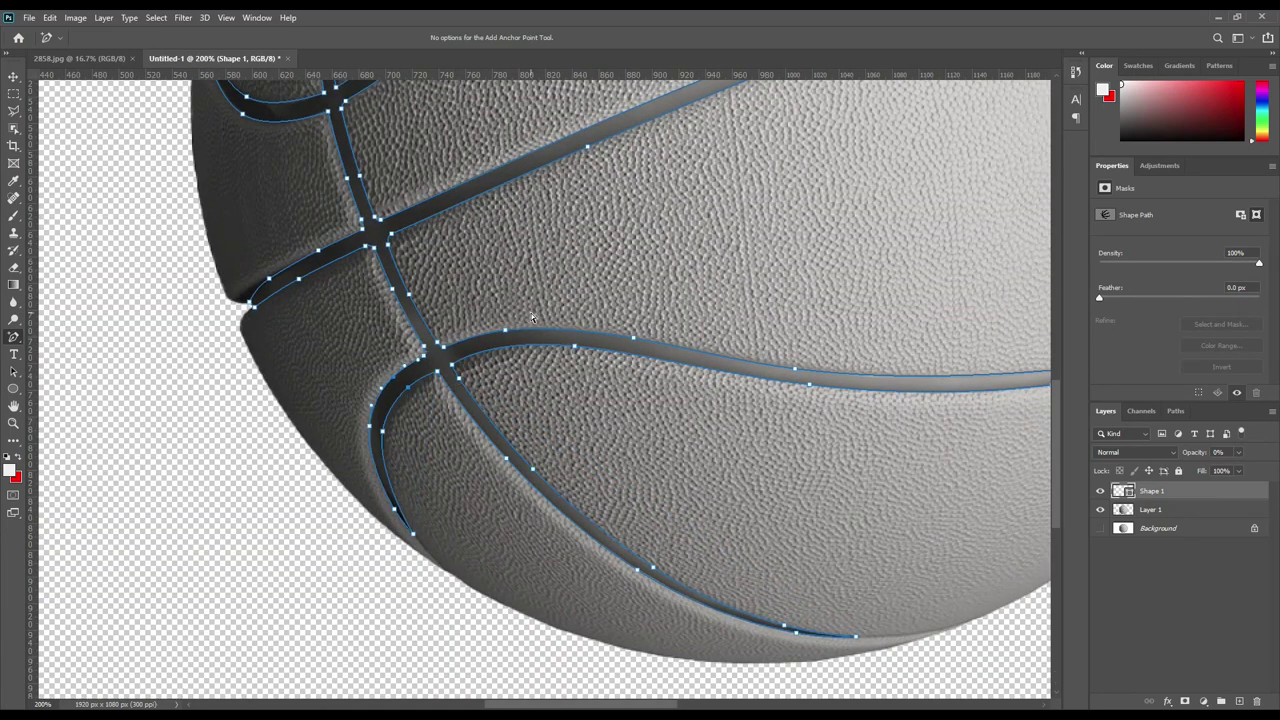
key("ctrl+0")
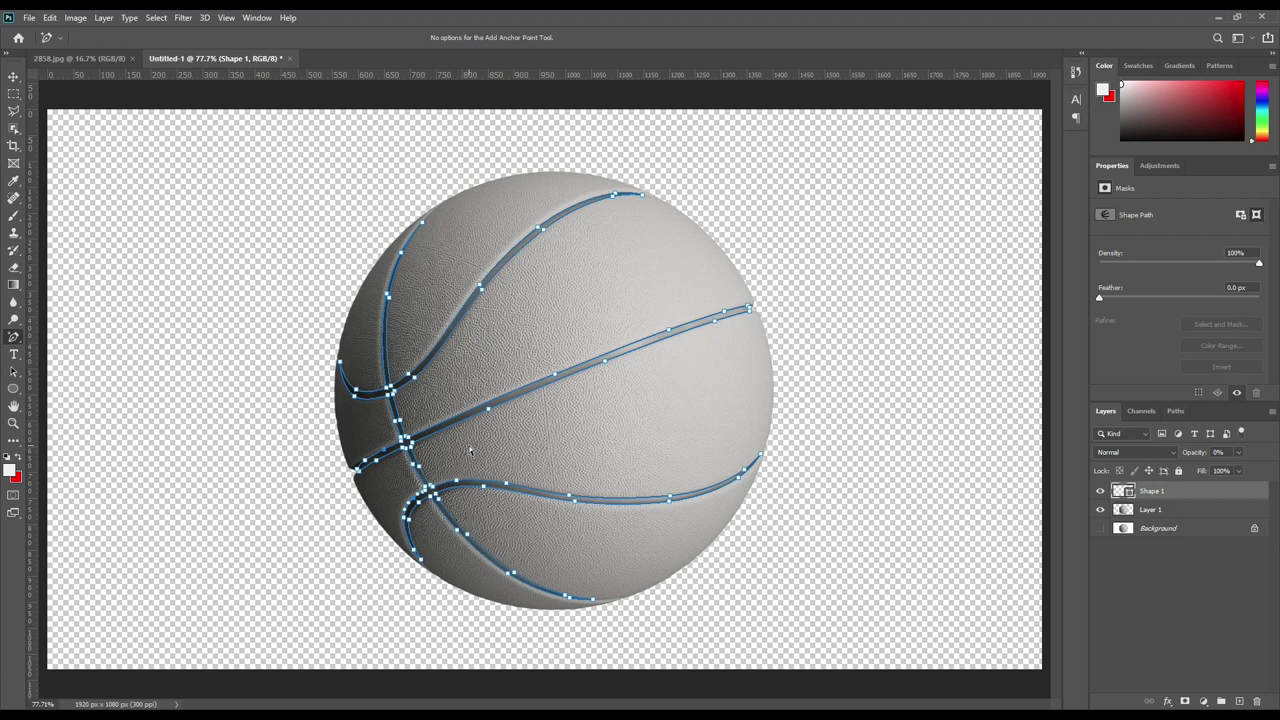
- Copy the seams from Layer 1 onto Layer 2 and delete the Shape 1 path layer
left_click(1145, 510)
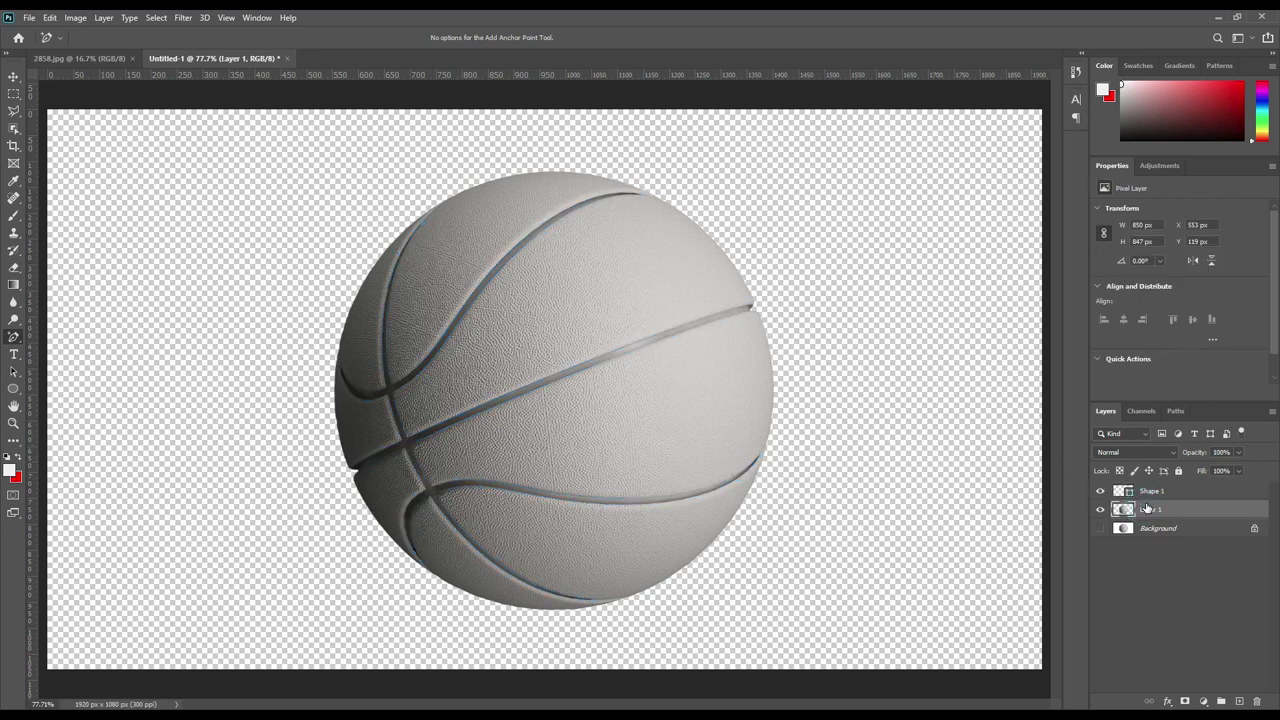
left_click(1125, 493, "ctrl")
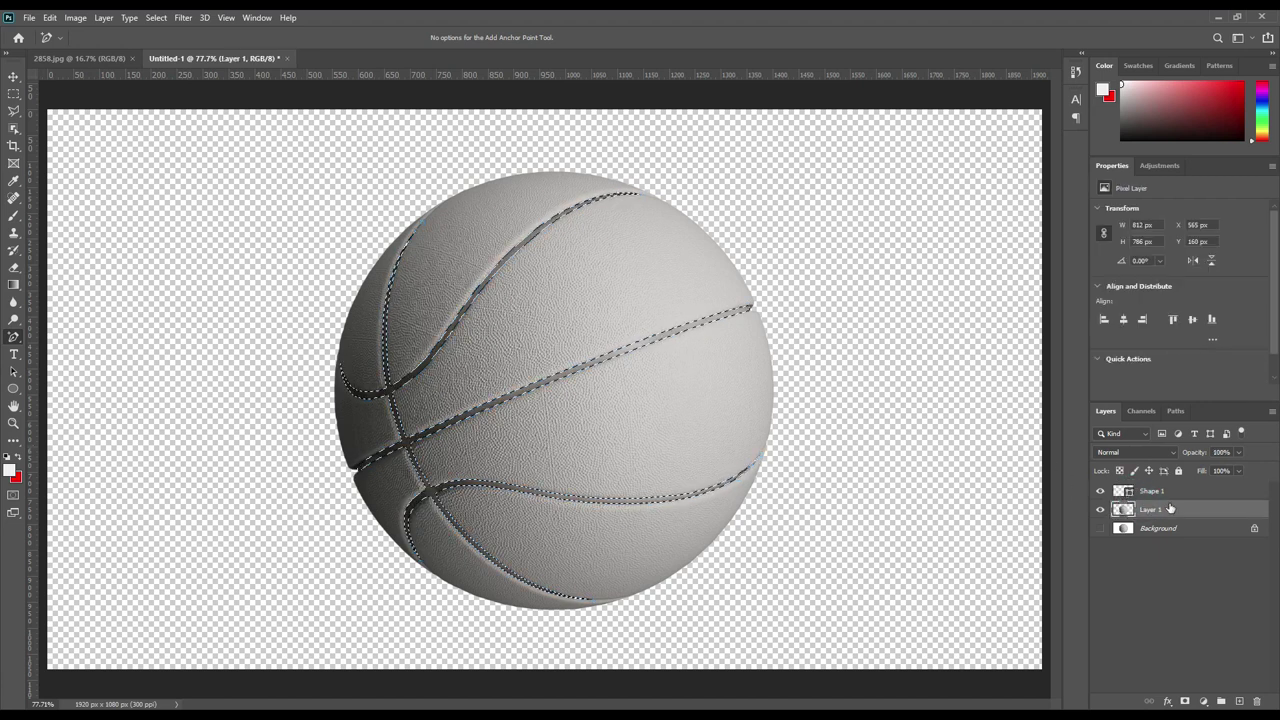
key("ctrl+j")
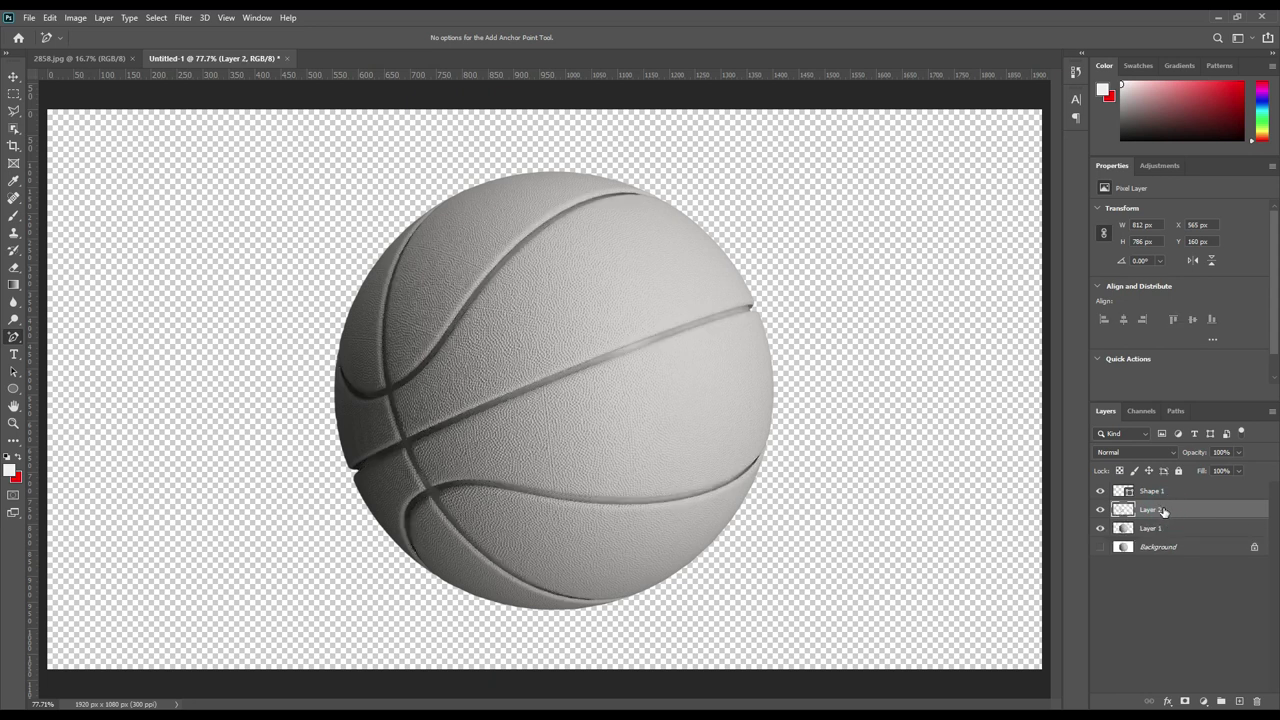
left_click(1162, 491)
key("ctrl+e")
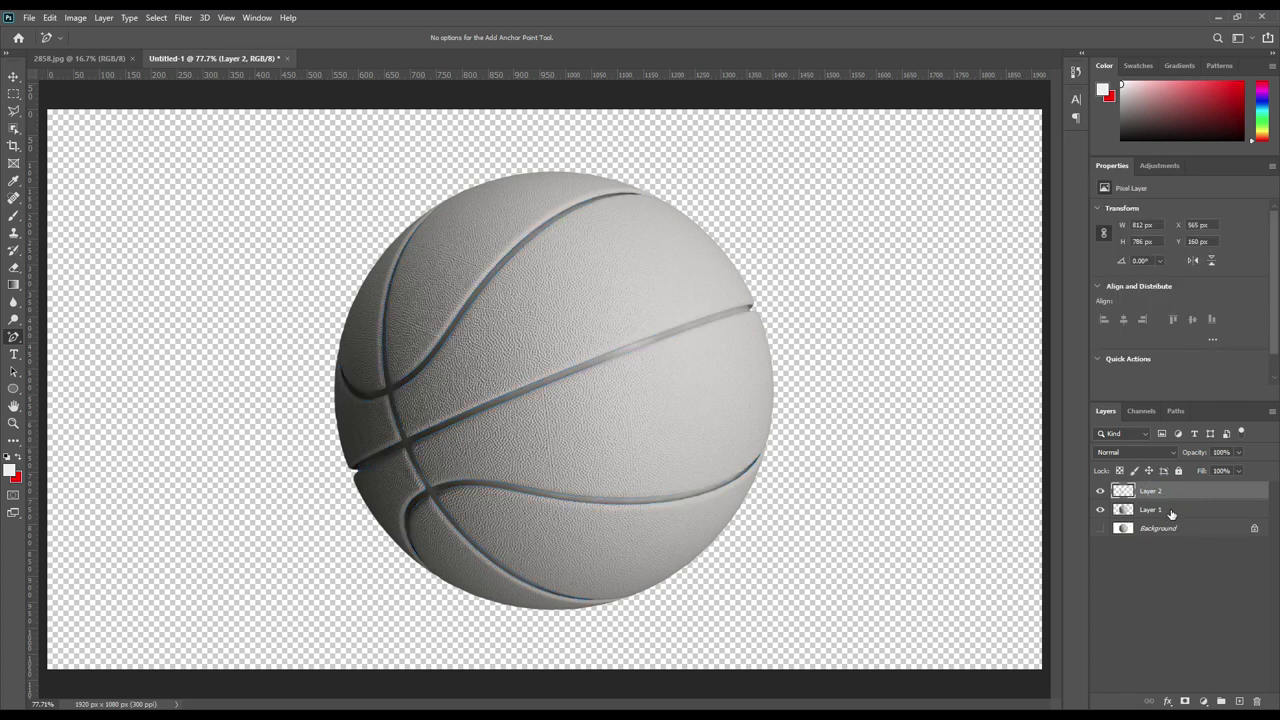
- Group Layer 1 and Layer 2 as 'Object ID' and show the Background again
left_click(1172, 513, "shift")
left_click_drag(1170, 510, 1221, 702)
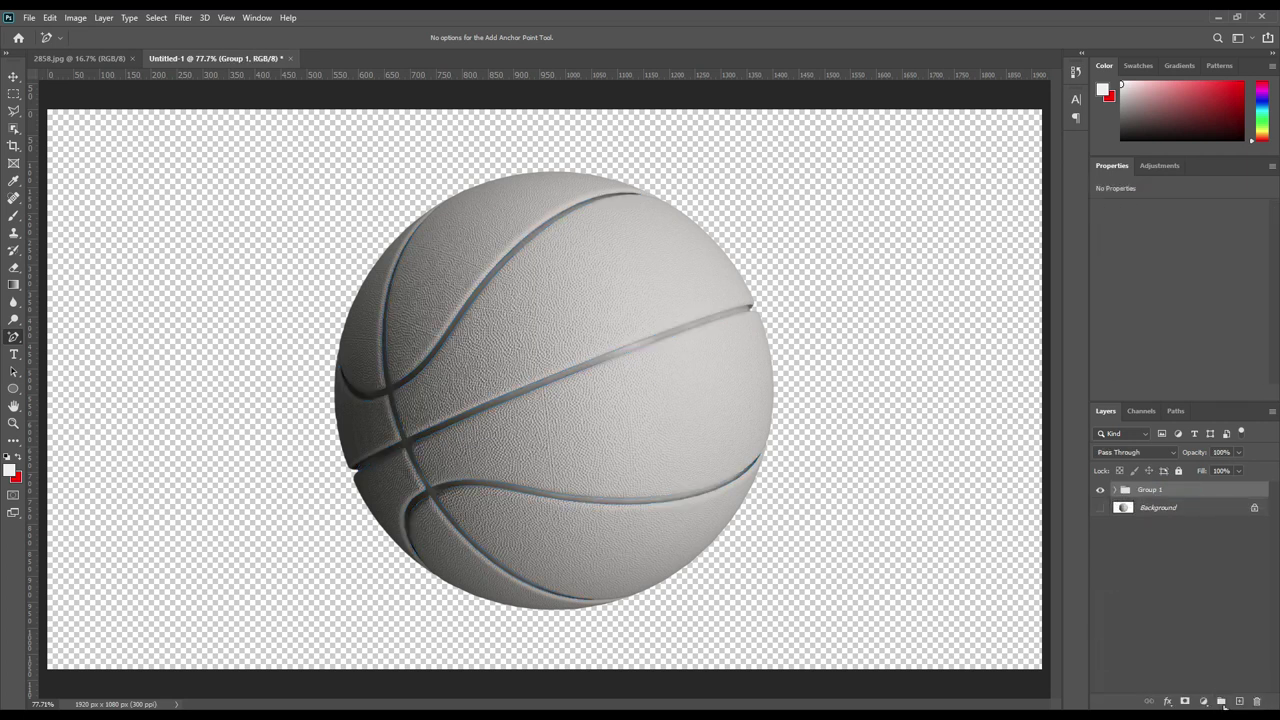
left_click(1100, 507)
double_click(1150, 489)
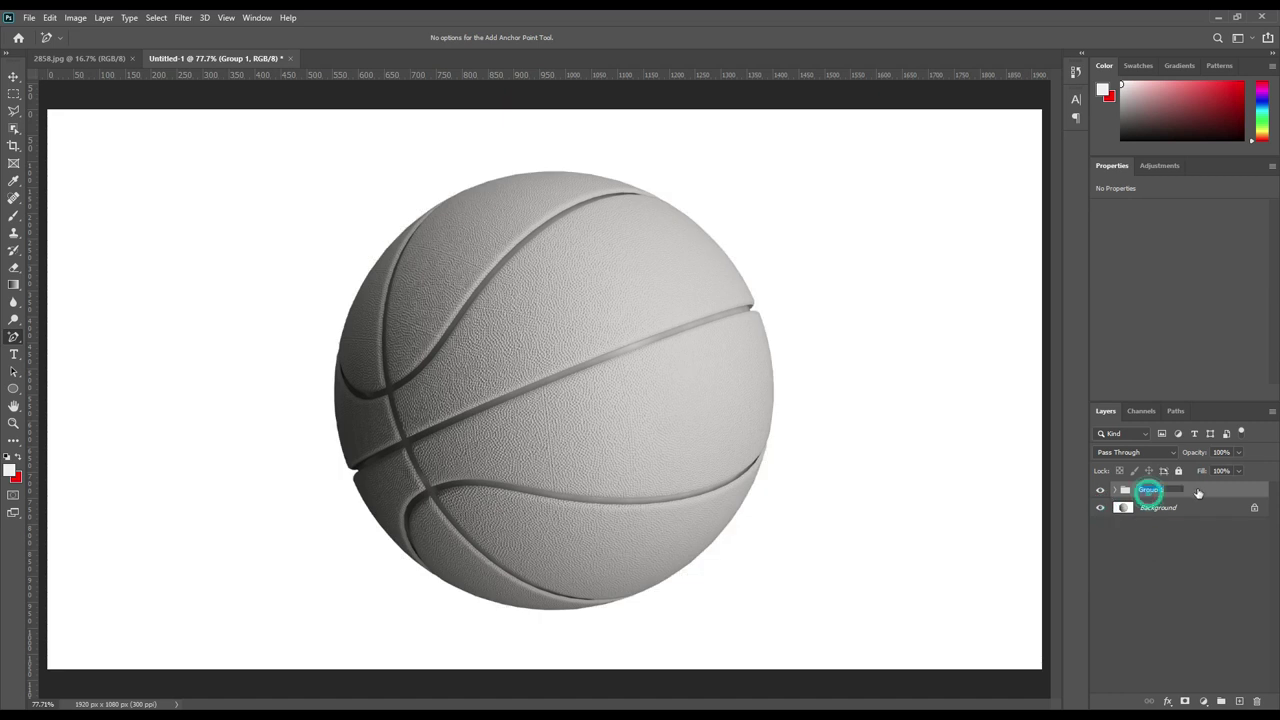
type("Object ID")
key("Return")
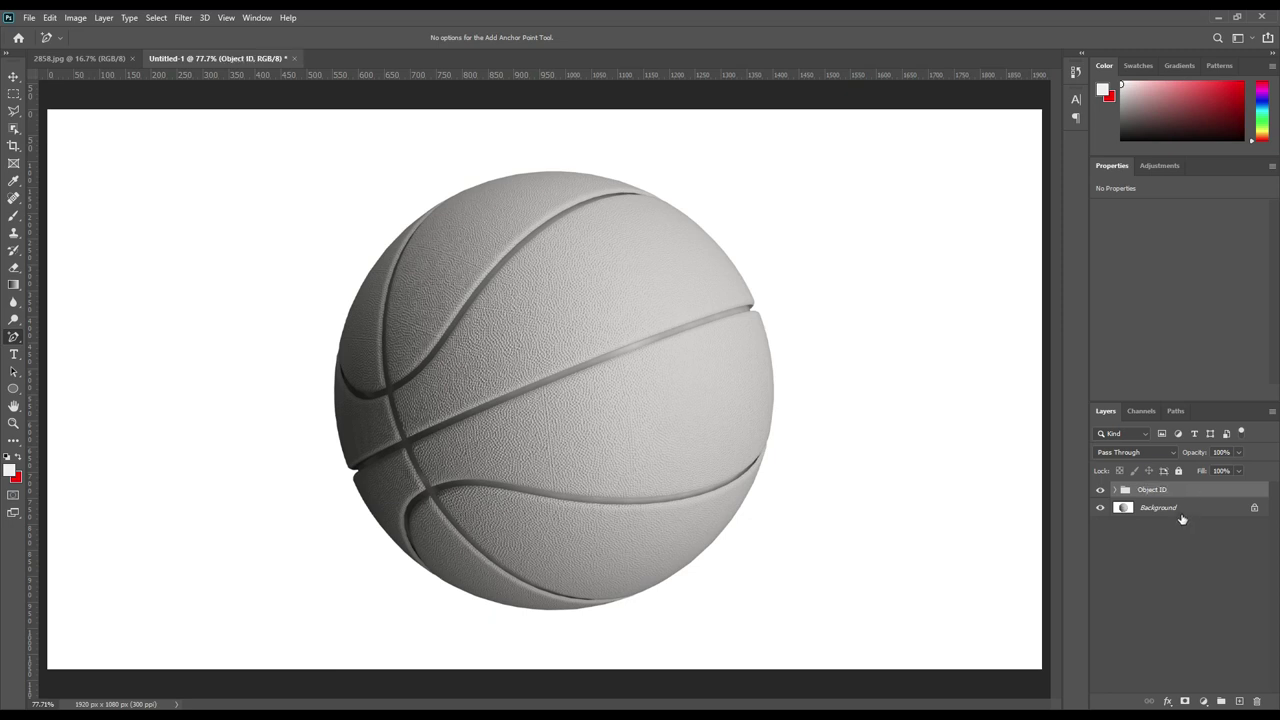
left_click(1181, 514)
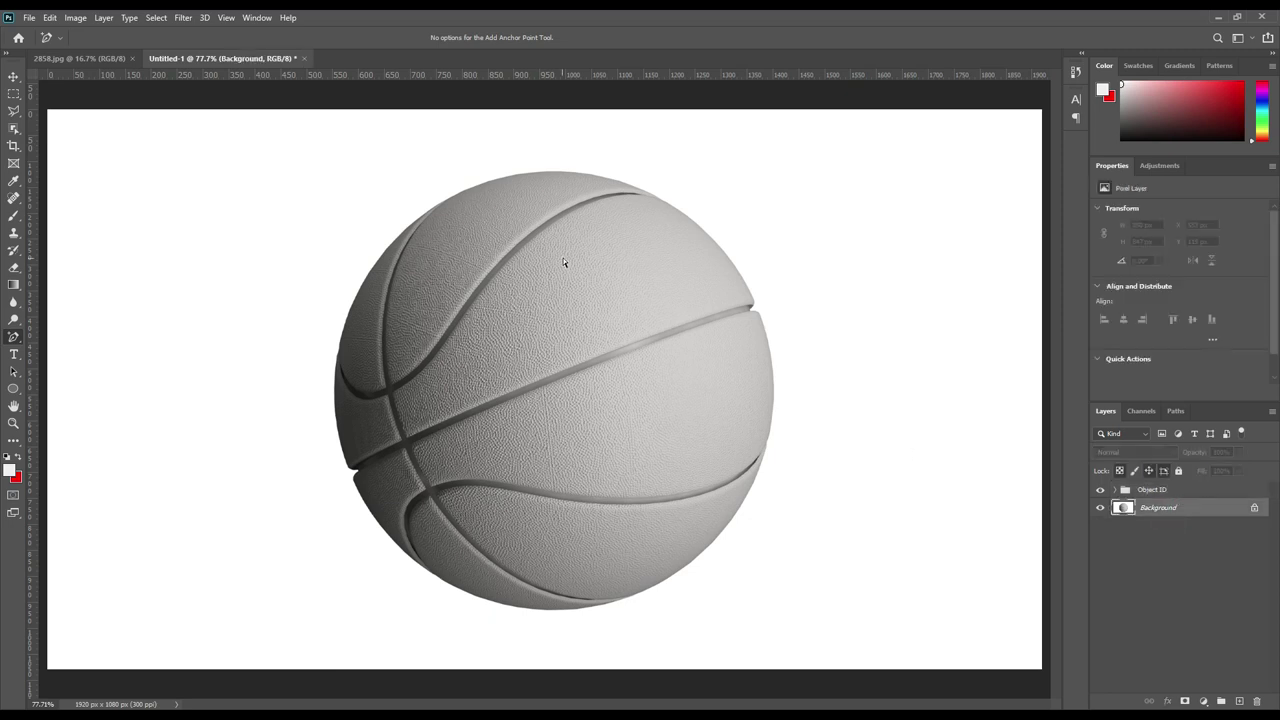
- Draw an 826 × 442 px light grey rectangle across the ball's upper right
right_click(13, 389)
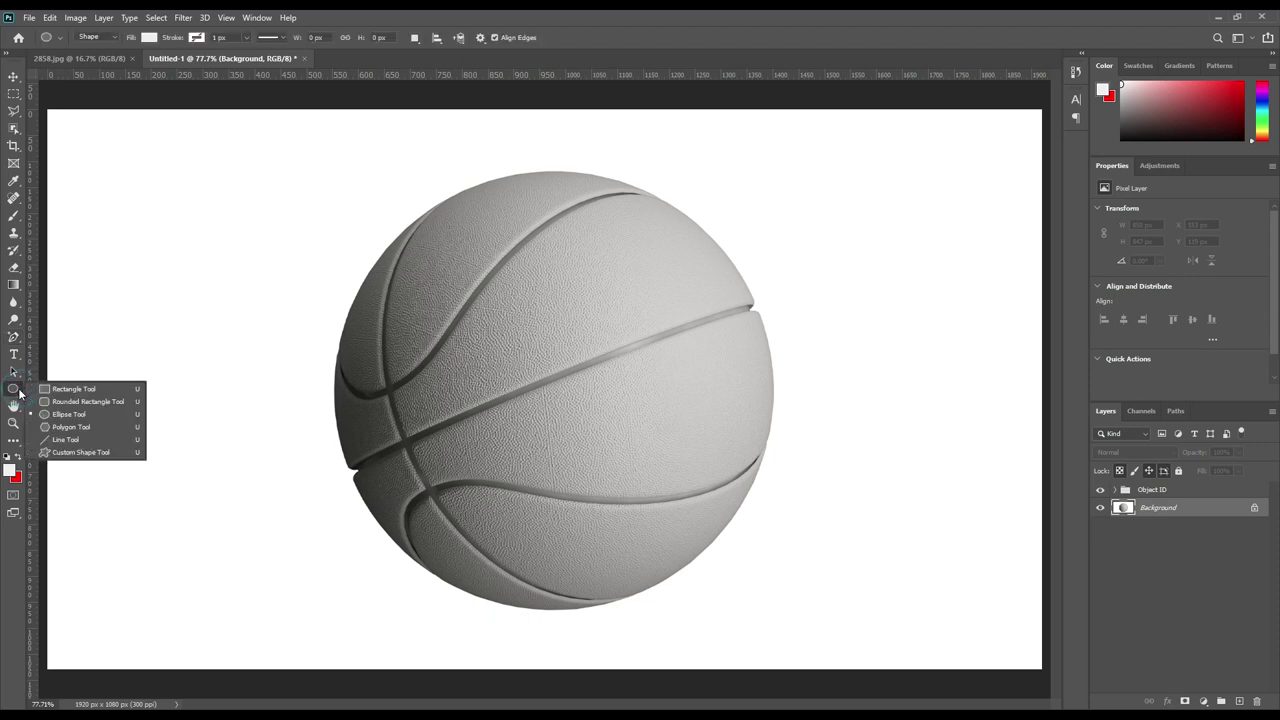
left_click(53, 393)
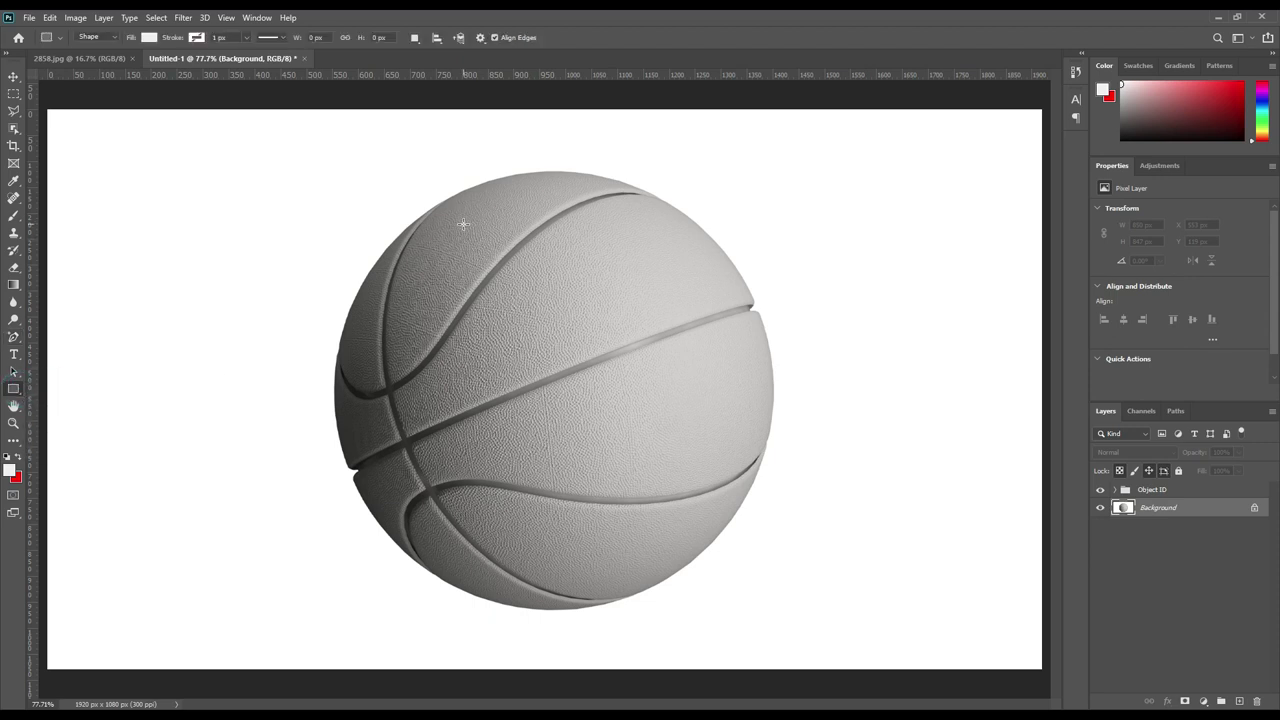
mouse_move(451, 220)
left_mouse_down()
mouse_move(829, 434)
mouse_move(877, 448)
left_mouse_up()
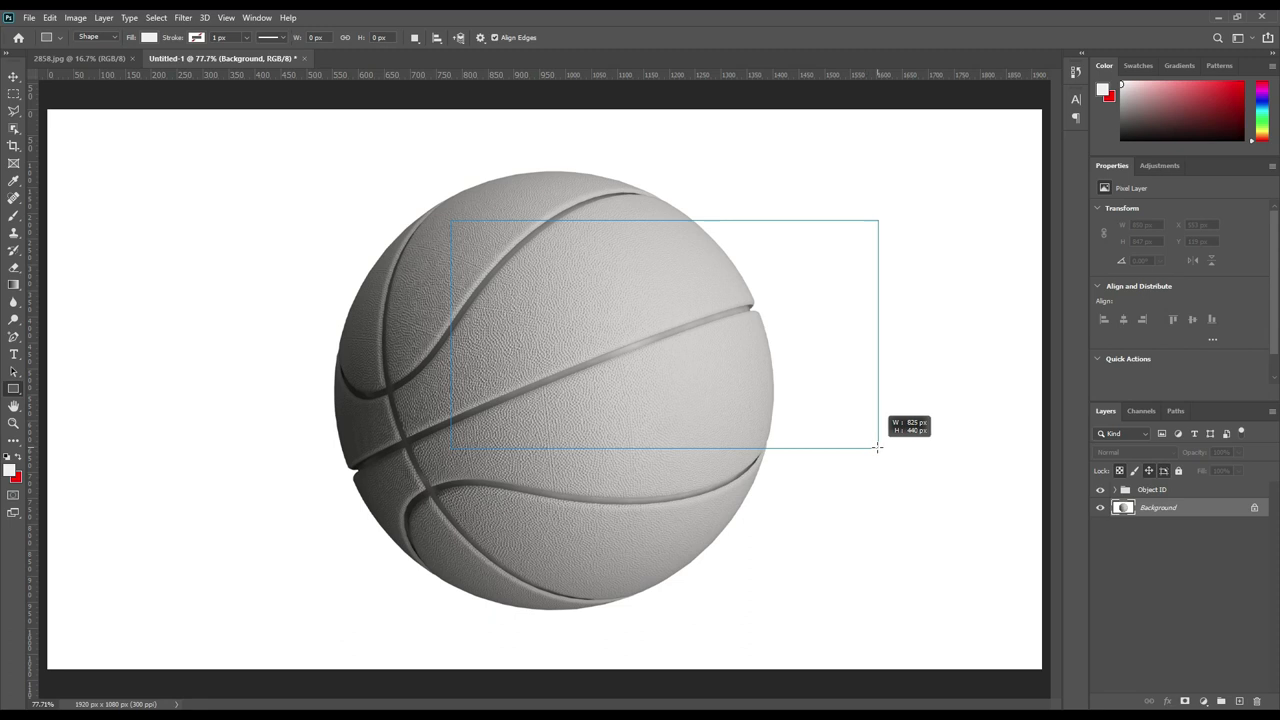
left_click_drag(877, 448, 879, 449)
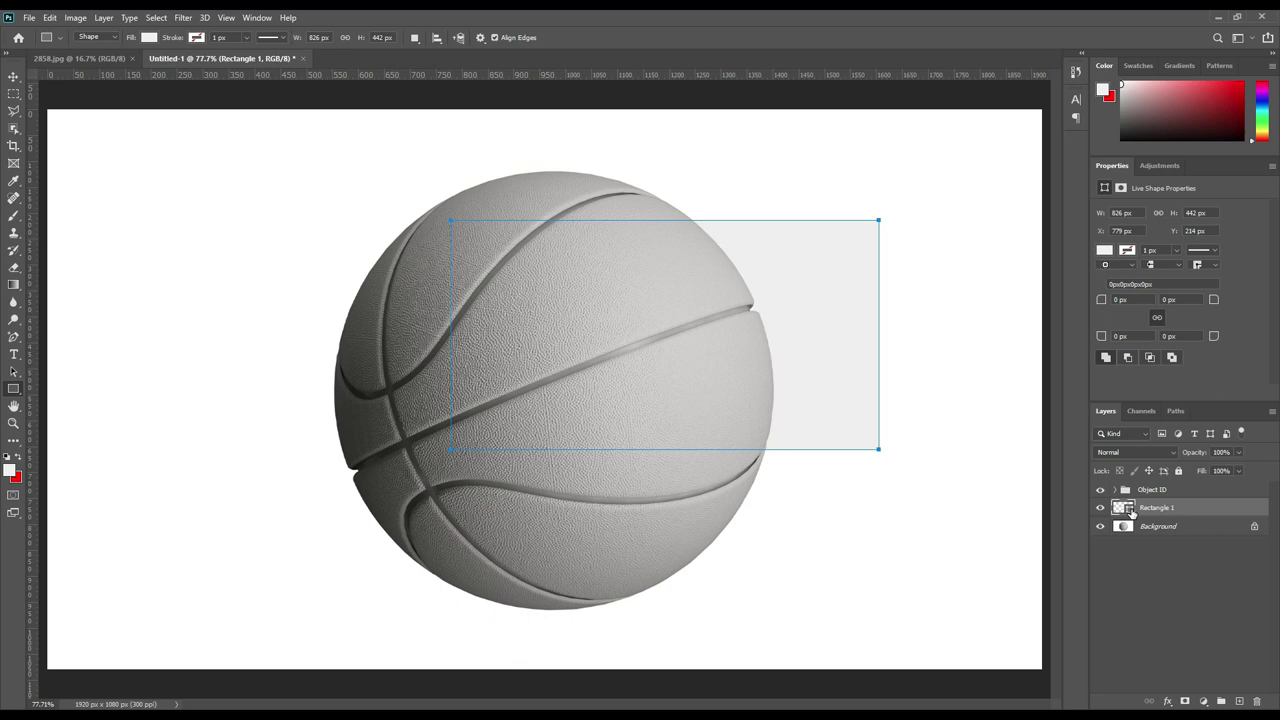
- Fill the rectangle with pure red ff0000, hide Object 3D, and convert it to a smart object
double_click(1124, 507)
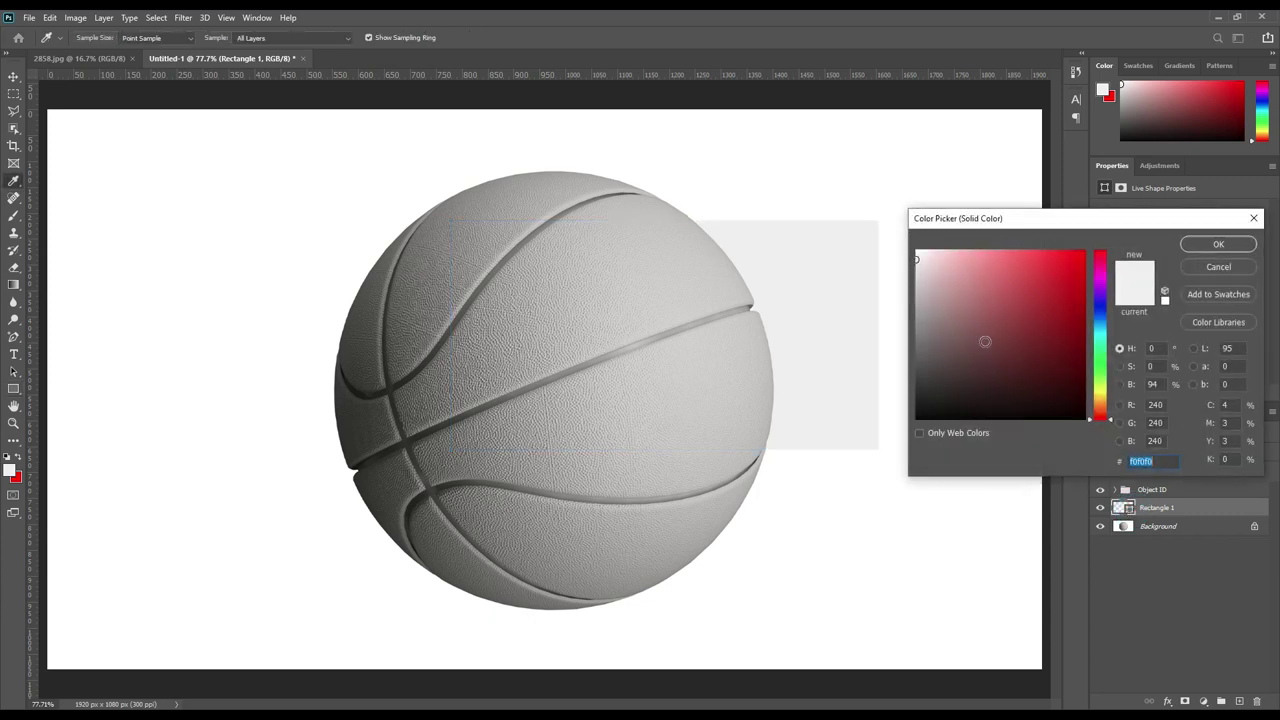
left_click_drag(1041, 297, 1083, 253)
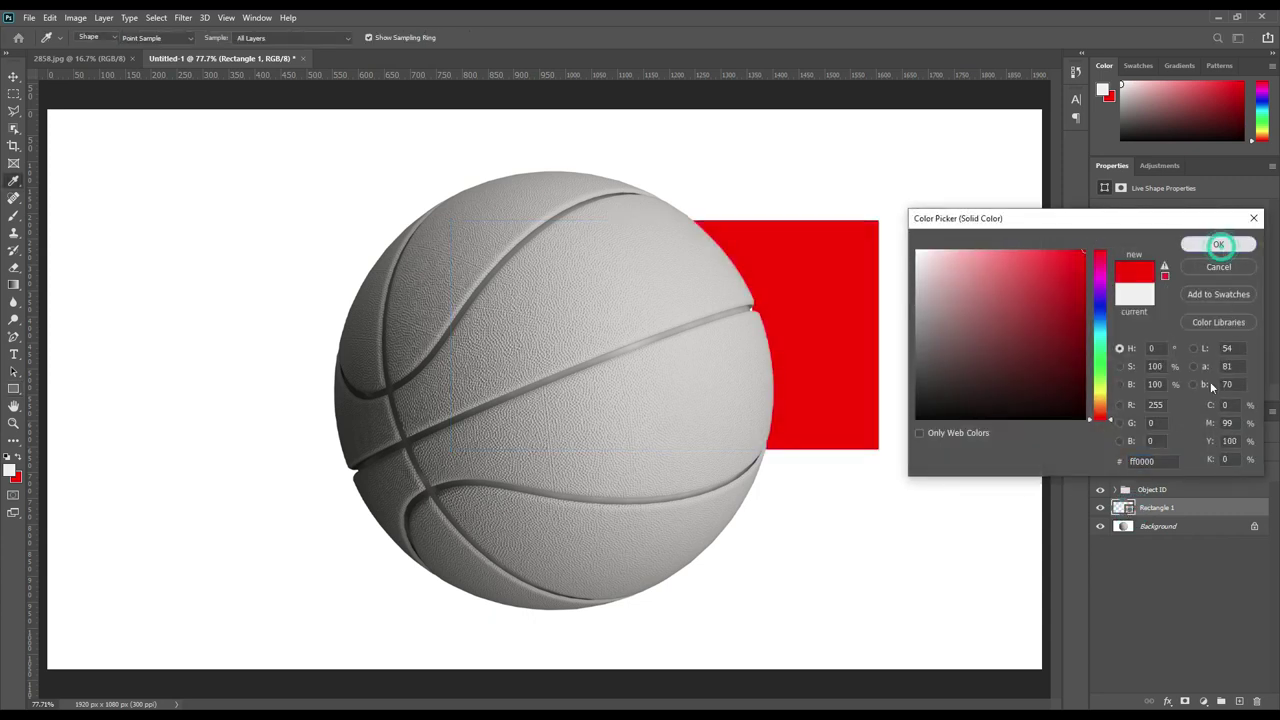
left_click(1218, 244)
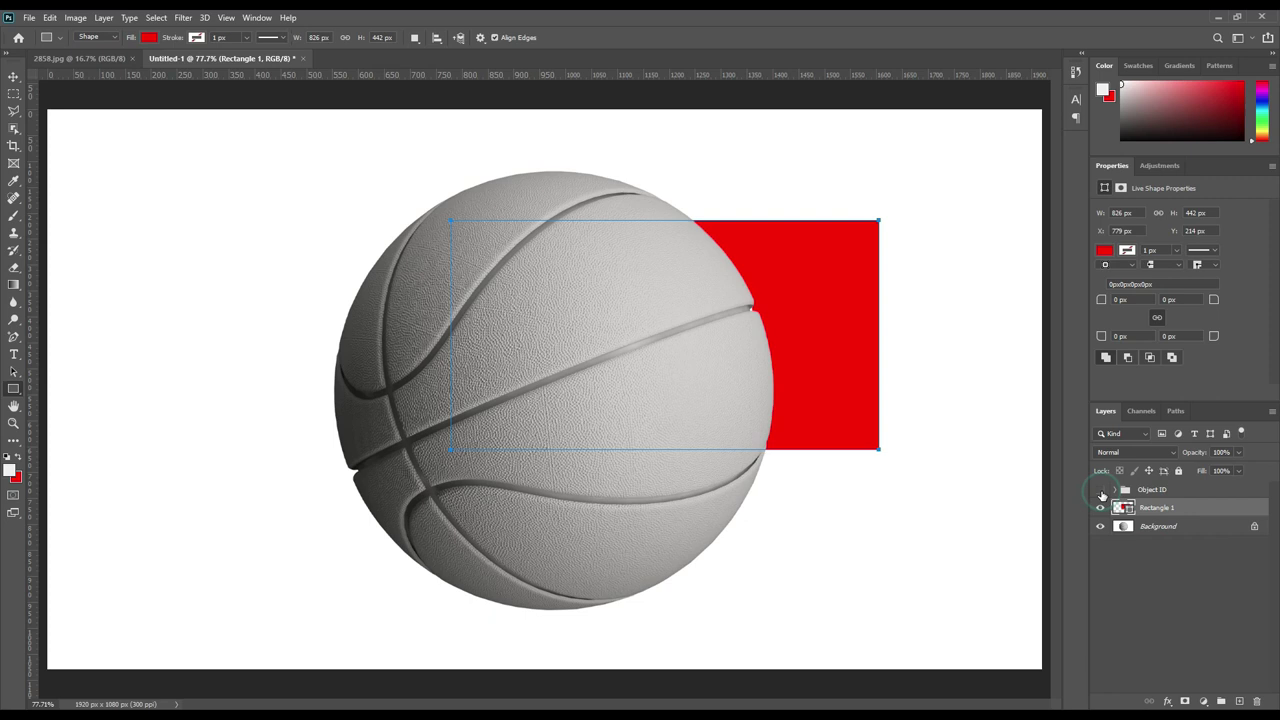
left_click(1101, 490)
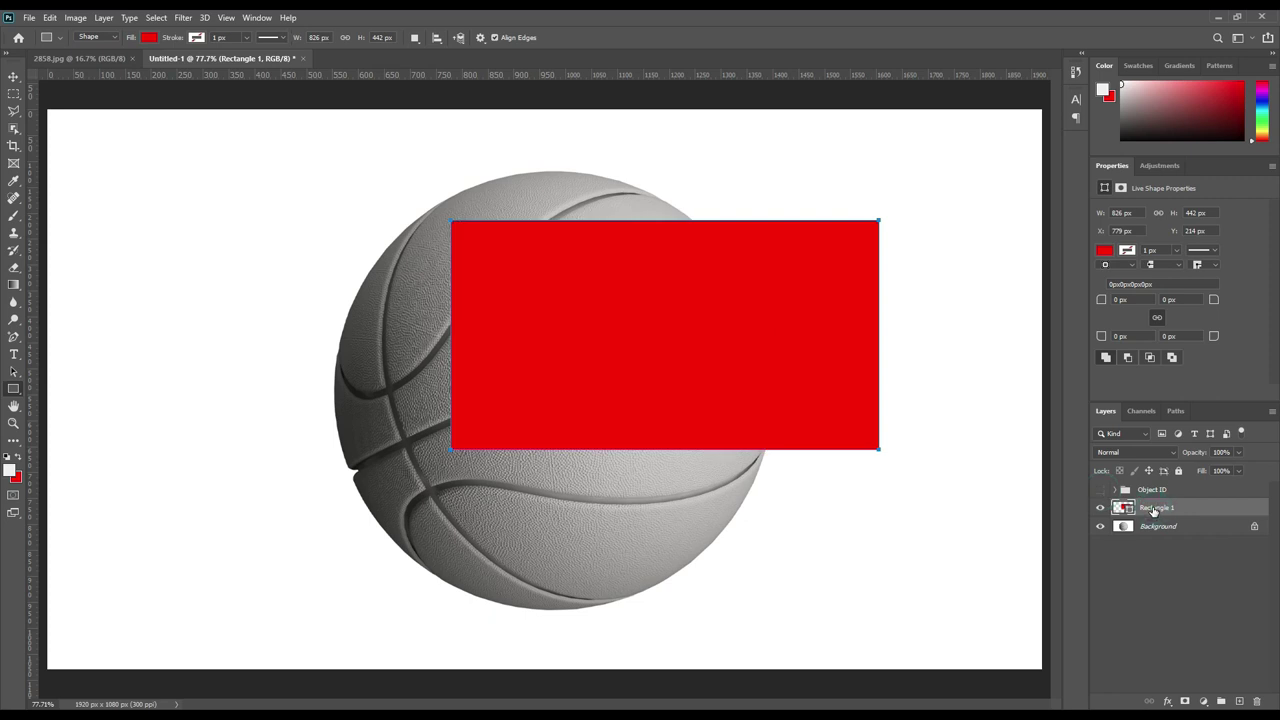
right_click(1155, 512)
left_click(1030, 330)
- Duplicate Rectangle 1 and move the copy to the canvas's left side
left_click(1146, 508)
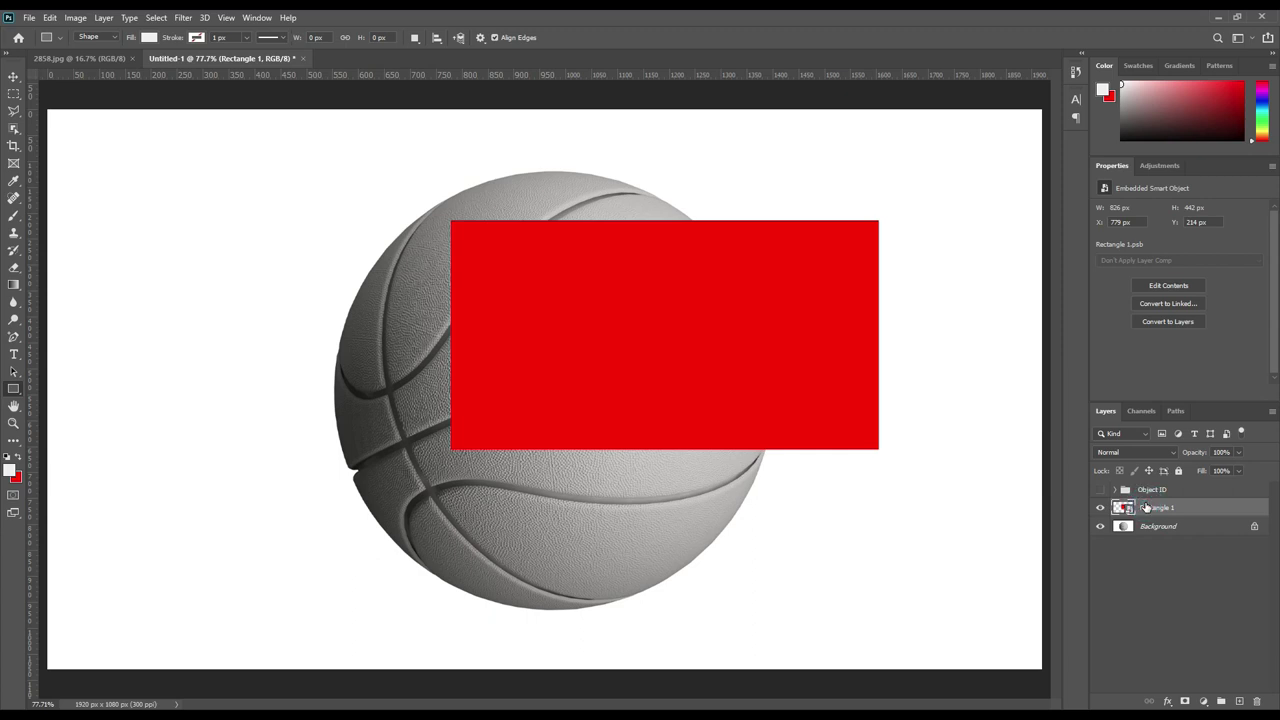
key("ctrl+j")
left_click(14, 77)
mouse_move(700, 310)
left_mouse_down()
mouse_move(597, 518)
mouse_move(214, 340)
left_mouse_up()
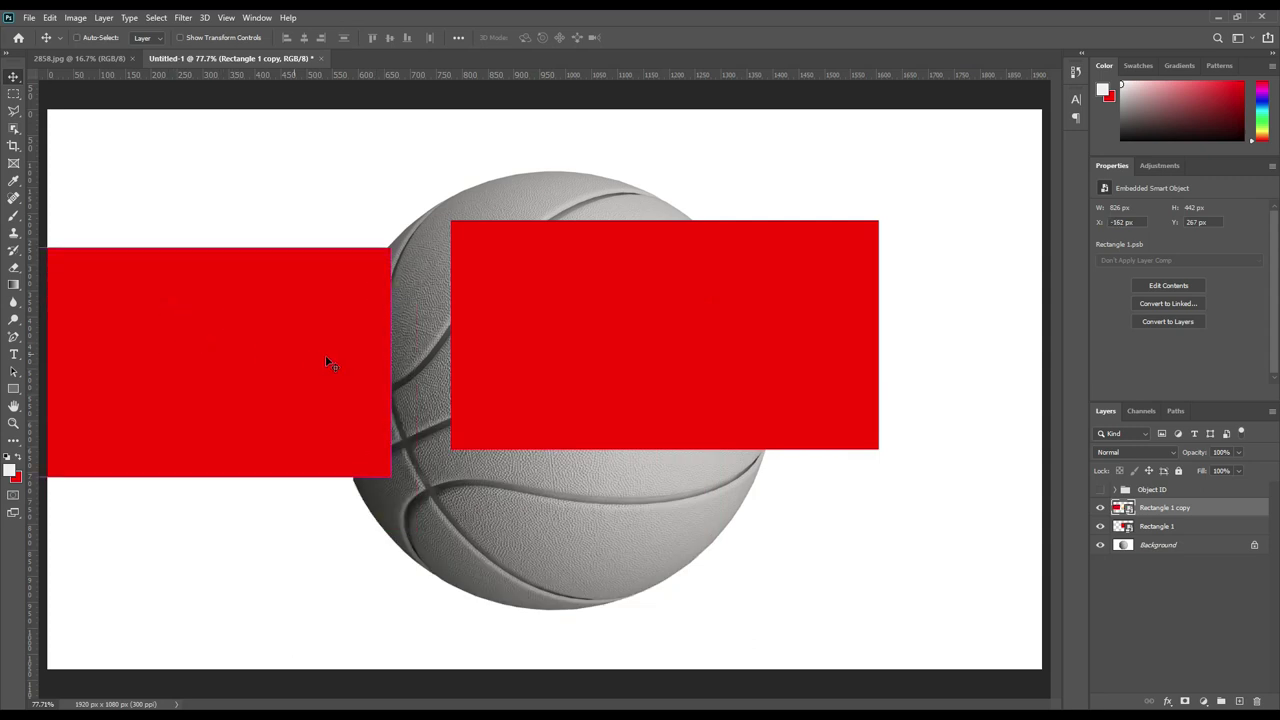
- Scale the copy to 50% (414 × 222 px), place it at the ball's lower centre, then hide it
key("ctrl+t")
left_click_drag(390, 247, 388, 248)
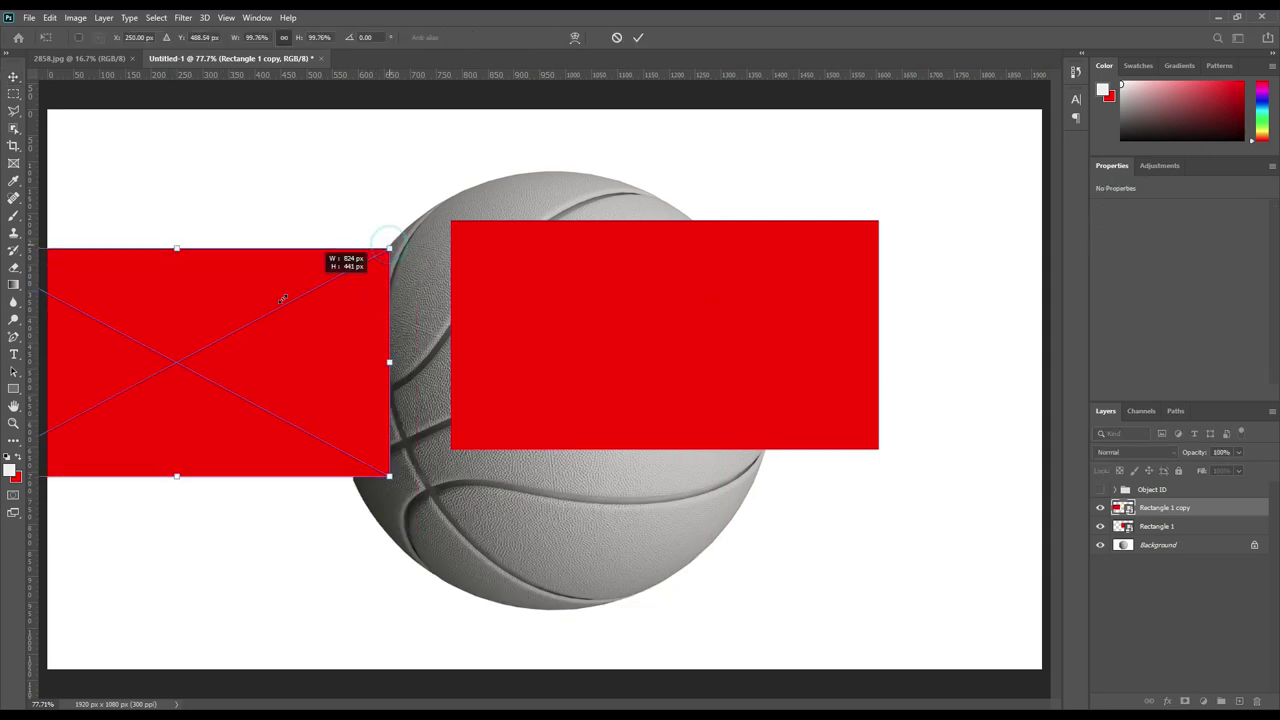
left_click_drag(283, 299, 178, 357)
mouse_move(111, 420)
left_mouse_down()
mouse_move(621, 527)
mouse_move(707, 517)
left_mouse_up()
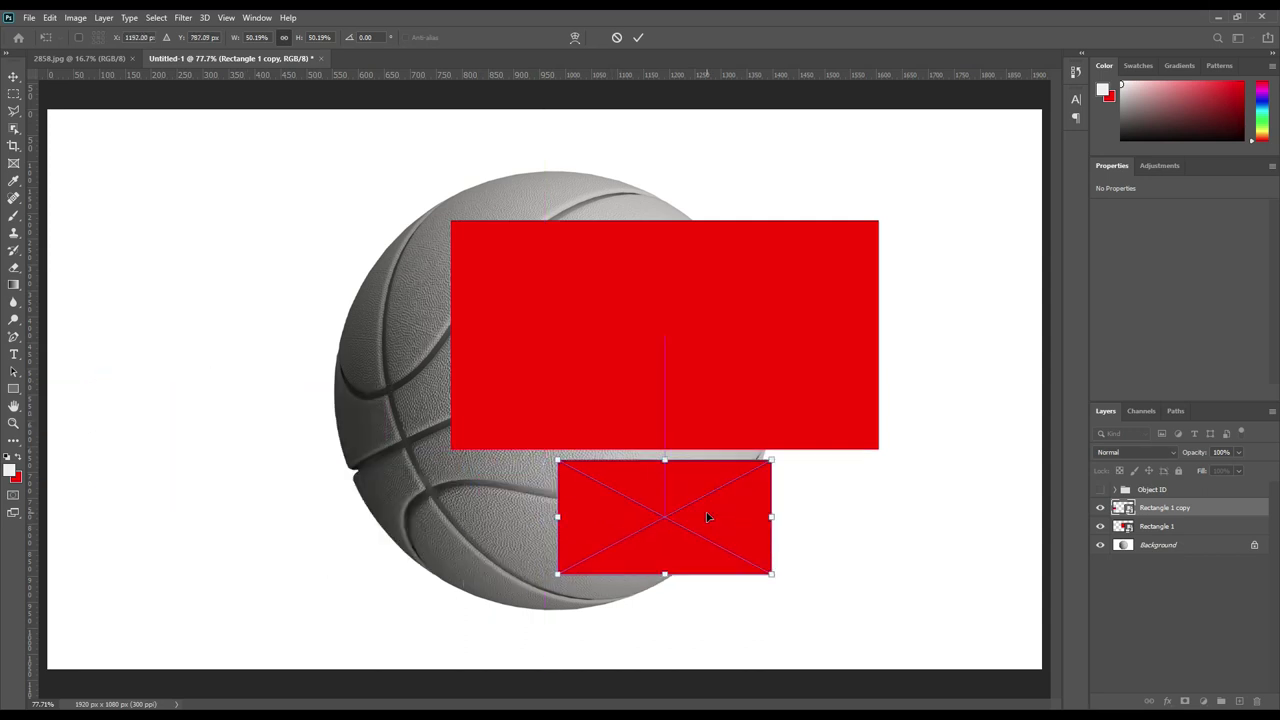
left_click(638, 37)
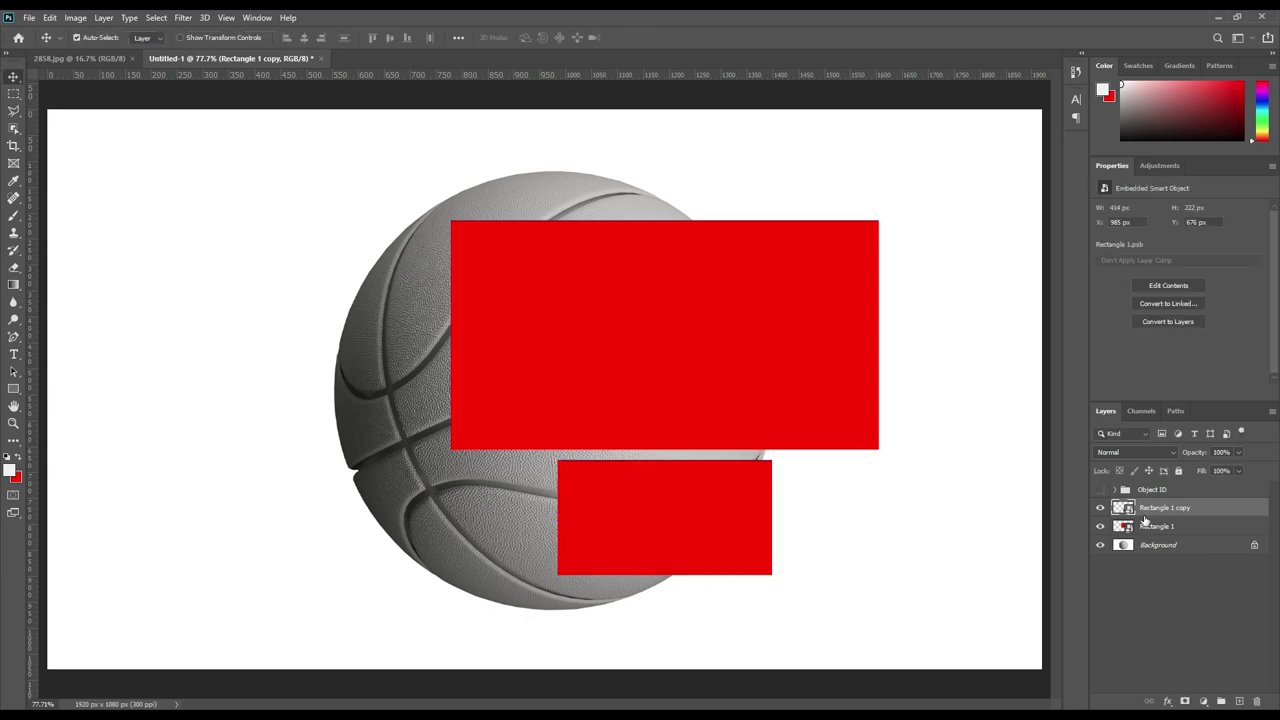
left_click(1101, 510)
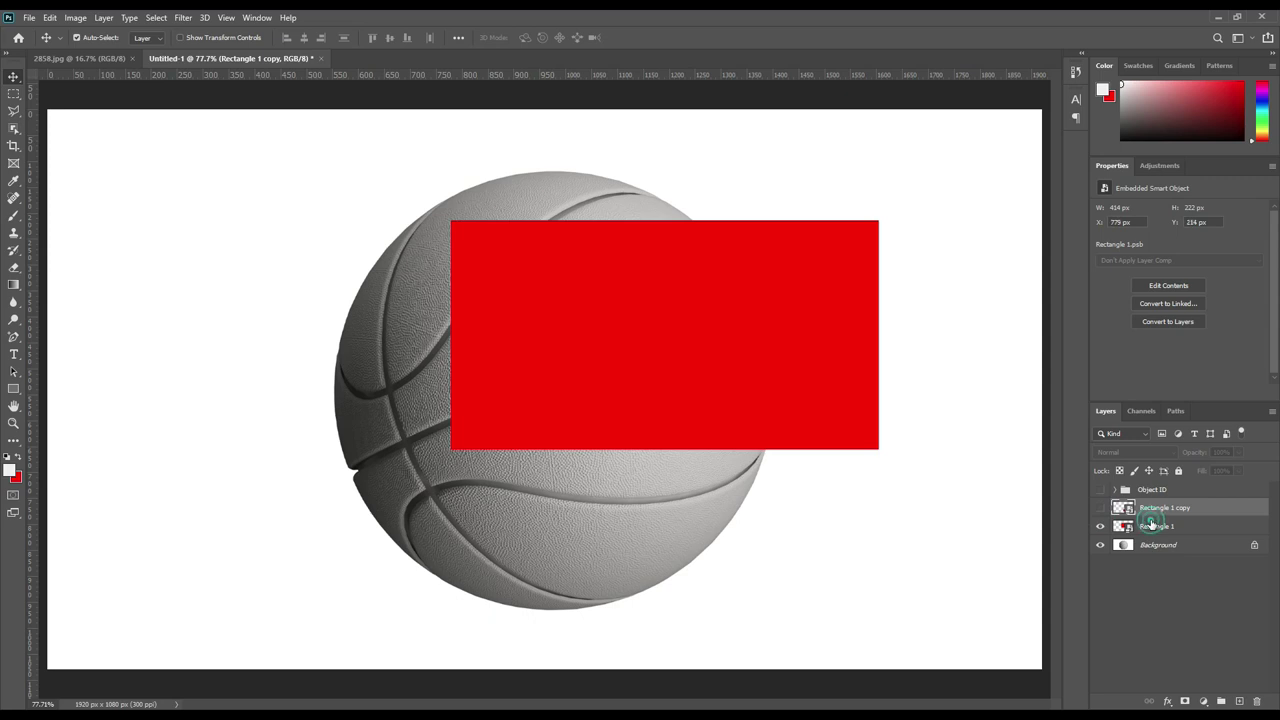
left_click(1152, 527)
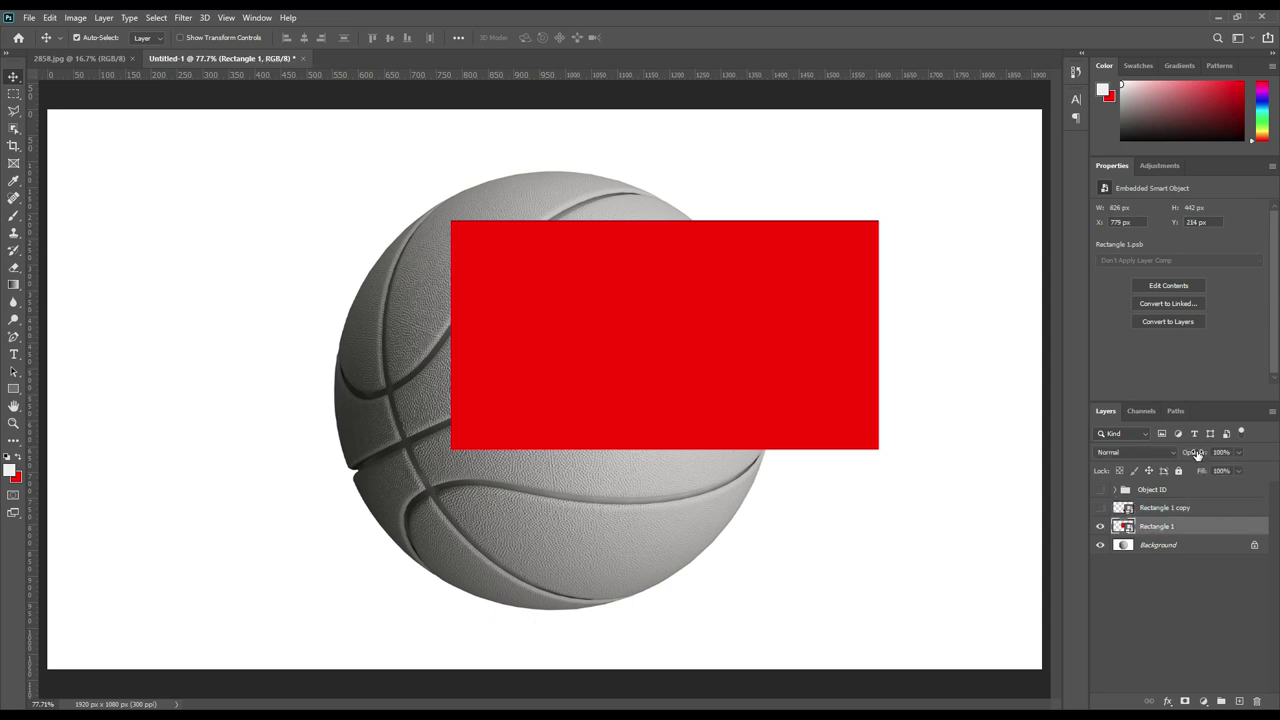
- Set Rectangle 1 to 40% opacity, rotate it about −26.5°, and position it across the ball
left_click_drag(1198, 455, 1181, 456)
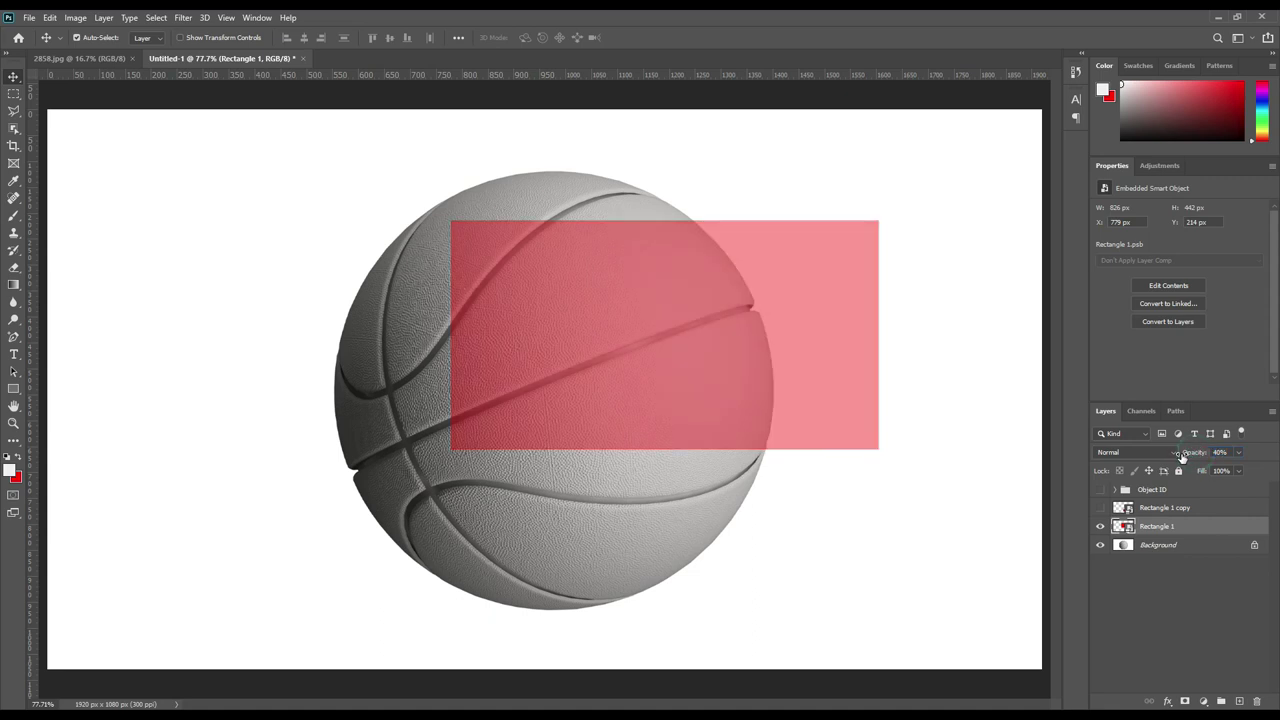
key("ctrl")
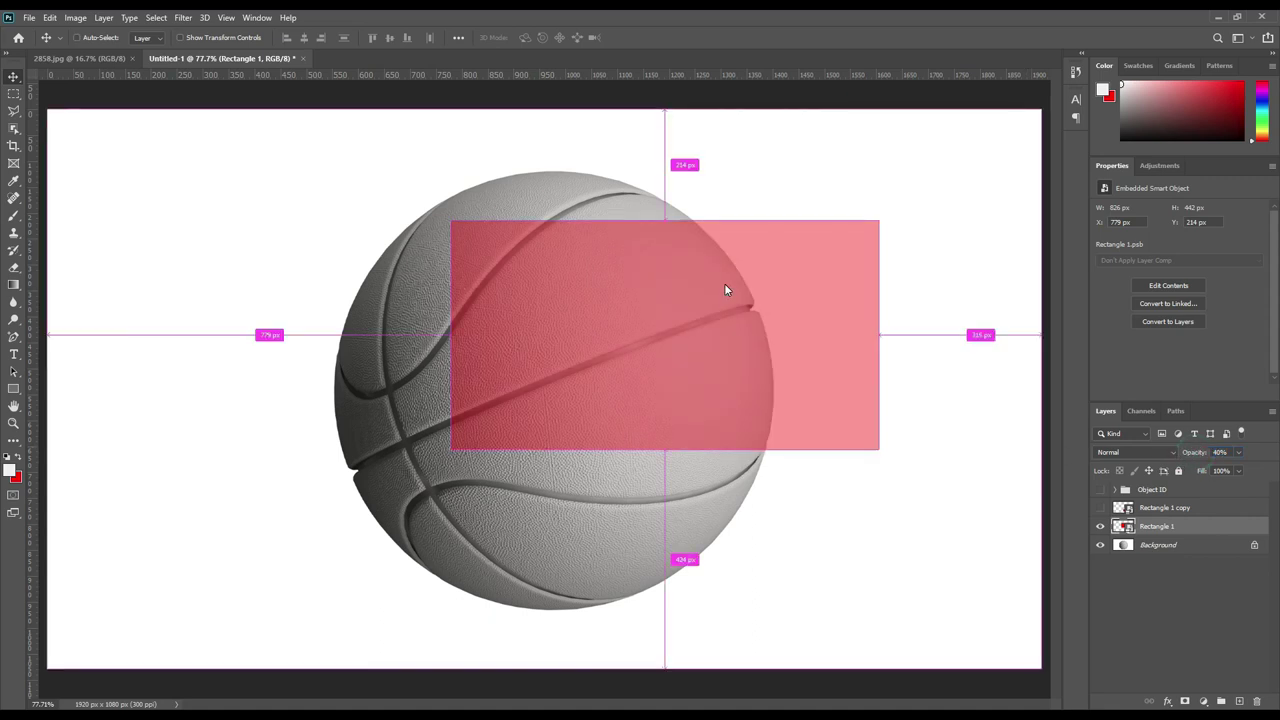
key("ctrl+t")
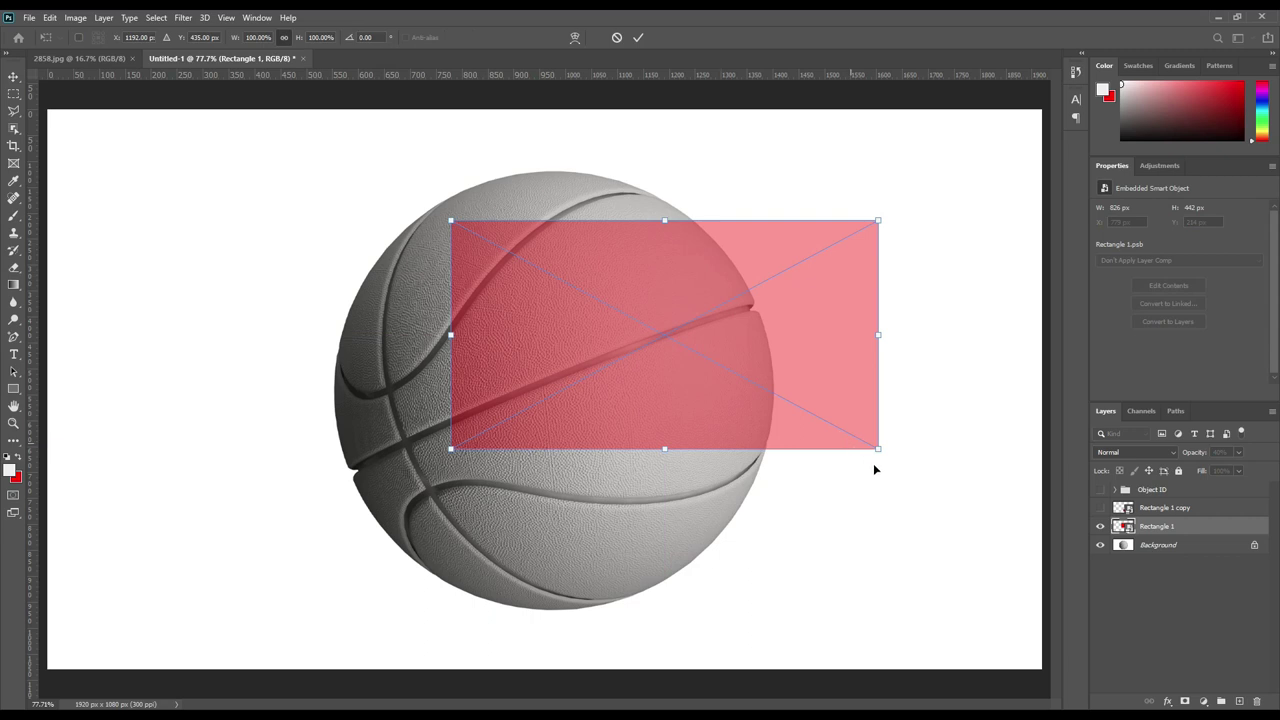
left_click_drag(874, 463, 889, 358)
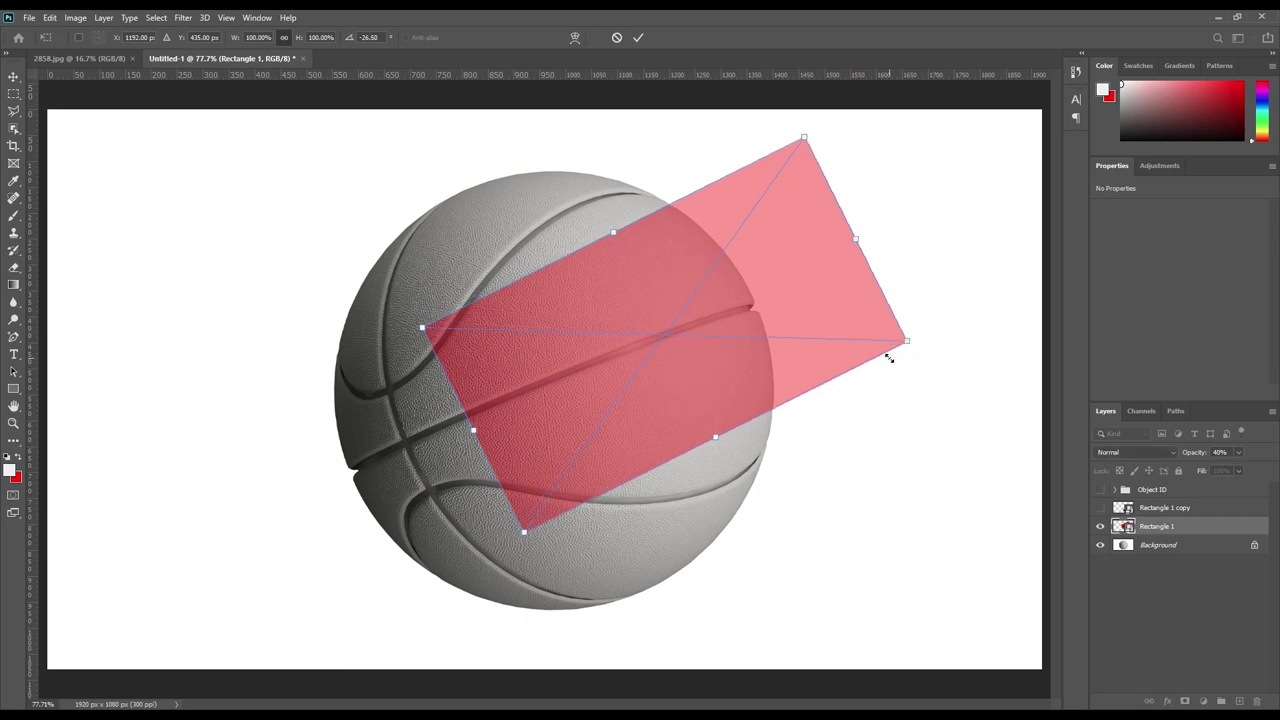
right_click(597, 292)
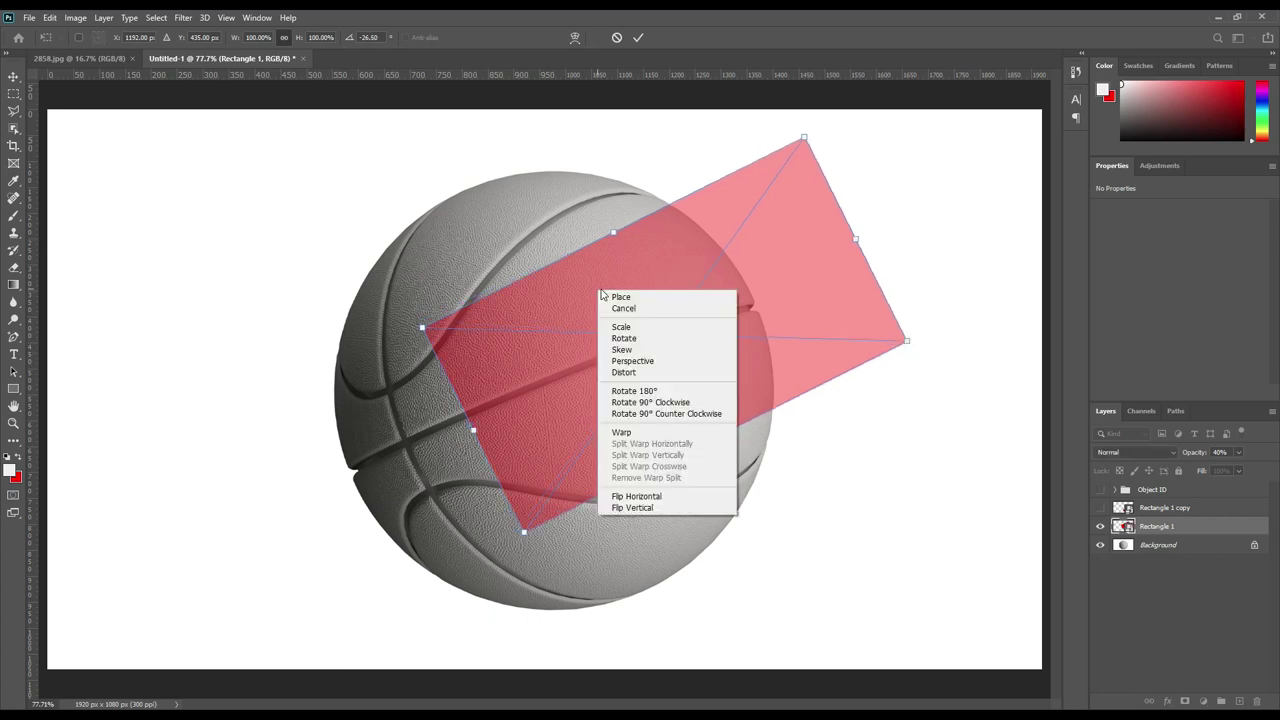
left_click(607, 266)
left_click_drag(663, 319, 576, 299)
left_click_drag(580, 298, 582, 298)
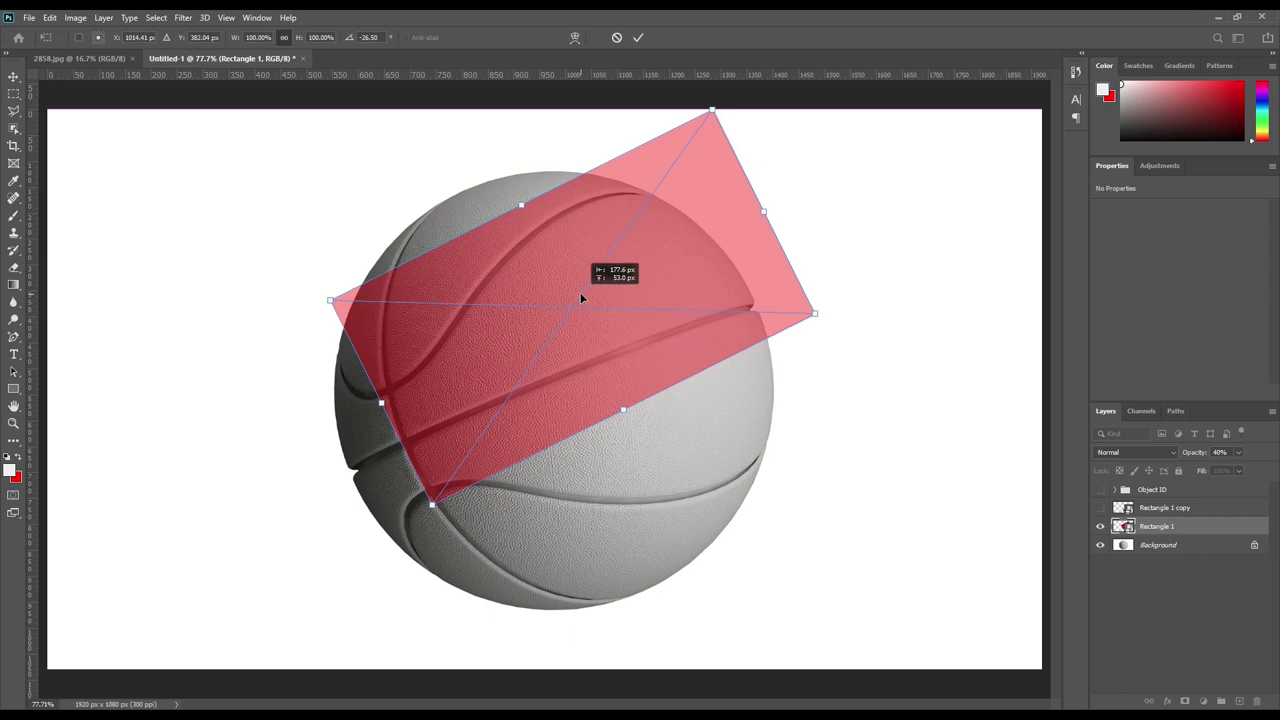
- Apply a Bulge warp to the red rectangle and adjust its bend
right_click(582, 298)
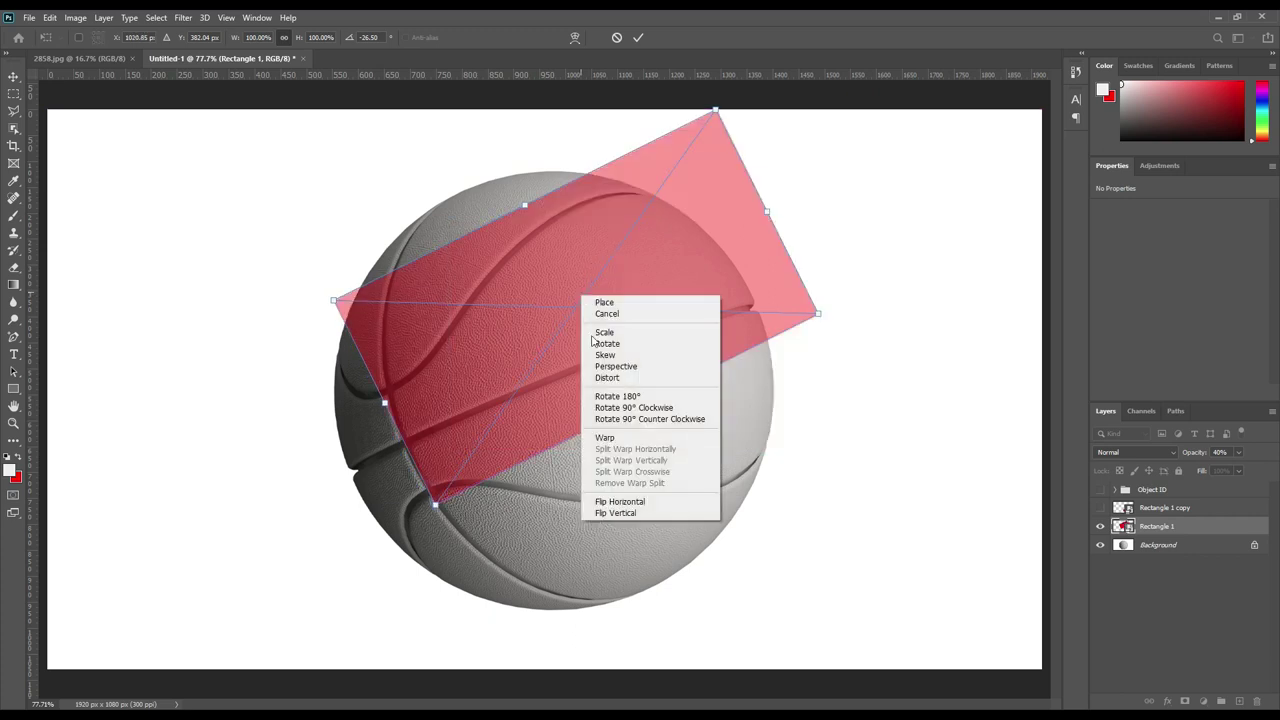
left_click(623, 437)
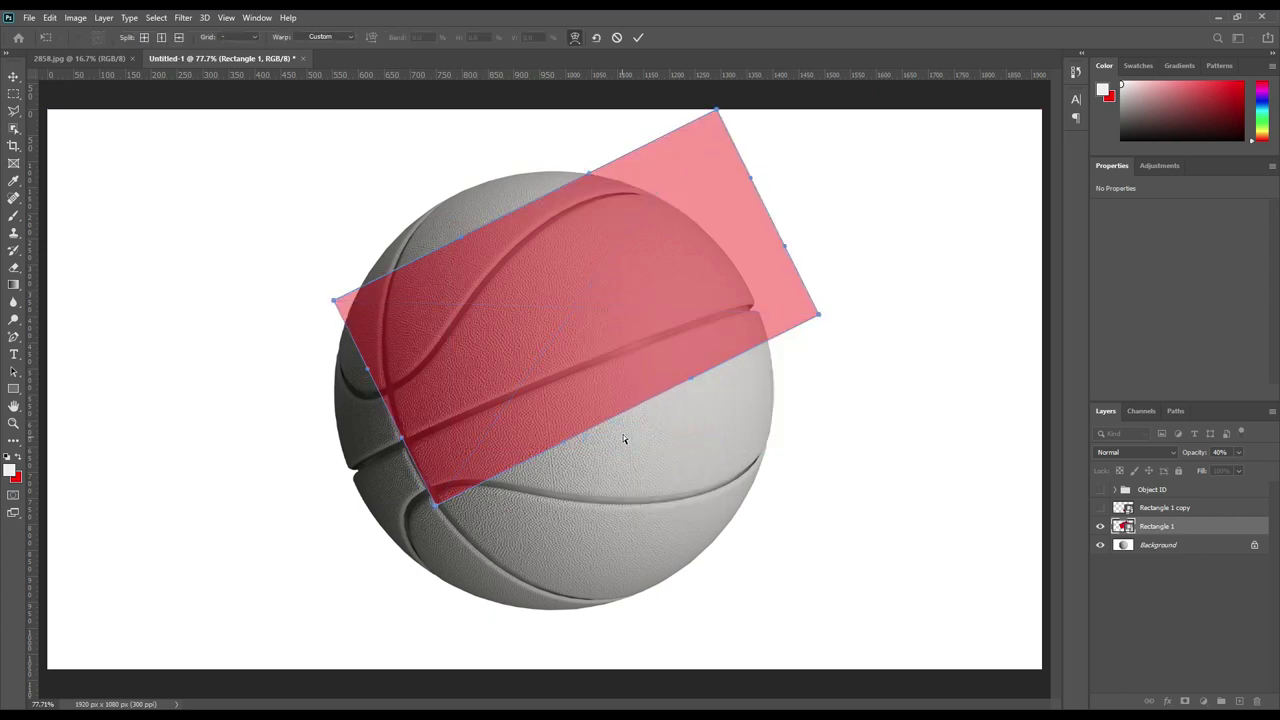
left_click(349, 38)
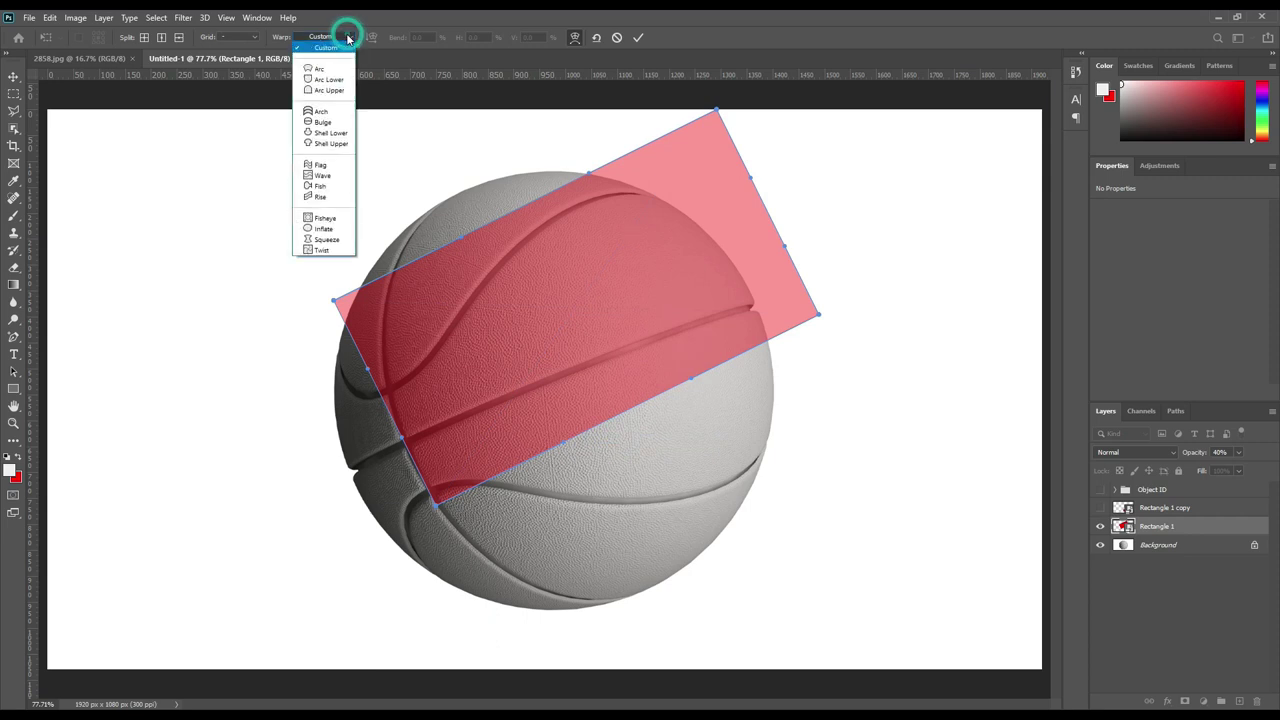
left_click(330, 124)
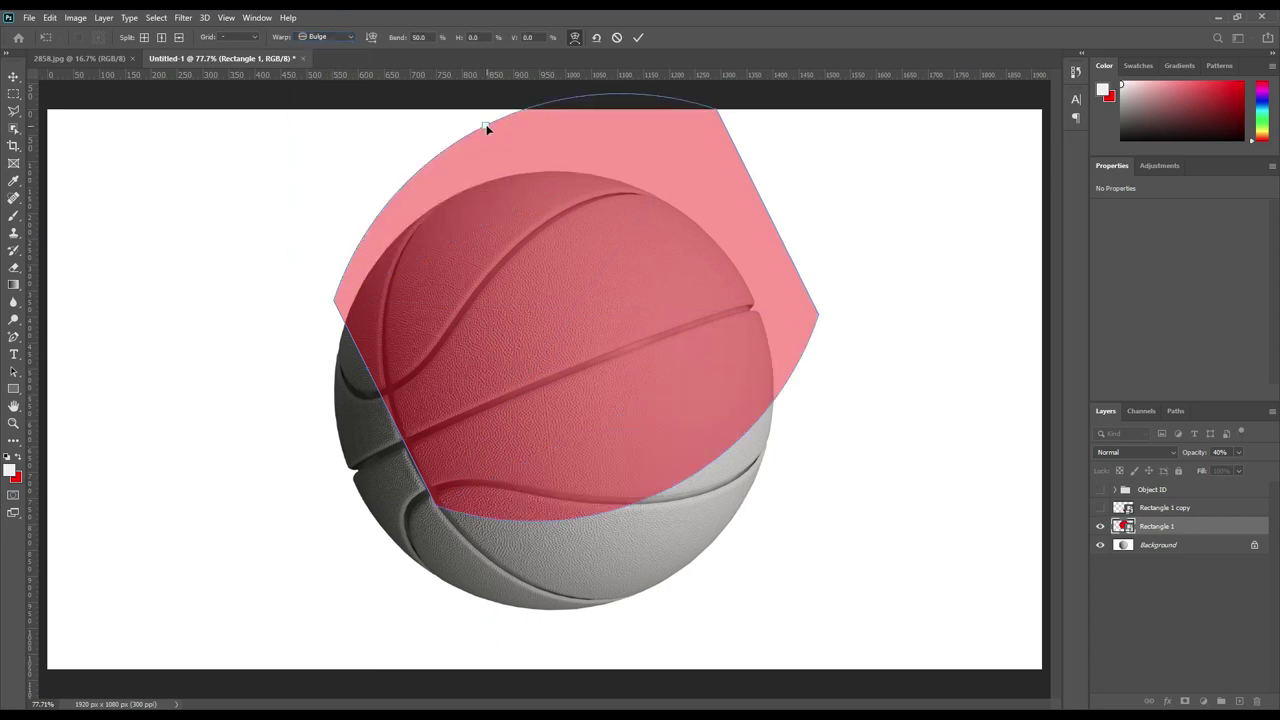
left_click_drag(498, 150, 519, 196)
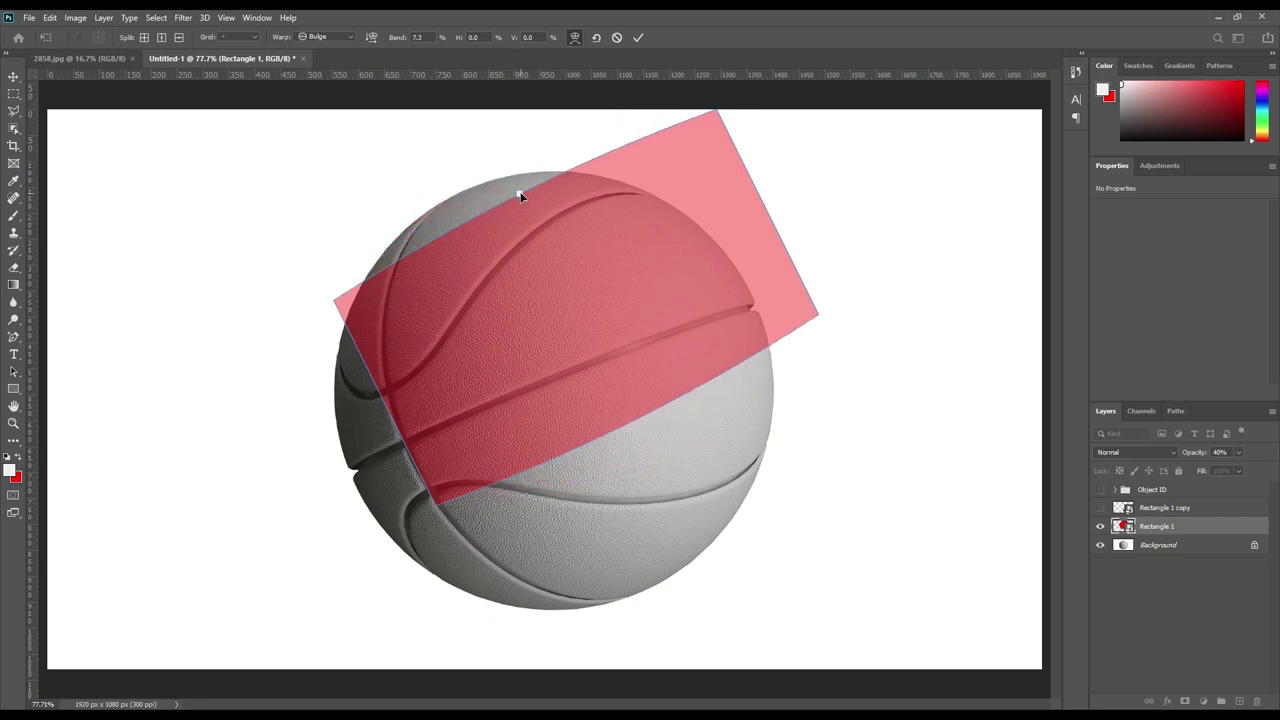
left_click_drag(519, 192, 510, 175)
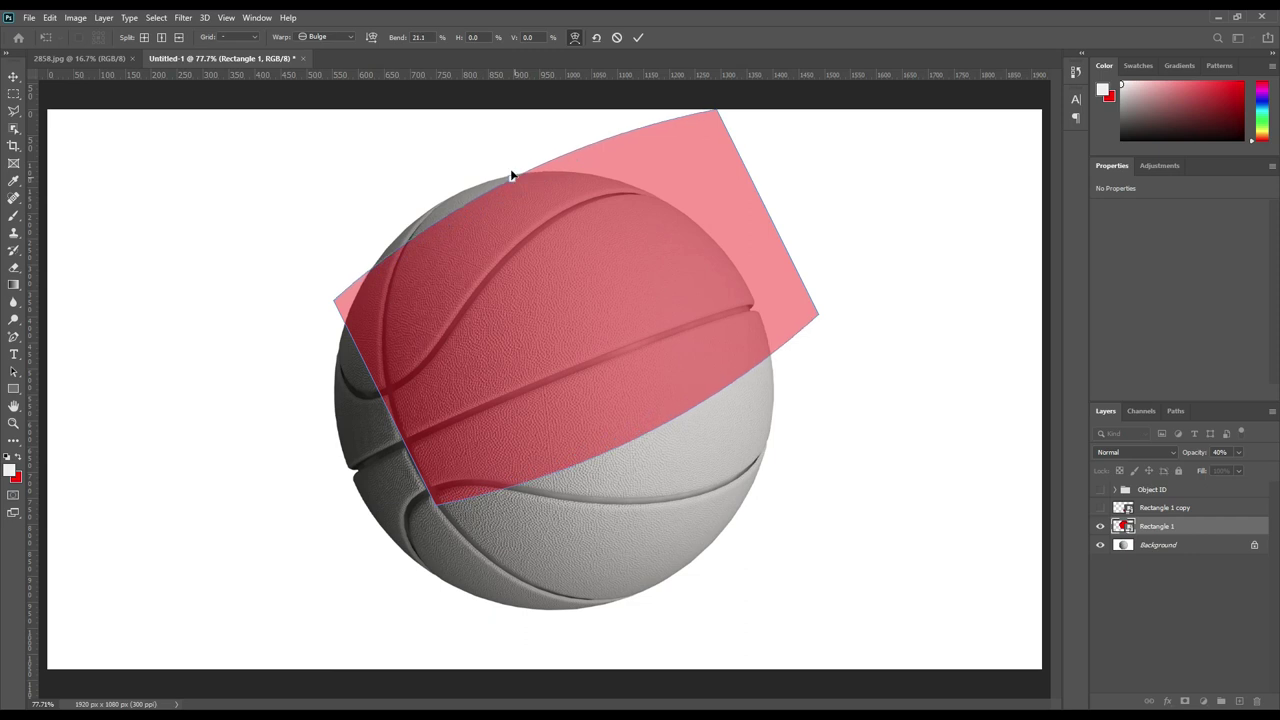
left_click_drag(510, 175, 508, 170)
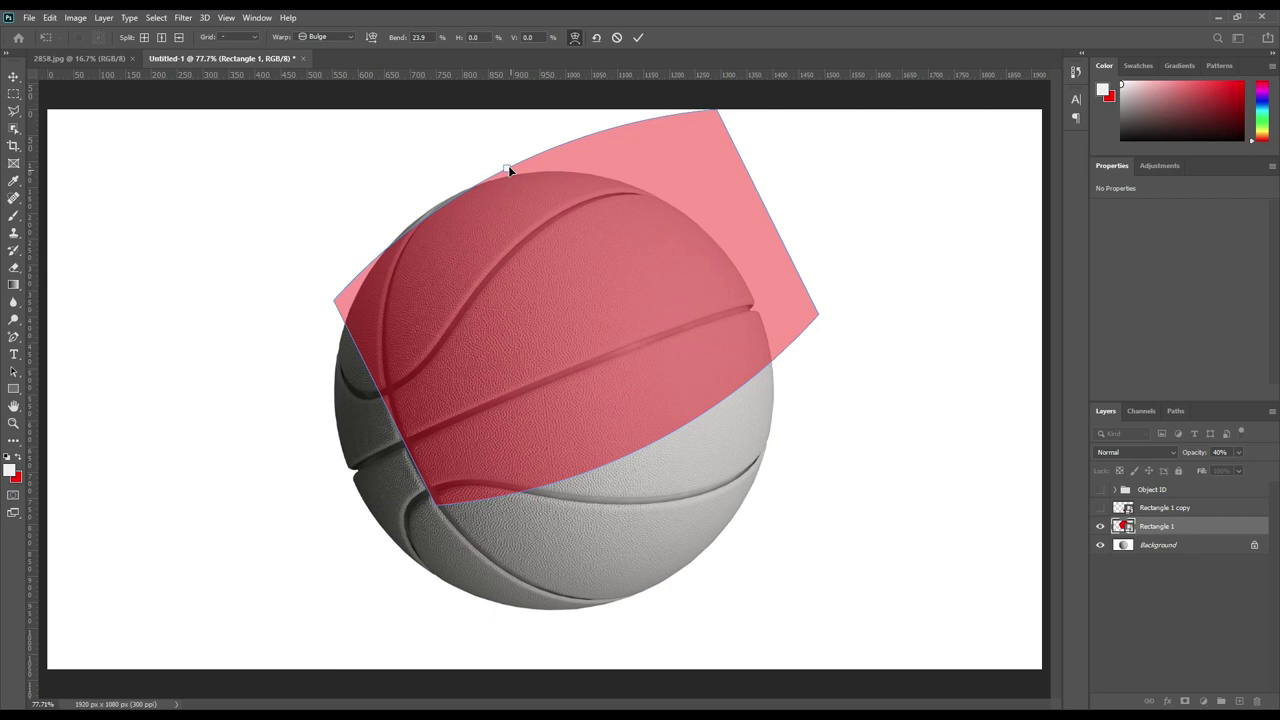
- Flip the bulge orientation and strengthen the bend to about 43 so the ends arch
left_click(576, 38)
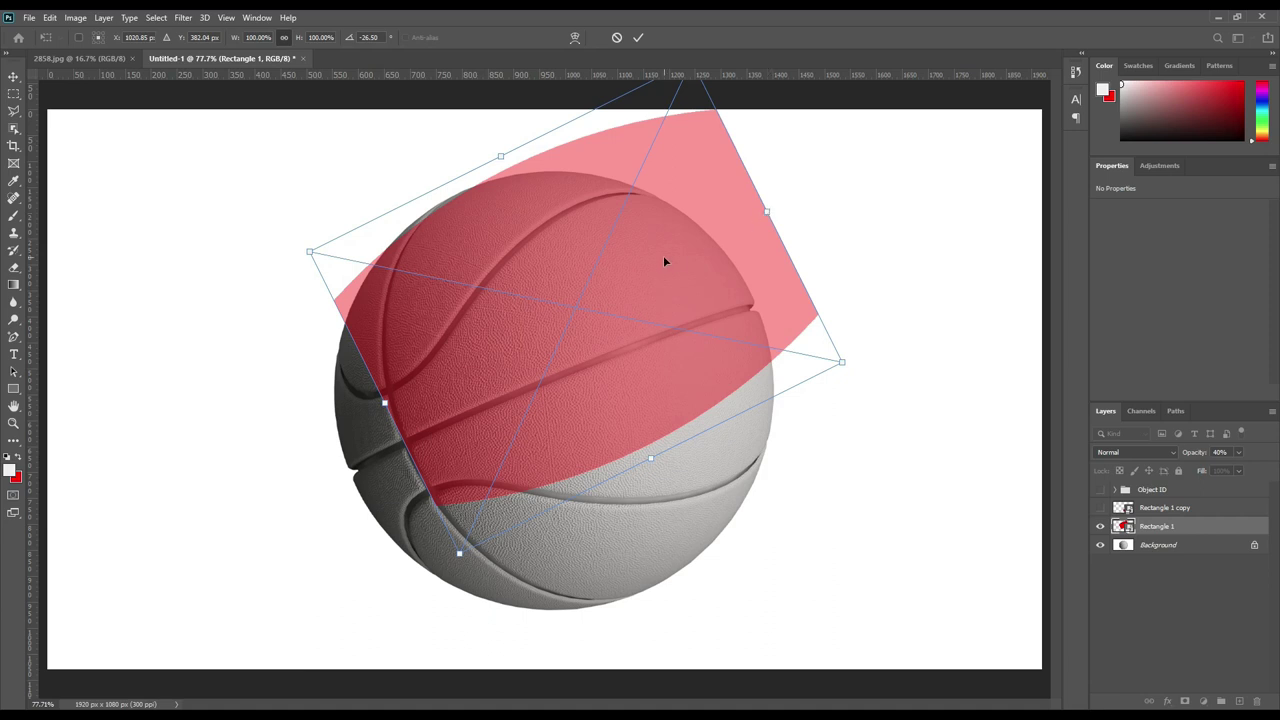
left_click(576, 38)
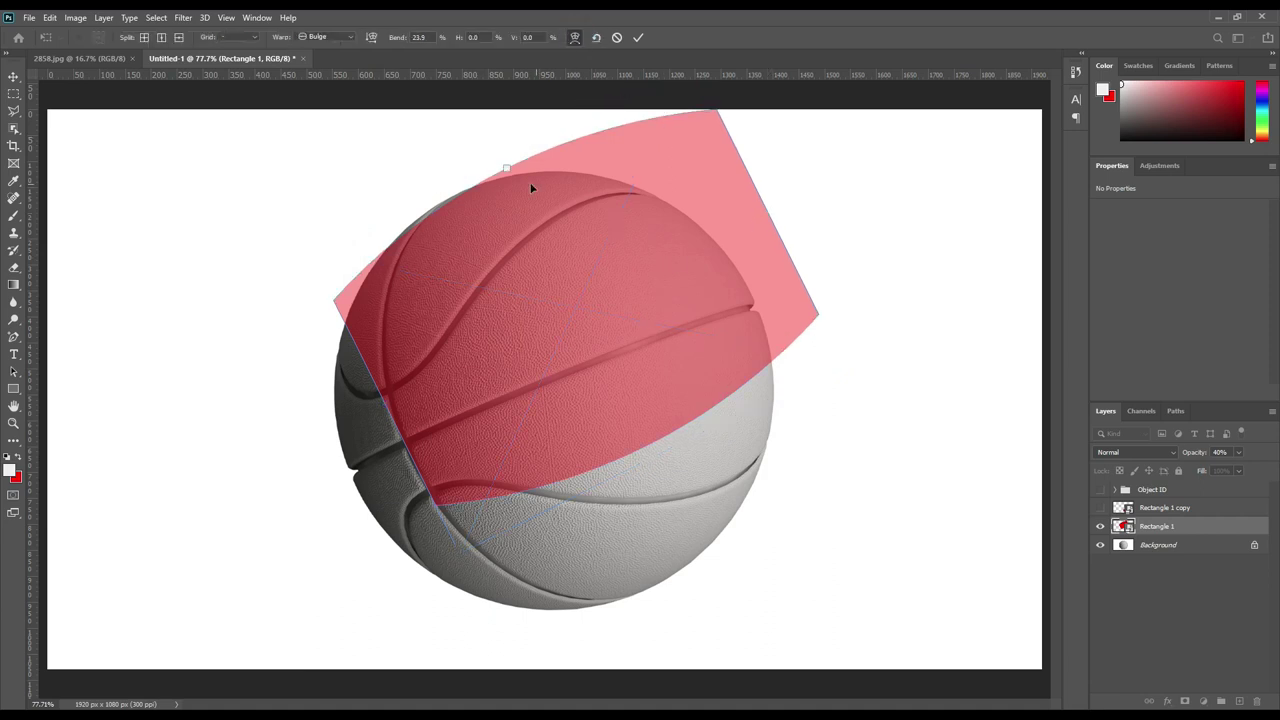
left_click(371, 38)
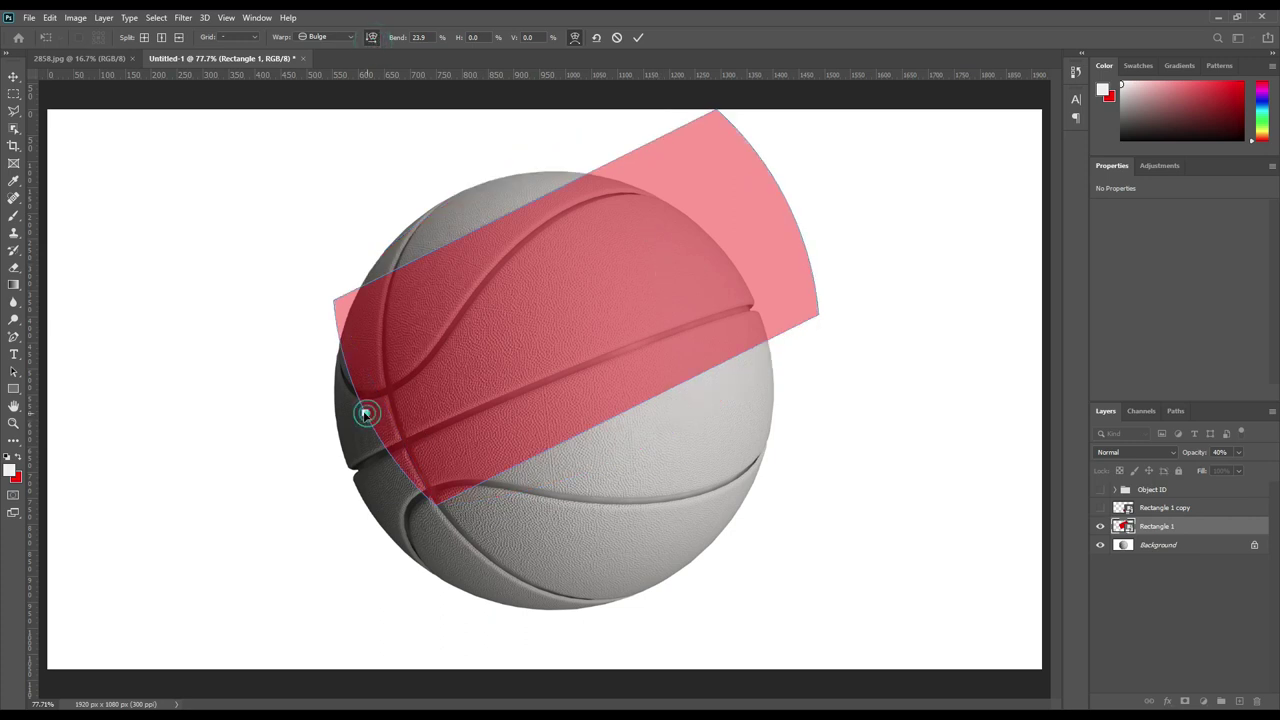
left_click_drag(365, 415, 343, 421)
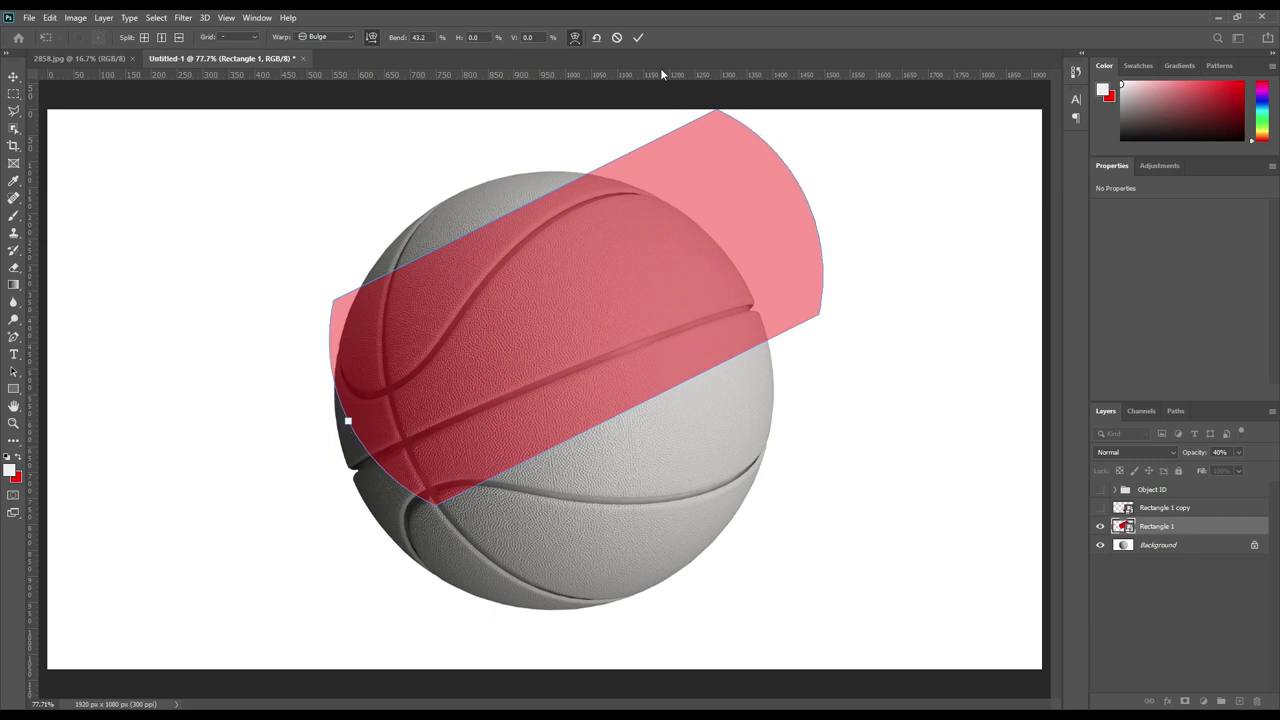
left_click(641, 37)
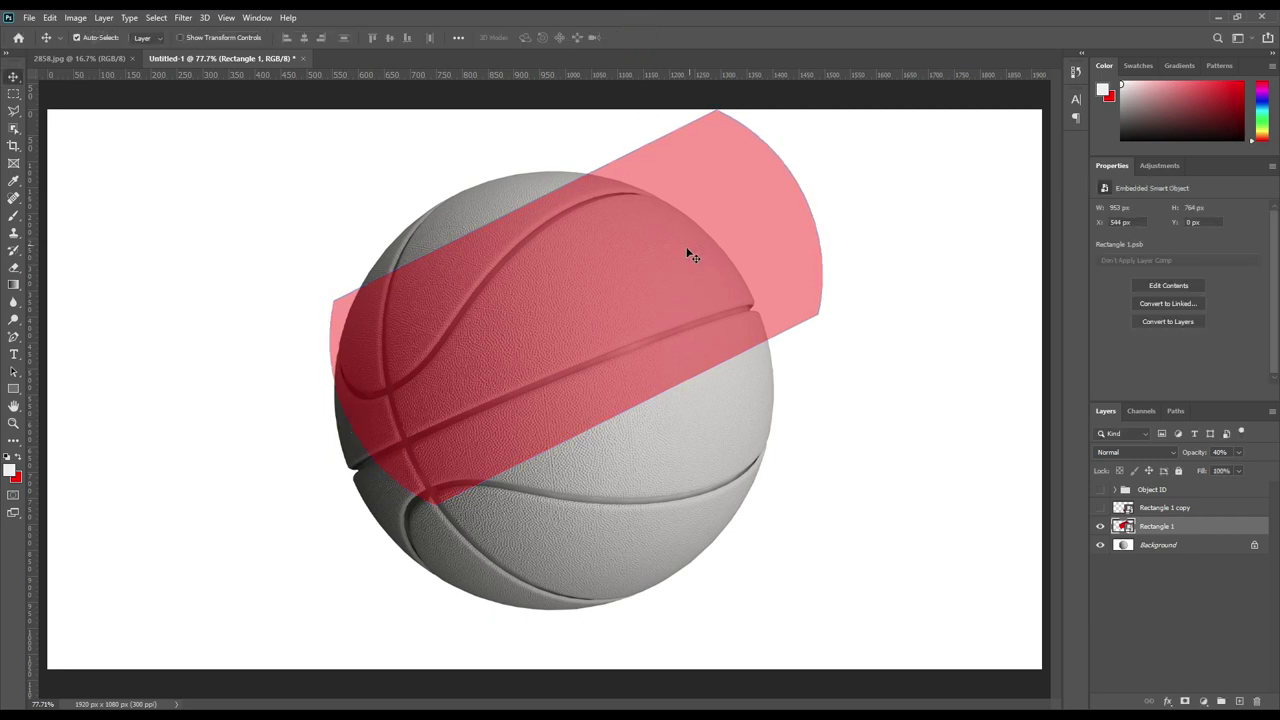
- Add a crosswise split to the band's warp and raise its top edge over the ball
key("ctrl+t")
right_click(595, 234)
left_click(633, 371)
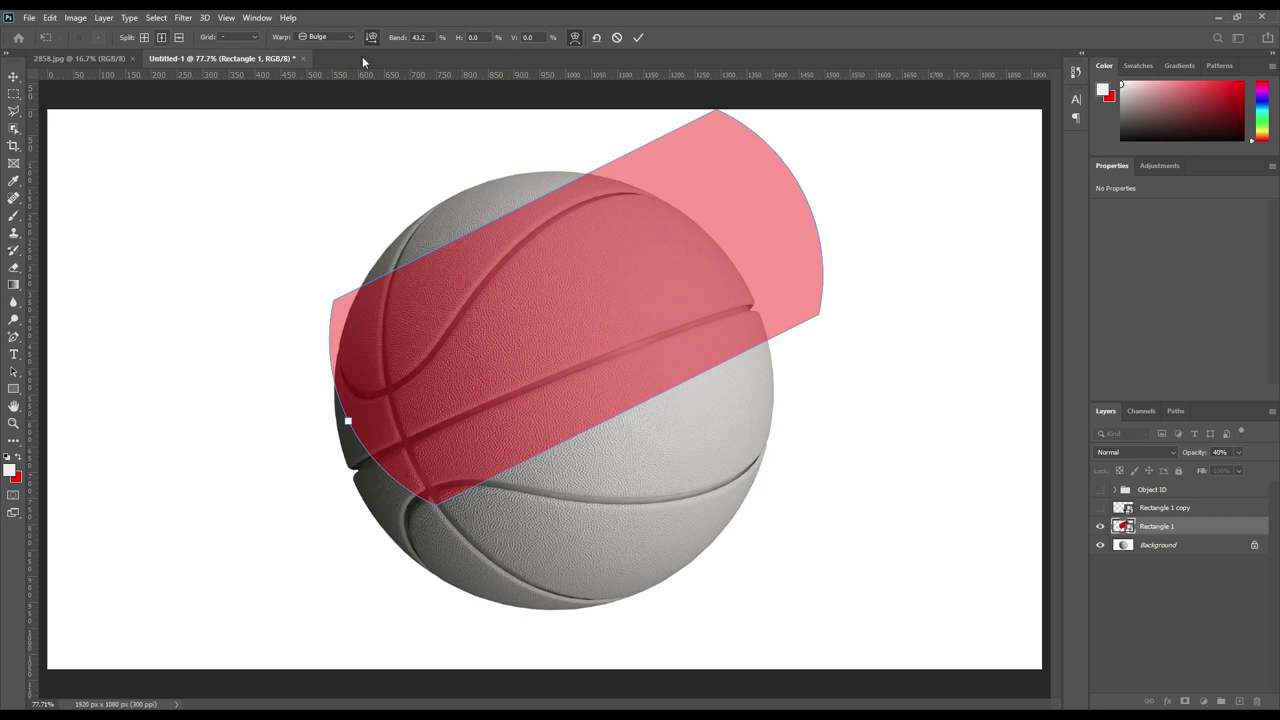
left_click(575, 38)
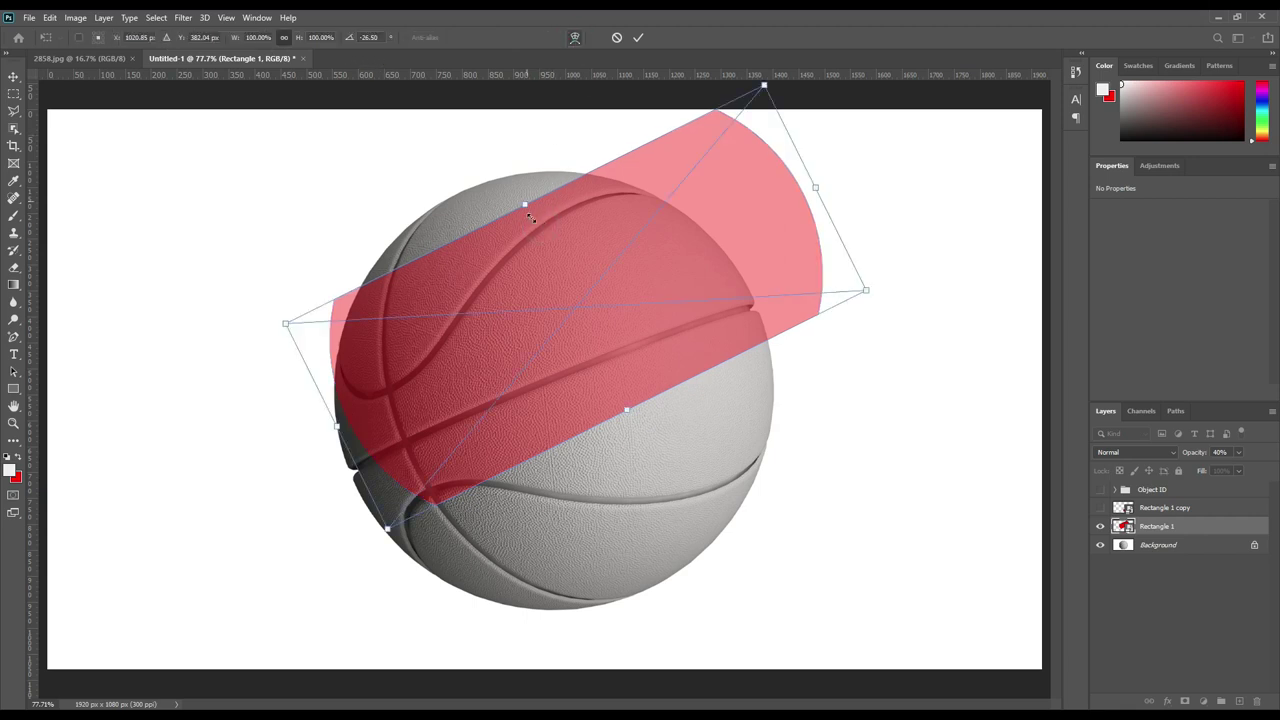
left_click(575, 38)
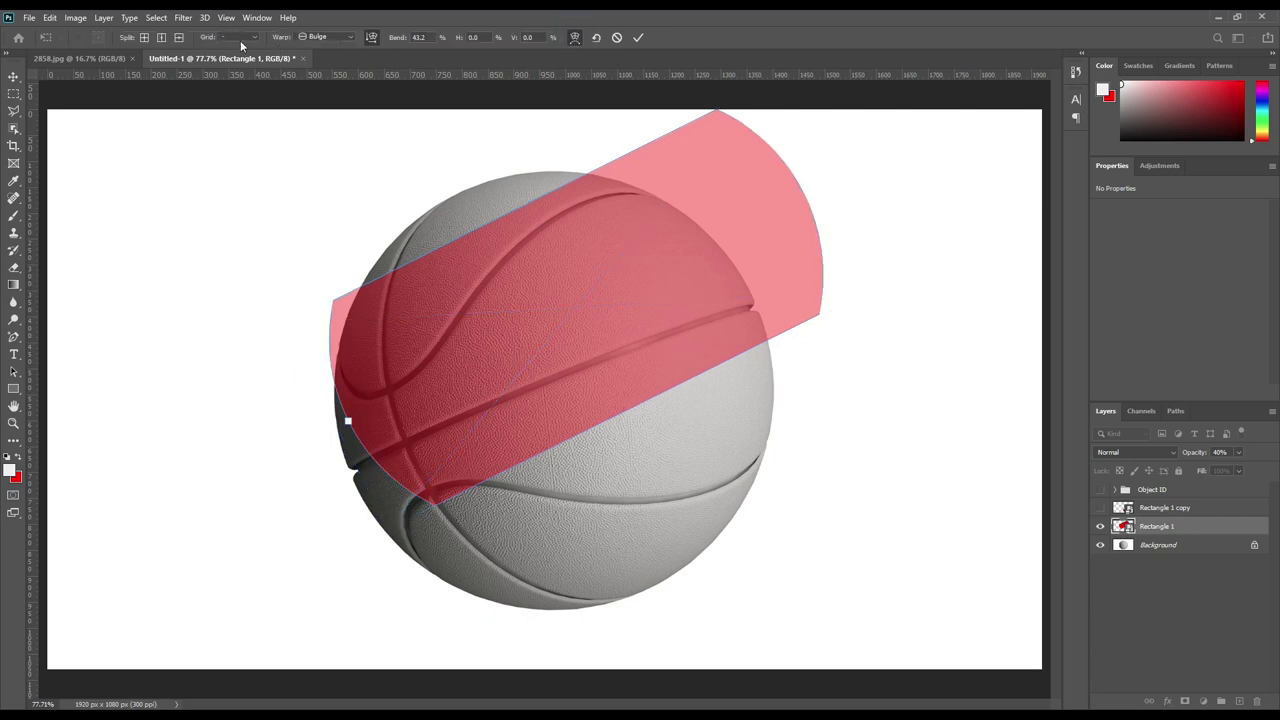
left_click(144, 38)
left_click(519, 216)
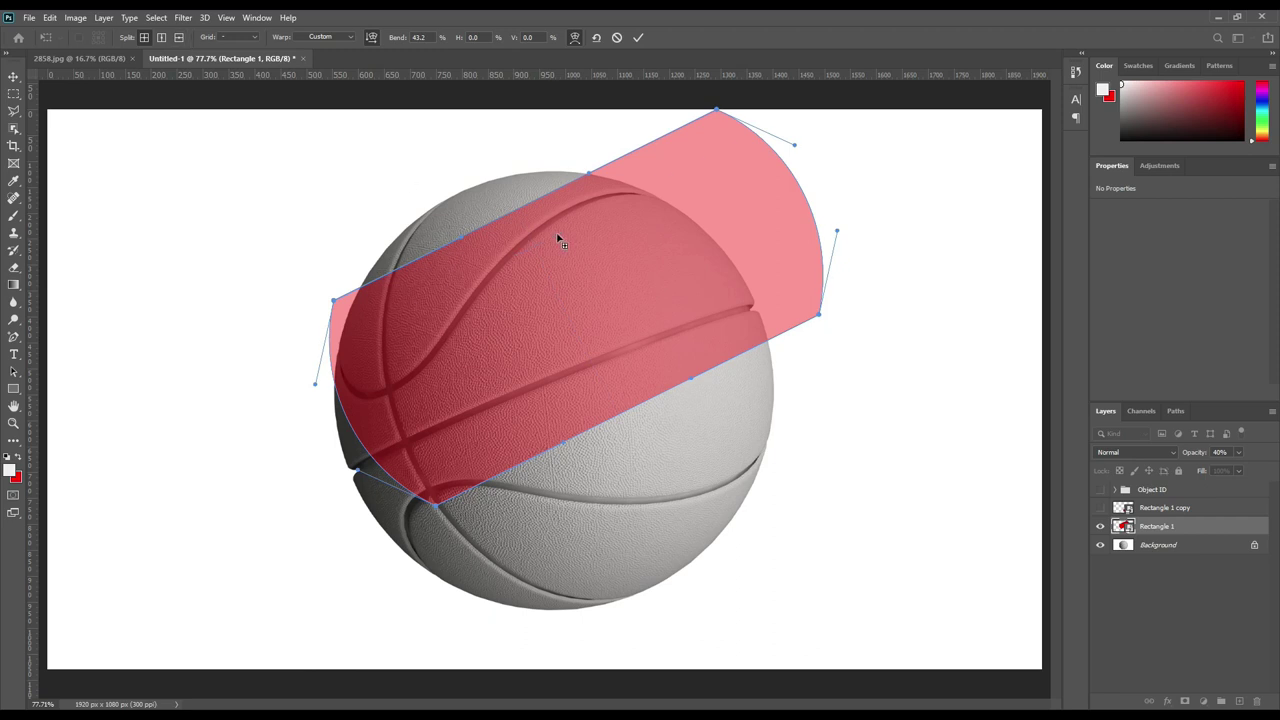
left_click(573, 298)
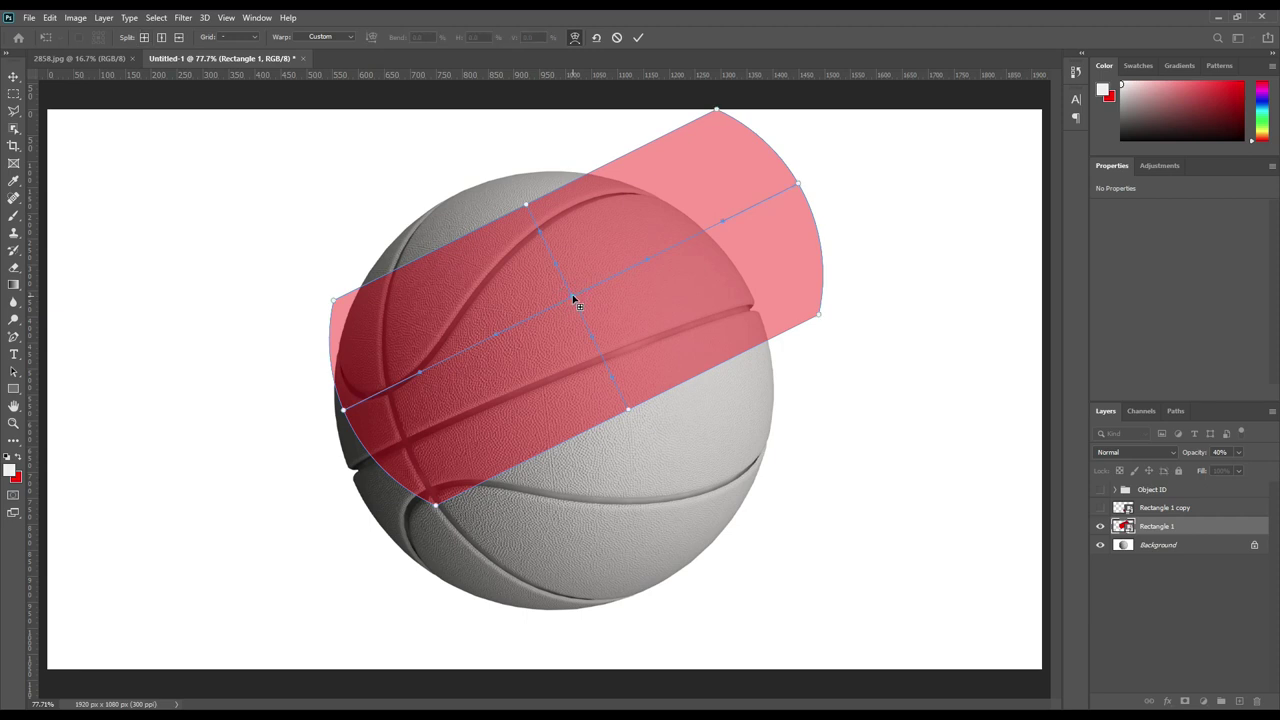
left_click(525, 204)
left_click(629, 412)
left_click_drag(521, 197, 492, 163)
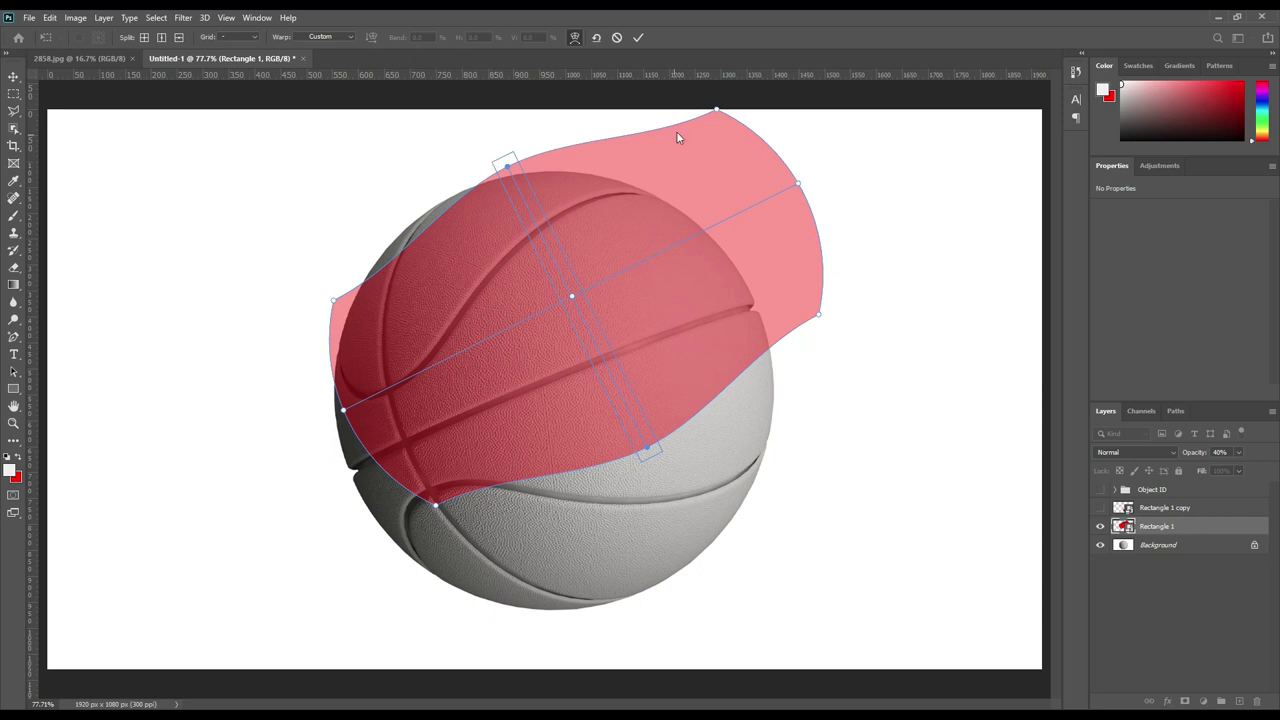
left_click(640, 40)
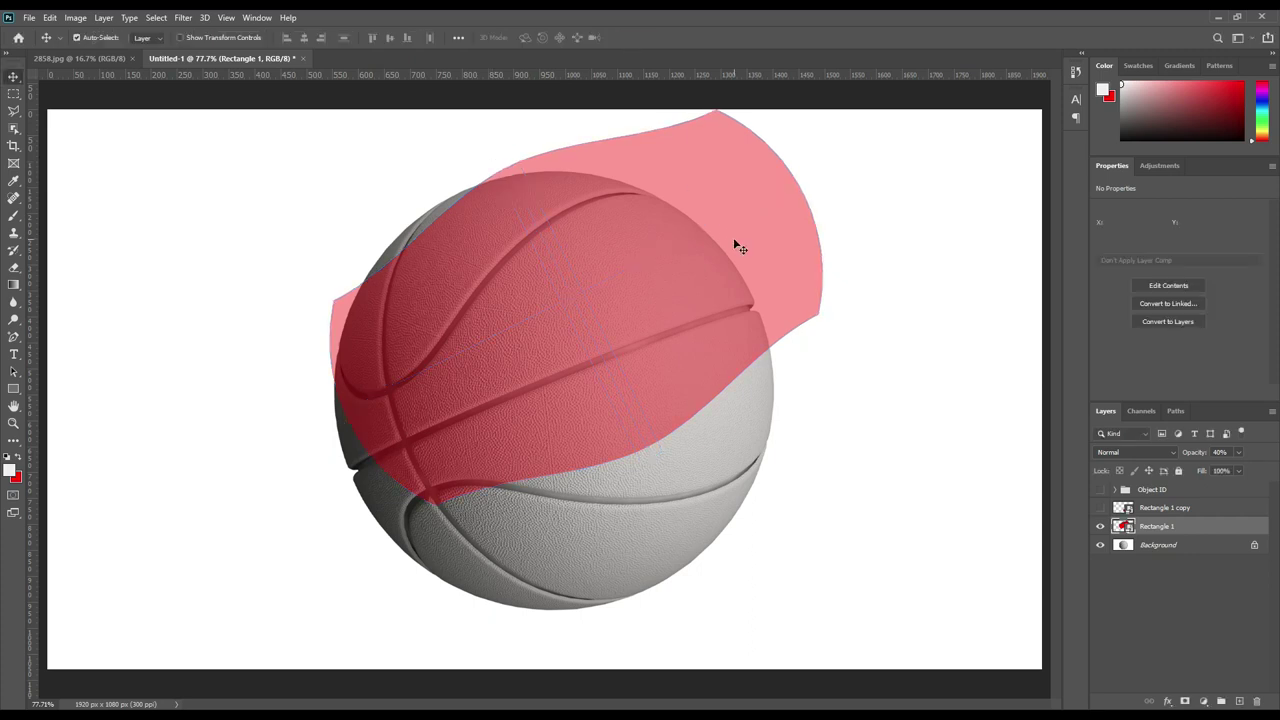
- Rotate the red band to about −23° and shift it slightly right
key("ctrl+t")
left_click_drag(832, 285, 853, 204)
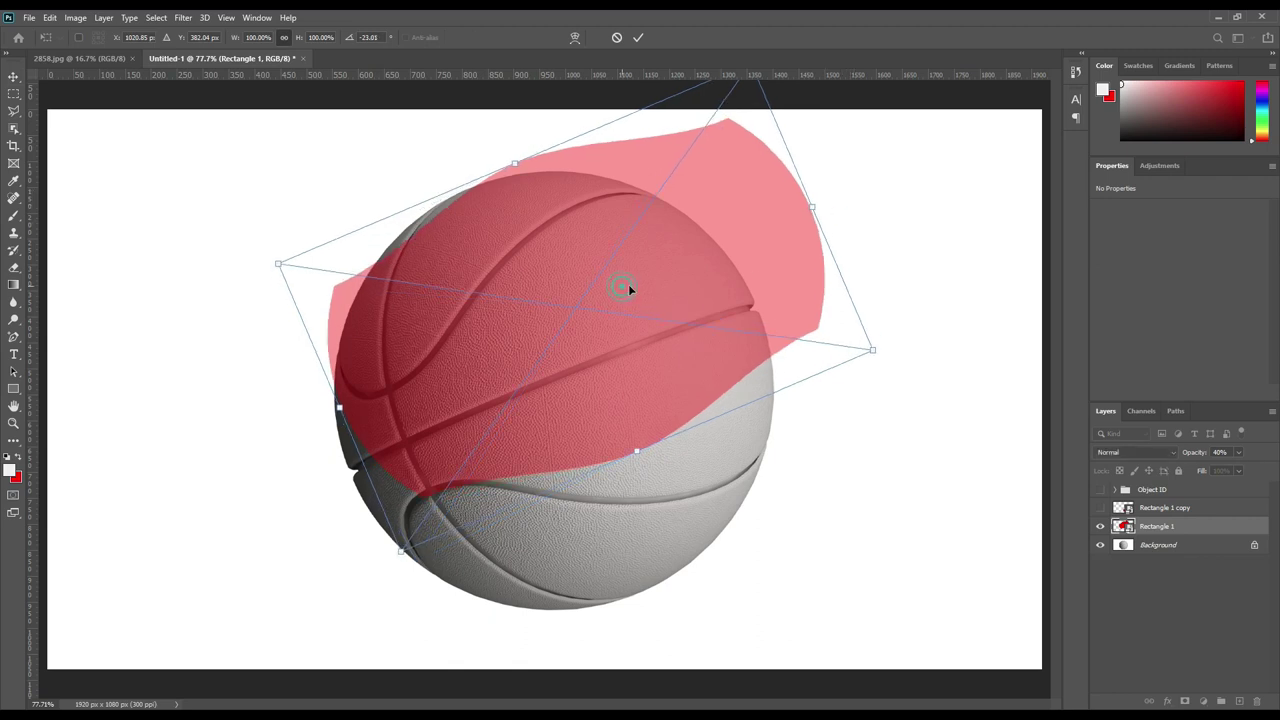
left_click_drag(628, 288, 635, 288)
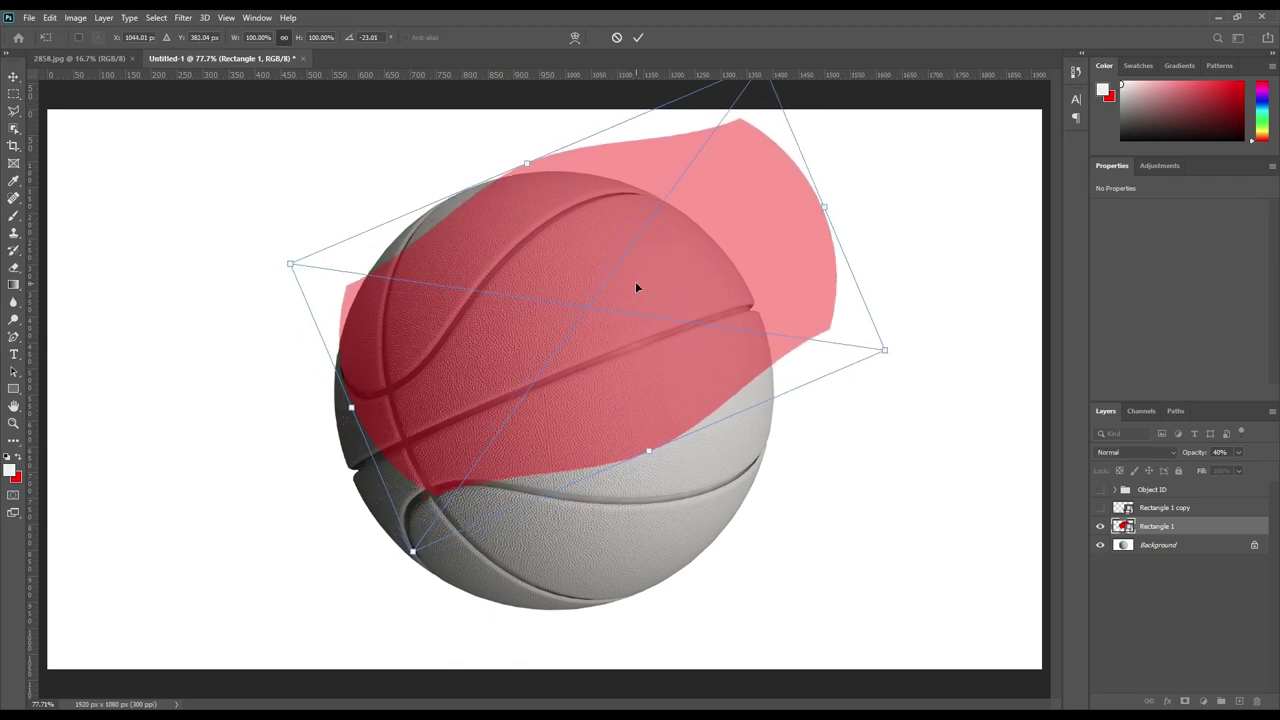
left_click(641, 38)
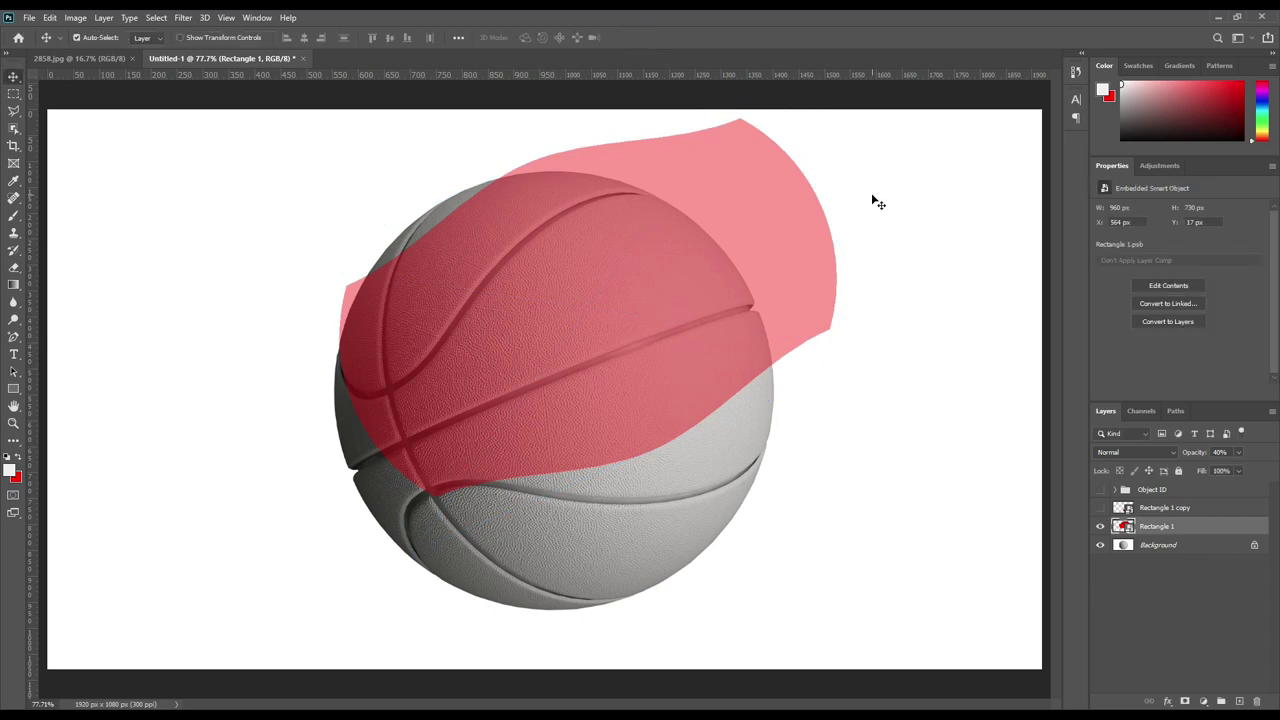
- Add a layer mask to Rectangle 1 from the Layer 1 ball outline
left_click(1116, 492)
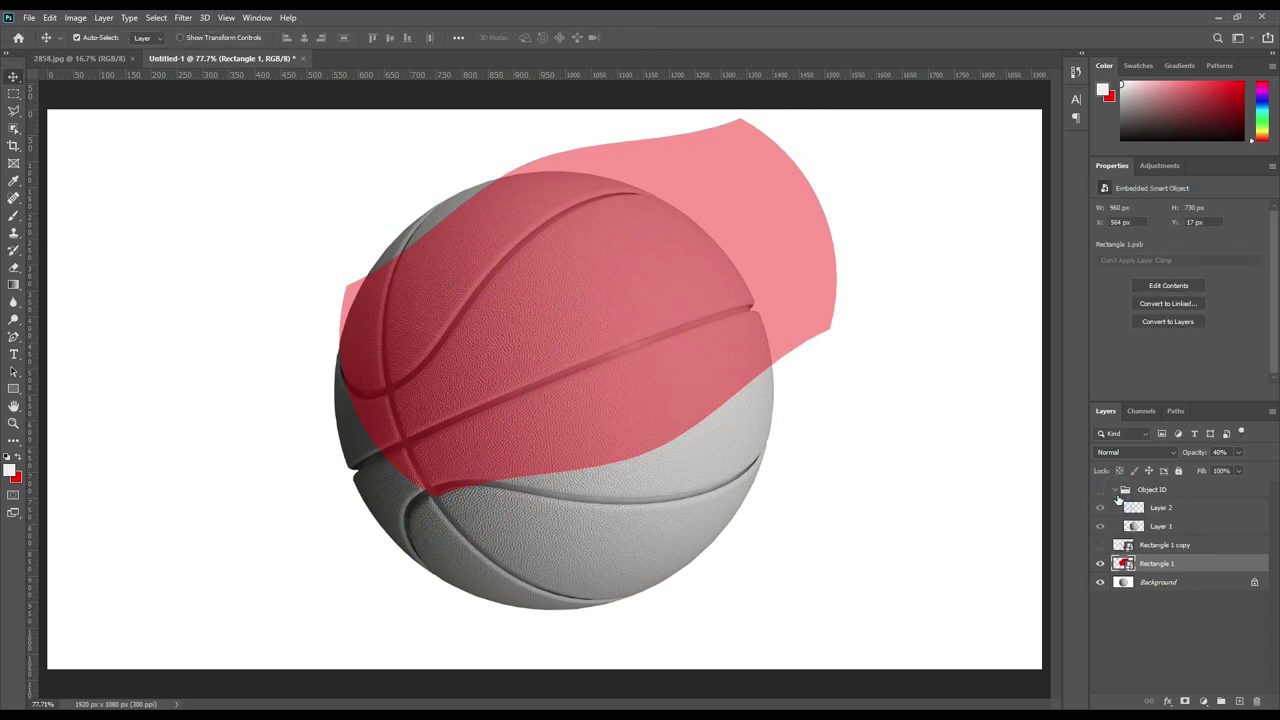
left_click(1133, 526, "ctrl")
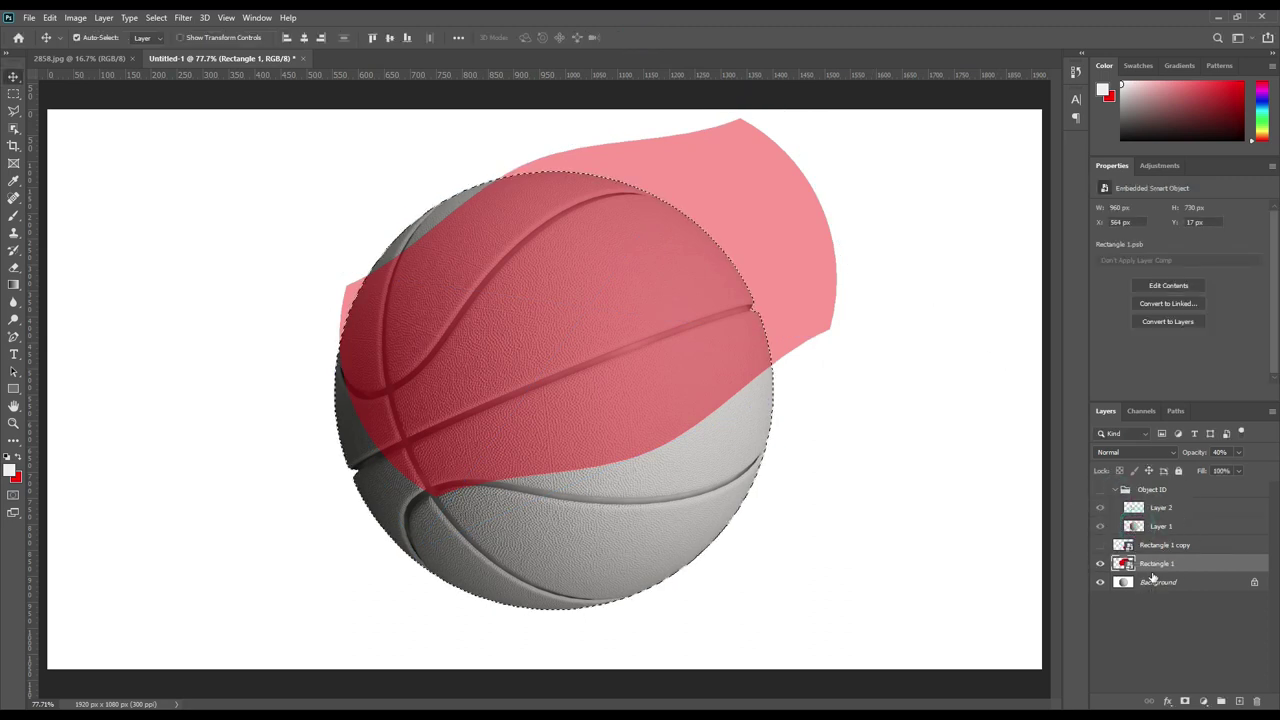
left_click(1185, 700)
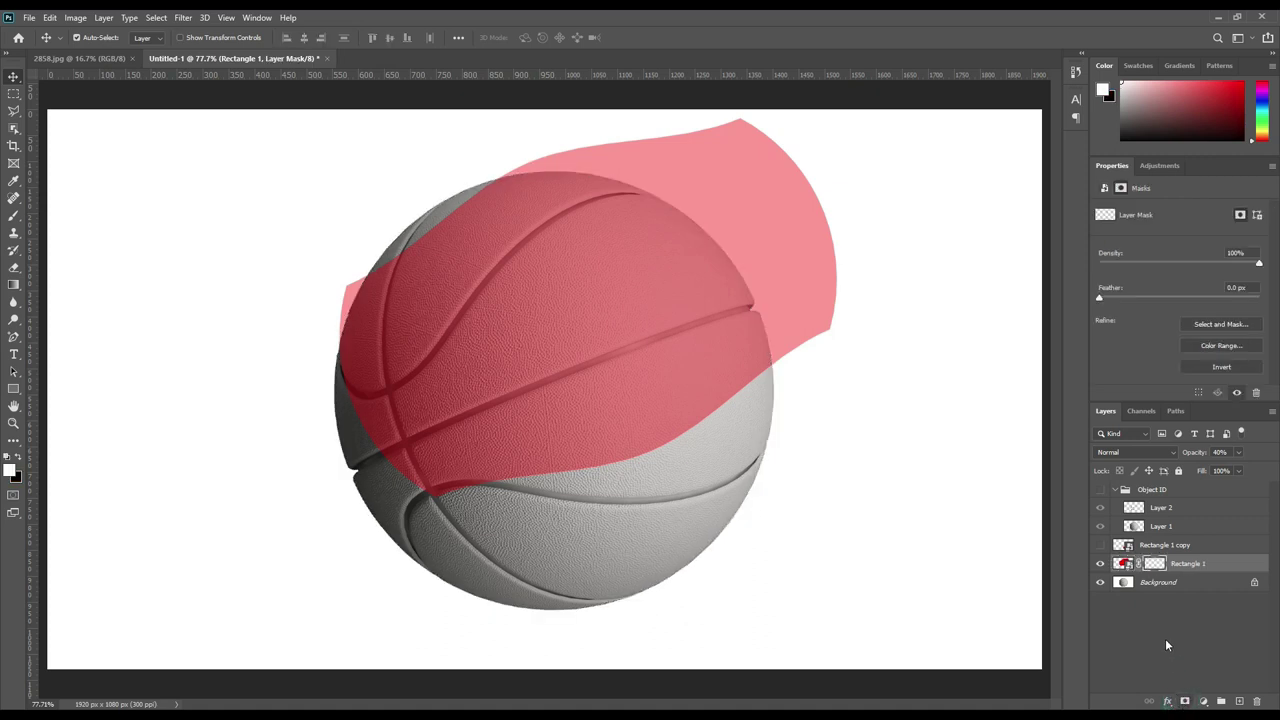
- Load the Layer 2 seams as a selection and target the Rectangle 1 mask
left_click(1134, 508, "ctrl")
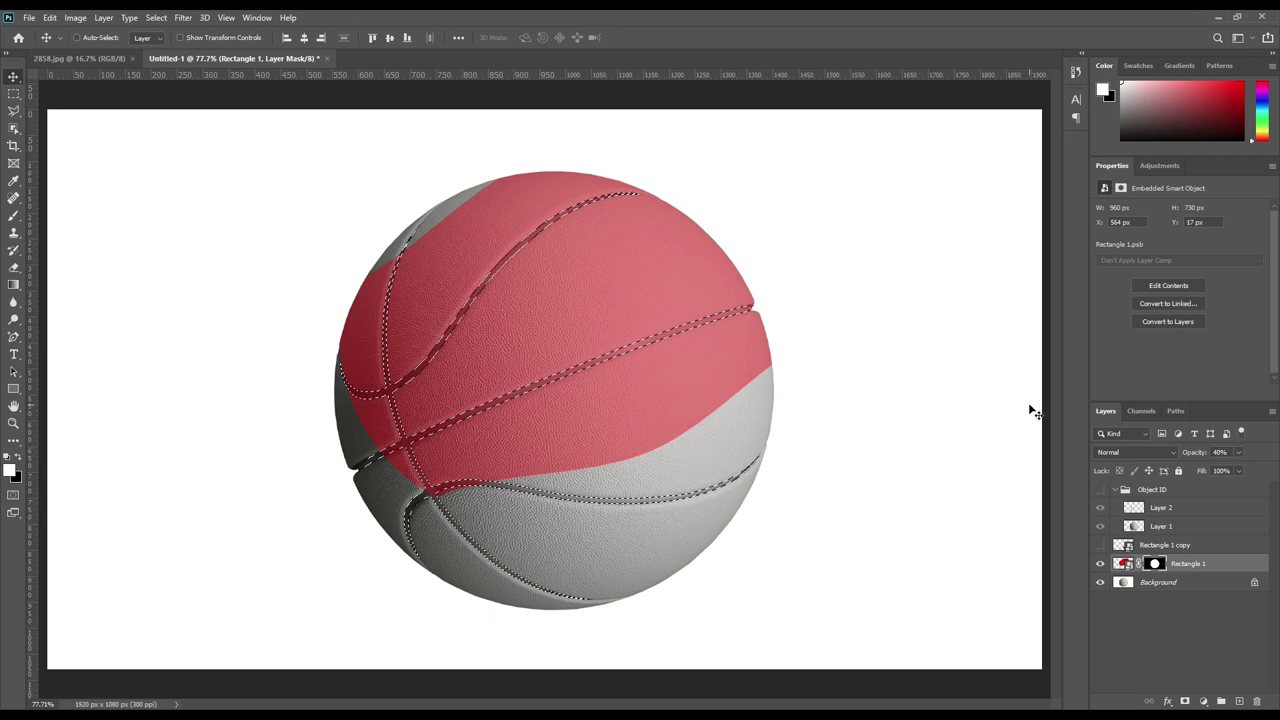
key("ctrl")
key("ctrl+a")
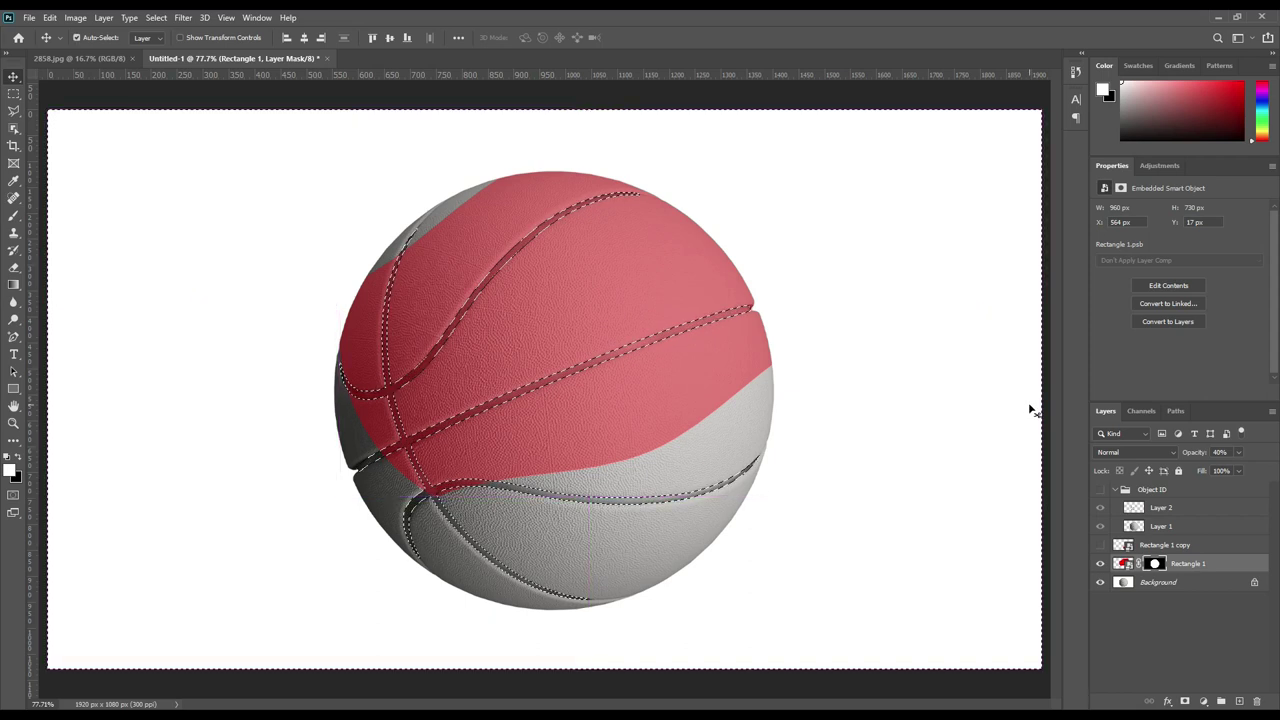
key("ctrl+shift+i")
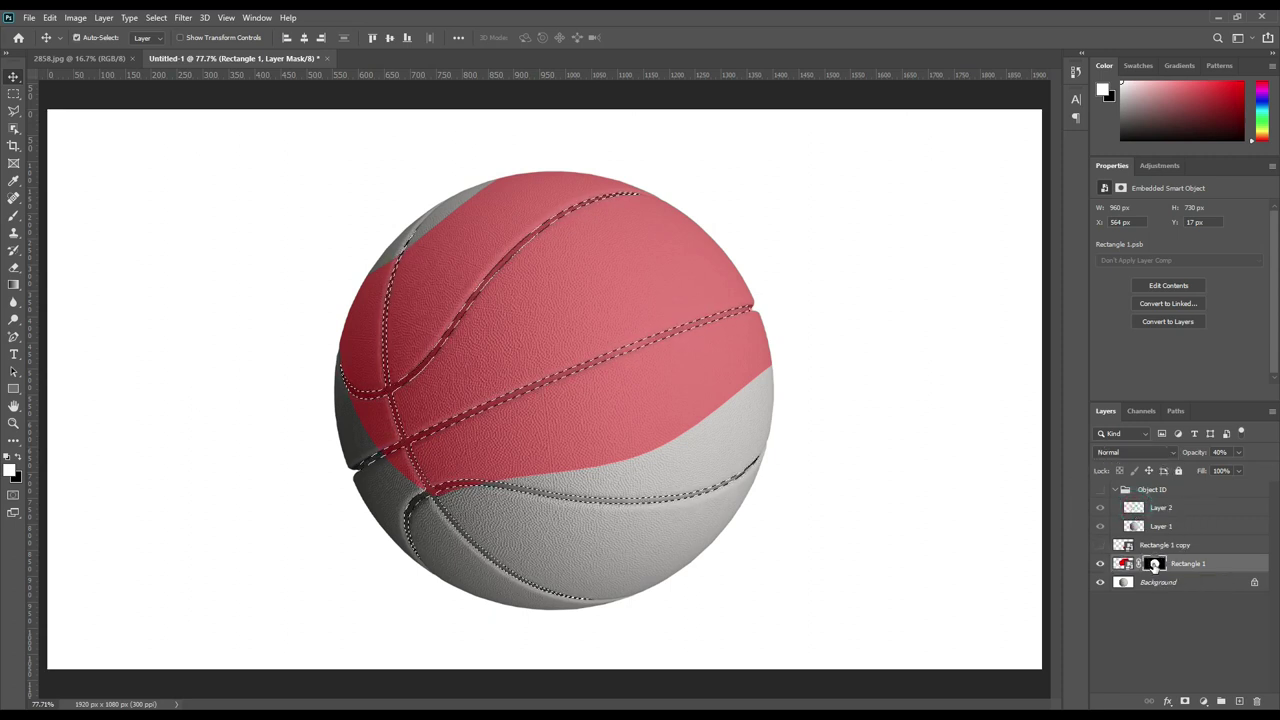
left_click(1155, 565)
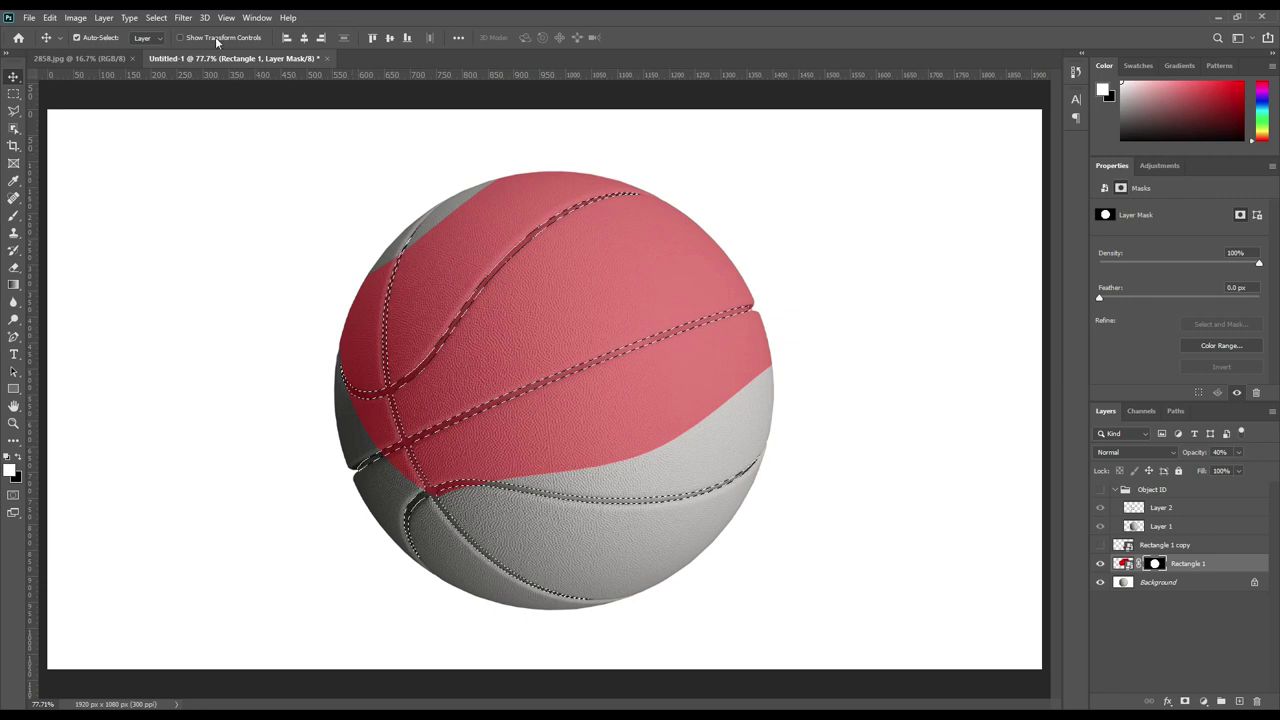
- Invert the seam selection and switch to the Brush tool with black foreground
left_click(157, 19)
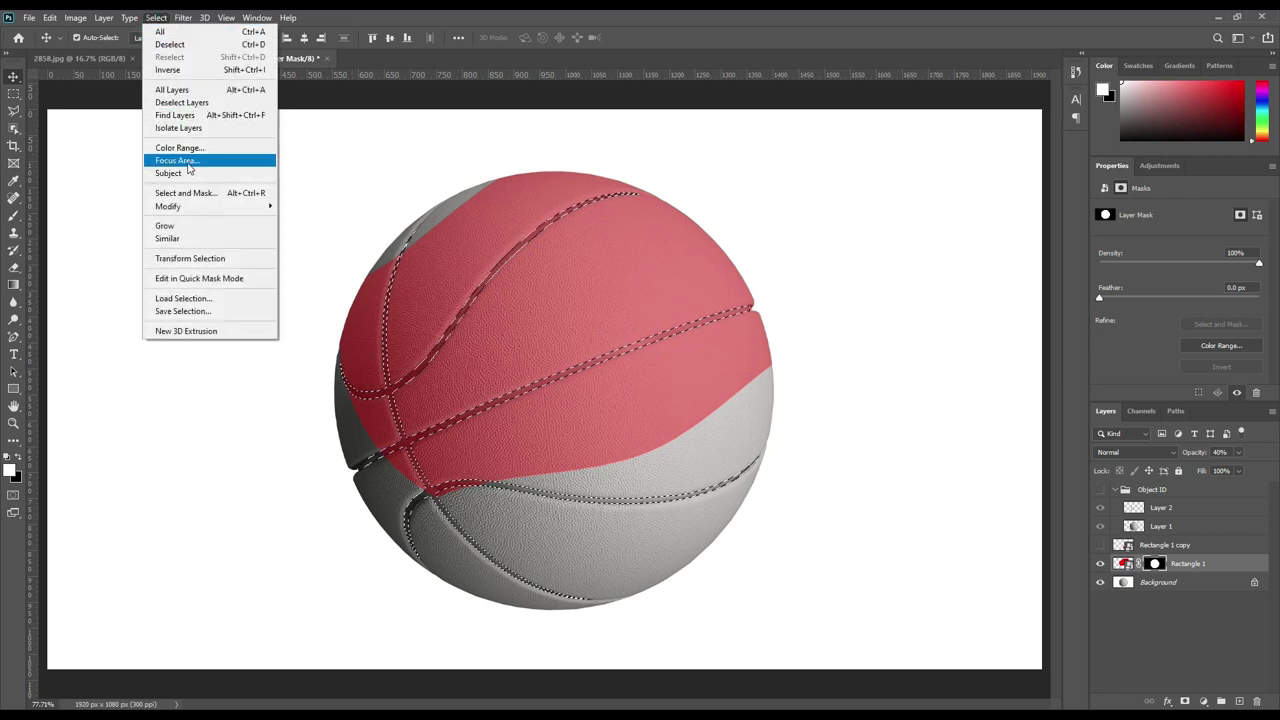
left_click(192, 72)
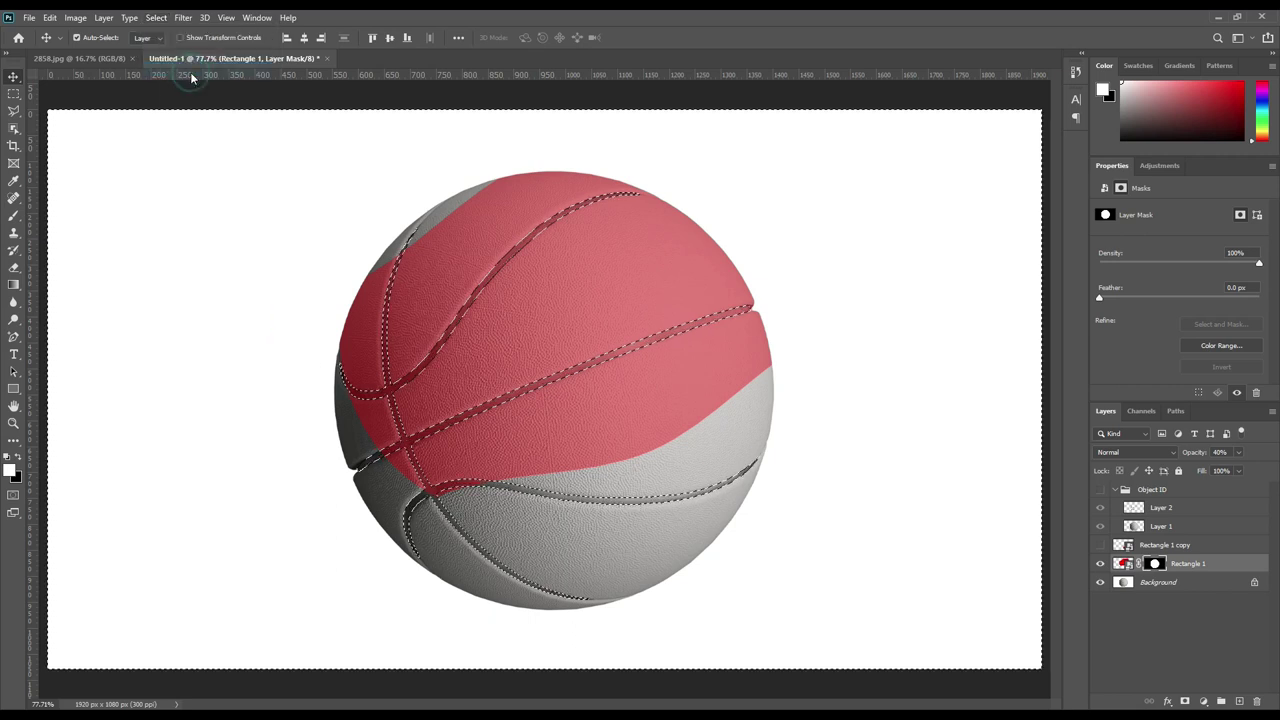
left_click(14, 217)
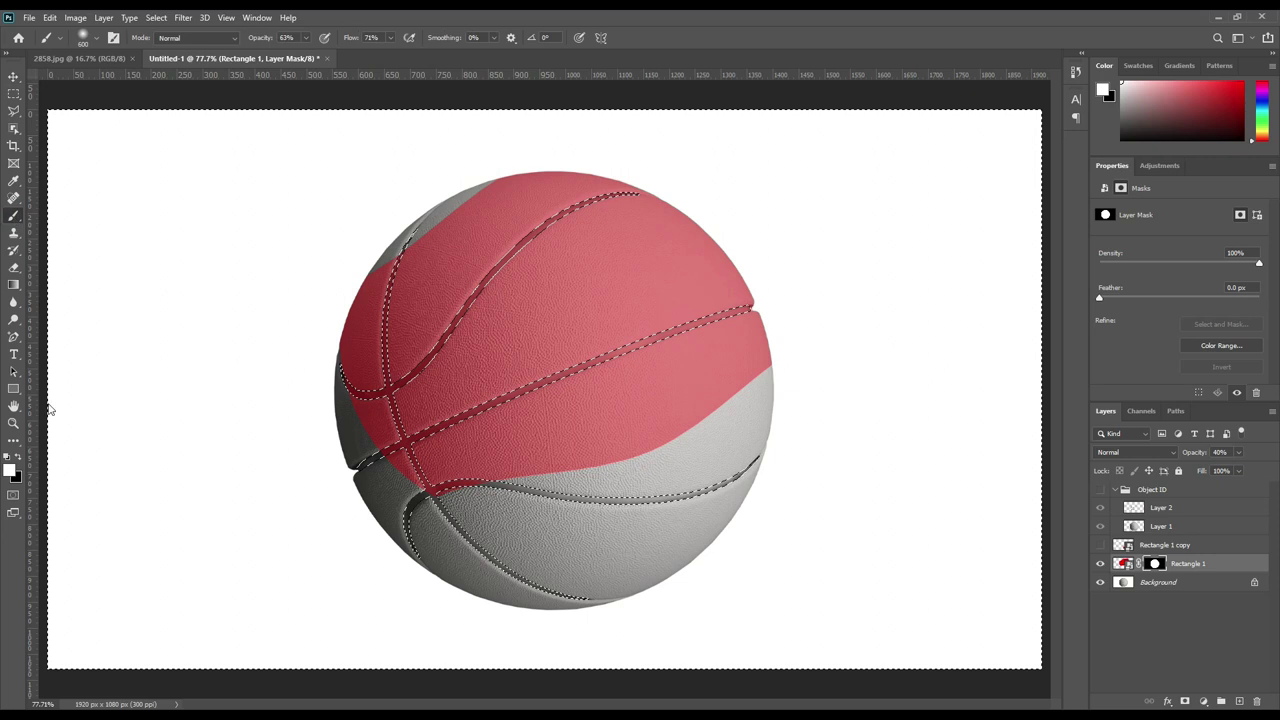
left_click(19, 458)
- Set the black brush to 100% opacity with a soft 600 px, 0% hardness tip
left_click(10, 470)
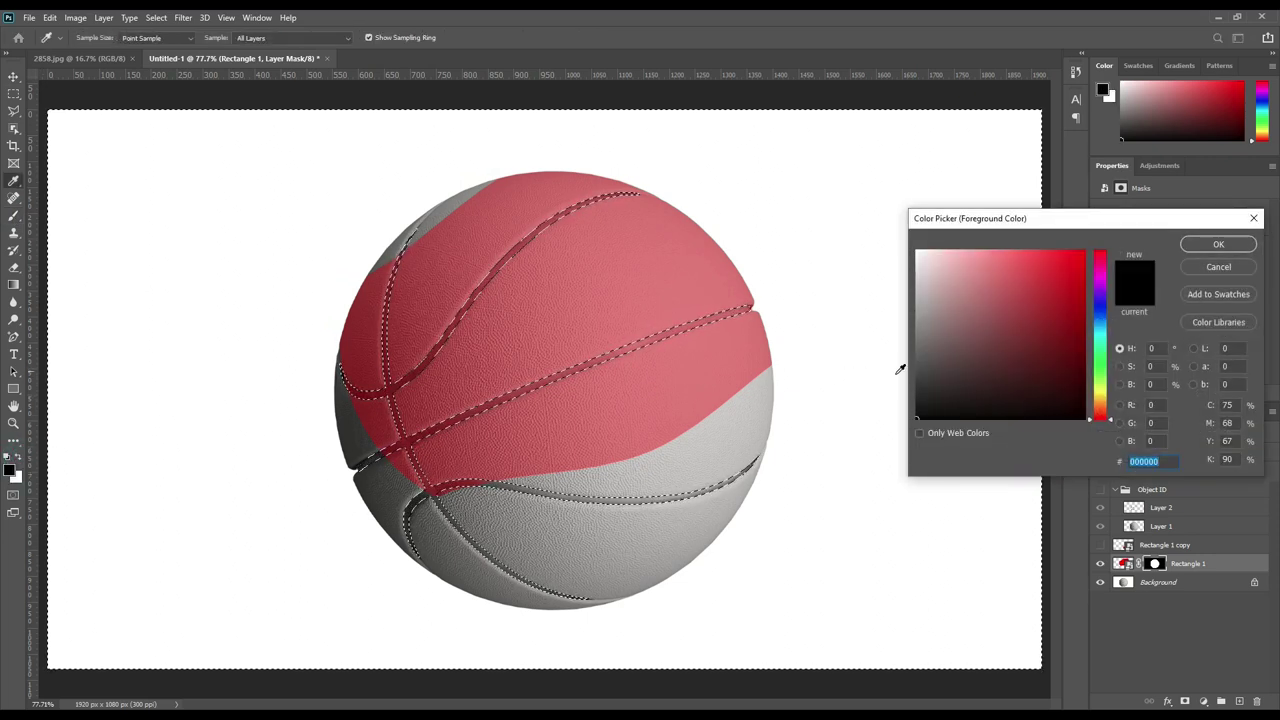
left_click(1218, 244)
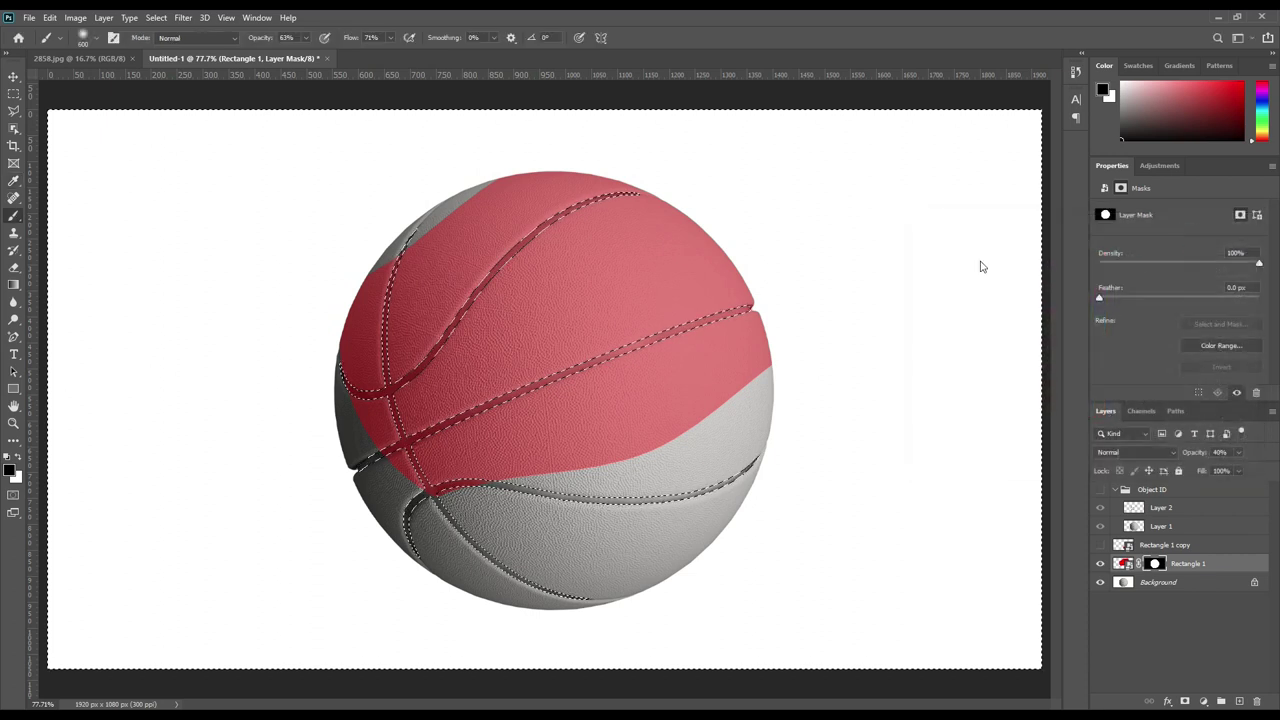
left_click_drag(261, 39, 300, 39)
left_click(96, 38)
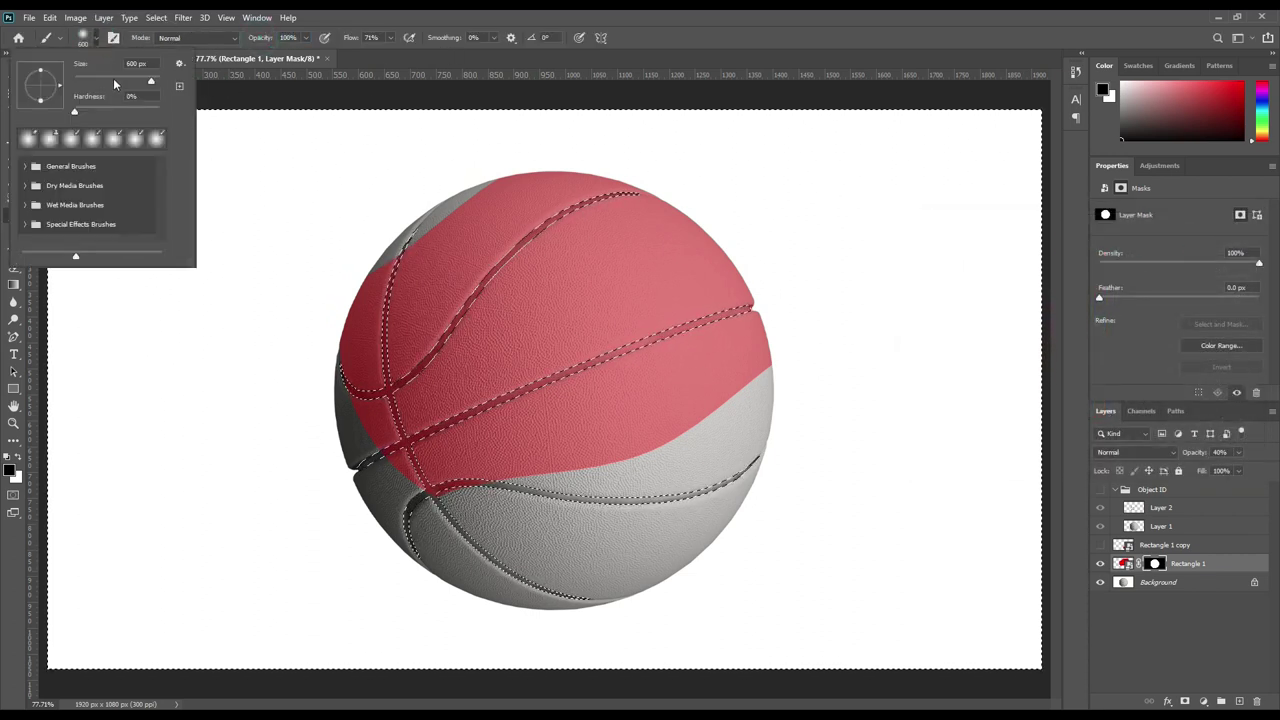
left_click(195, 105)
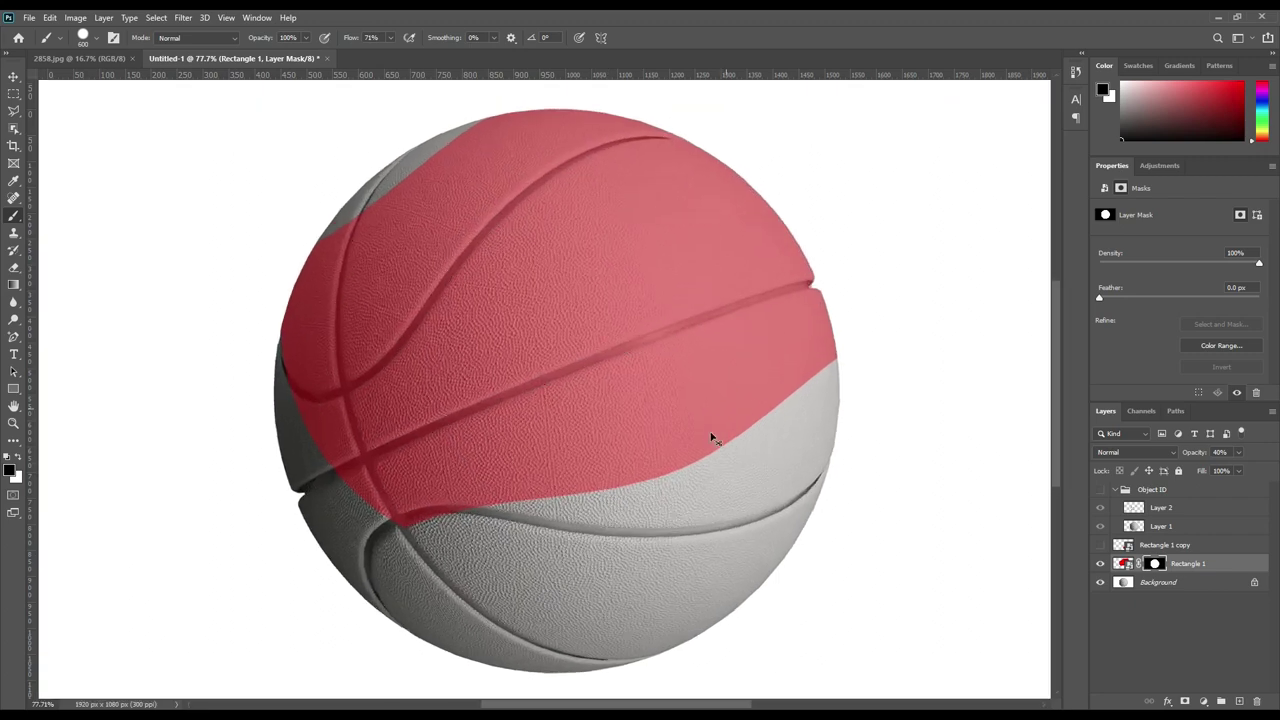
- Shrink the brush to 30 px and paint black on Rectangle 1's mask, hiding the red below the seam
scroll(700, 413, "up", 5)
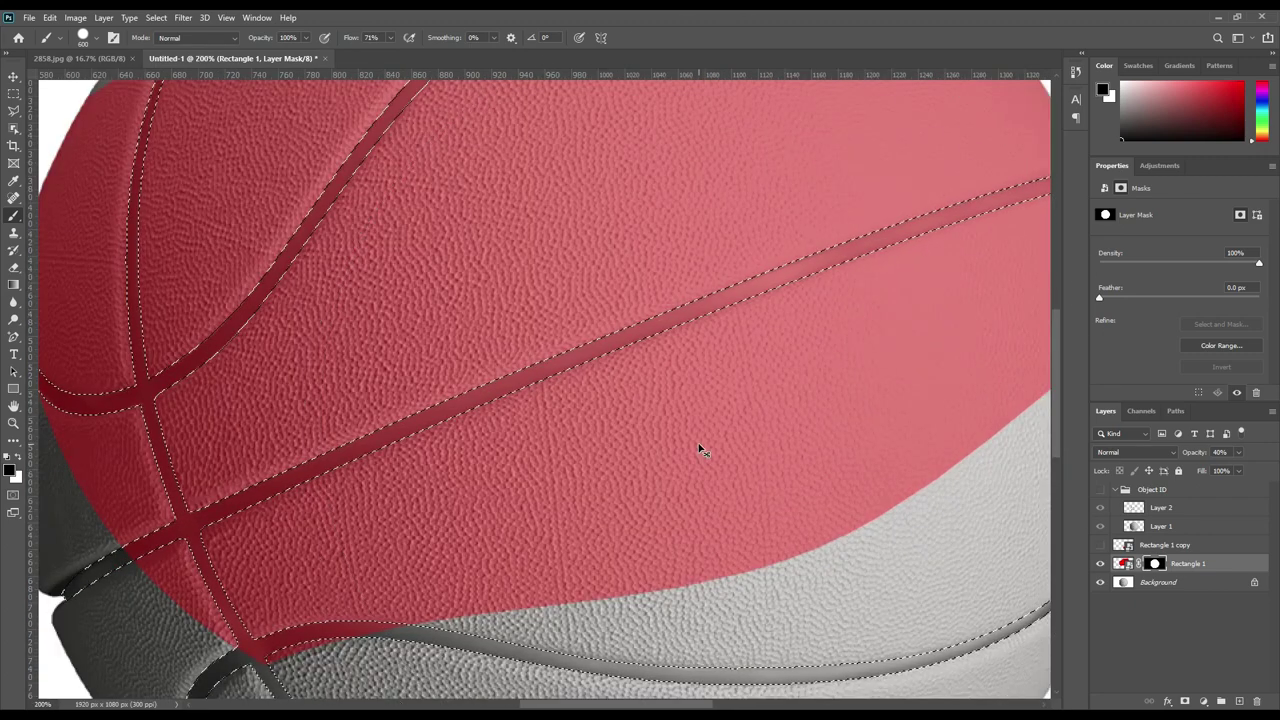
scroll(700, 450, "down", 5)
key("bracketleft")
key("bracketleft")
key("bracketleft")
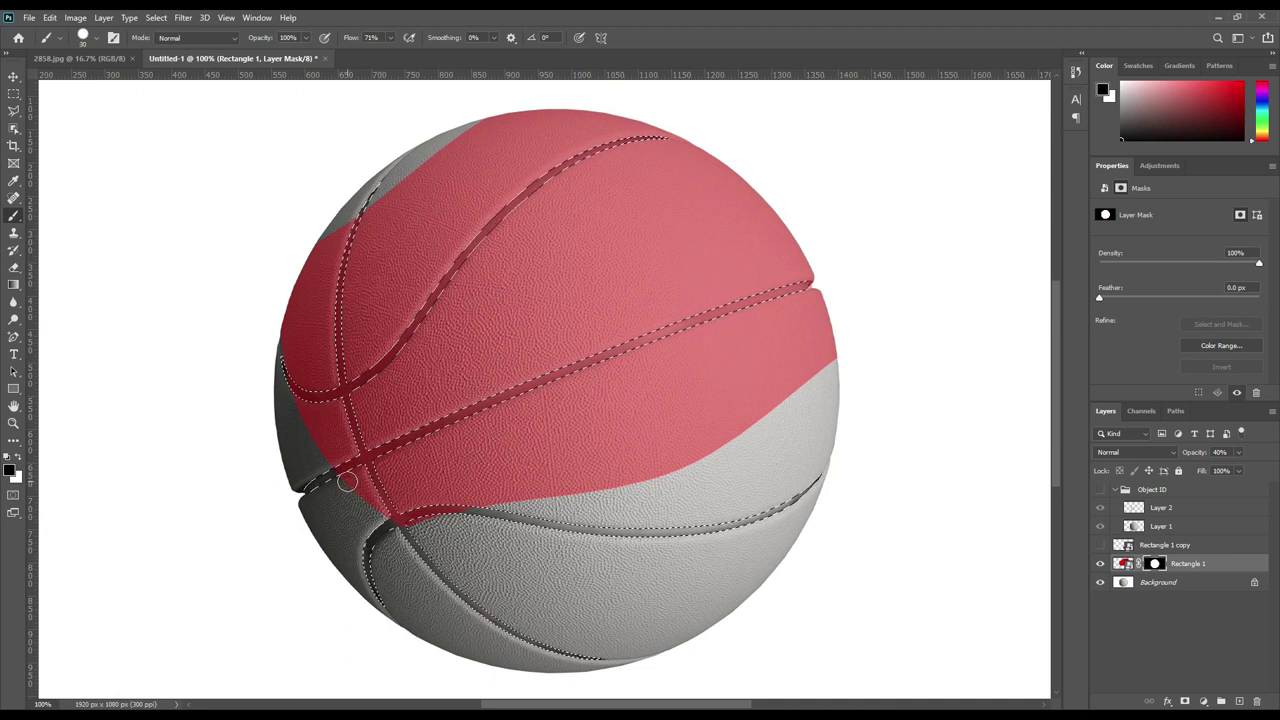
key("bracketleft")
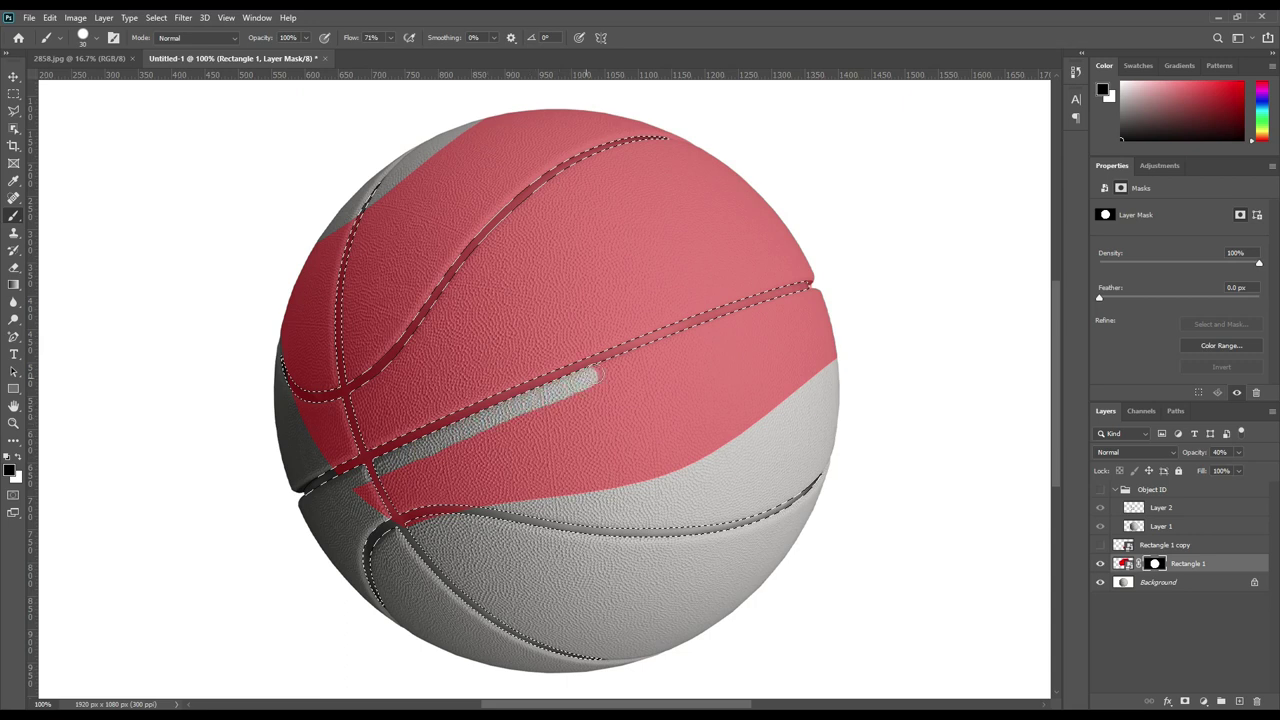
mouse_move(618, 367)
left_mouse_down()
mouse_move(826, 293)
mouse_move(610, 372)
mouse_move(830, 360)
mouse_move(789, 382)
left_mouse_up()
mouse_move(740, 332)
left_mouse_down()
mouse_move(700, 357)
mouse_move(834, 374)
mouse_move(677, 403)
mouse_move(791, 409)
mouse_move(540, 482)
left_mouse_up()
left_click_drag(448, 503, 455, 526)
mouse_move(385, 490)
left_mouse_down()
mouse_move(530, 420)
mouse_move(700, 385)
left_mouse_up()
mouse_move(571, 424)
left_mouse_down()
mouse_move(470, 480)
mouse_move(606, 443)
left_mouse_up()
mouse_move(340, 470)
left_mouse_down()
mouse_move(305, 395)
mouse_move(318, 440)
mouse_move(308, 351)
mouse_move(330, 365)
mouse_move(402, 303)
mouse_move(545, 146)
mouse_move(644, 118)
left_mouse_up()
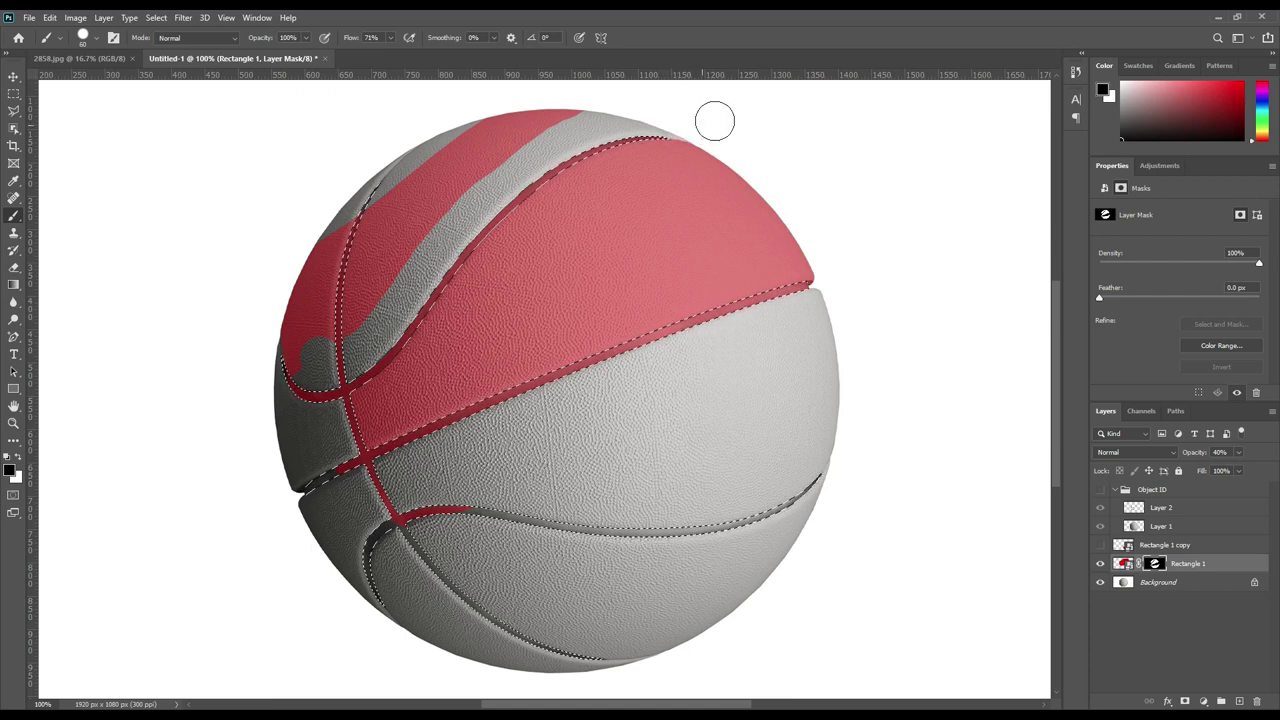
- Mask out the upper-left red along the seams via an inverted selection, then set stripe opacity to 100%
mouse_move(589, 109)
left_mouse_down()
mouse_move(428, 226)
mouse_move(366, 308)
left_mouse_up()
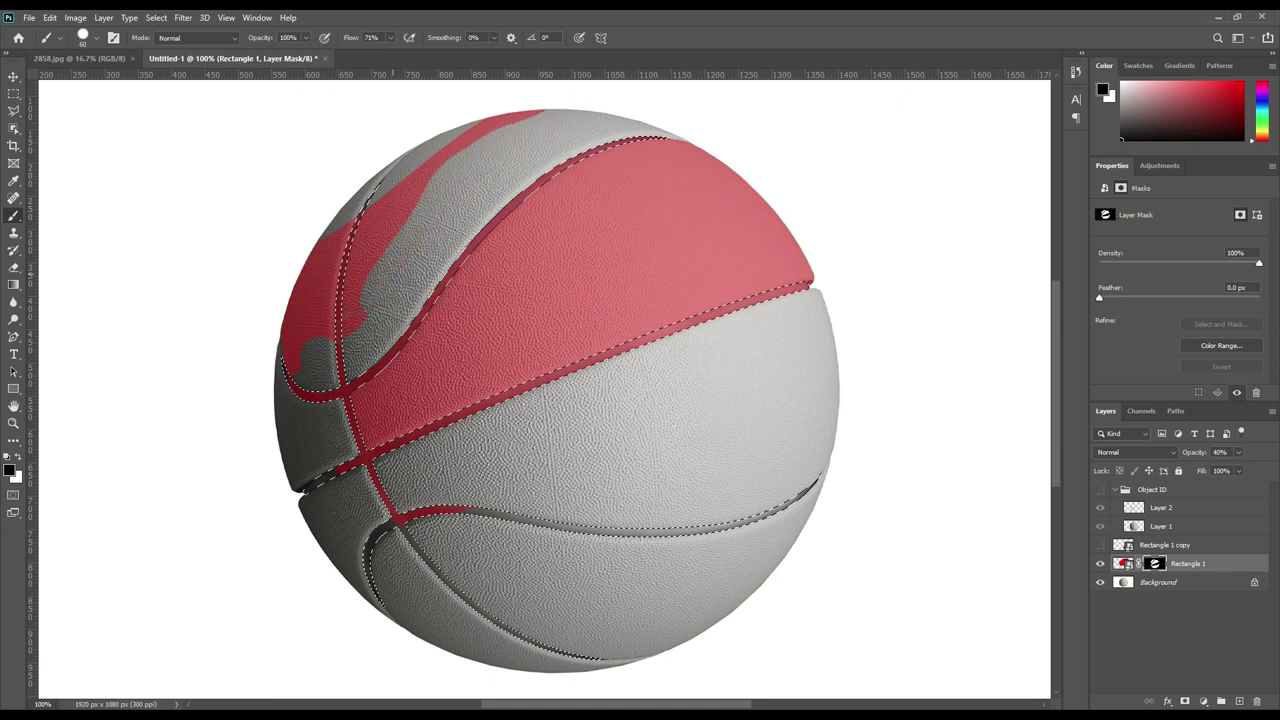
left_click_drag(412, 175, 365, 290)
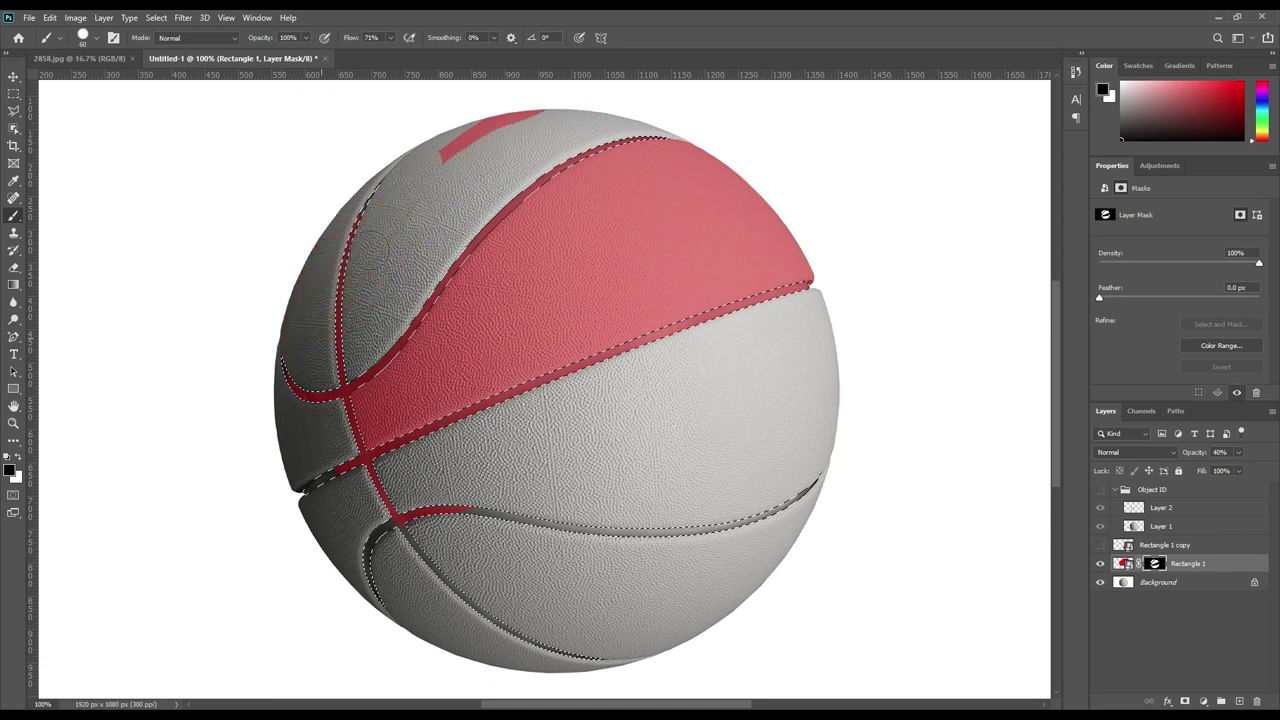
left_click_drag(440, 155, 566, 86)
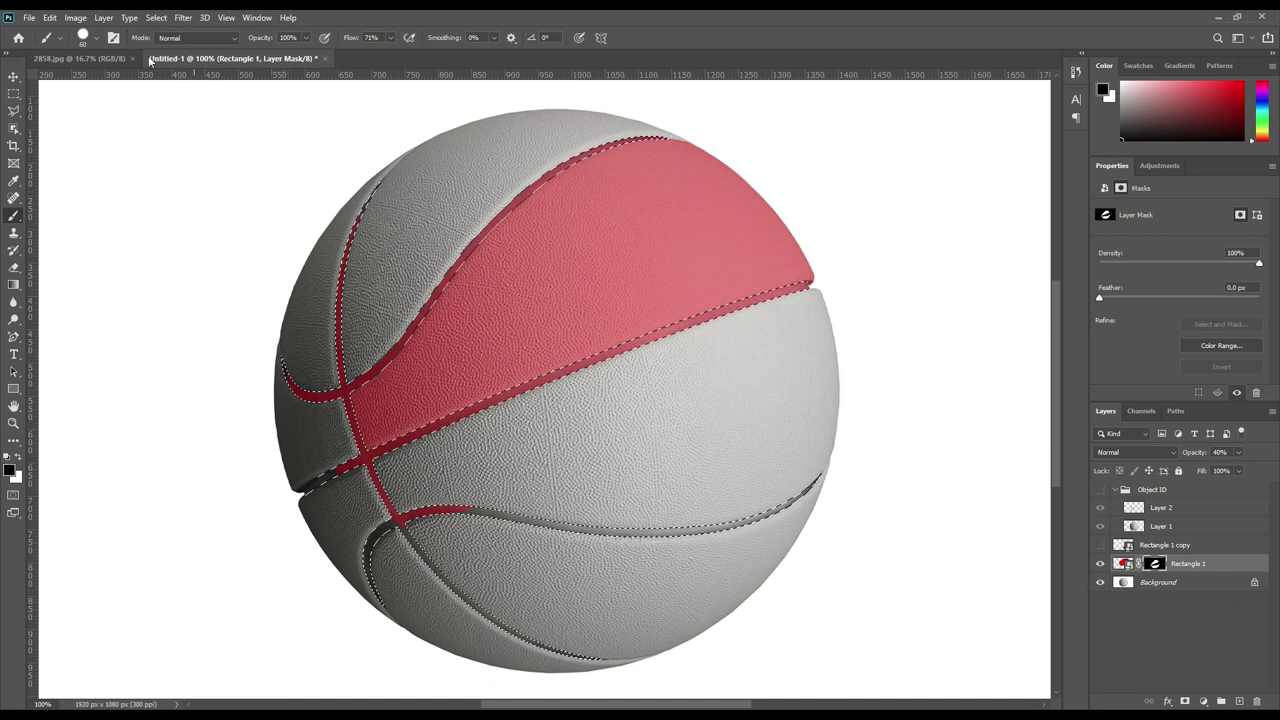
left_click(160, 18)
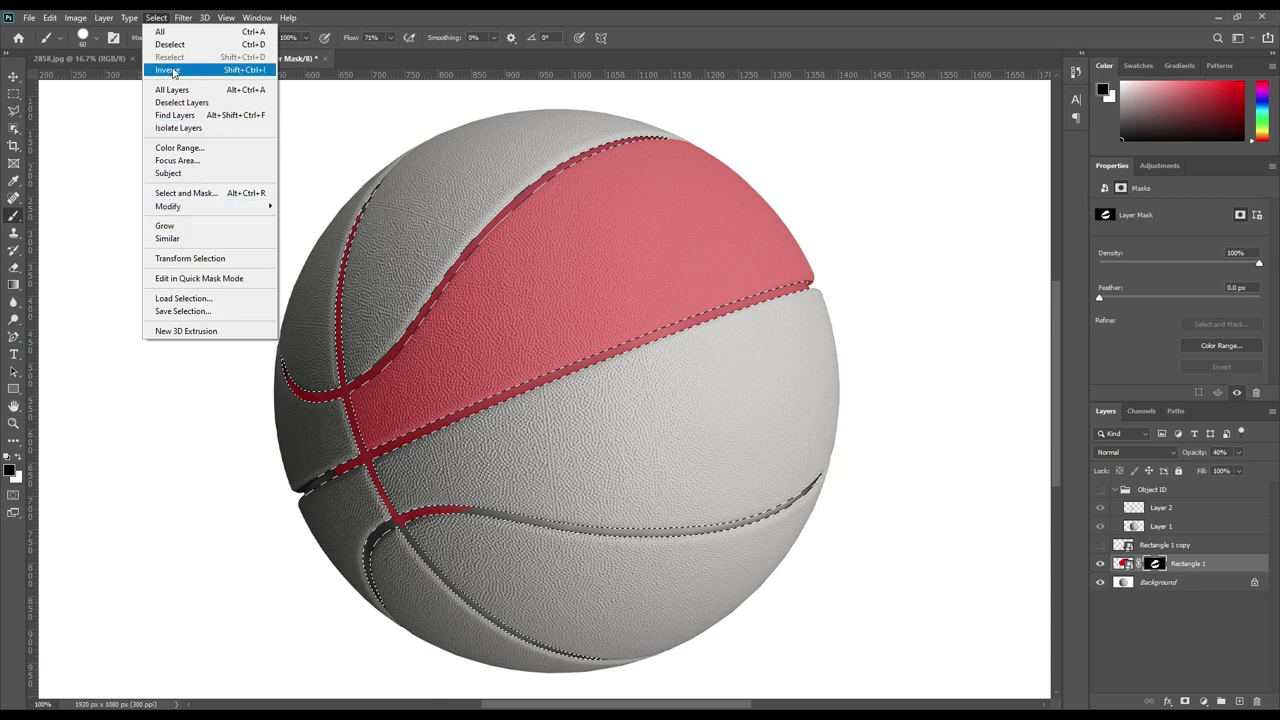
left_click(199, 73)
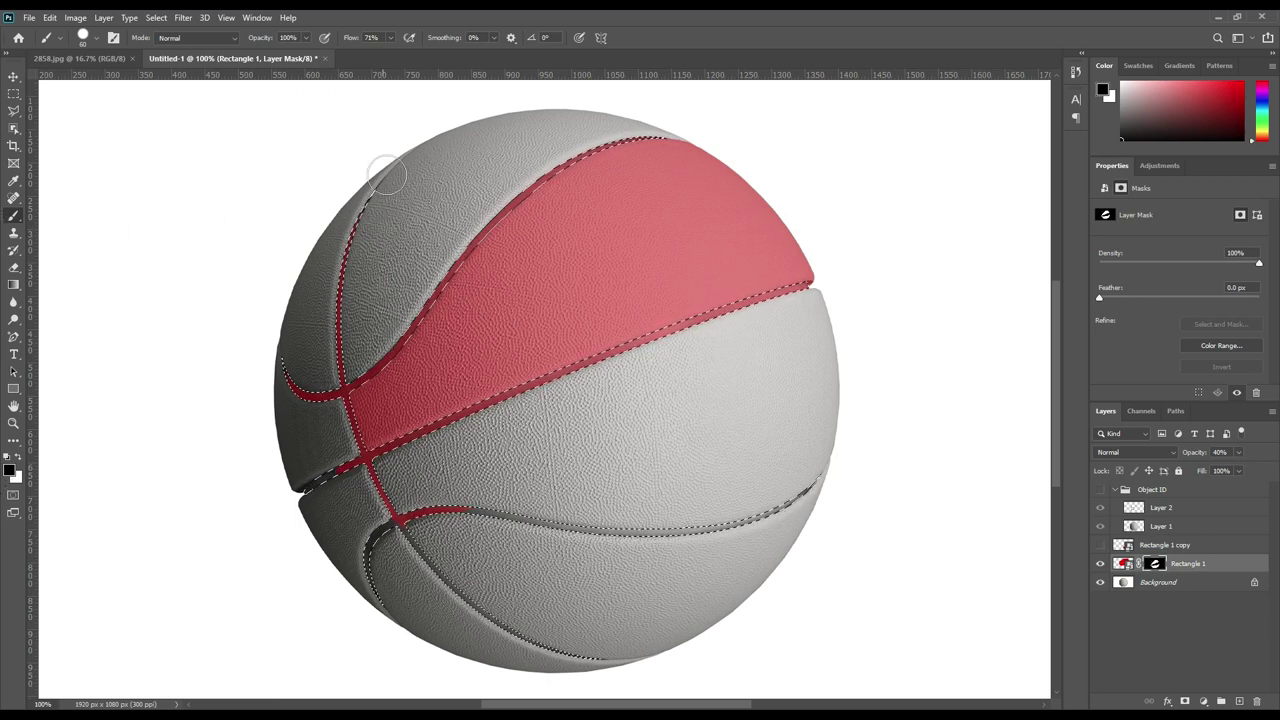
left_click_drag(462, 292, 601, 118)
mouse_move(808, 284)
left_mouse_down()
mouse_move(674, 354)
mouse_move(460, 410)
left_mouse_up()
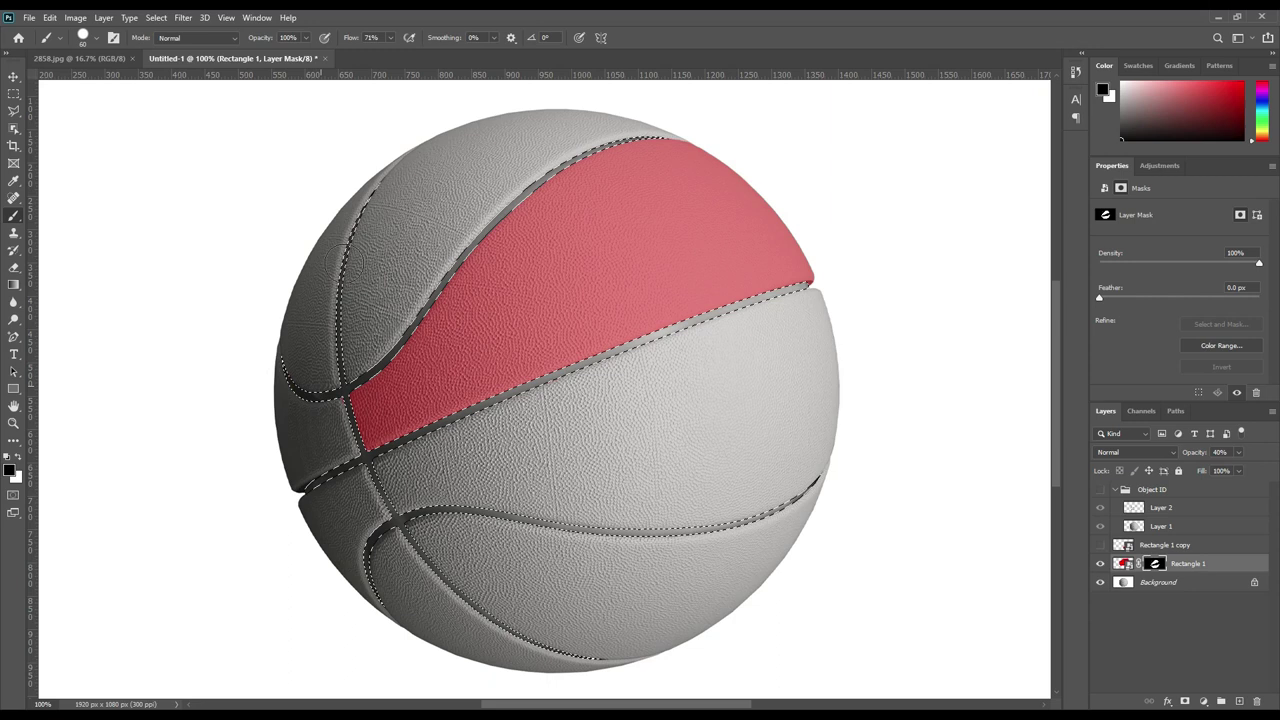
key("ctrl+d")
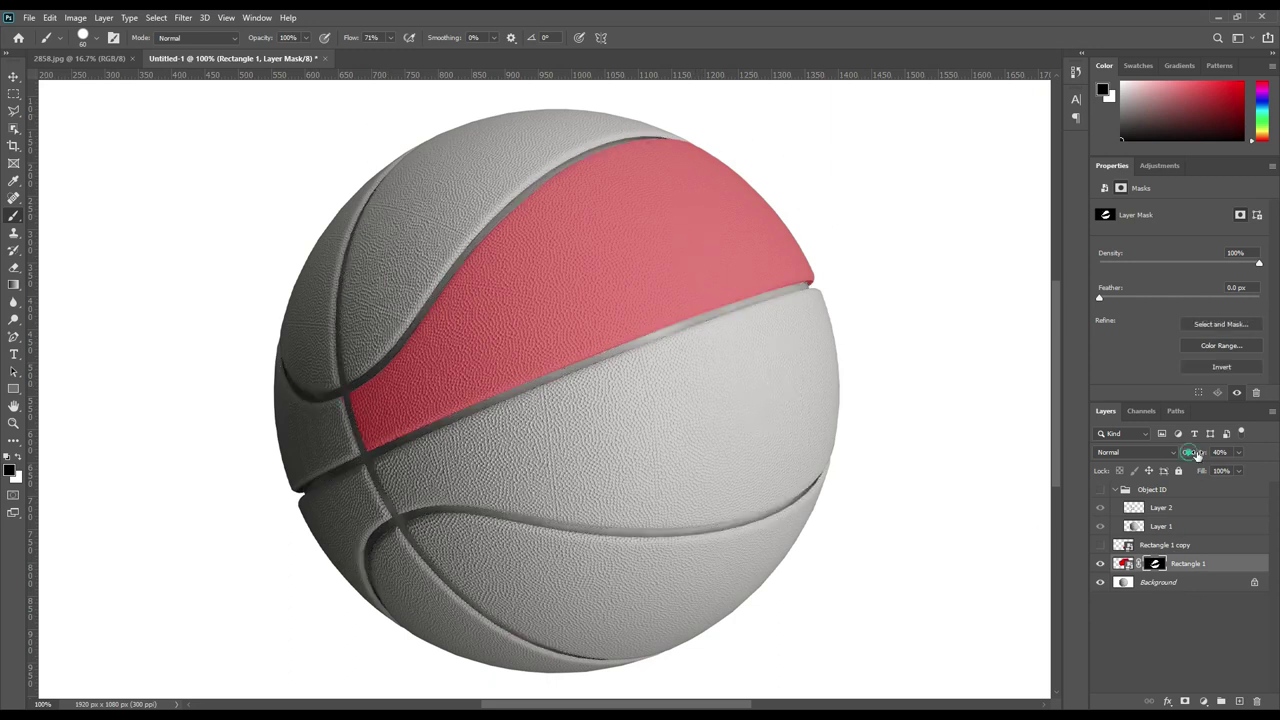
left_click_drag(1192, 452, 4, 455)
- Show Rectangle 1 copy, then move, rotate and scale it to about 43% onto the lower panel
left_click(1101, 545)
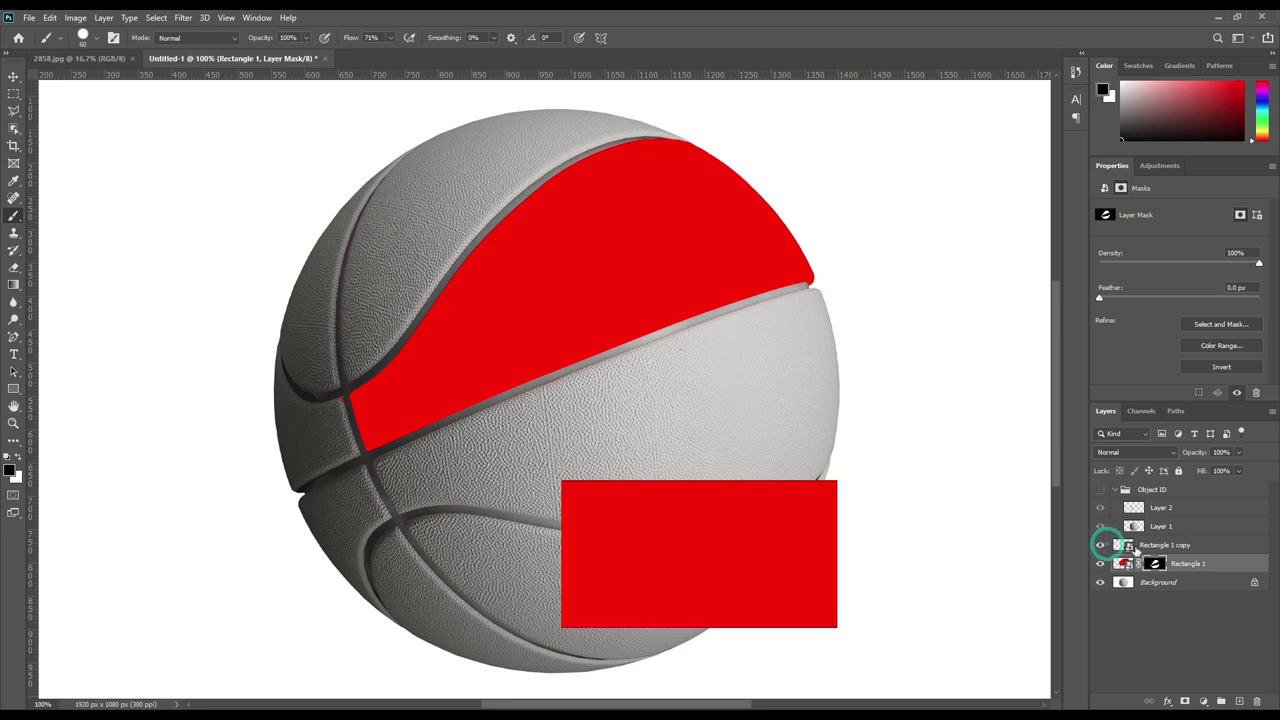
left_click(1153, 547)
key("ctrl+t")
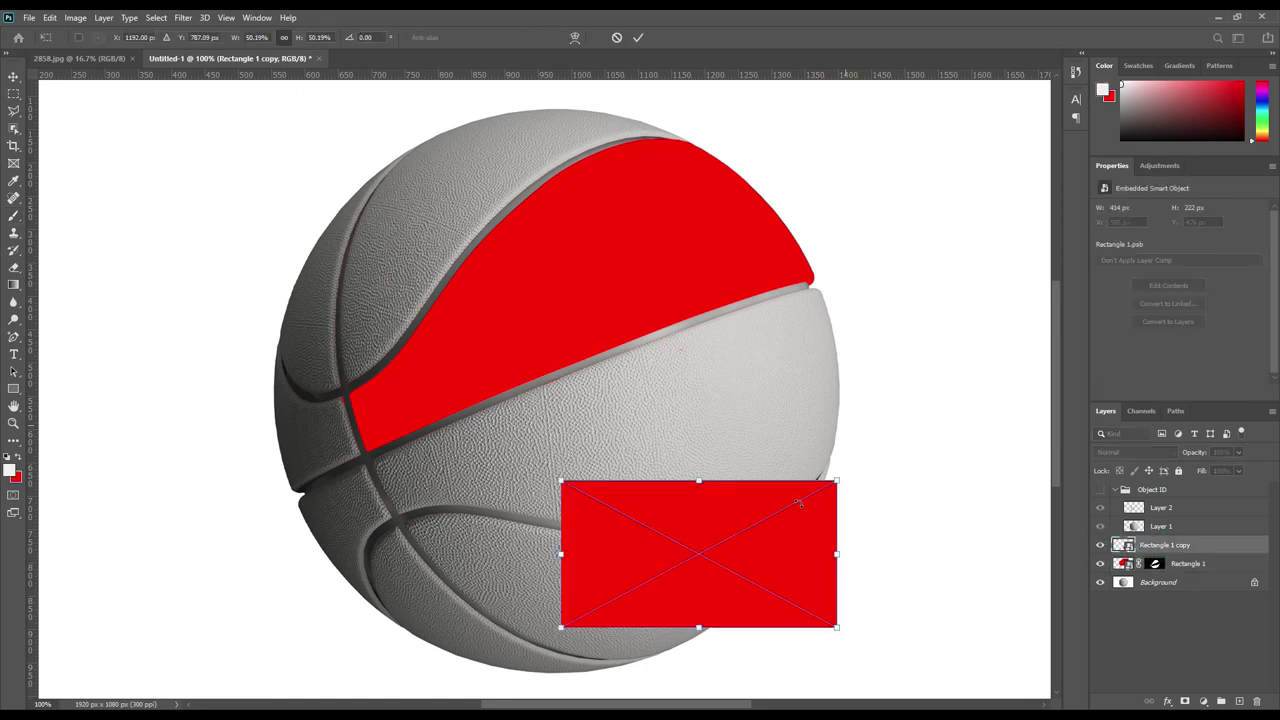
mouse_move(751, 537)
left_mouse_down()
mouse_move(728, 430)
mouse_move(714, 425)
left_mouse_up()
mouse_move(811, 534)
left_mouse_down()
mouse_move(833, 462)
mouse_move(842, 478)
left_mouse_up()
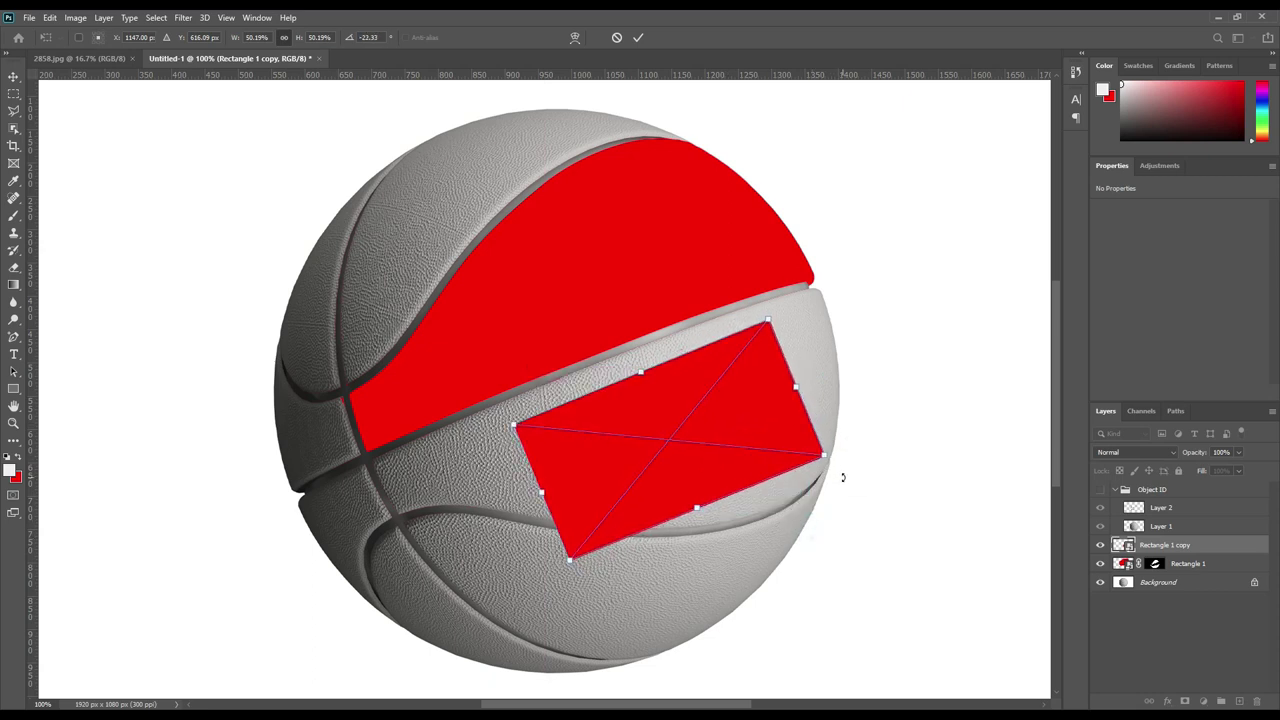
left_click_drag(700, 440, 690, 432)
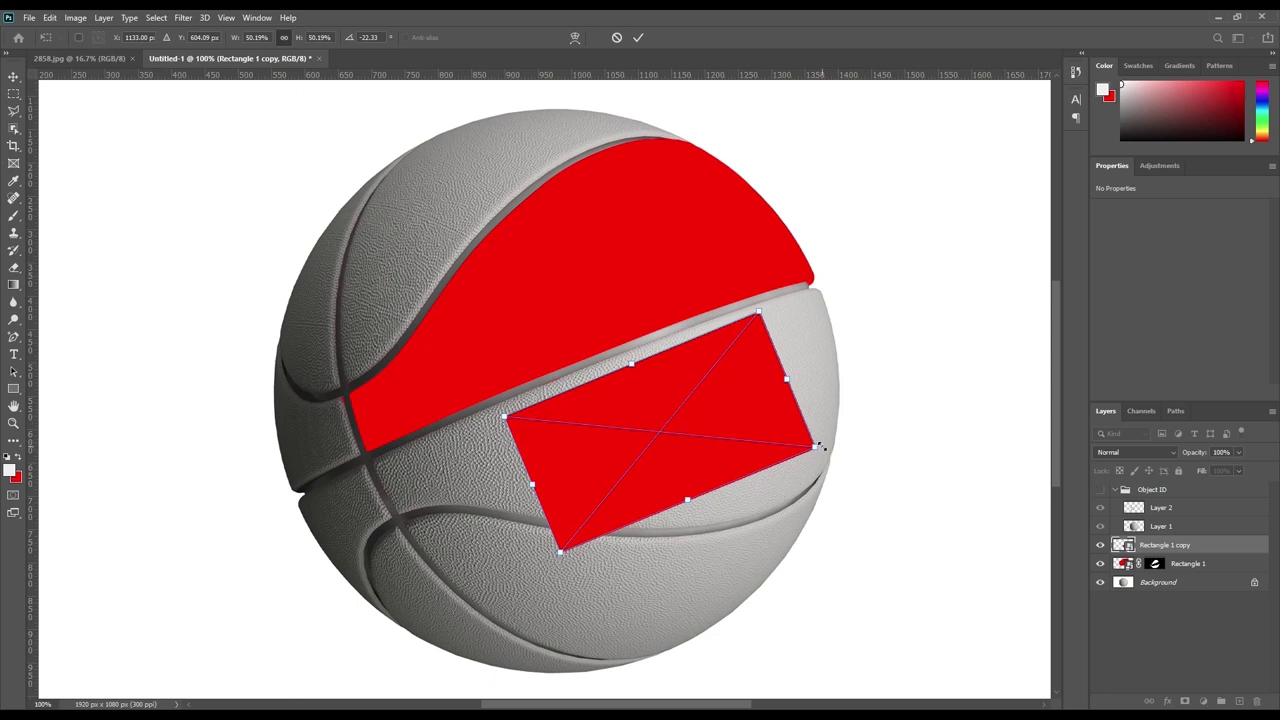
left_click_drag(818, 447, 790, 436)
left_click_drag(682, 406, 720, 401)
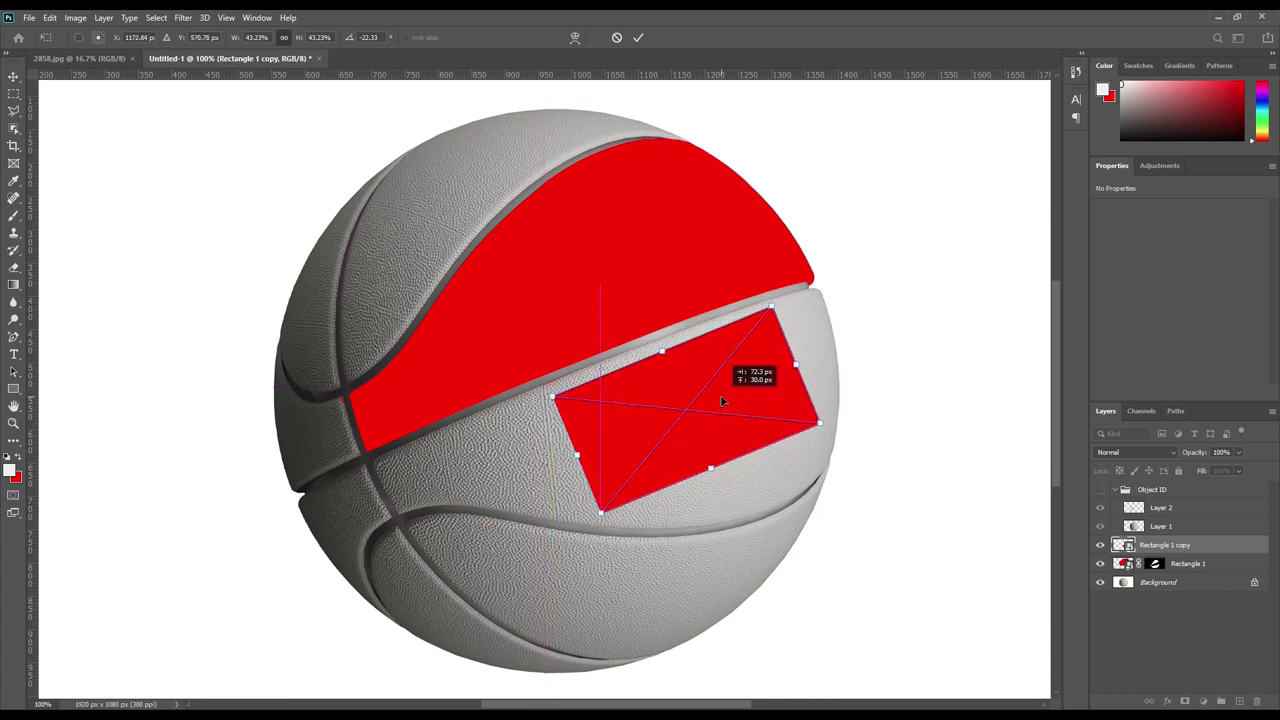
- Warp the red rectangle with the Inflate style at about 44% bend and commit
right_click(715, 400)
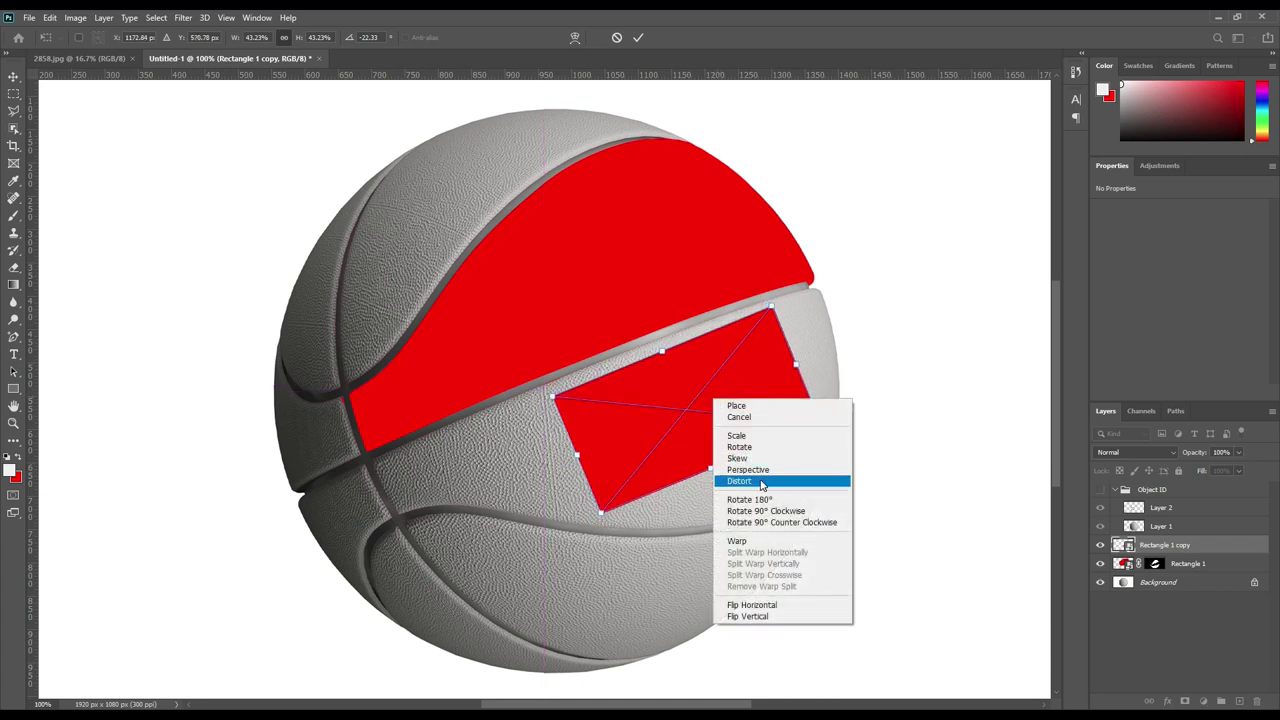
left_click(750, 542)
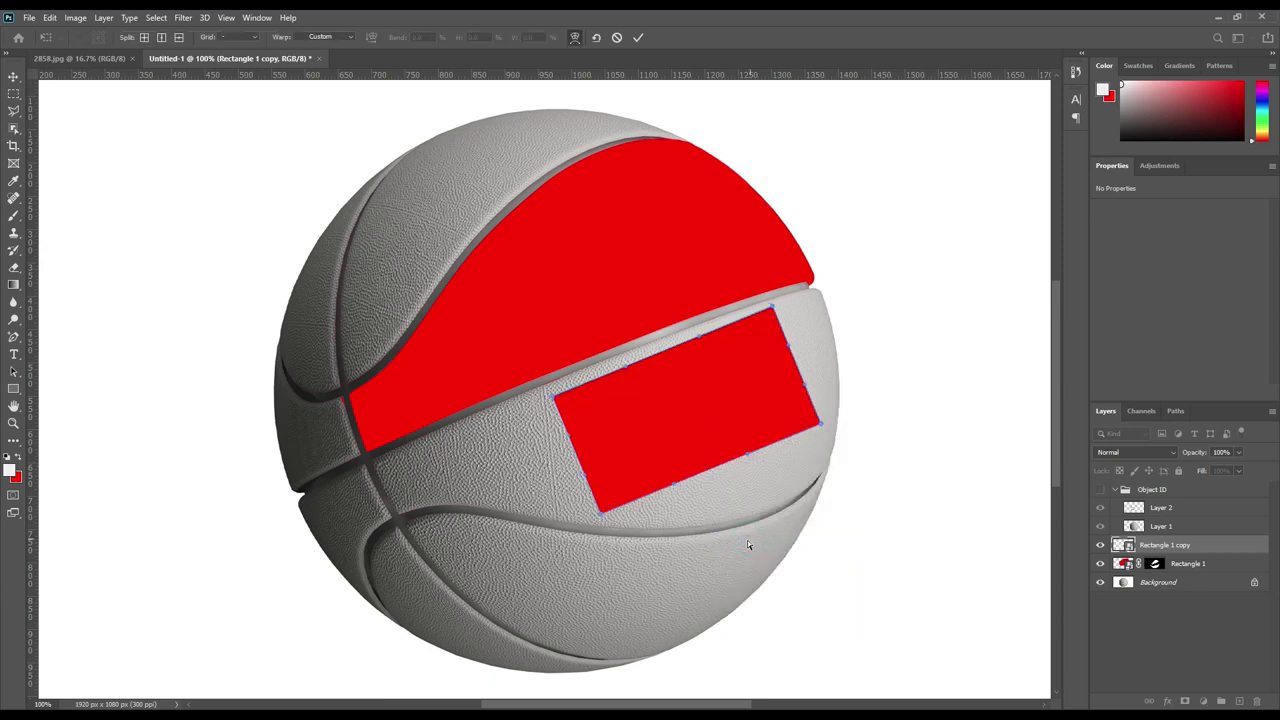
left_click(326, 39)
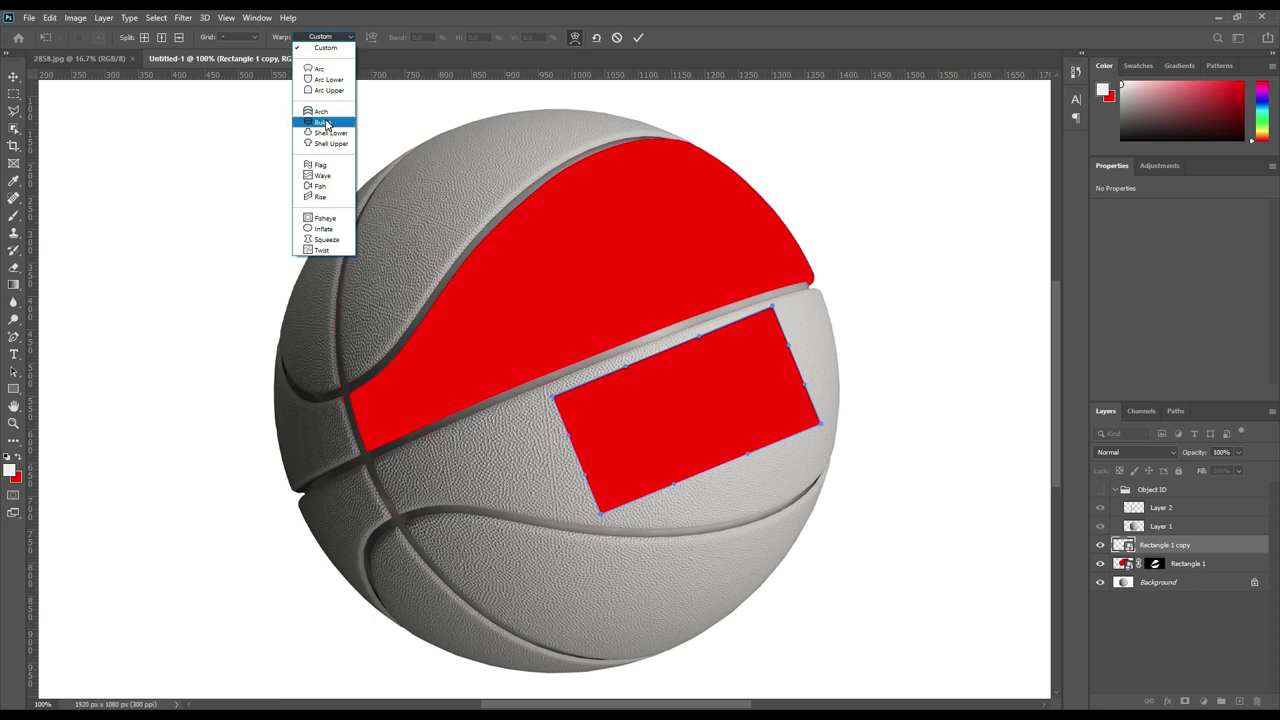
left_click(325, 229)
left_click_drag(655, 339, 657, 340)
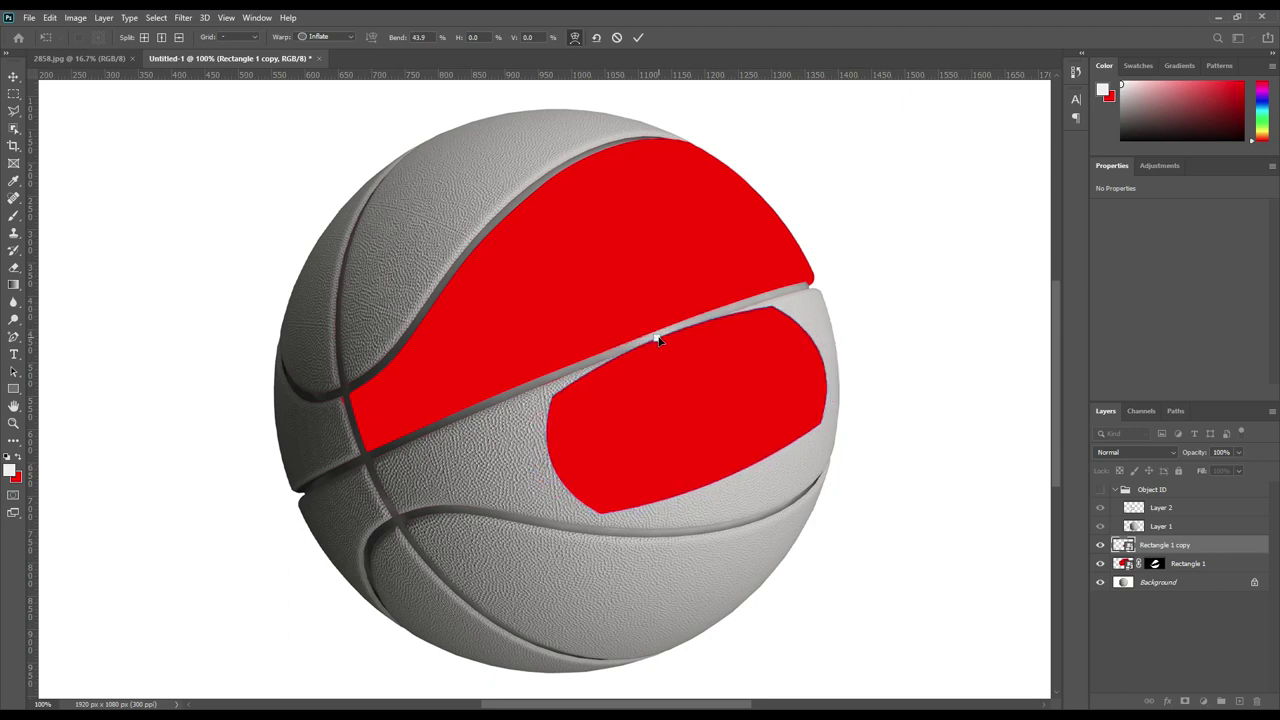
left_click(638, 37)
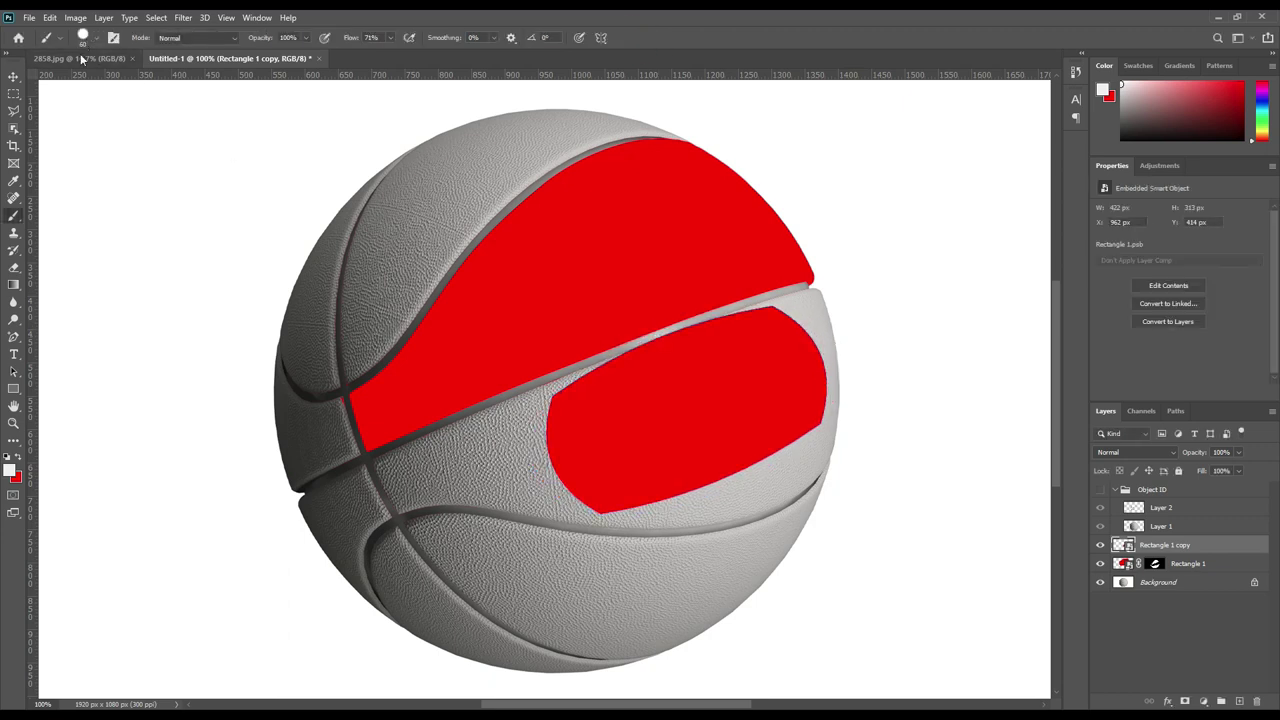
- Move the warped red shape 20 px down and rotate it to follow the seam
left_click(13, 76)
mouse_move(735, 405)
left_mouse_down()
mouse_move(735, 425)
mouse_move(745, 421)
left_mouse_up()
key("ctrl+t")
left_click_drag(845, 305, 851, 288)
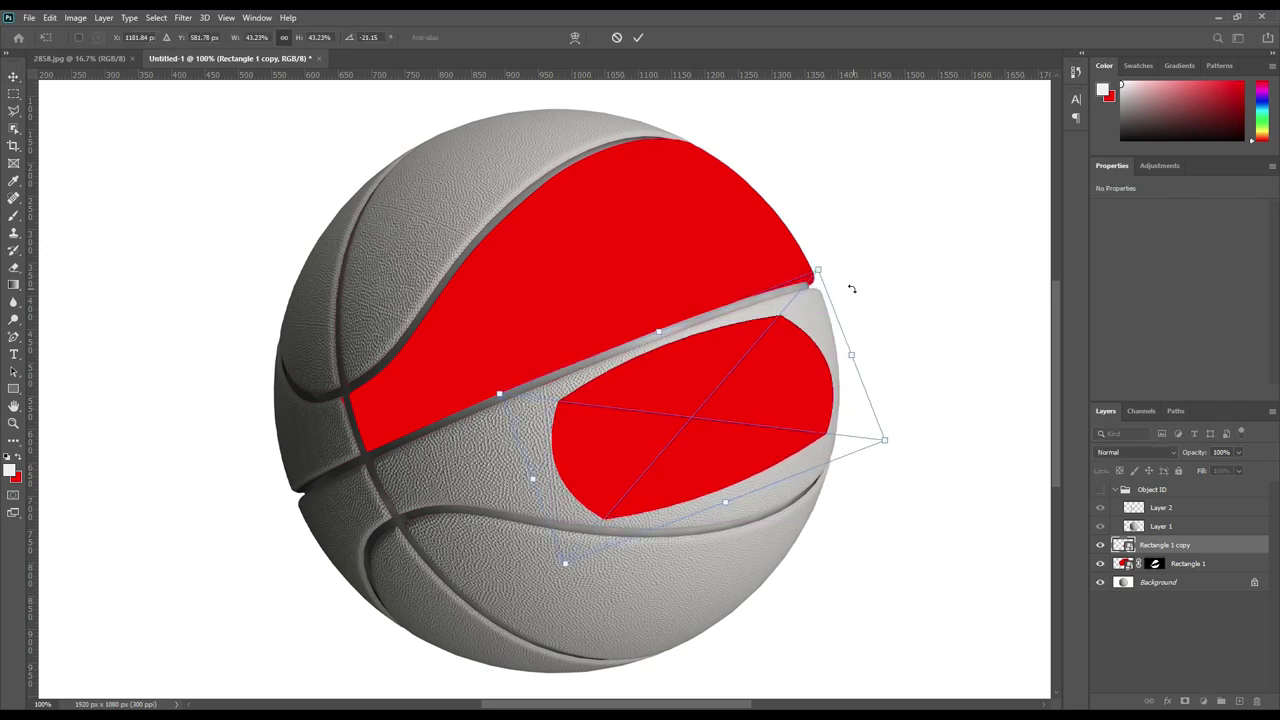
left_click(638, 38)
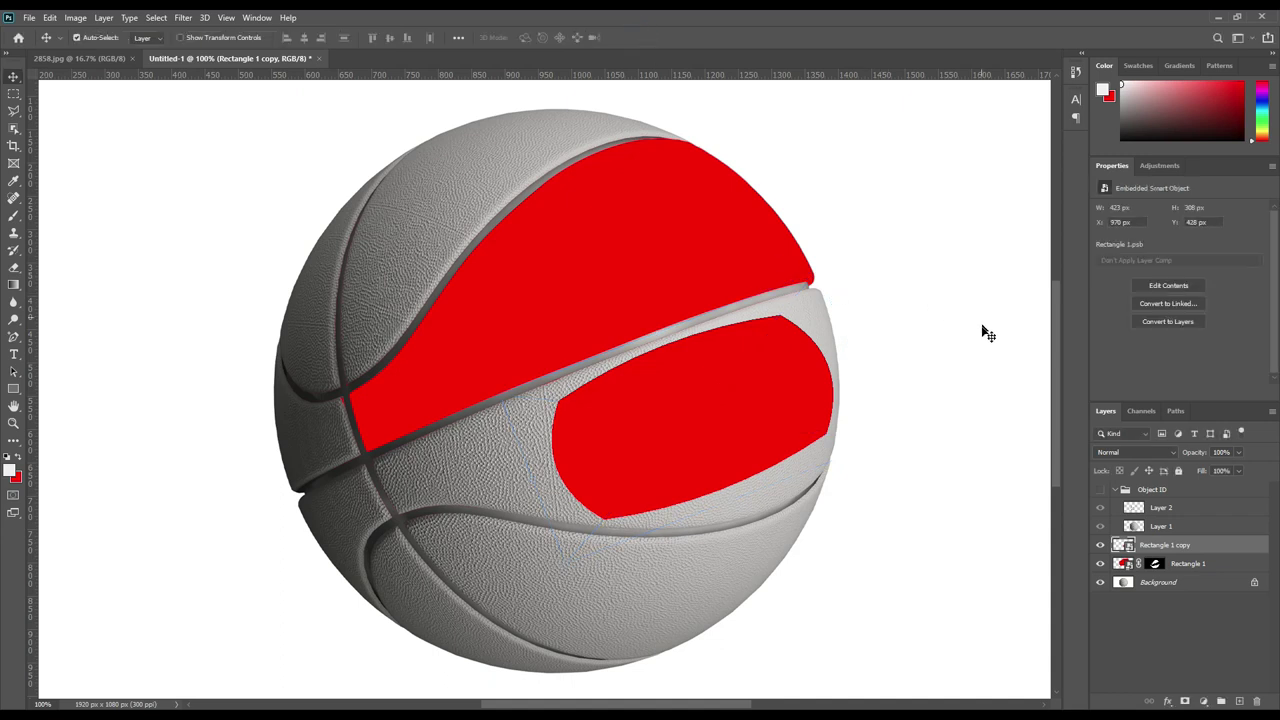
- Add a red Solid Color fill above Background, masked to the ball's outline
left_click(1135, 527, "ctrl")
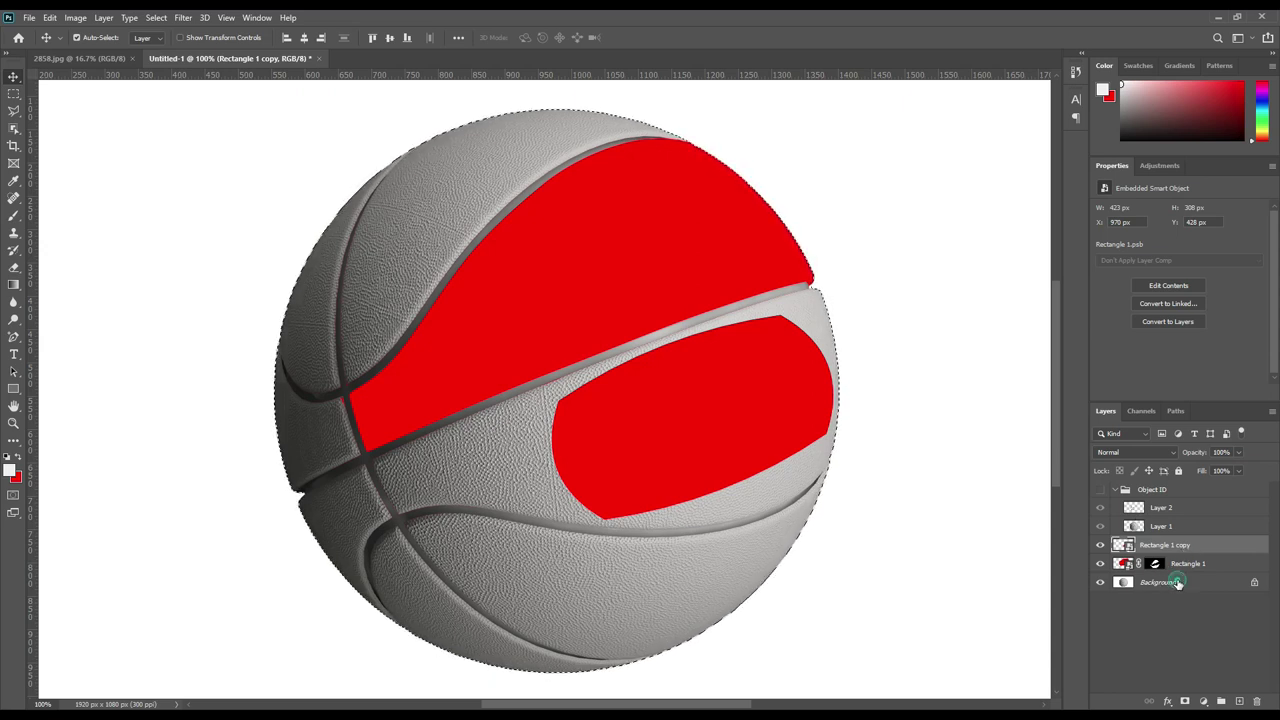
left_click(1178, 583)
left_click(1203, 701)
left_click(1200, 469)
left_click(640, 234)
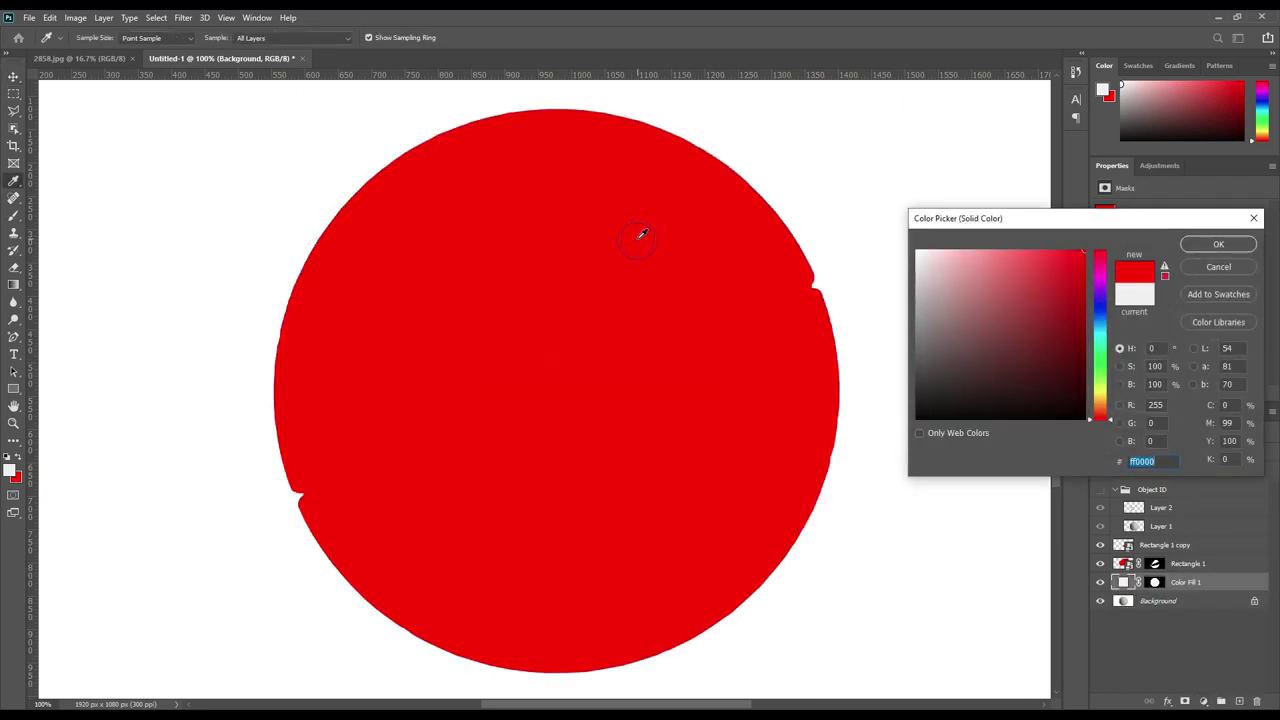
left_click(1203, 244)
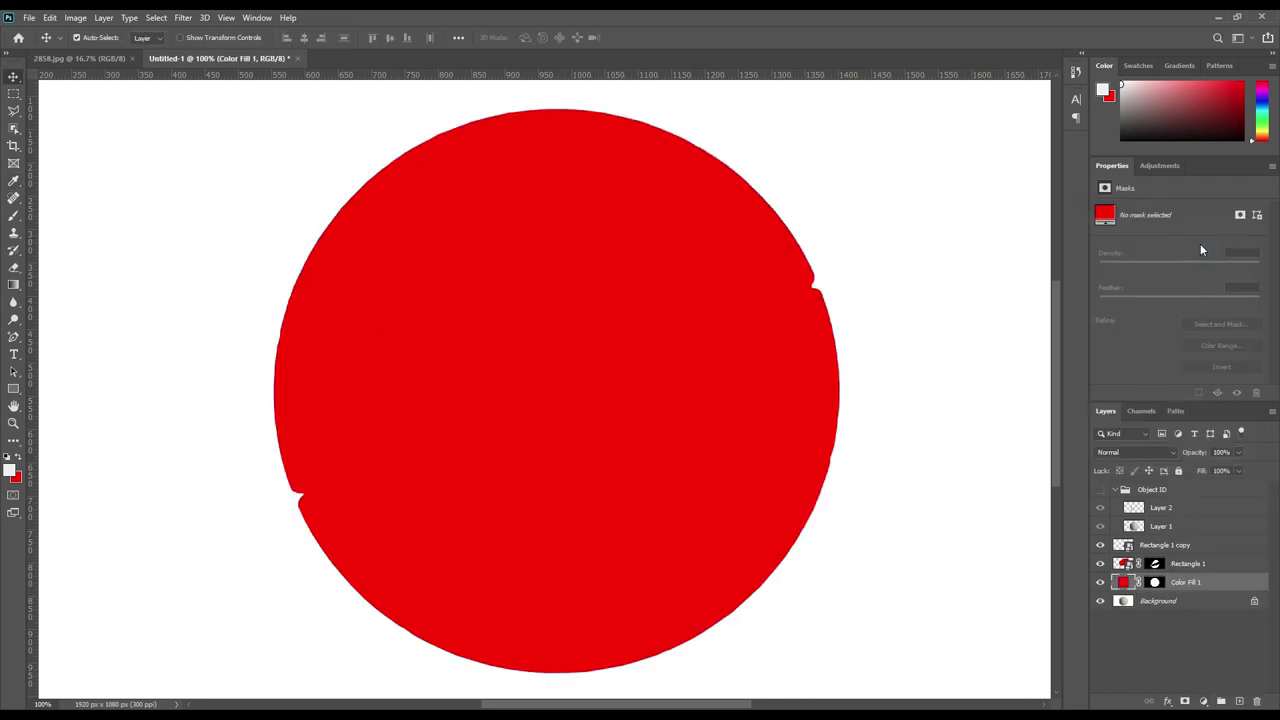
- Add a black (#000000) Solid Color fill masked to the seam lines, then fit the canvas to the window
left_click(1134, 508, "ctrl")
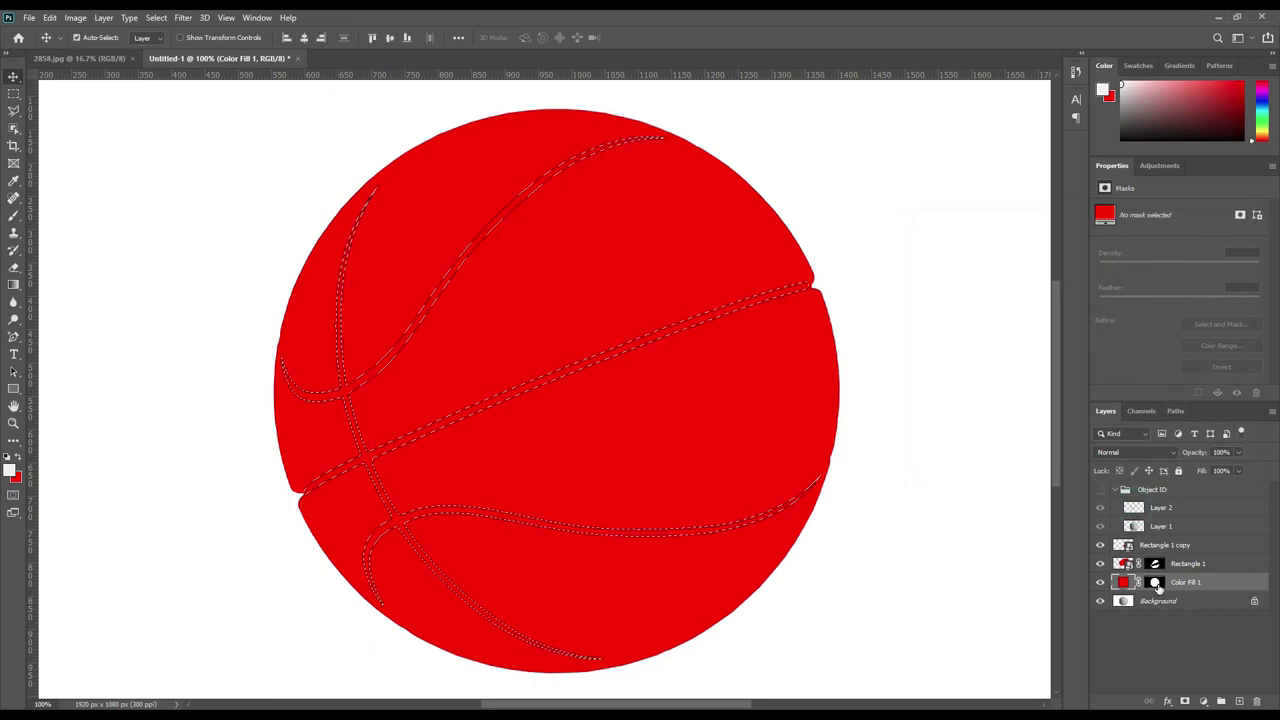
left_click(1156, 583)
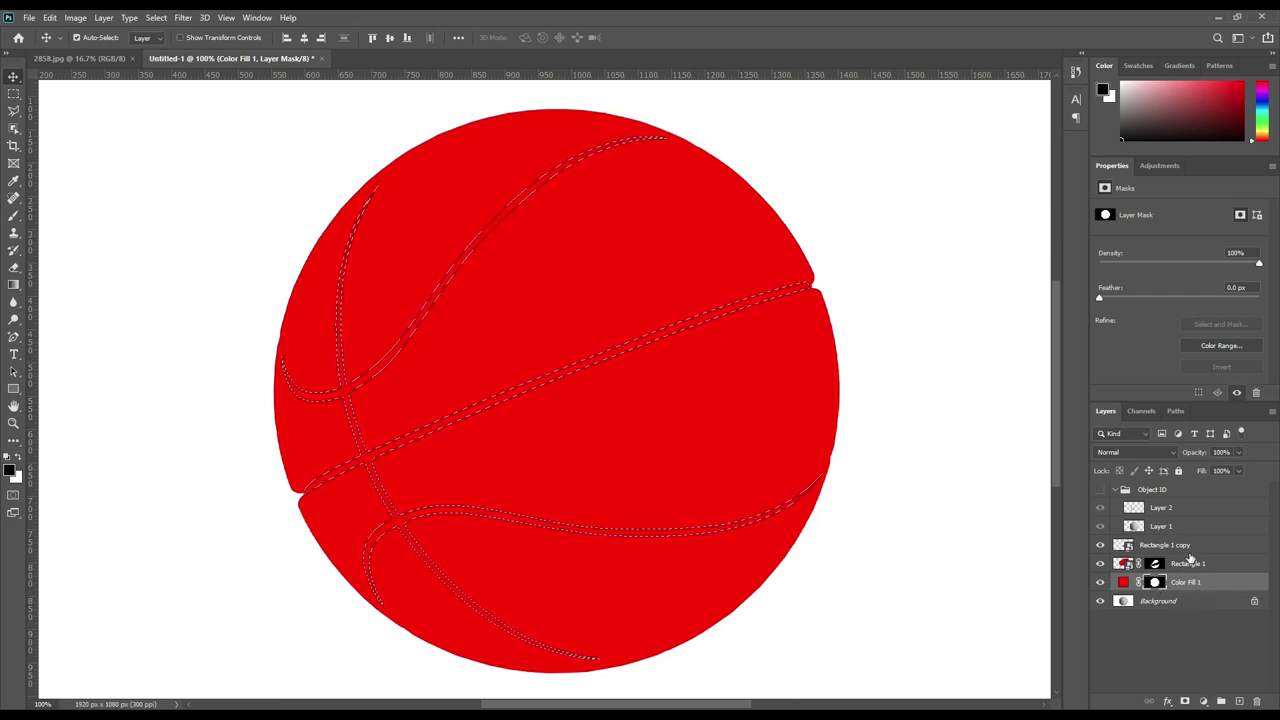
left_click(1193, 549)
left_click(1203, 701)
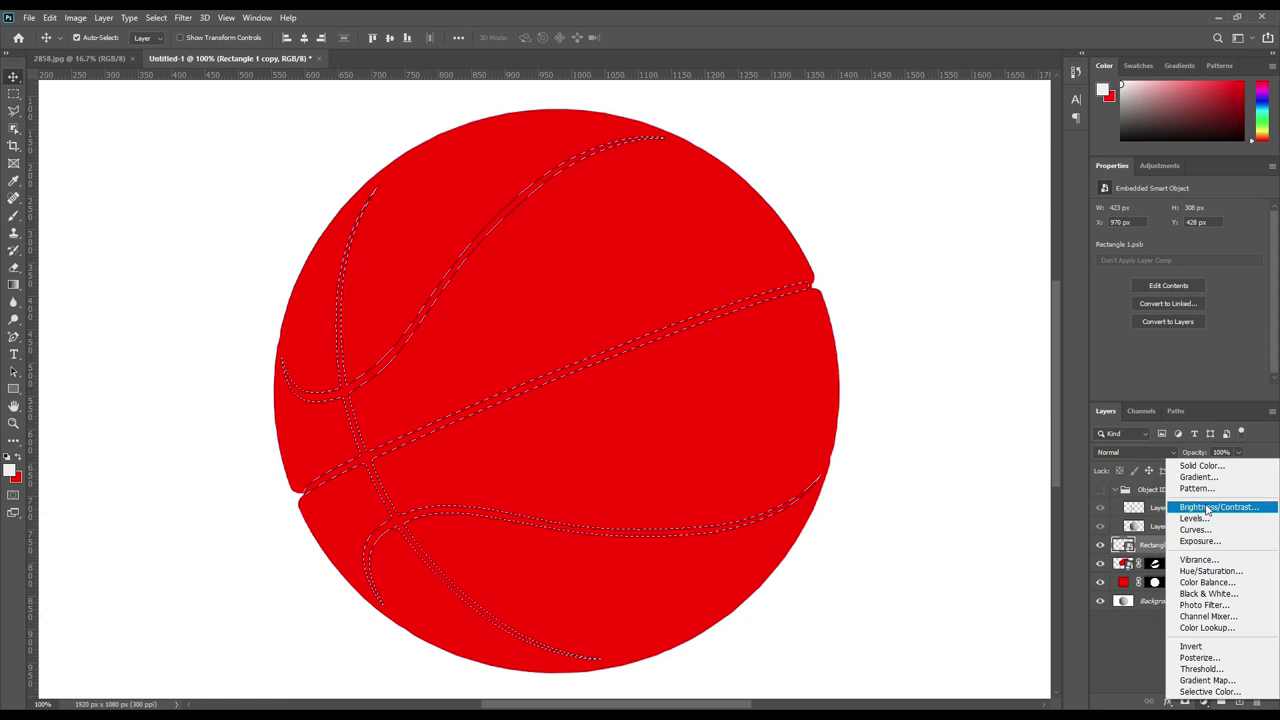
left_click(1200, 466)
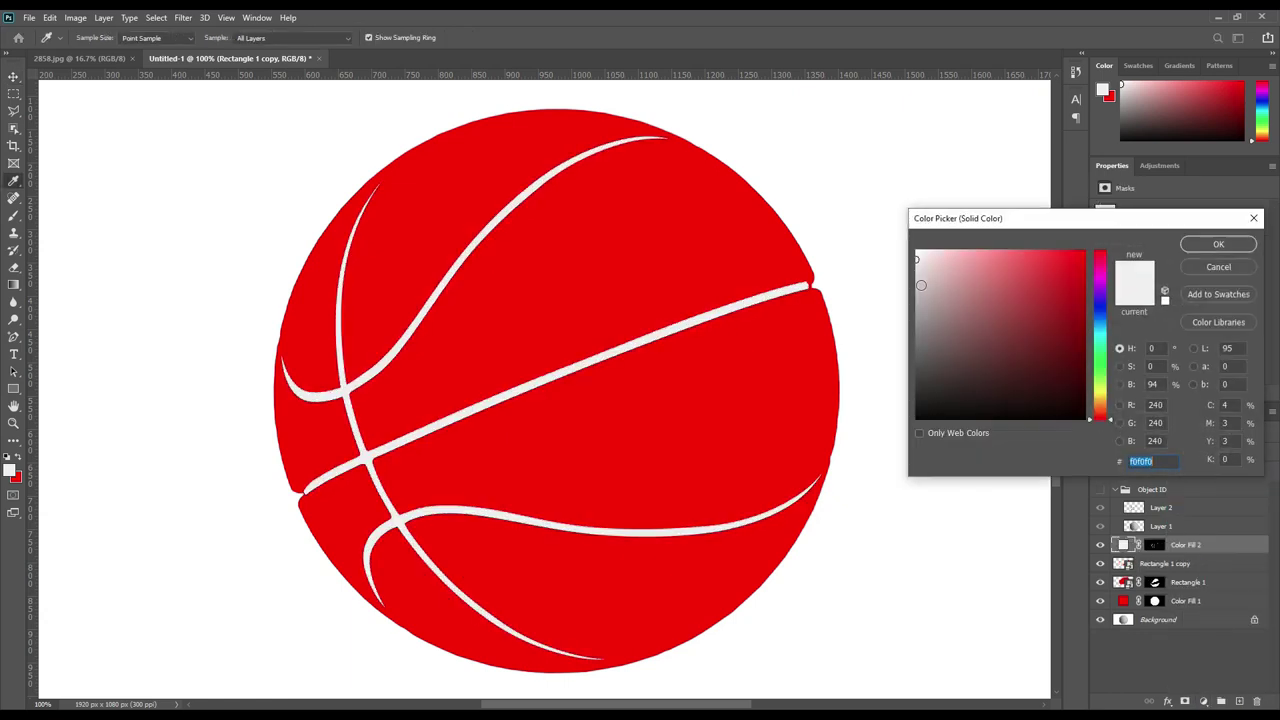
left_click(917, 419)
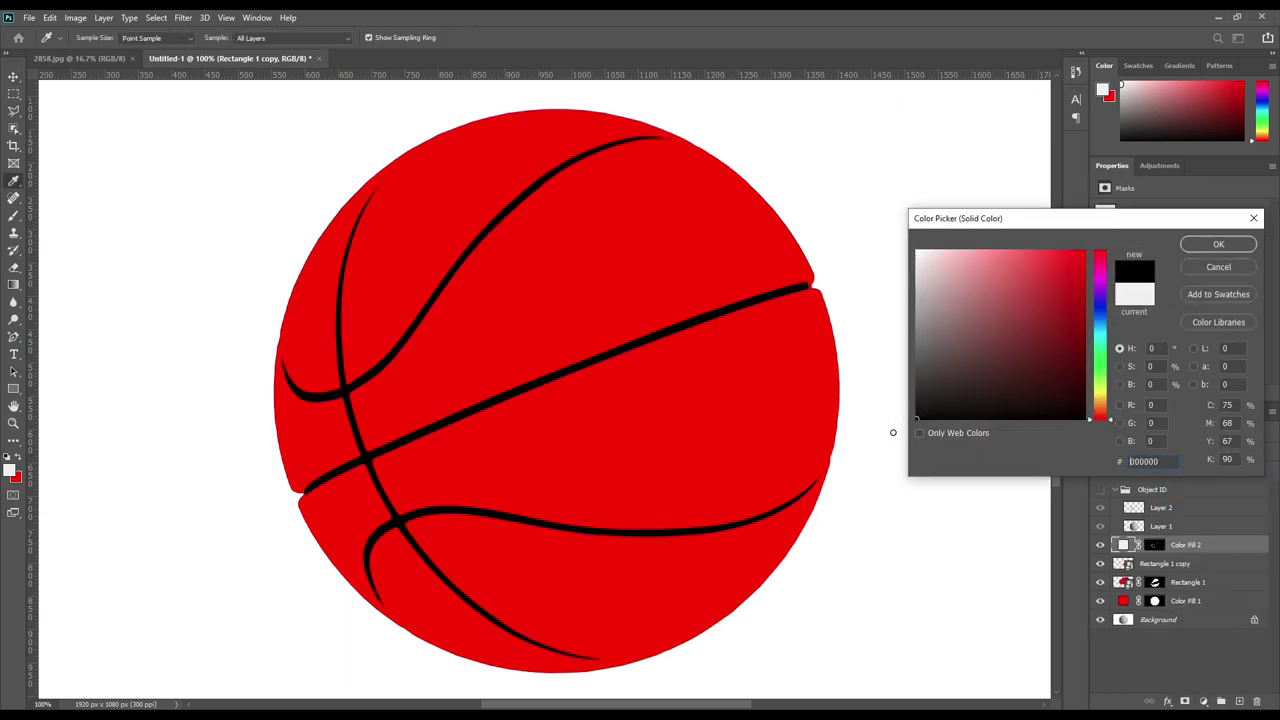
left_click(1219, 245)
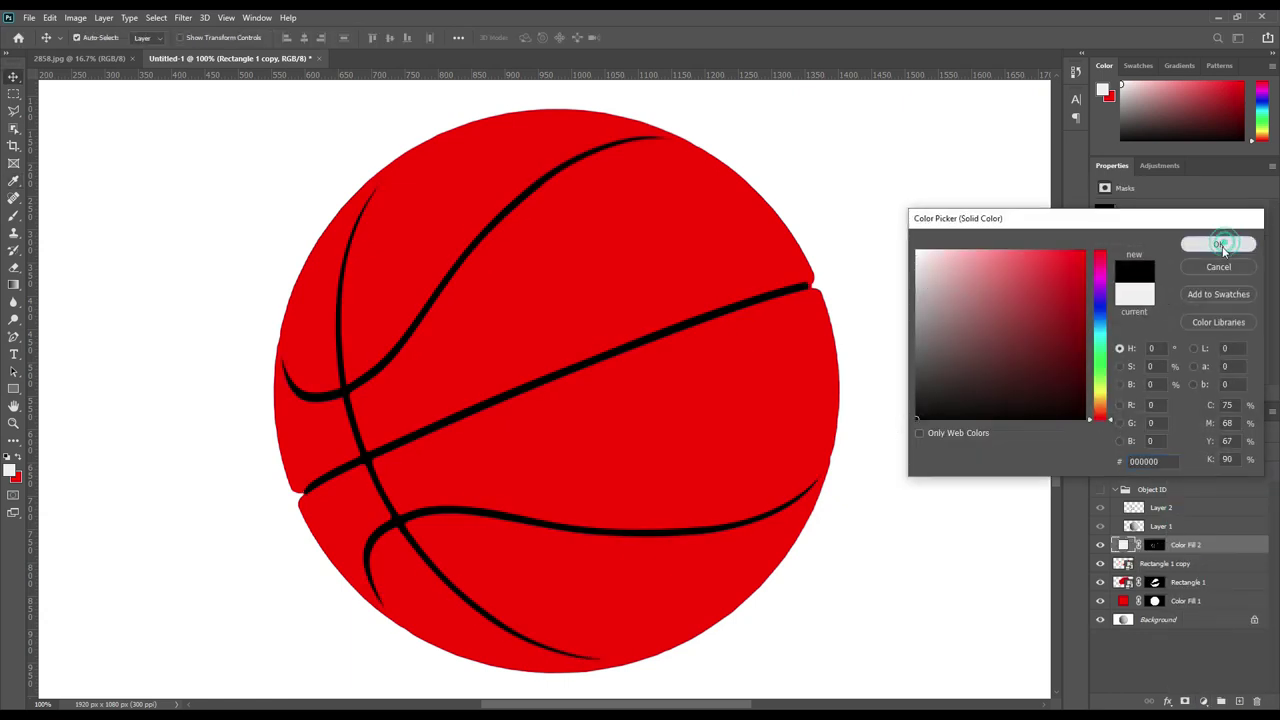
left_click(1124, 602)
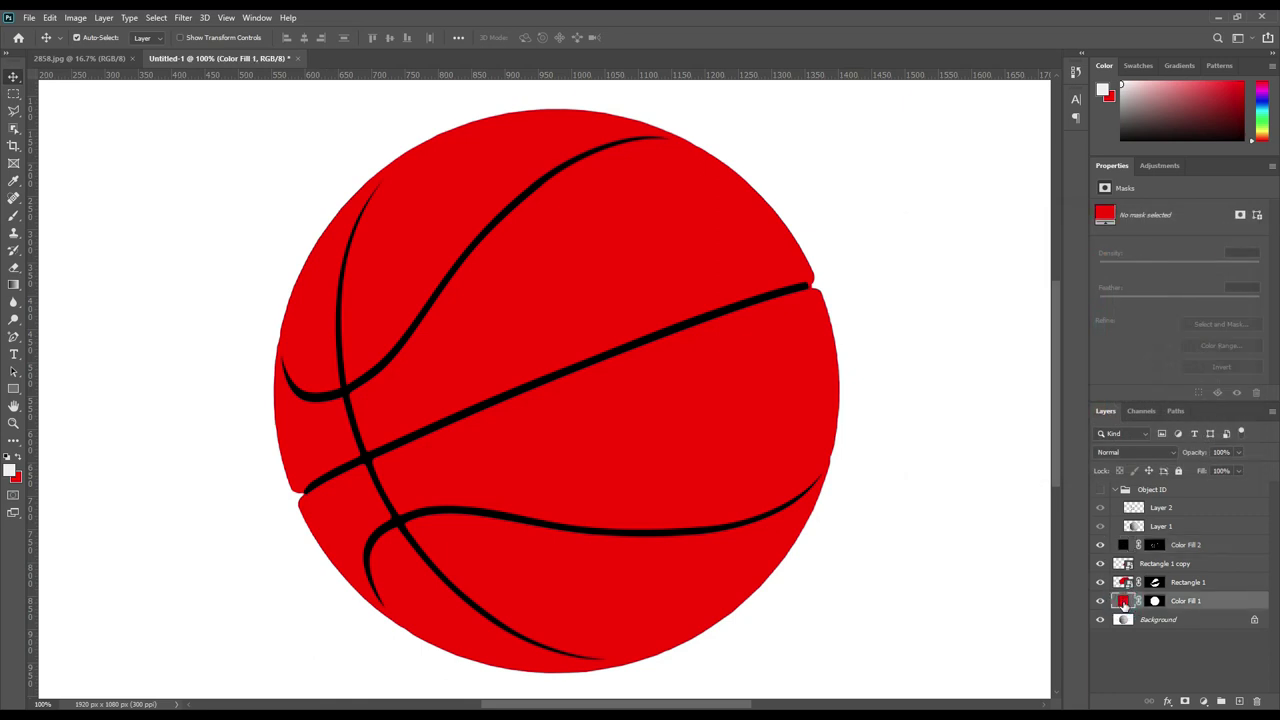
left_click(1165, 646)
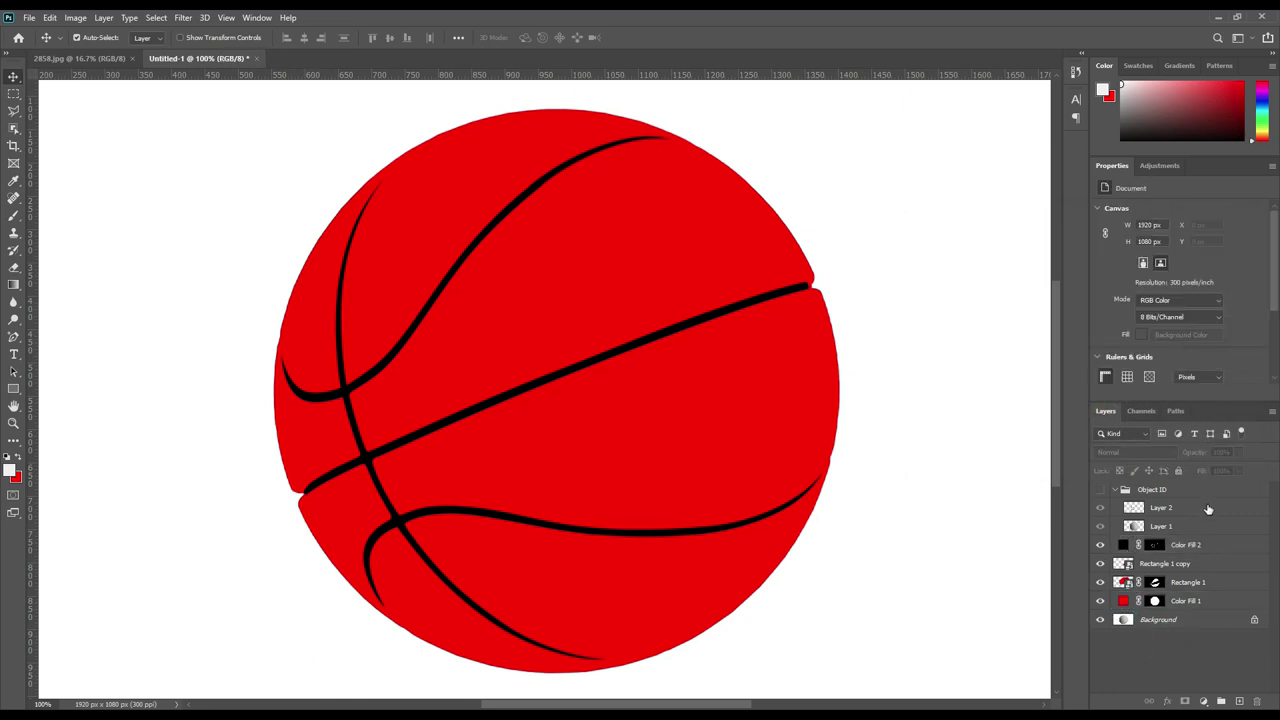
key("ctrl+0")
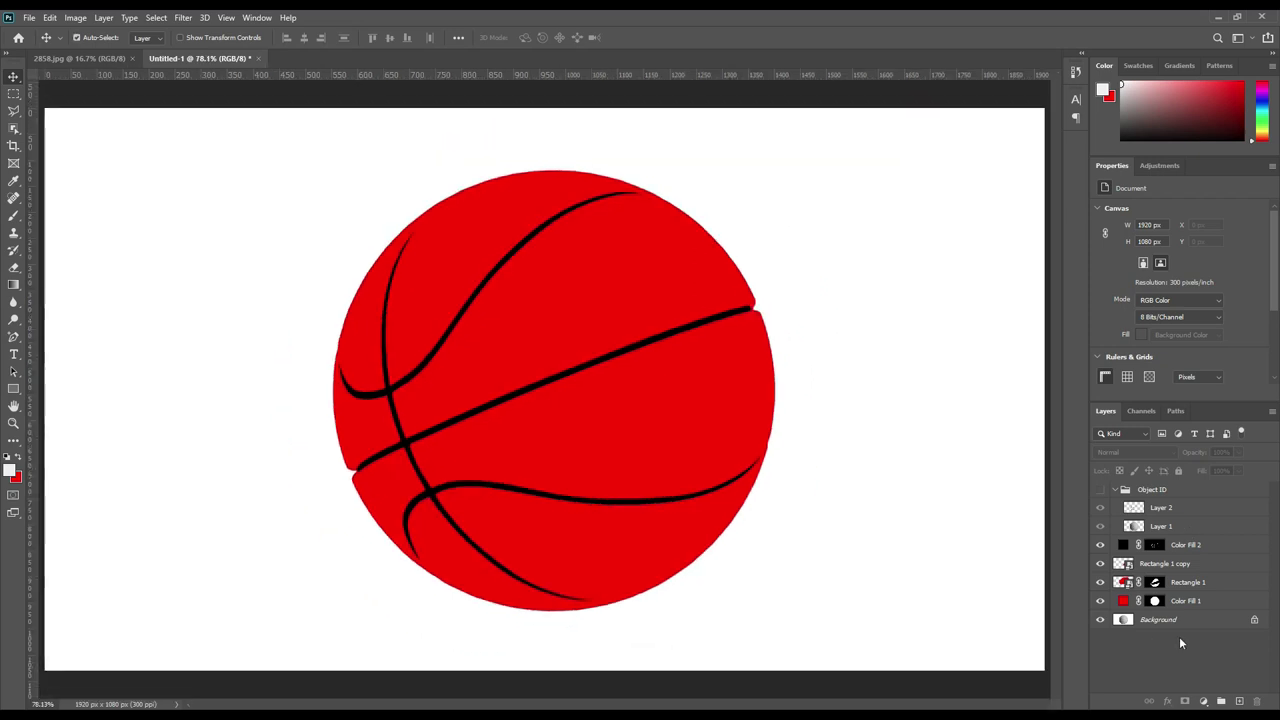
- Collapse the Object ID group and draw a full-canvas rectangle above the Background layer
left_click(1172, 620)
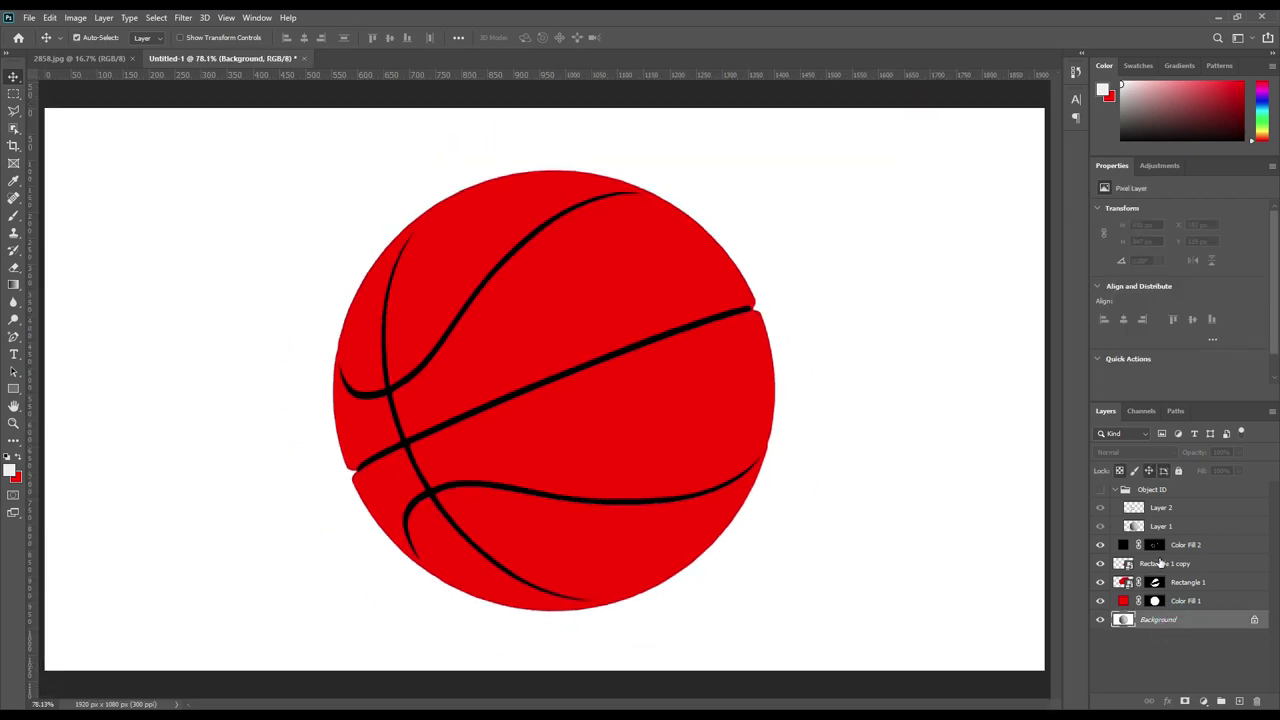
left_click(1125, 489)
left_click(1115, 489)
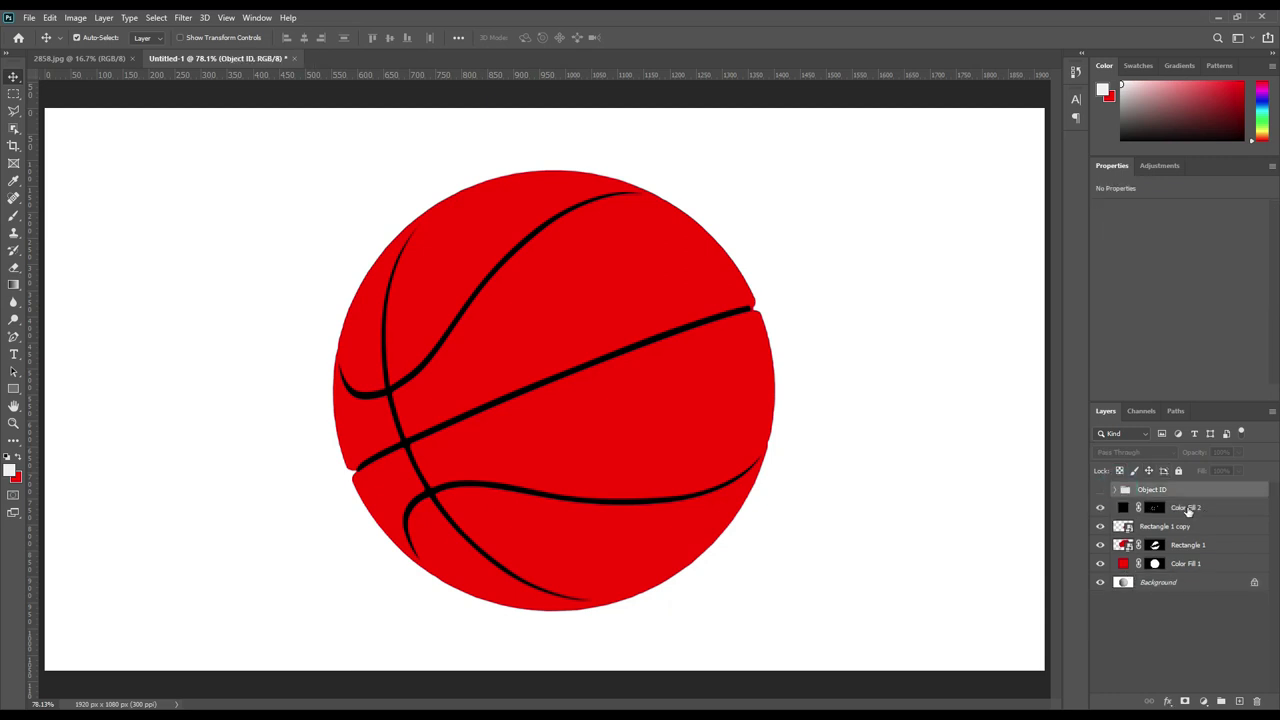
left_click(1165, 584)
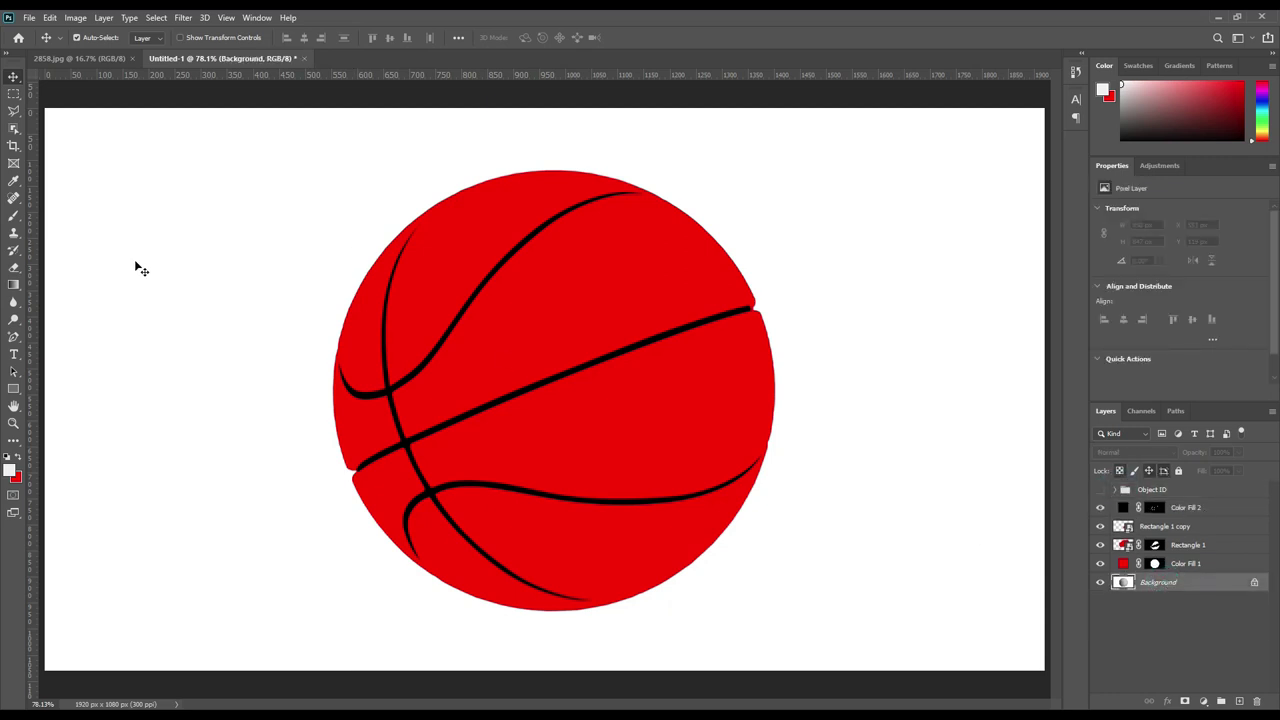
left_click(13, 389)
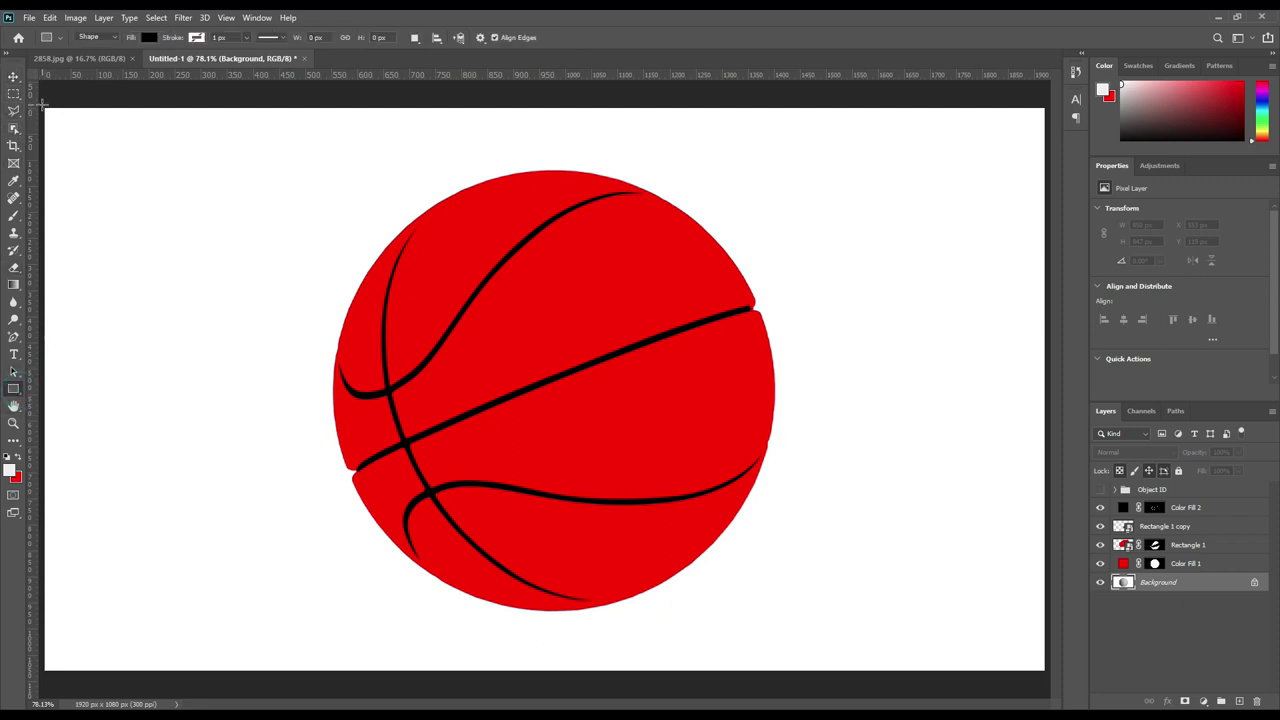
mouse_move(40, 103)
left_mouse_down()
mouse_move(1015, 686)
mouse_move(1046, 672)
left_mouse_up()
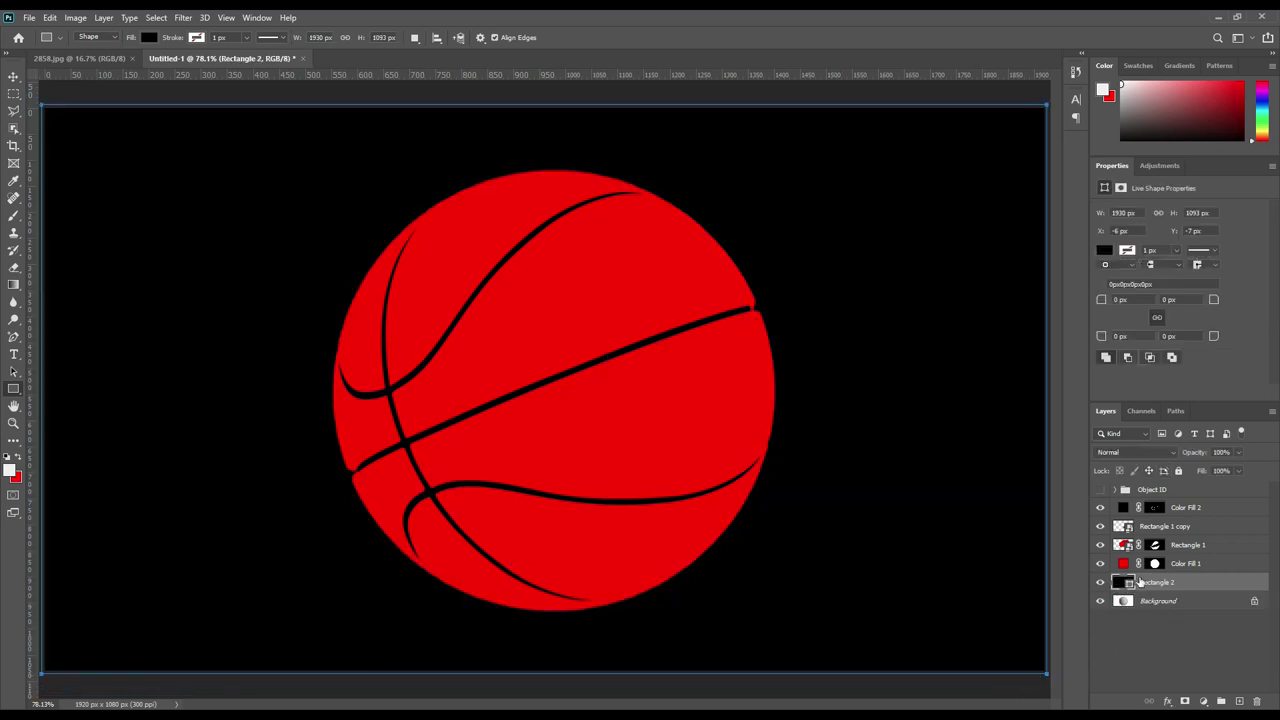
- Fill Rectangle 2 with light grey #cfcfcf and convert it to a smart object
double_click(1128, 582)
left_click_drag(949, 297, 913, 281)
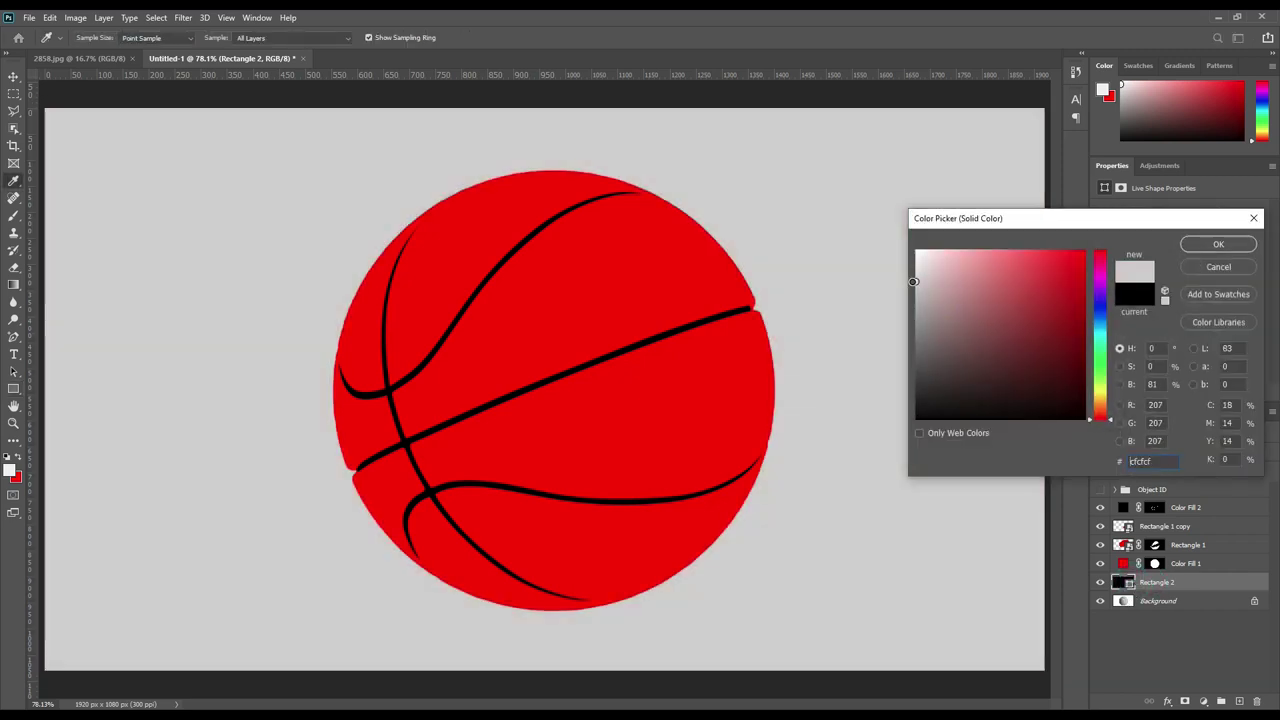
left_click(1214, 248)
right_click(1175, 582)
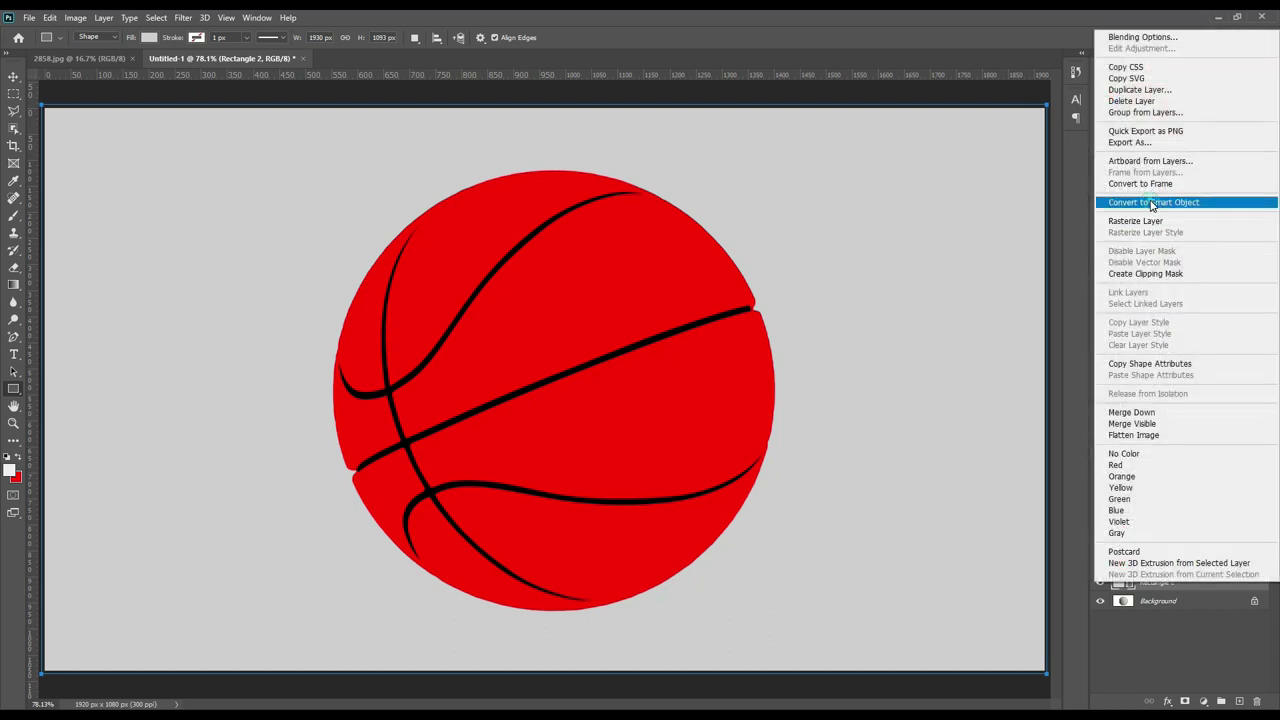
left_click(1152, 203)
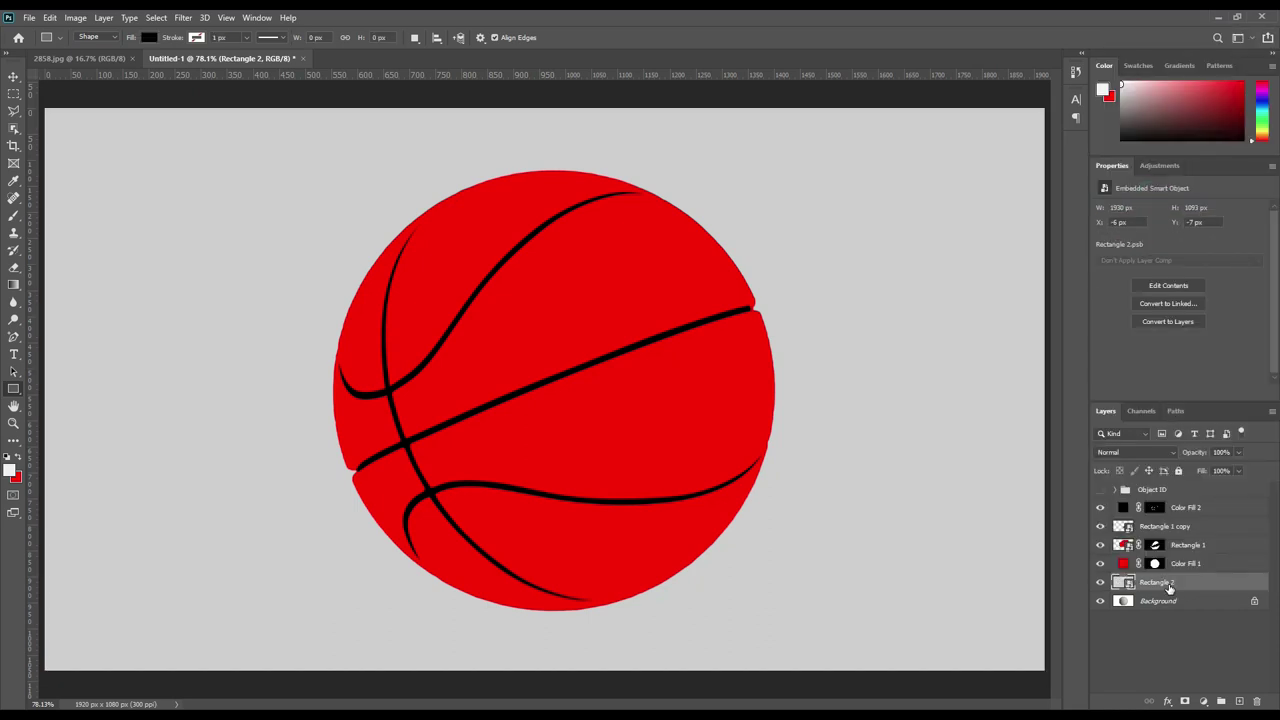
left_click(1180, 510, "shift")
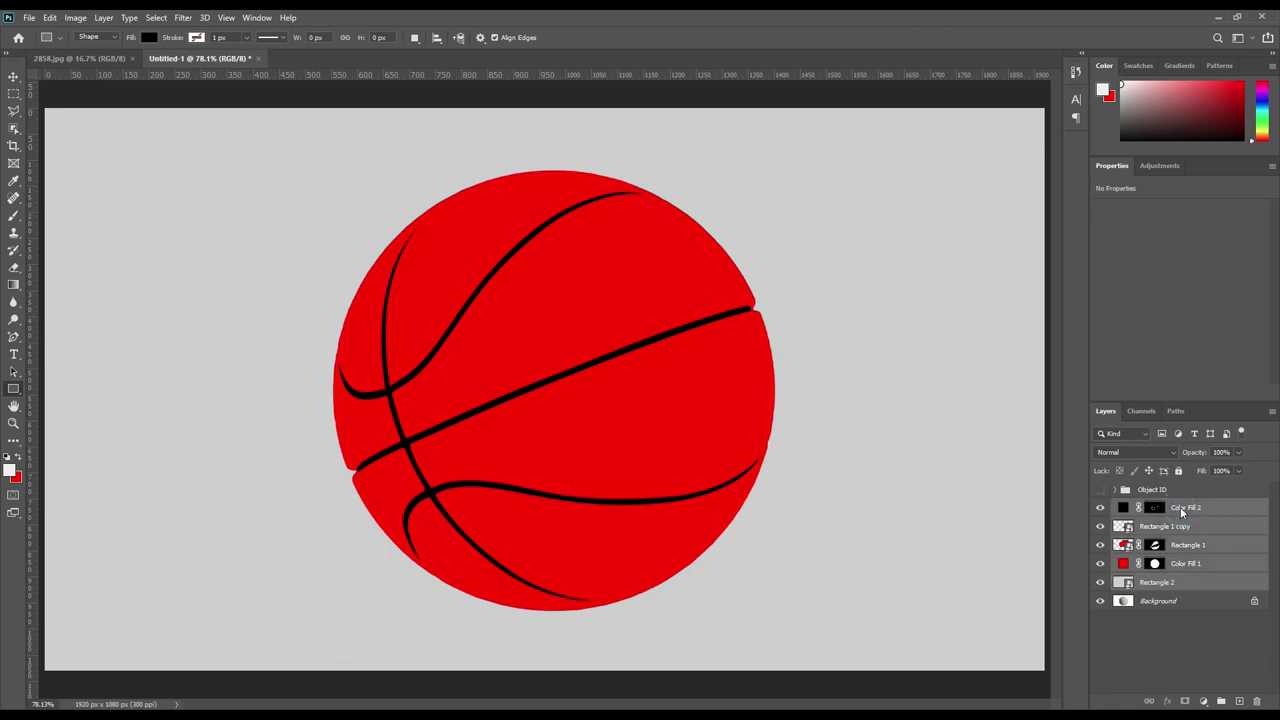
right_click(1180, 510)
- Label the selected layers red and add a red-labelled #f0f0f0 Solid Color fill above Background
left_click(1058, 595)
left_click(1176, 601)
left_click(1203, 701)
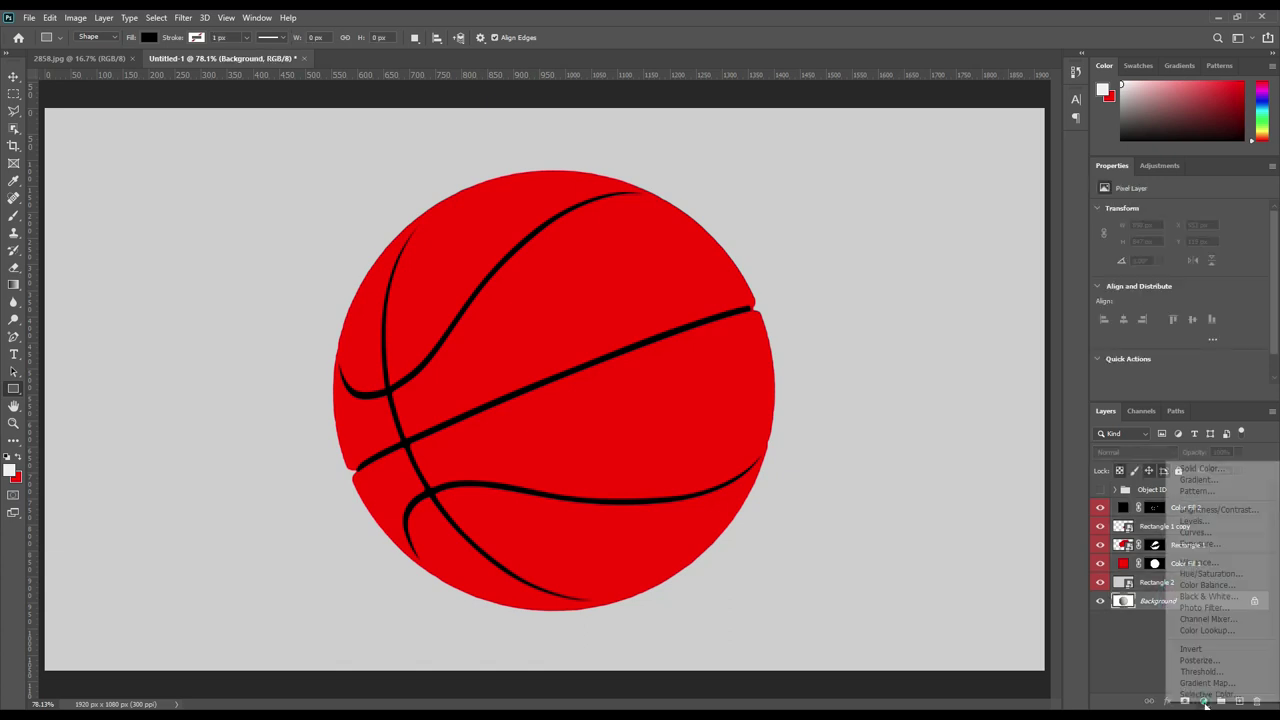
left_click(1216, 469)
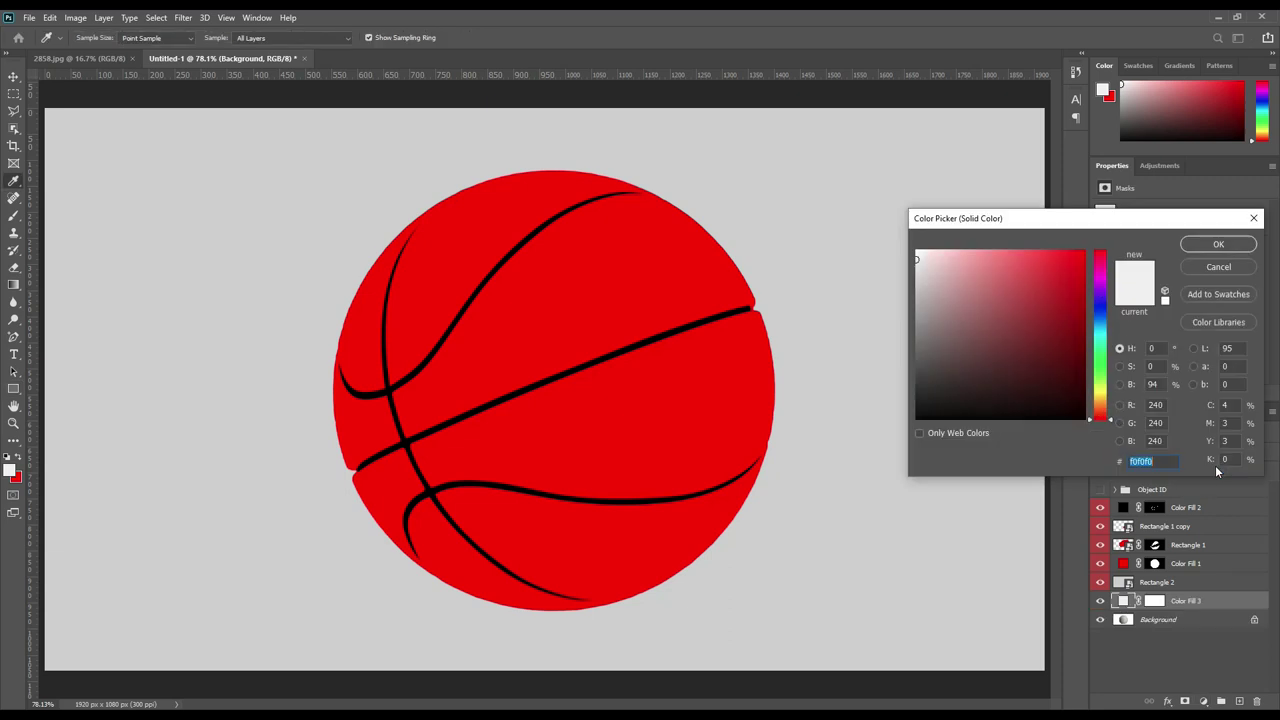
left_click(1195, 246)
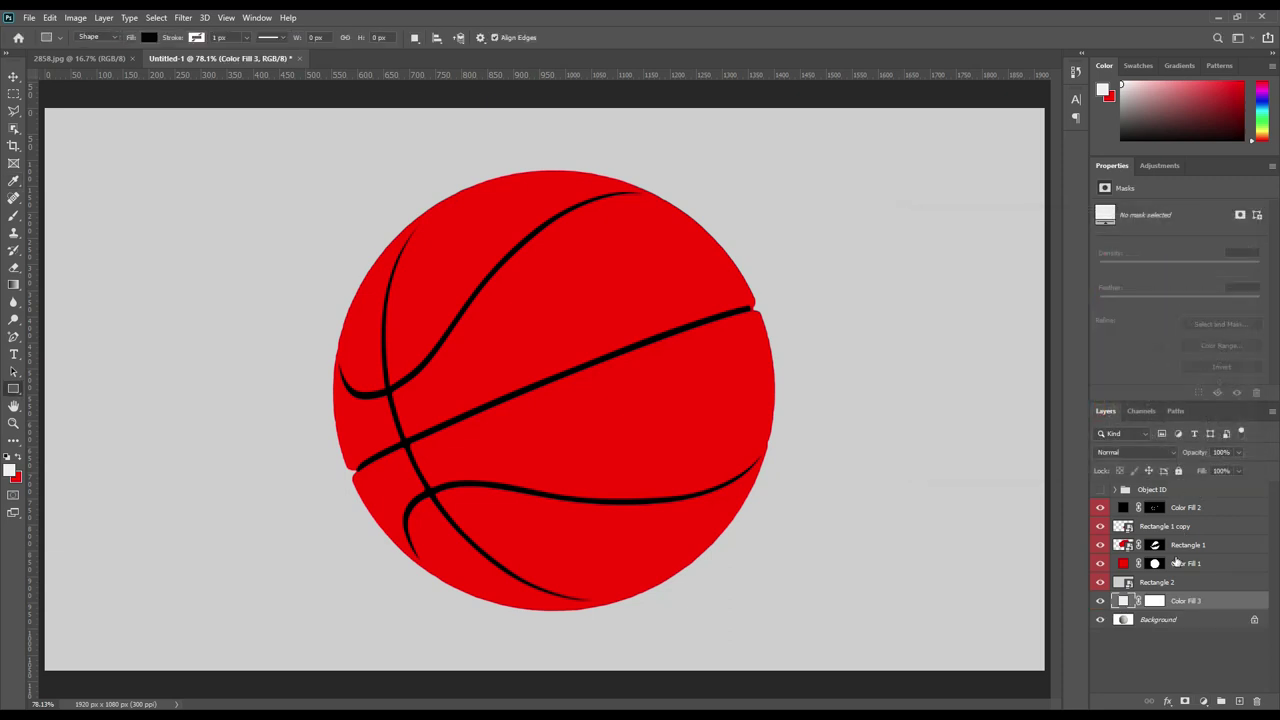
right_click(1165, 600)
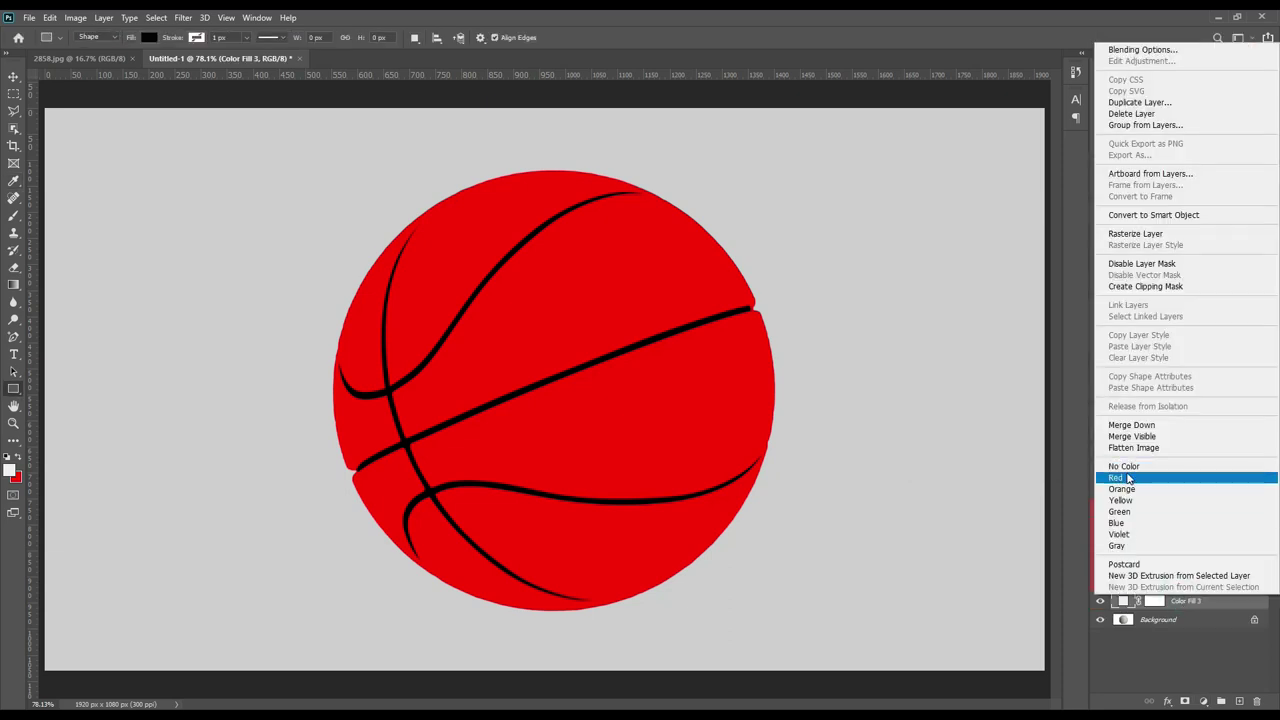
left_click(1118, 477)
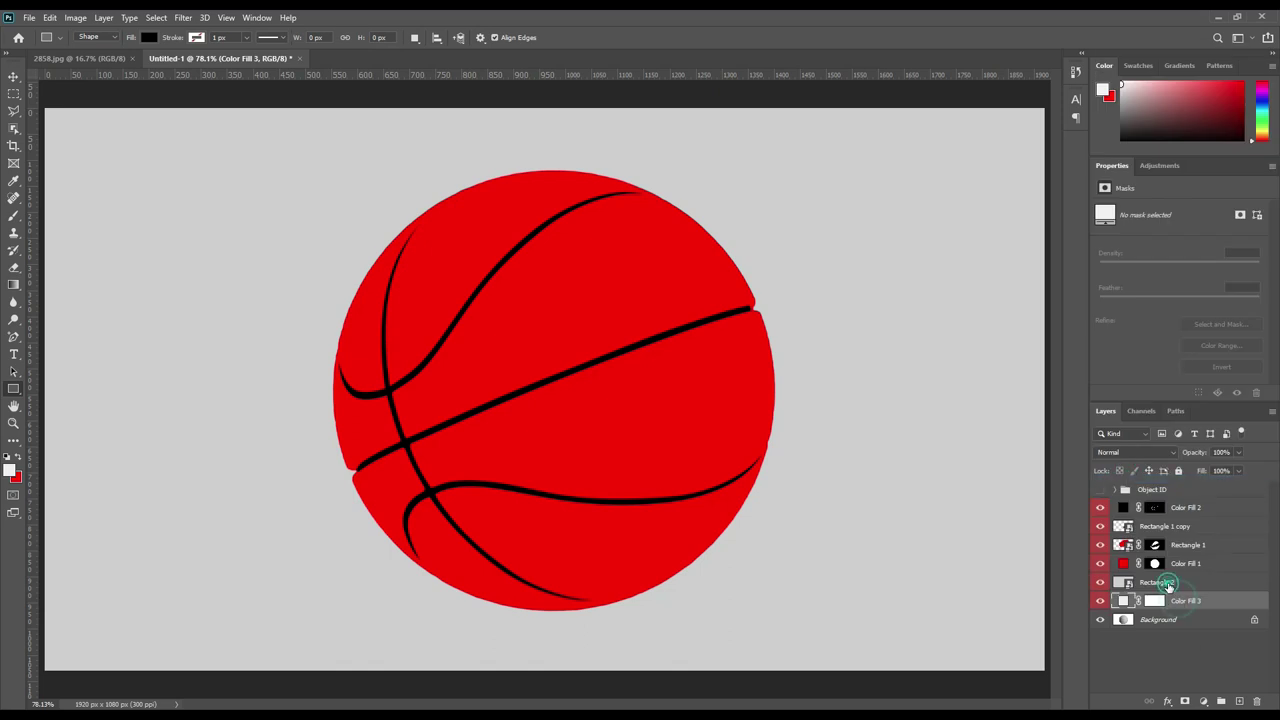
- Rename Rectangle 2 to BG Text, Color Fill 3 to BG Color and Color Fill 1 to Ball Color
double_click(1158, 582)
type("BG Text")
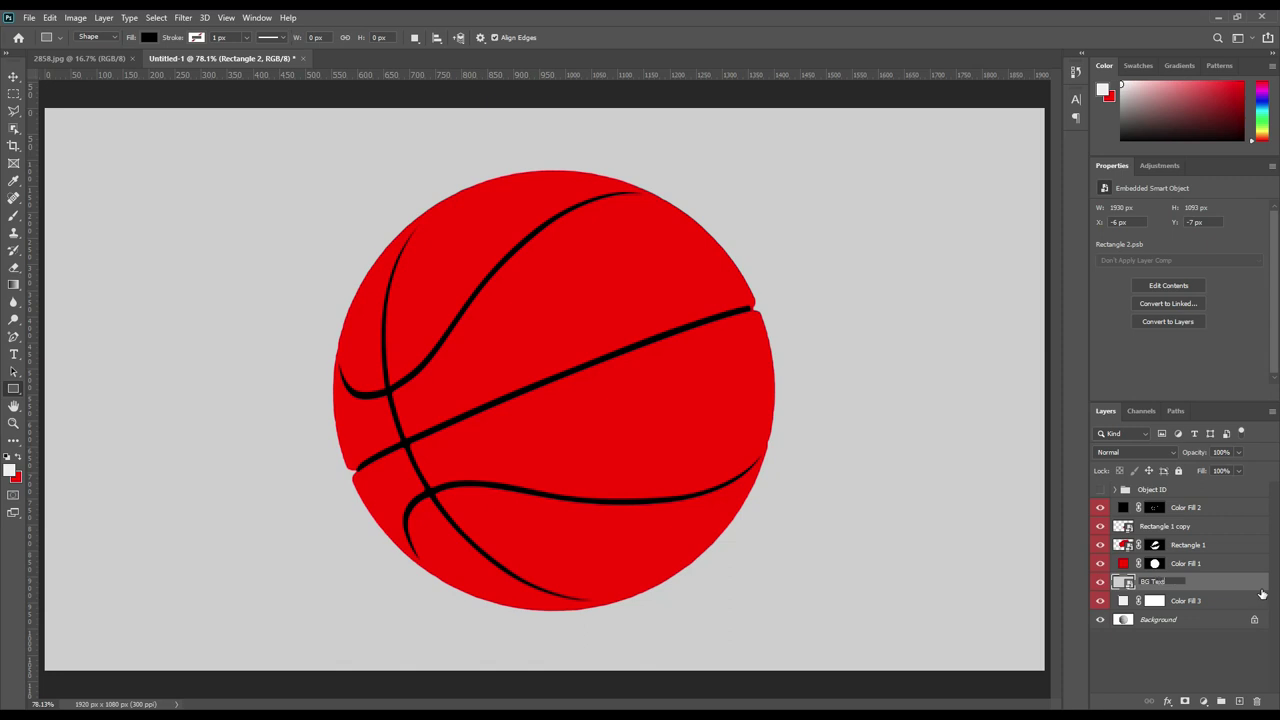
key("Return")
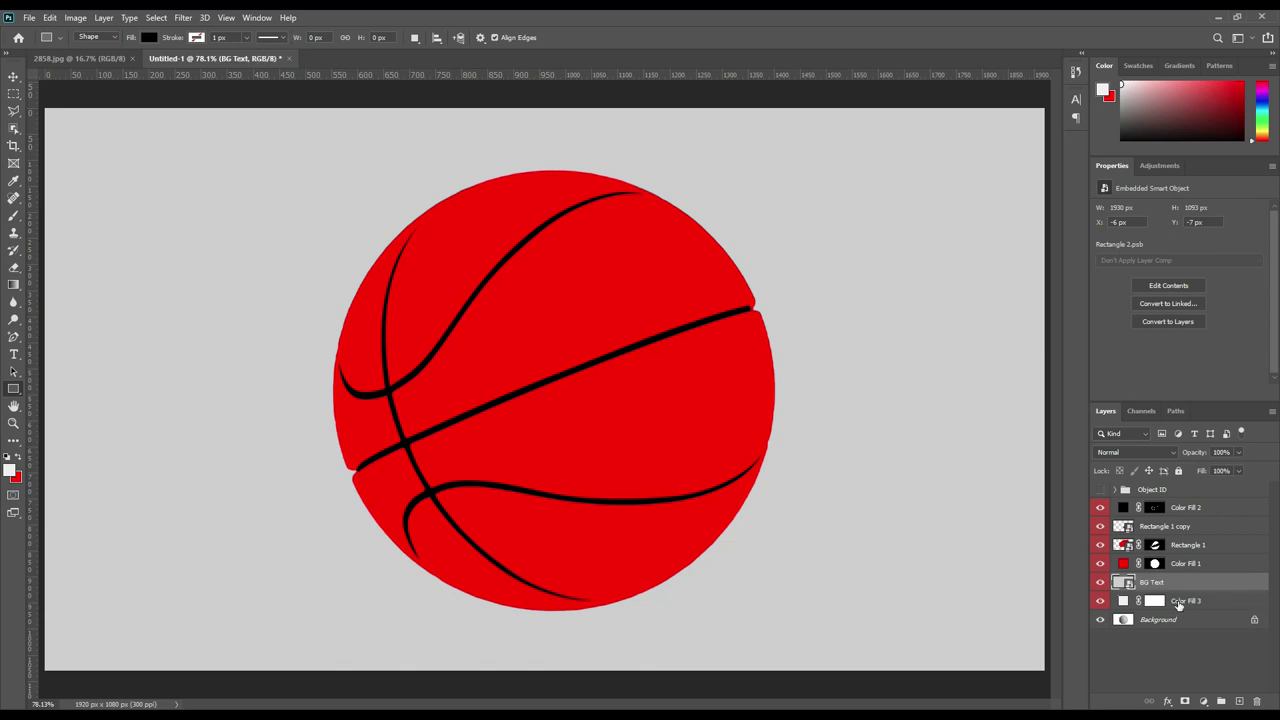
double_click(1182, 601)
type("BG Color")
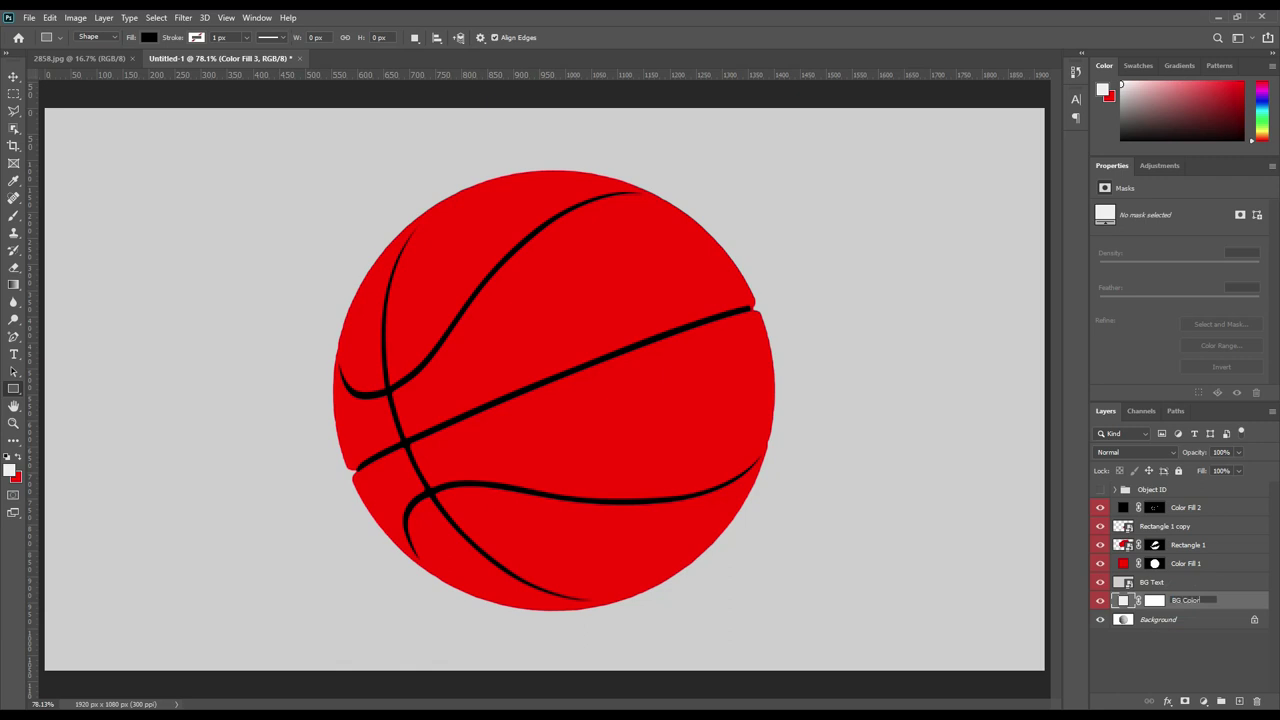
key("Return")
left_click(1187, 566)
double_click(1187, 564)
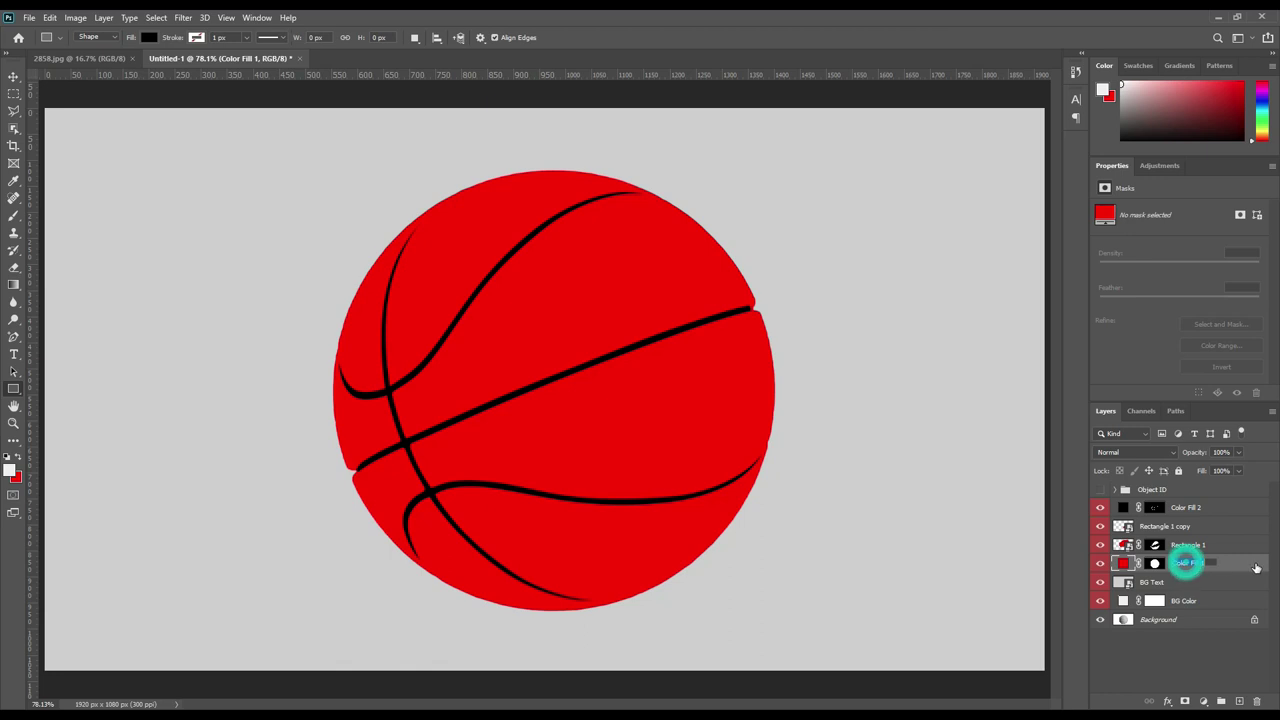
key("BackSpace")
type("Ball Color")
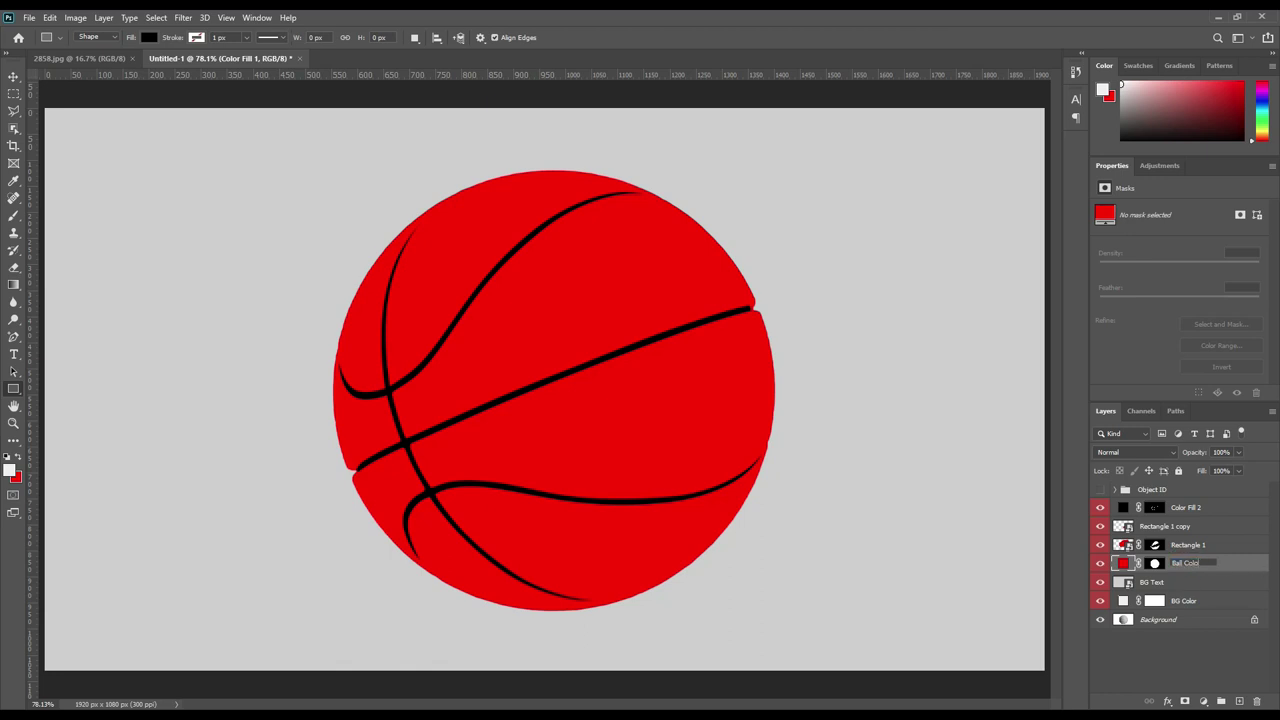
key("Return")
- Rename Rectangle 1 to Logo 1, Rectangle 1 copy to Logo2 and Color Fill 2 to Ball Border
double_click(1188, 545)
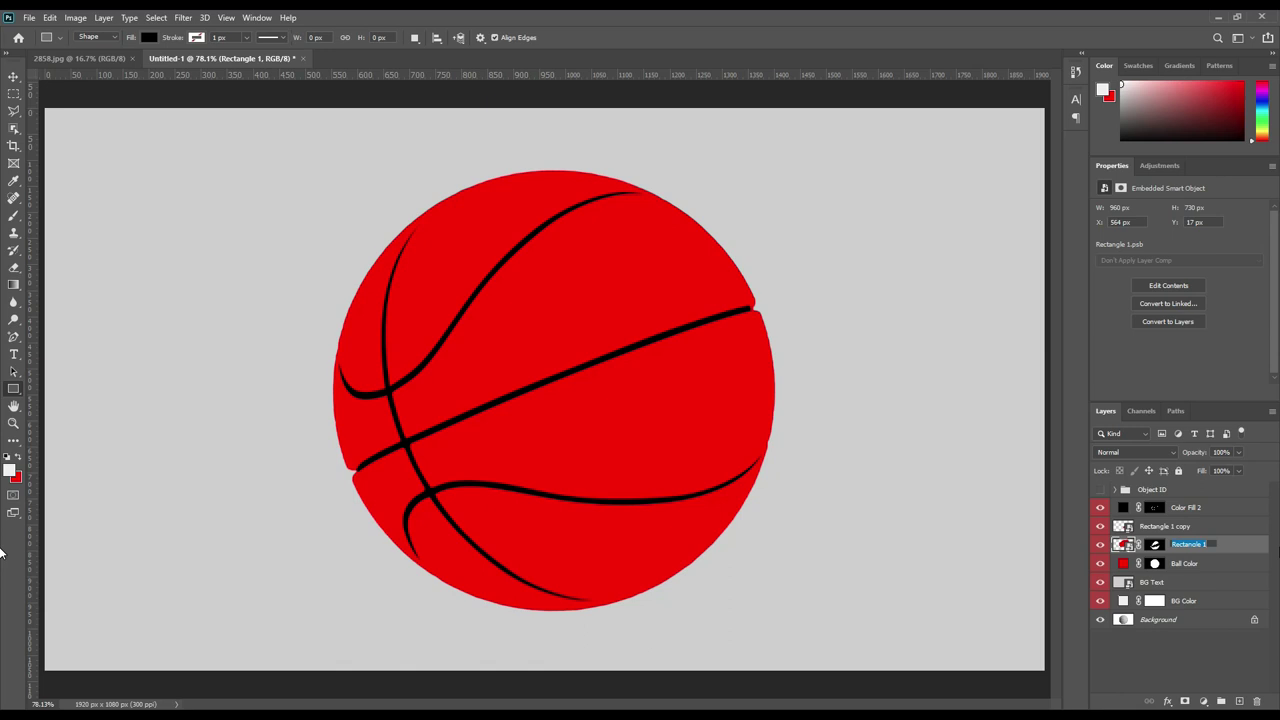
type("Lin")
key("Return")
double_click(1162, 527)
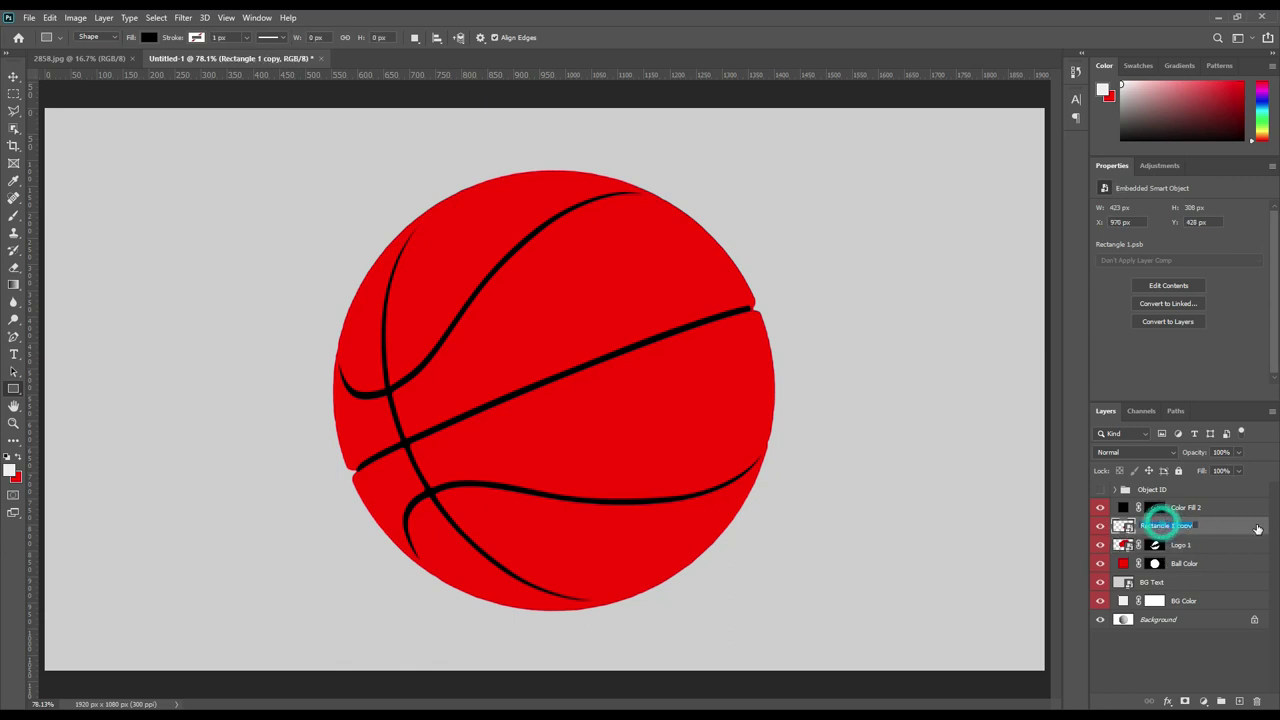
type("Logo 2")
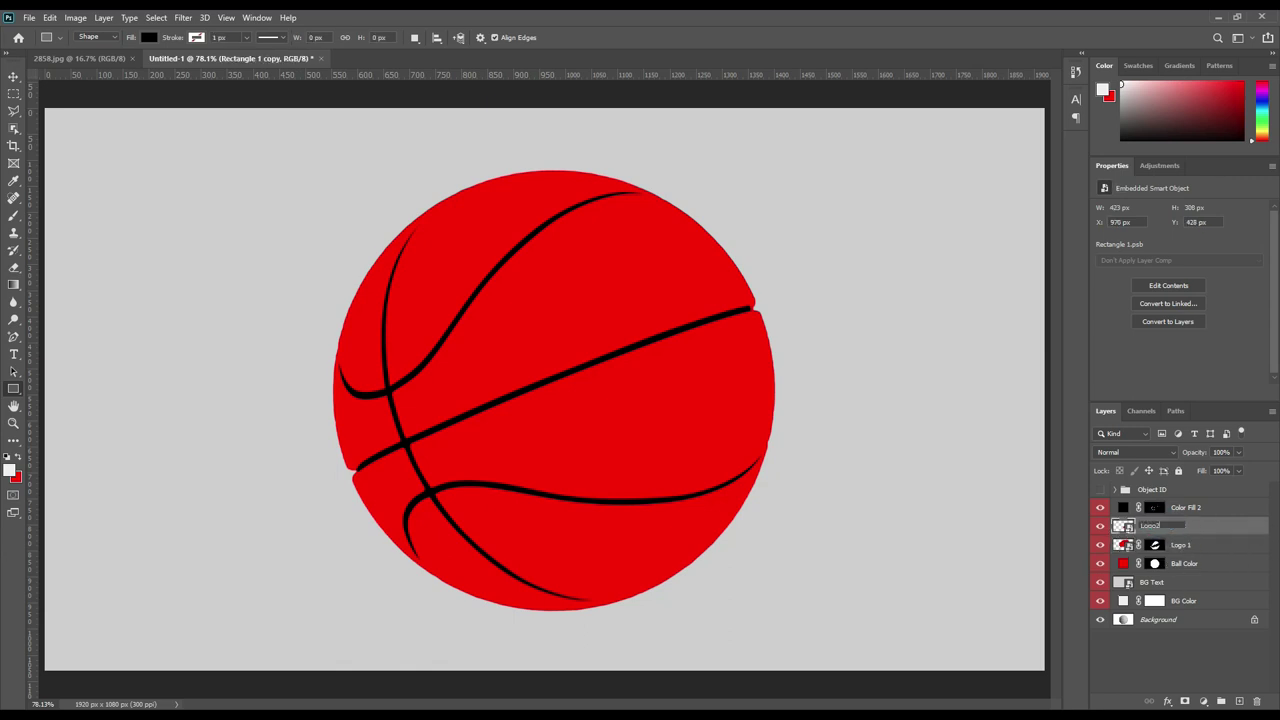
key("Return")
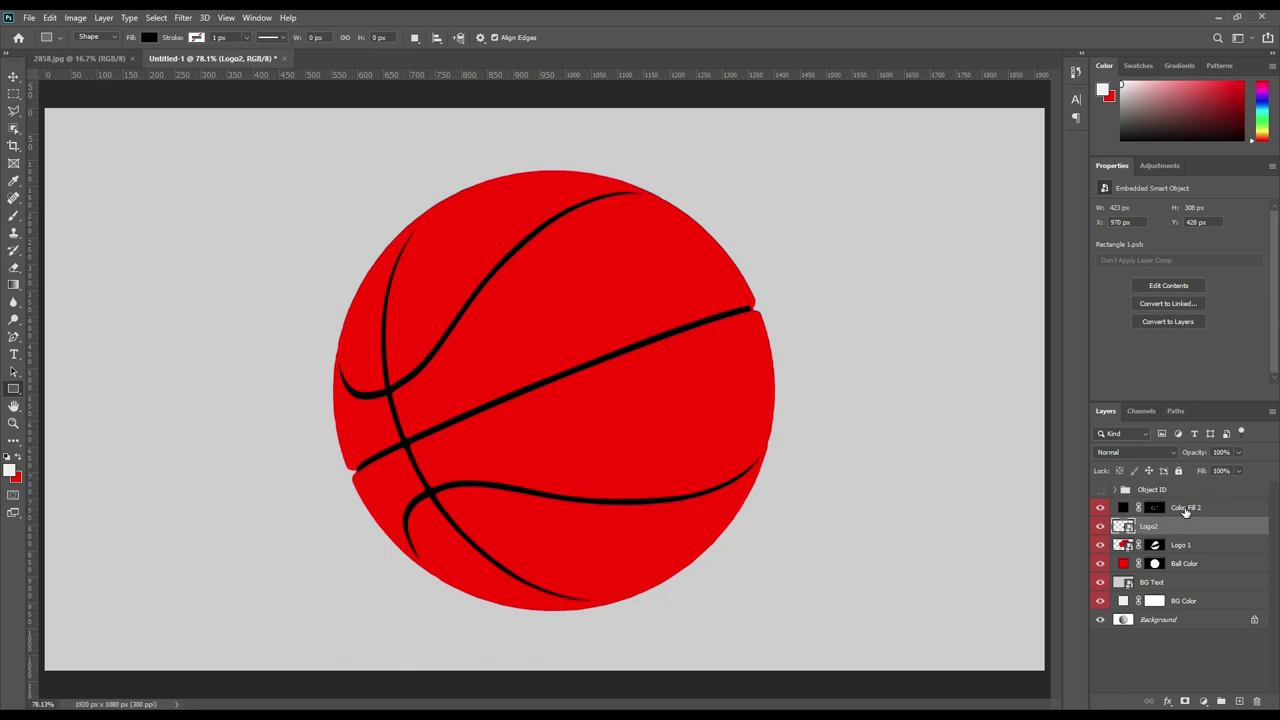
double_click(1184, 508)
type("Ball Border")
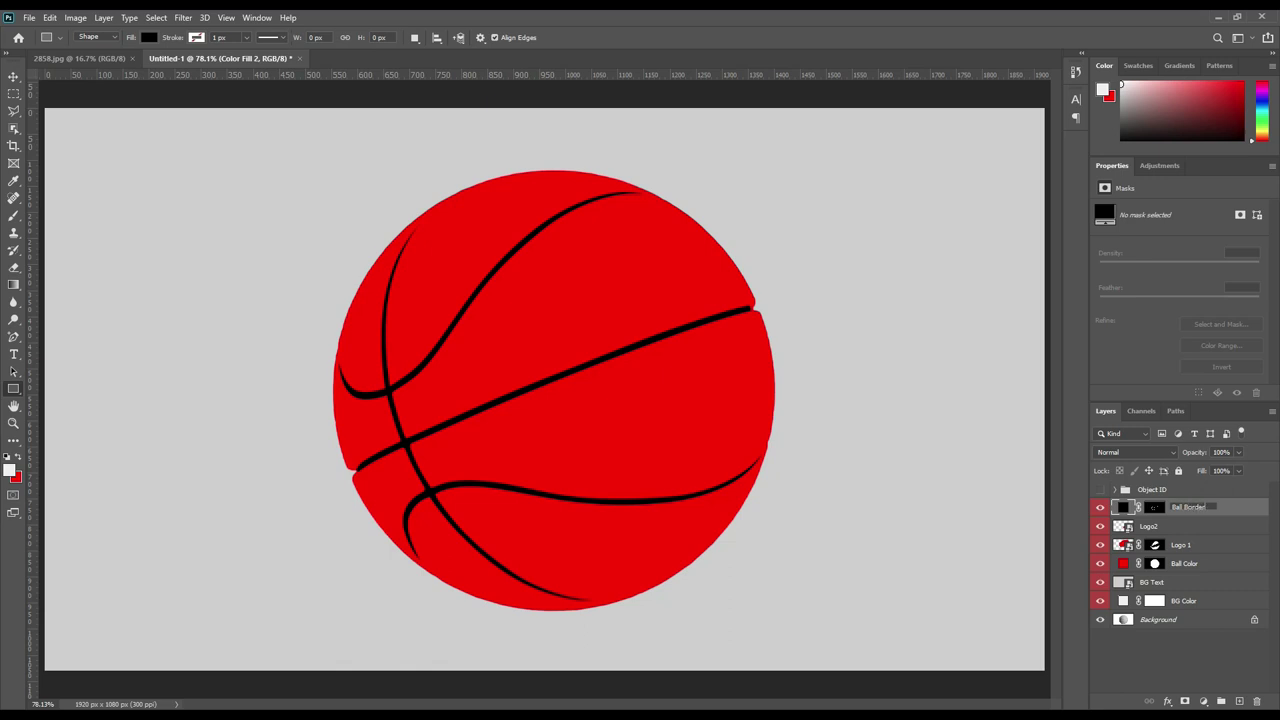
key("Return")
left_click(1187, 637)
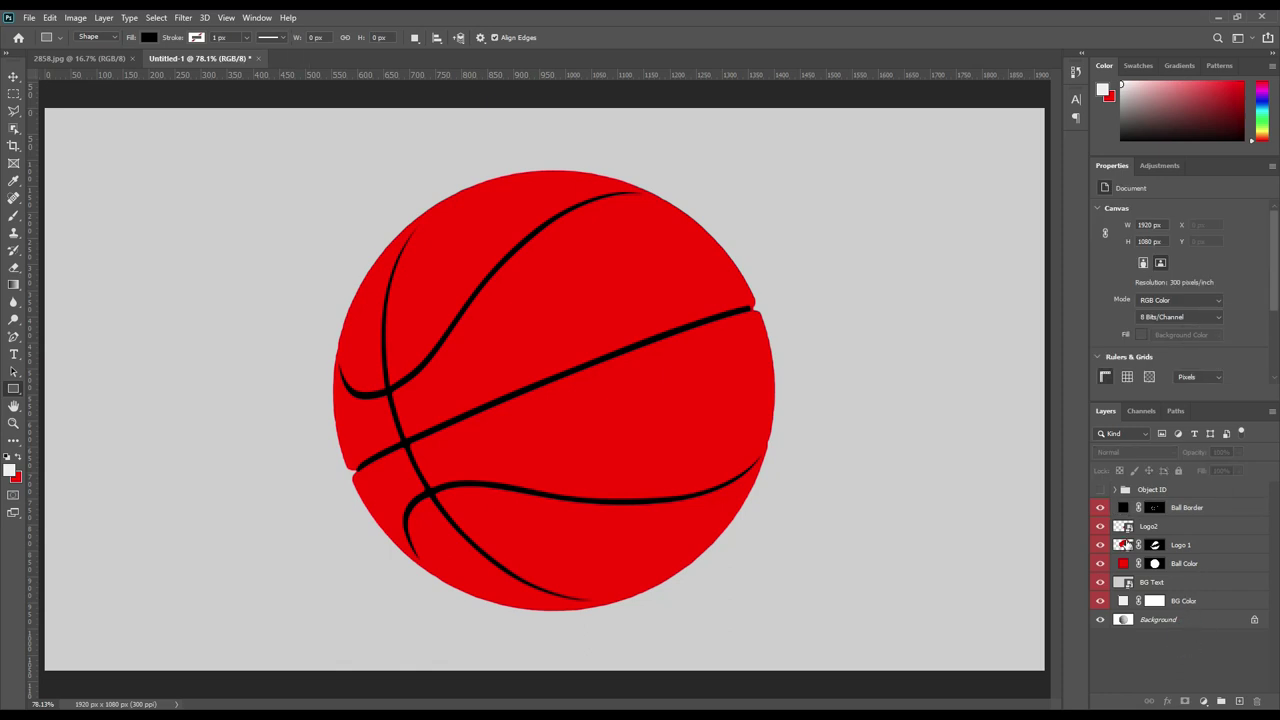
- Open Logo 1's contents and drag the 2858.jpg slam dunk logo into Rectangle 1.psb
double_click(1128, 546)
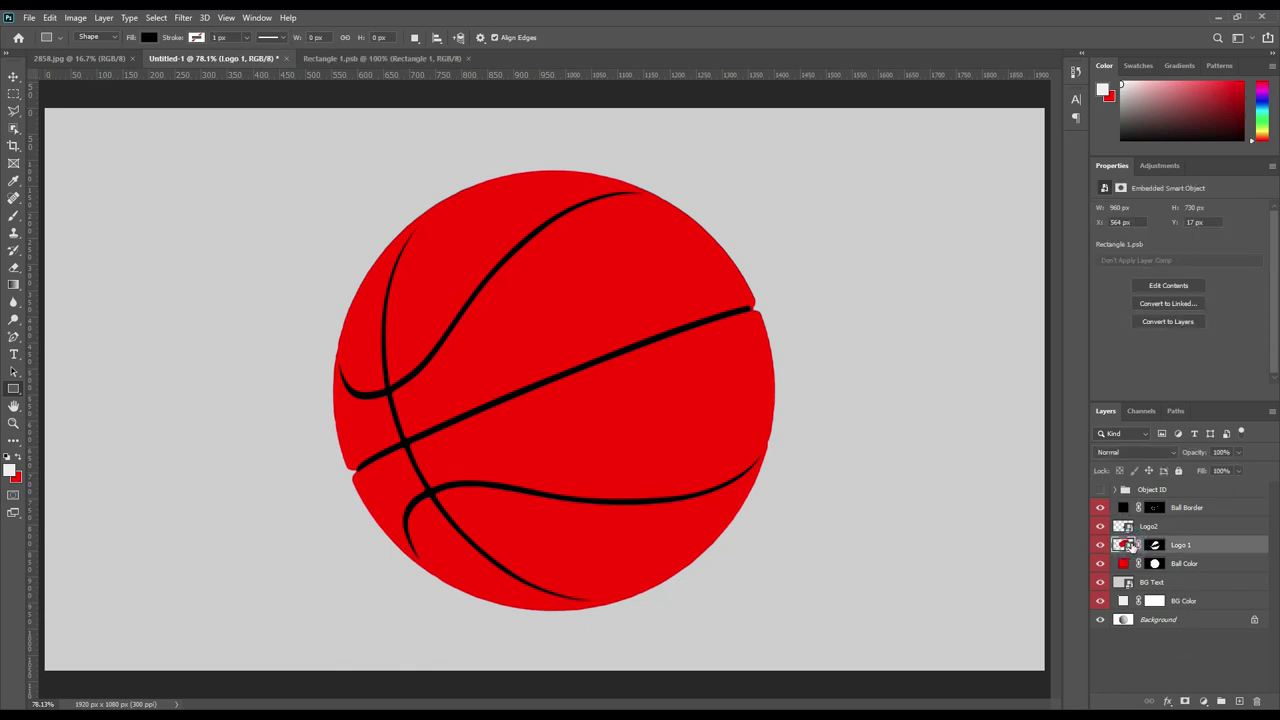
left_click(13, 76)
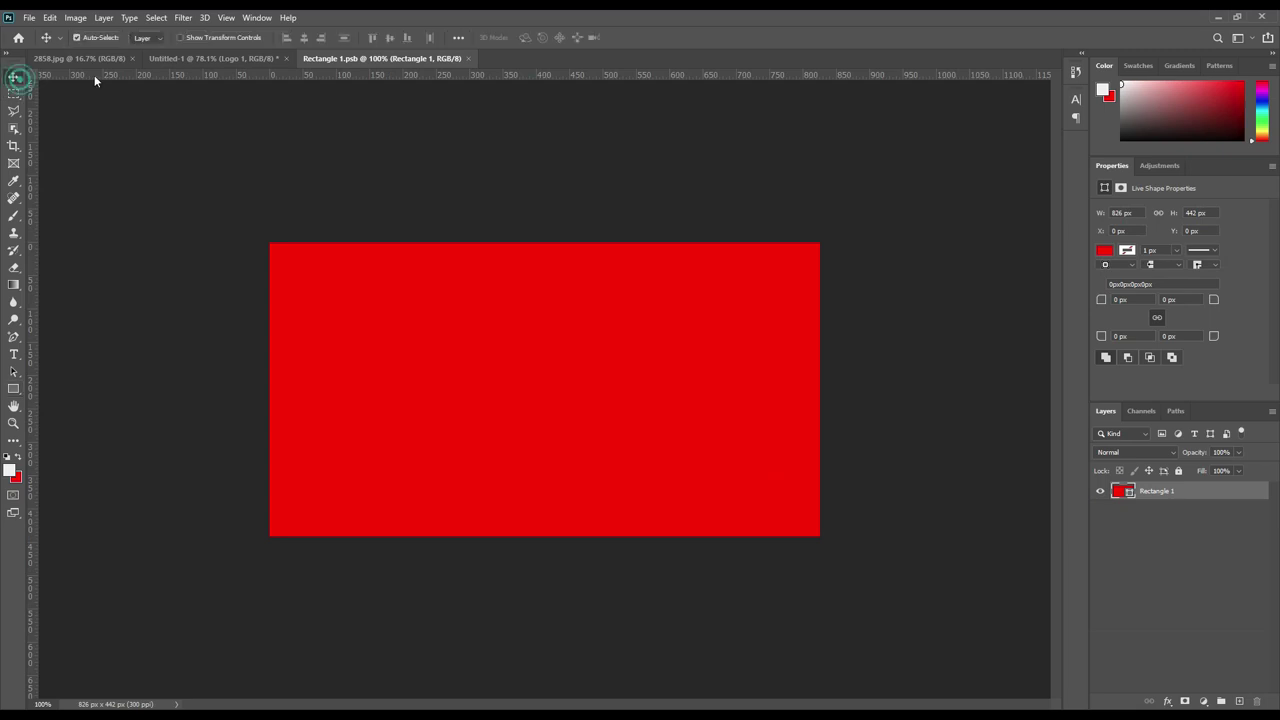
left_click(158, 60)
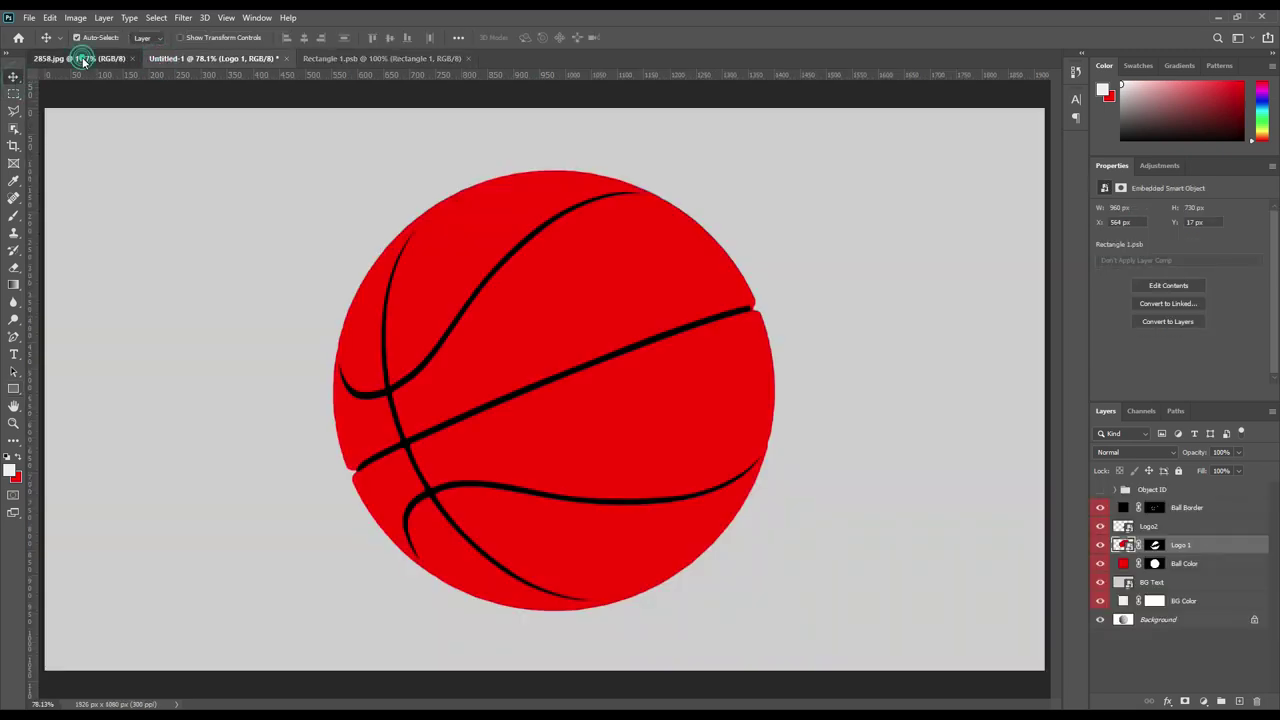
left_click(80, 58)
left_click_drag(1150, 495, 398, 60)
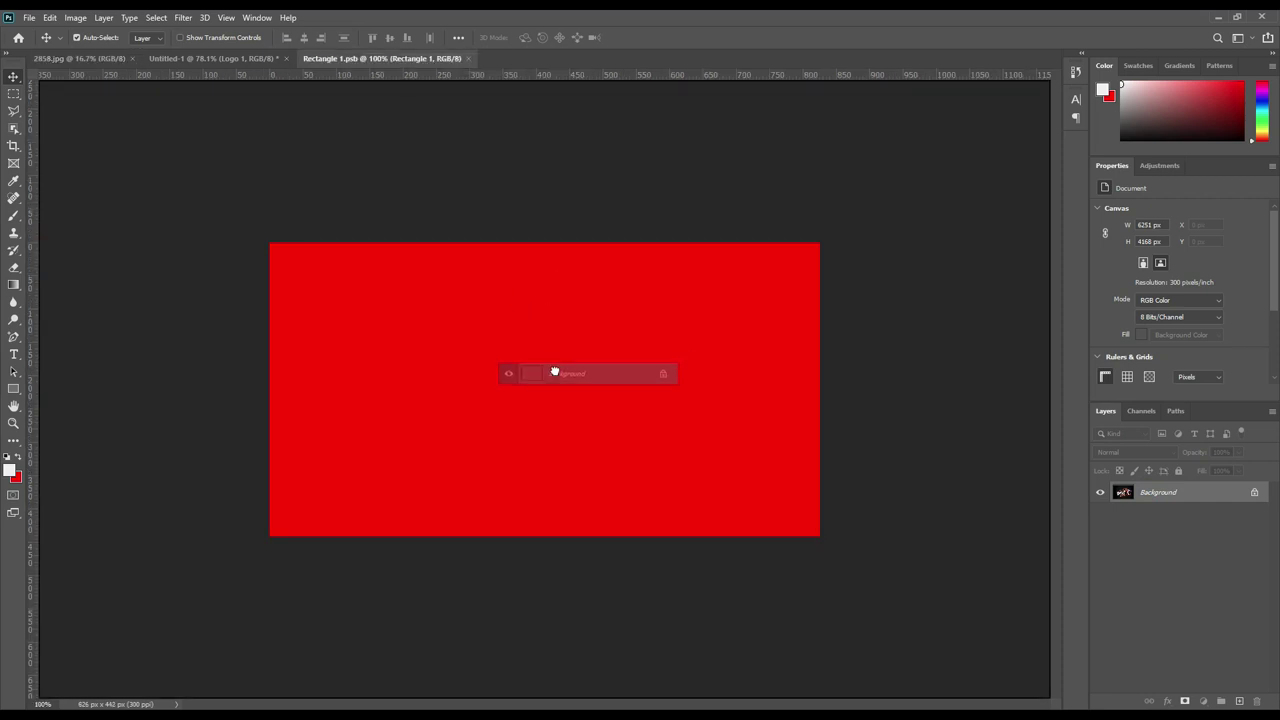
left_click_drag(410, 78, 561, 371)
- Free-transform the logo down to about 9%, then enlarge it proportionally
key("ctrl+t")
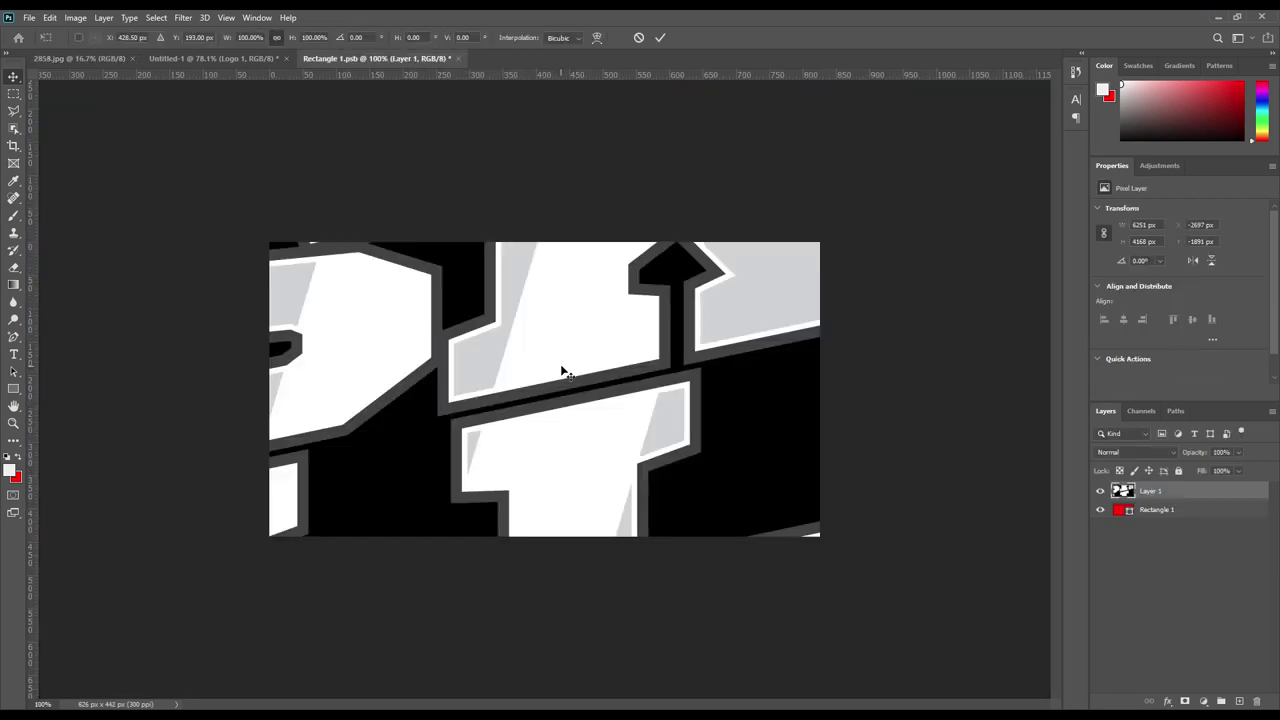
key("ctrl+minus")
key("ctrl+minus")
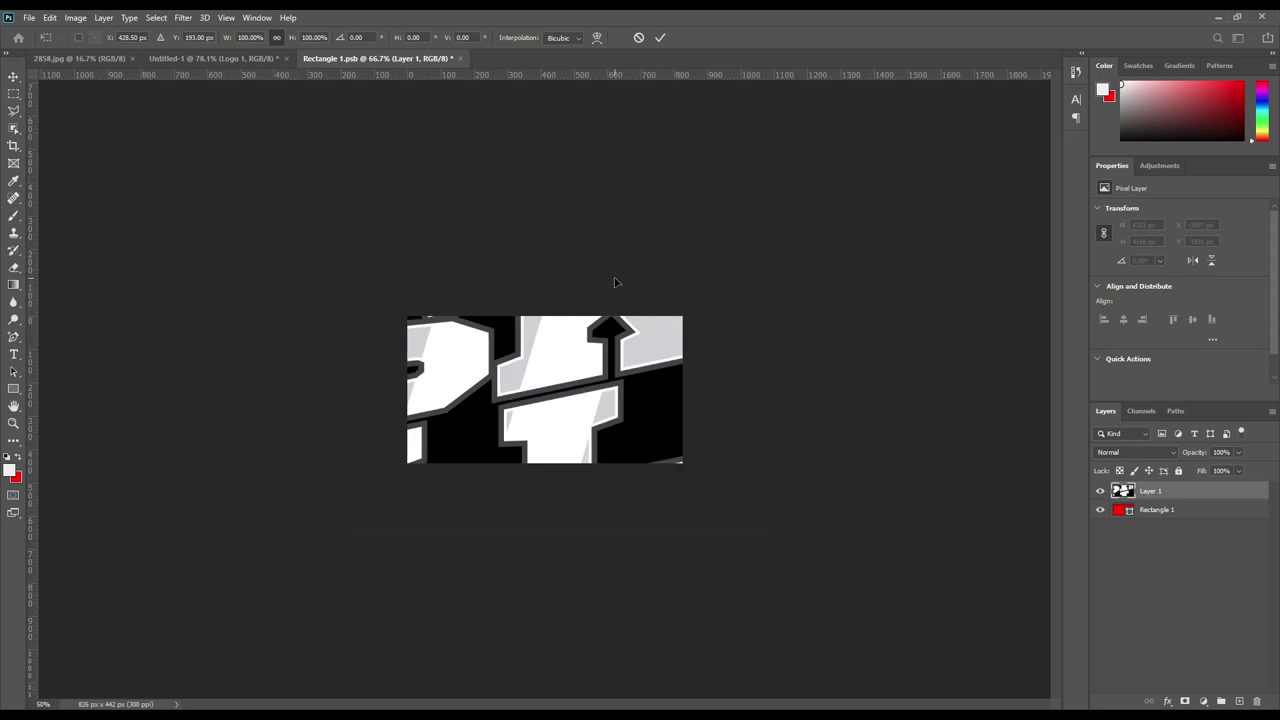
key("ctrl+minus")
key("ctrl+minus")
key("ctrl+minus")
mouse_move(895, 387)
left_mouse_down()
mouse_move(266, 400)
mouse_move(544, 400)
left_mouse_up()
scroll(620, 412, "up", 5)
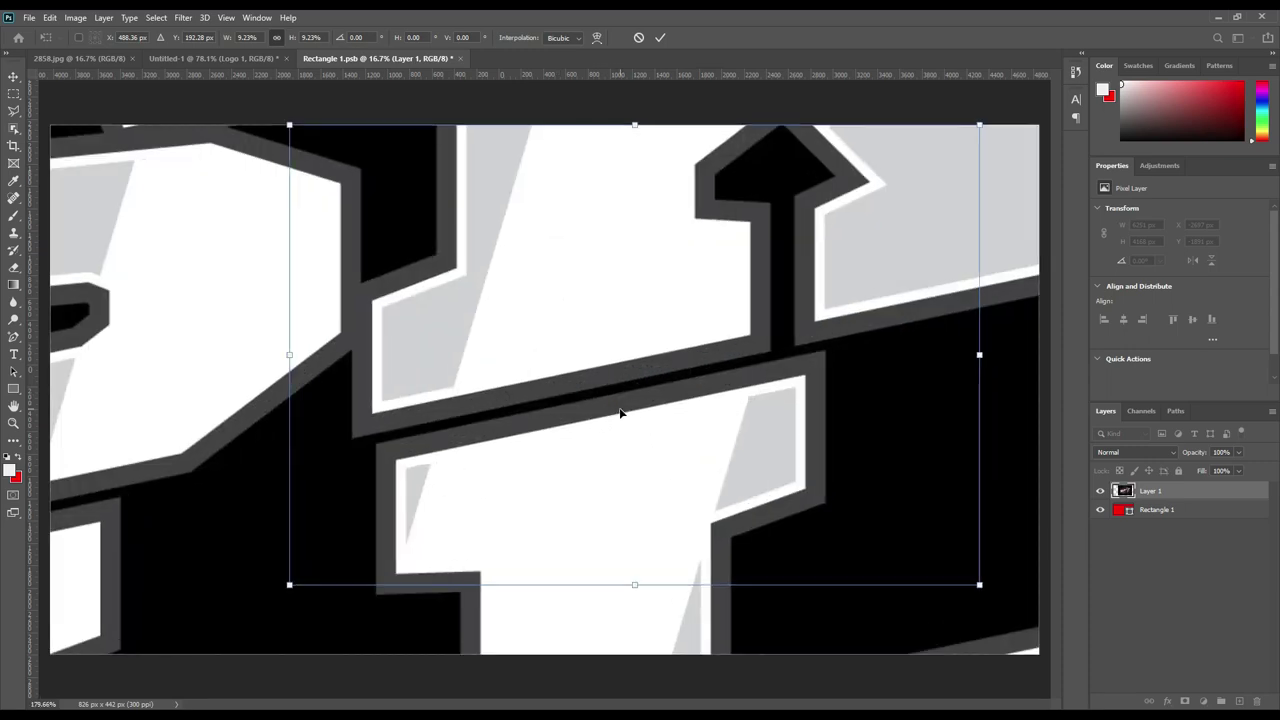
left_click_drag(633, 582, 634, 665)
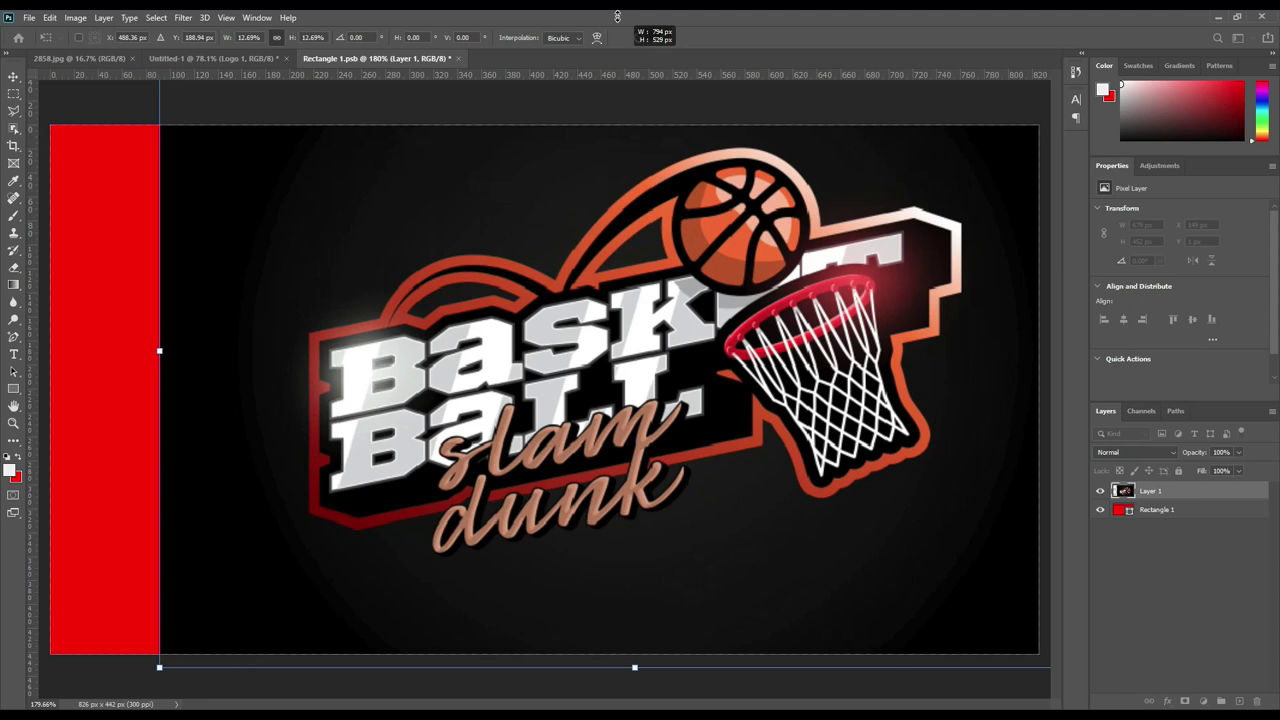
left_click_drag(634, 125, 622, 22)
- Fine-tune the logo's size and position to cover the canvas, commit, and save Rectangle 1.psb
key("ctrl+minus")
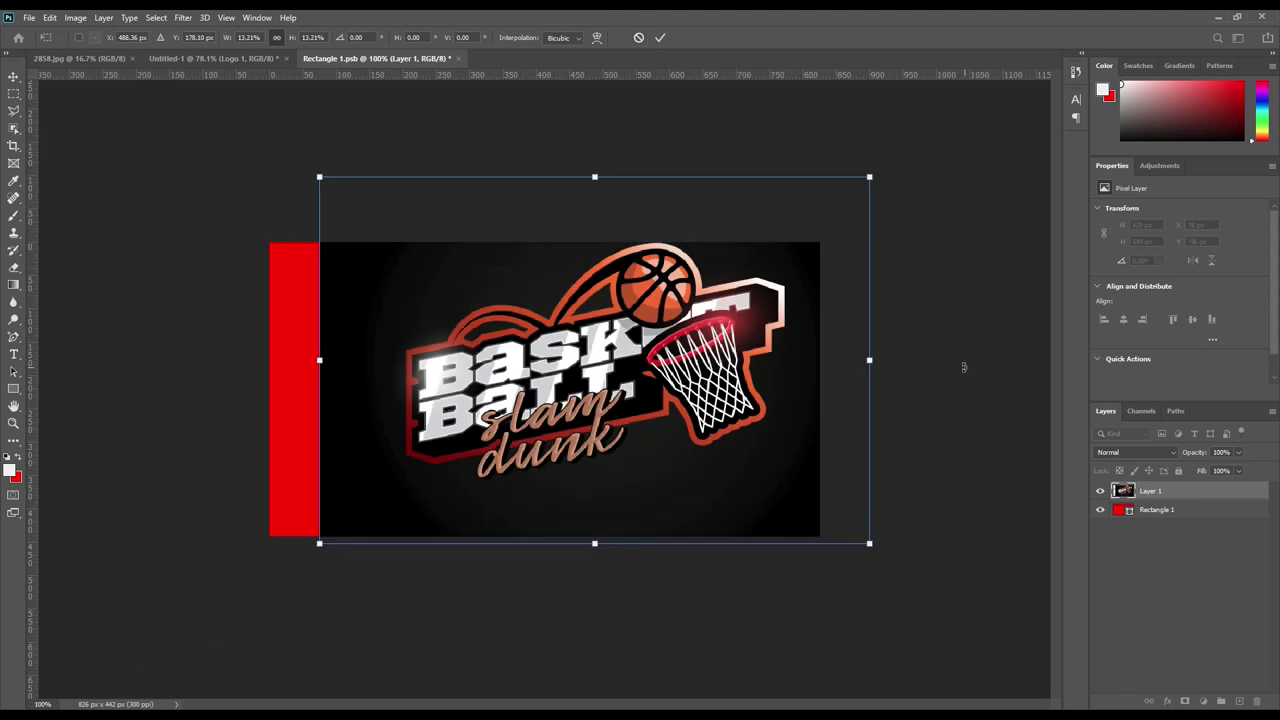
left_click_drag(868, 359, 880, 357)
mouse_move(791, 346)
left_mouse_down()
mouse_move(730, 388)
mouse_move(750, 387)
left_mouse_up()
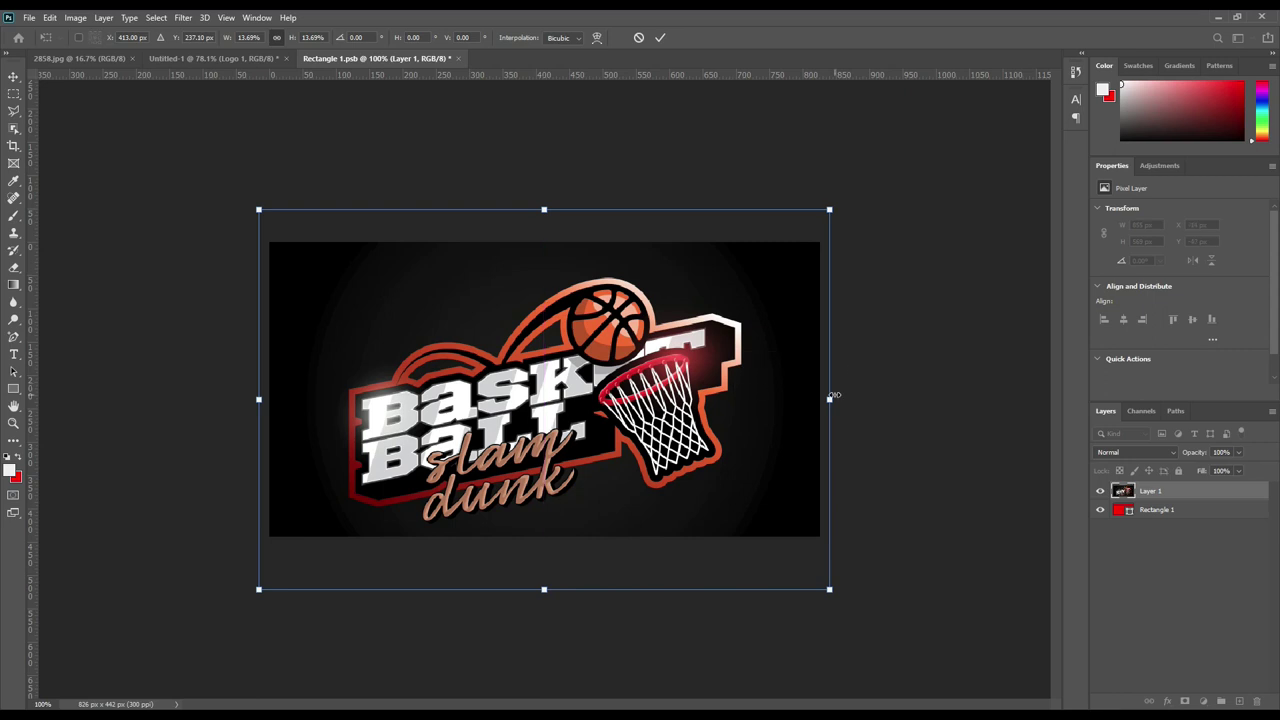
left_click_drag(831, 396, 857, 397)
left_click_drag(780, 426, 764, 403)
mouse_move(845, 381)
left_mouse_down()
mouse_move(911, 380)
mouse_move(786, 403)
left_mouse_up()
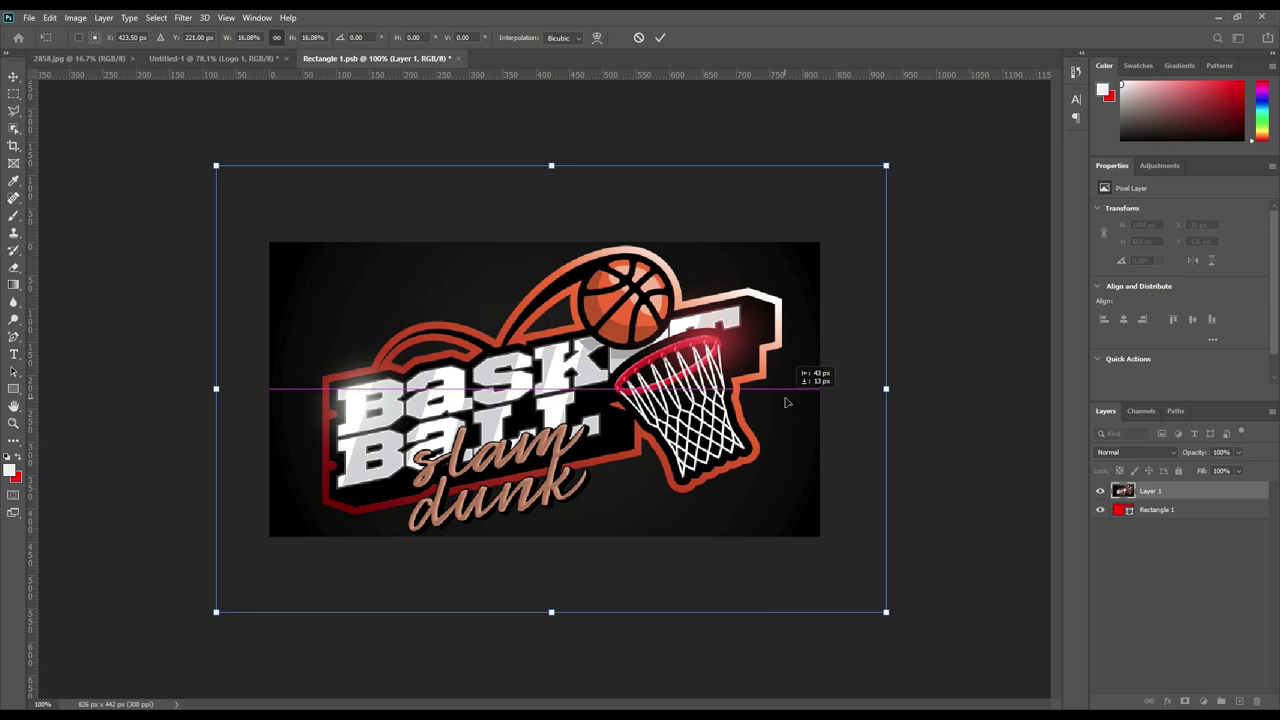
left_click(661, 37)
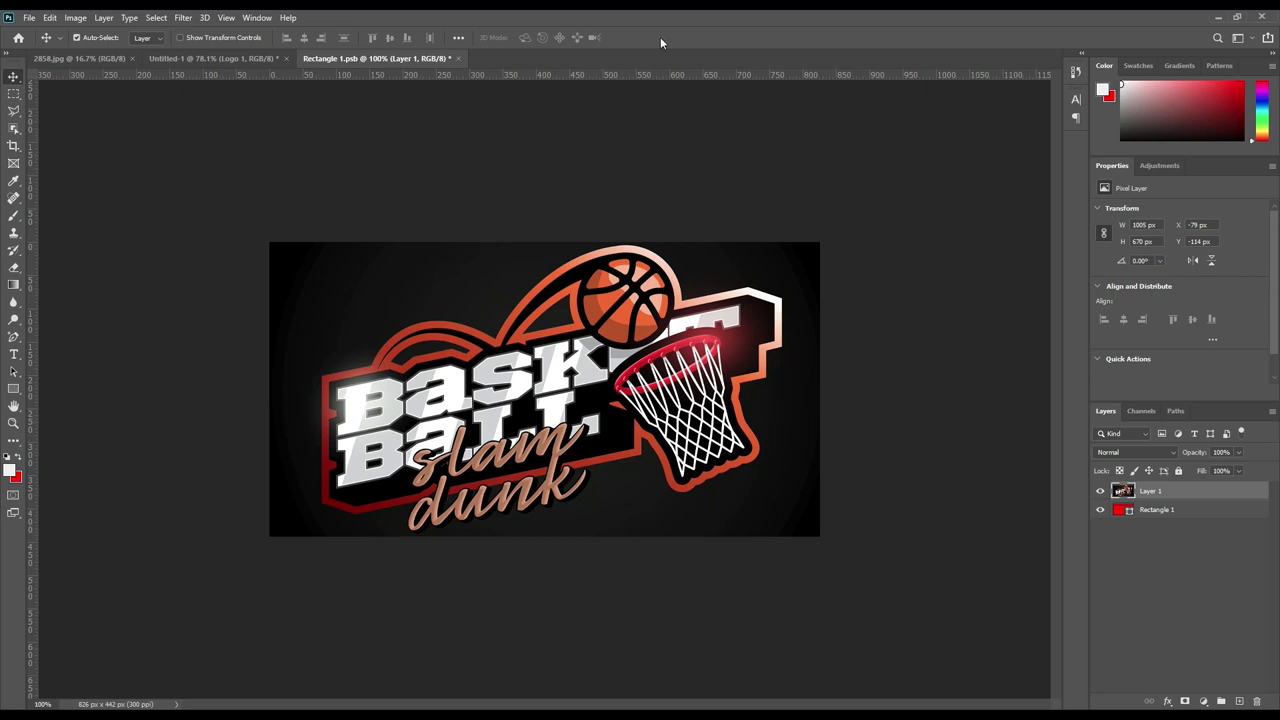
left_click(29, 18)
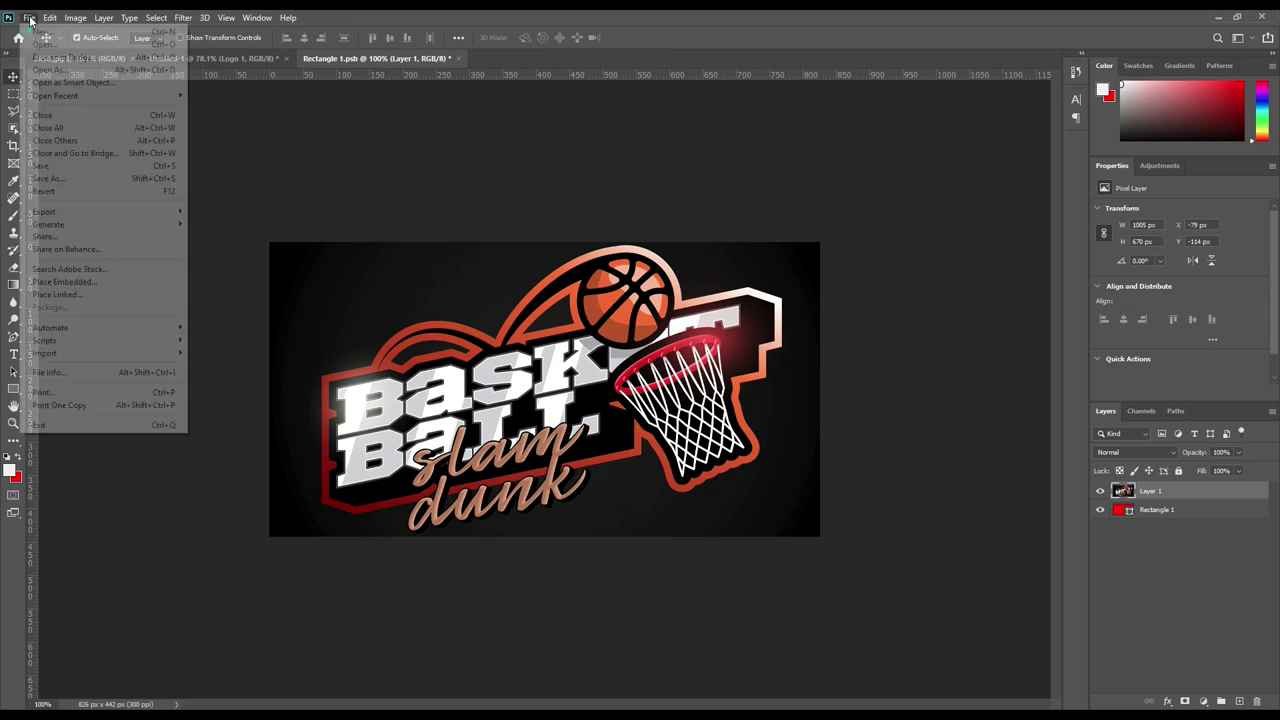
left_click(57, 168)
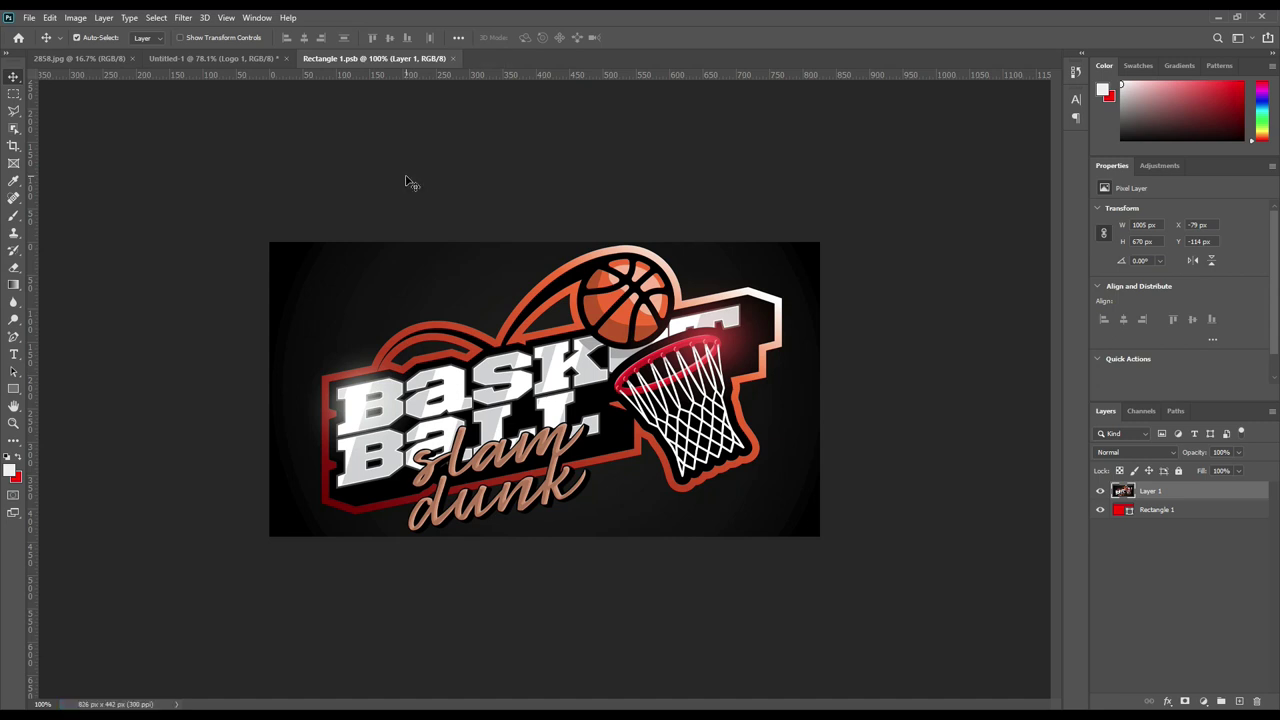
- In the basketball document, make an independent copy of Logo2 with New Smart Object via Copy
left_click(230, 58)
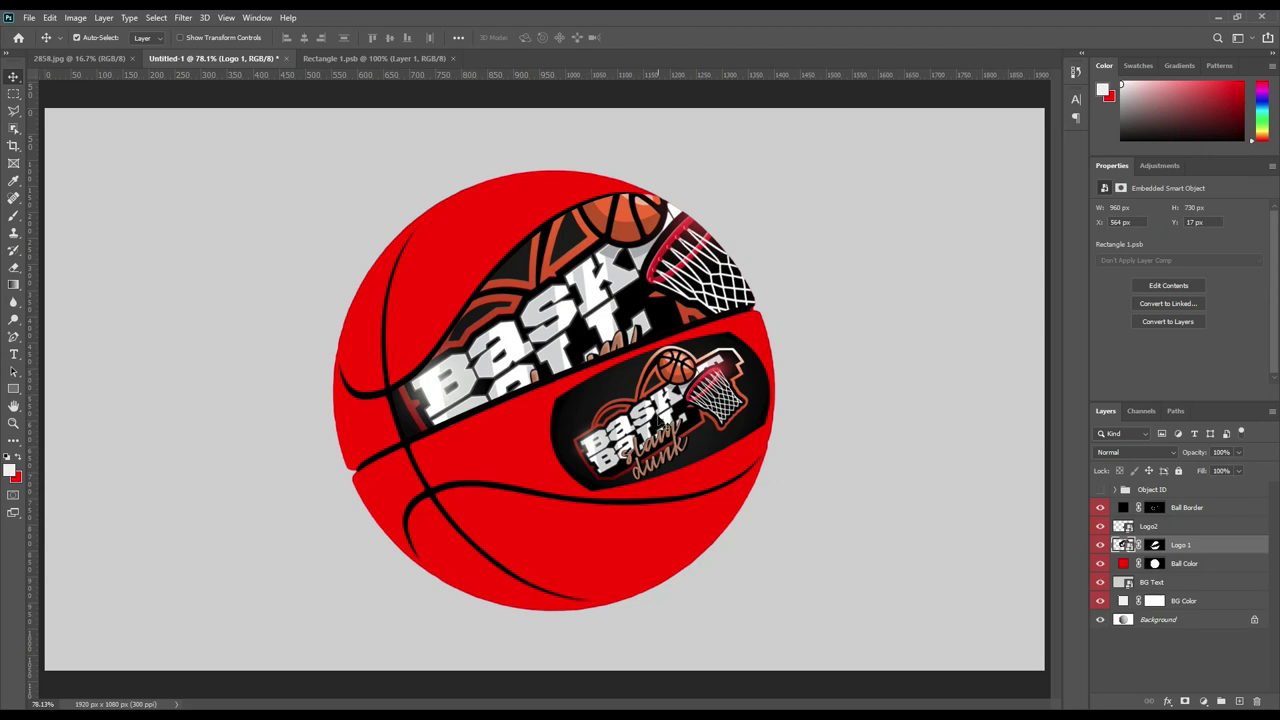
left_click(1100, 526)
left_click(1100, 526)
left_click(1167, 528)
right_click(1167, 530)
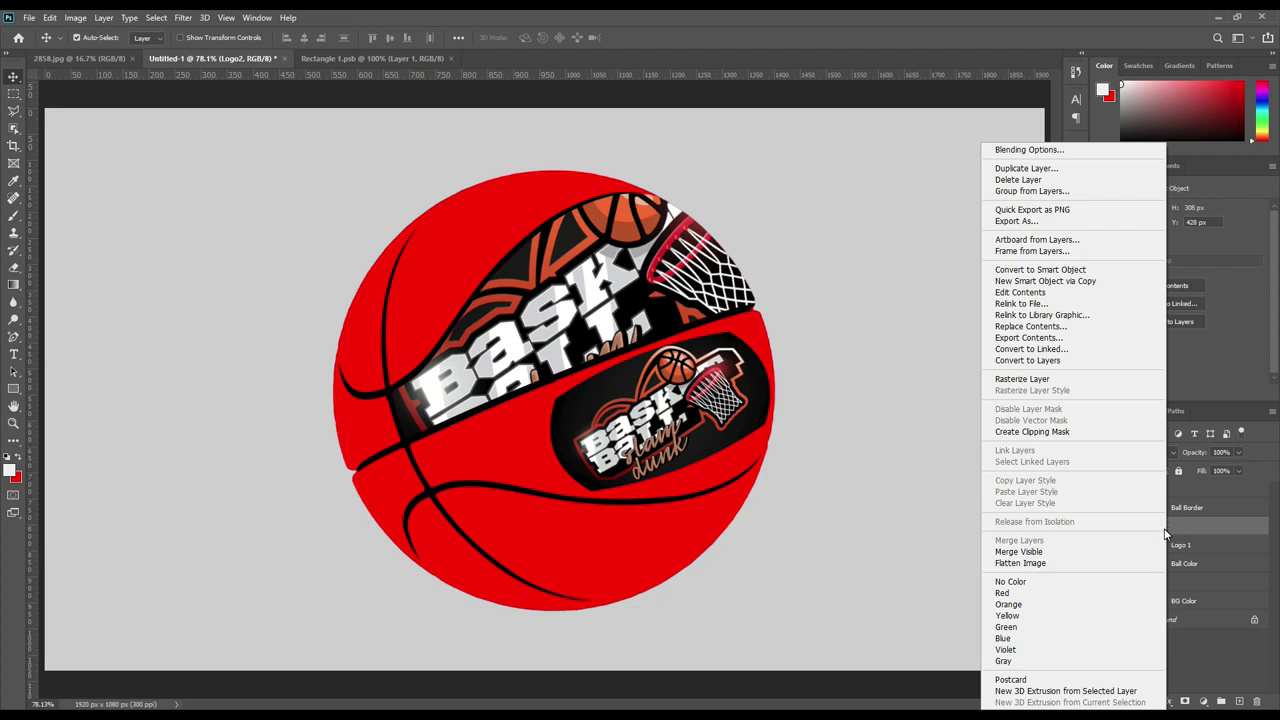
left_click(1062, 286)
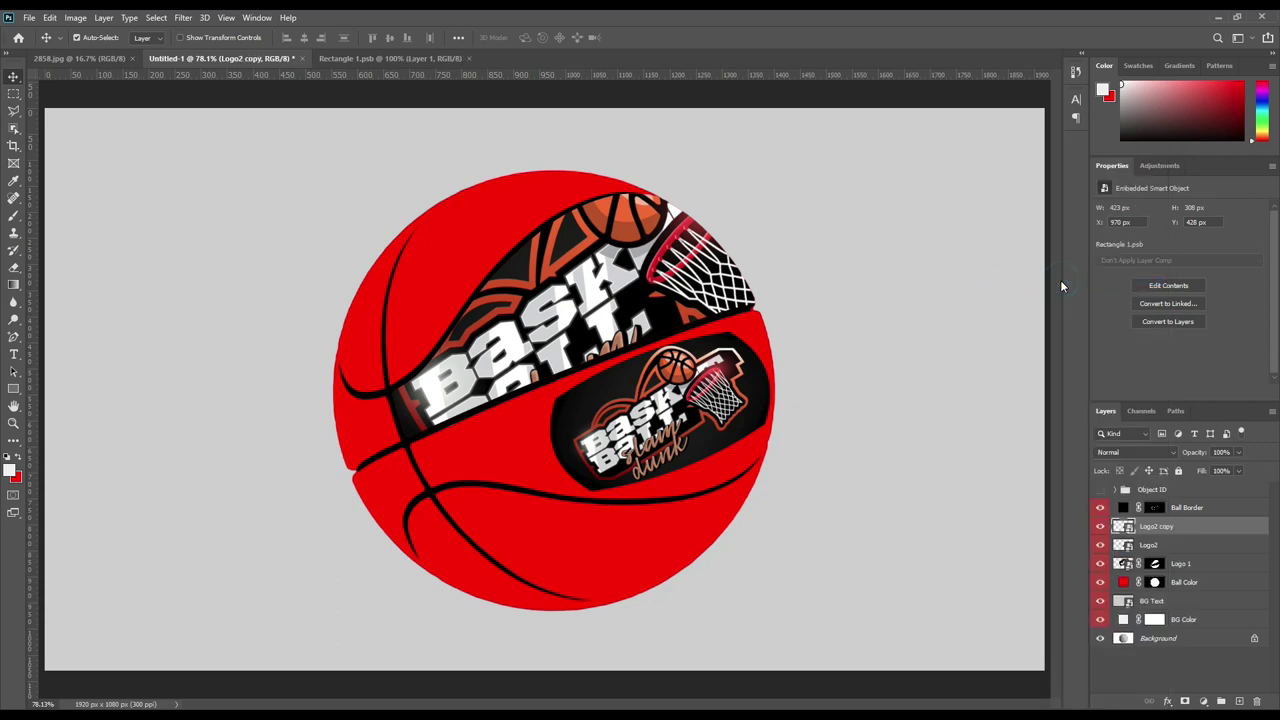
- Delete the original Logo2 layer and name the copy Logo2
left_click(1162, 546)
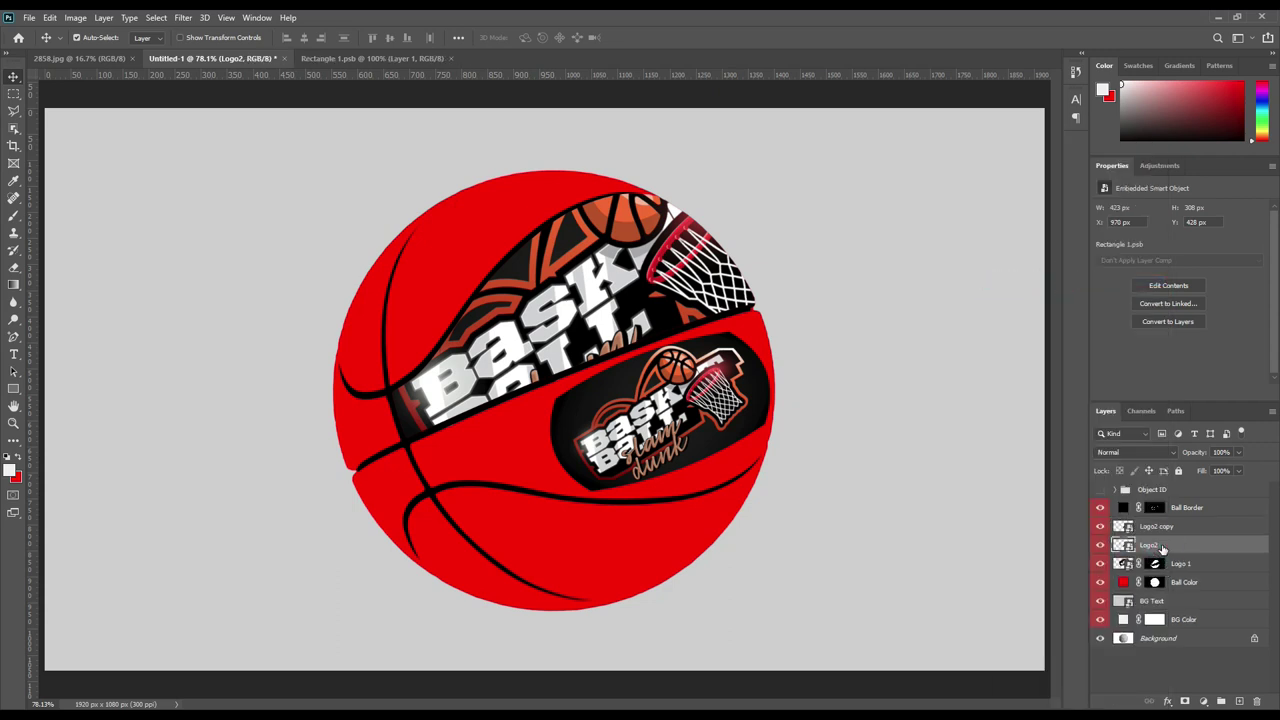
key("Delete")
double_click(1178, 525)
left_click(1181, 525)
key("Return")
- Open the Logo2 contents and scale the logo to about 93%, nudging it right
double_click(1127, 527)
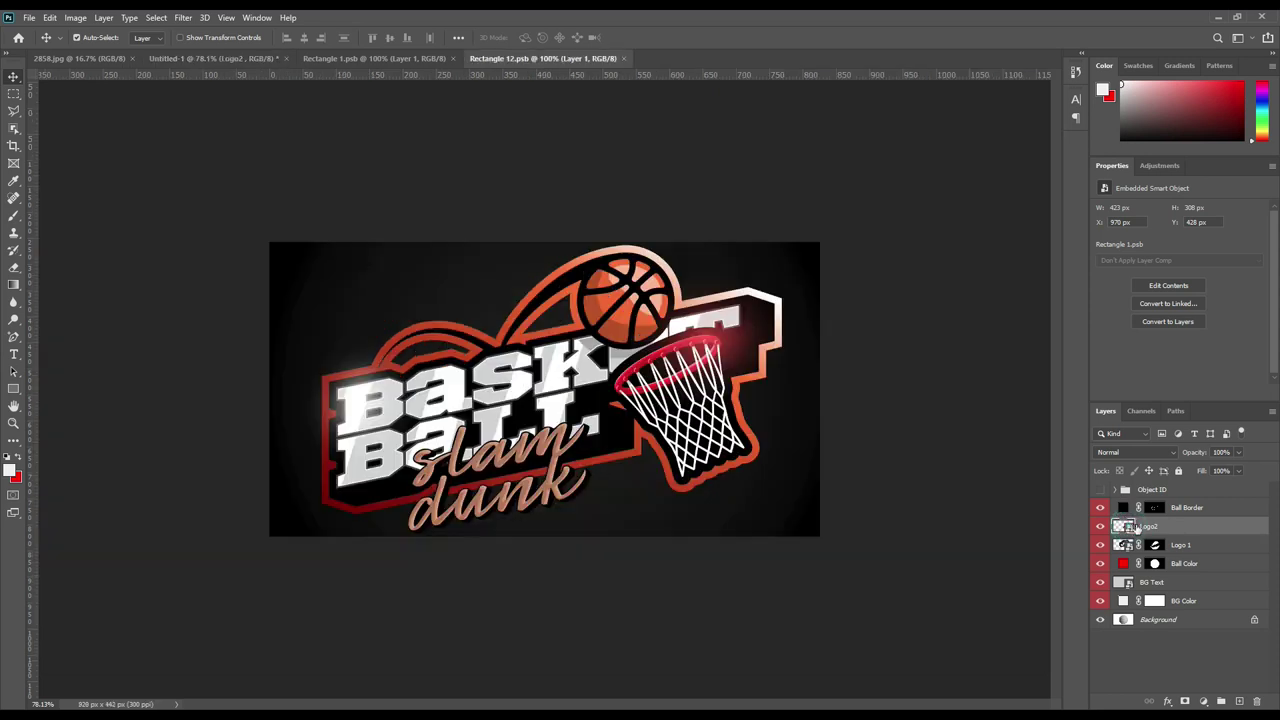
left_click(620, 338)
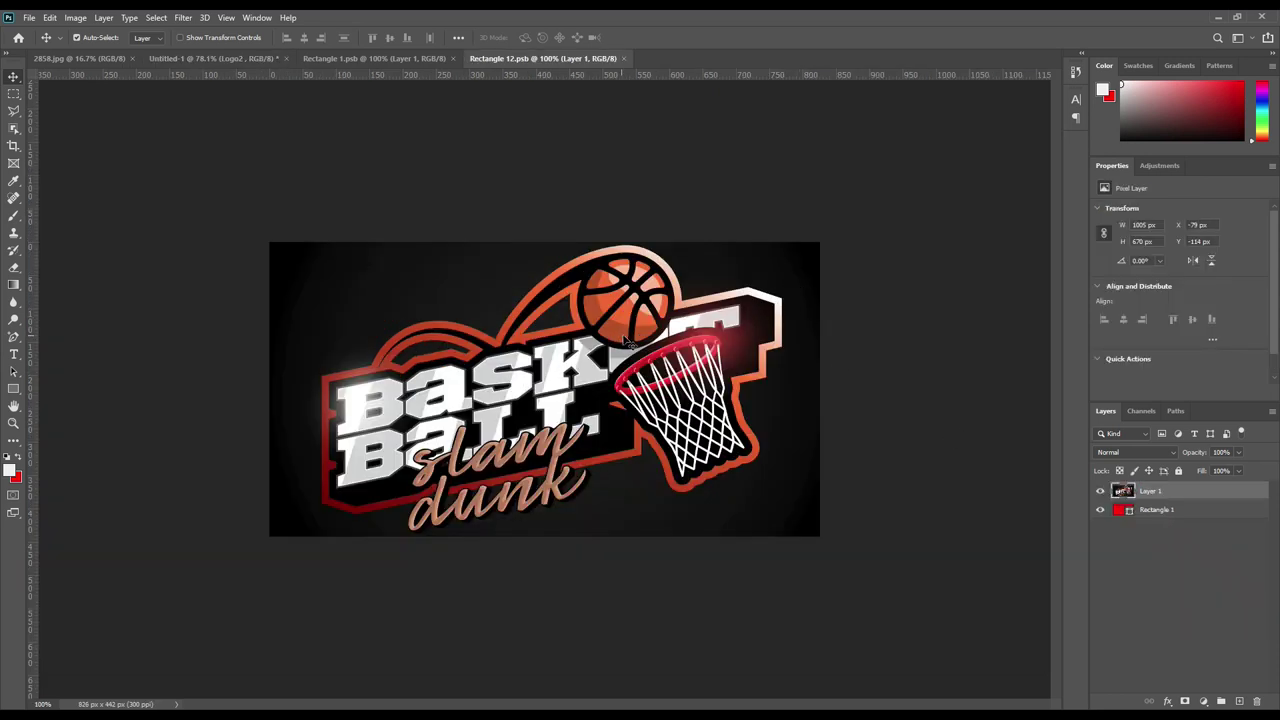
key("ctrl+t")
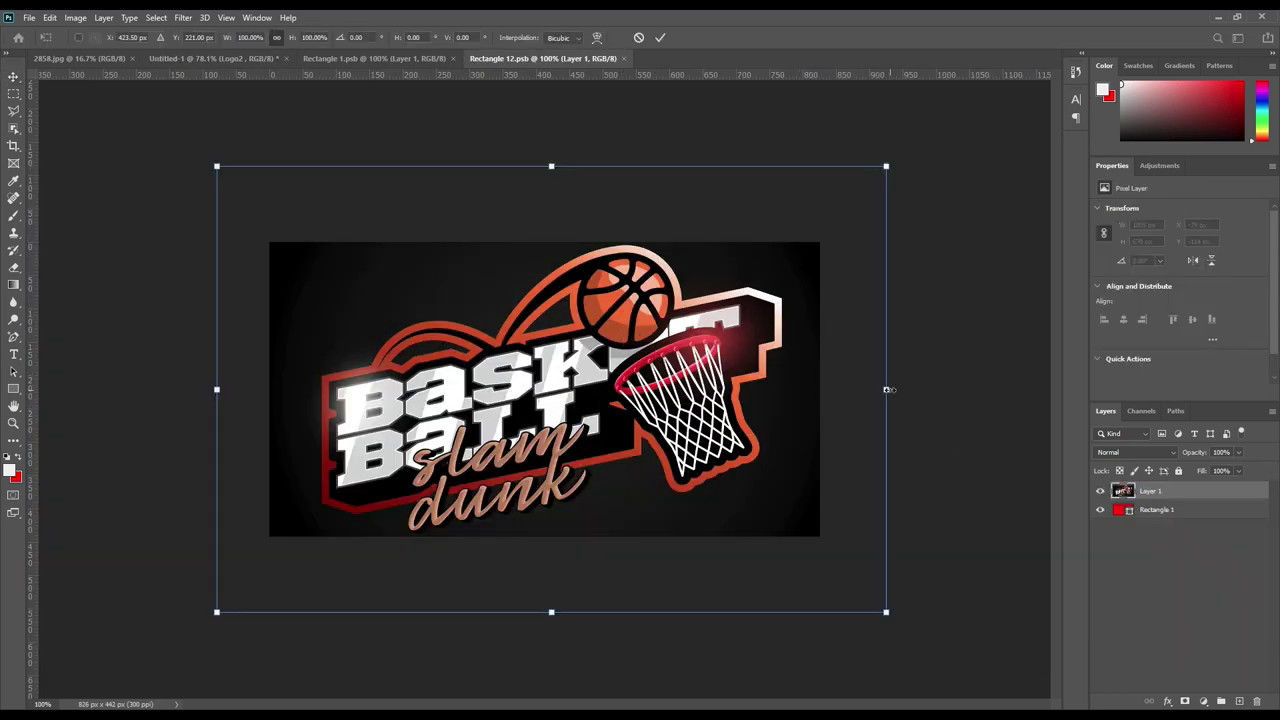
left_click_drag(886, 390, 837, 390)
left_click_drag(734, 403, 768, 410)
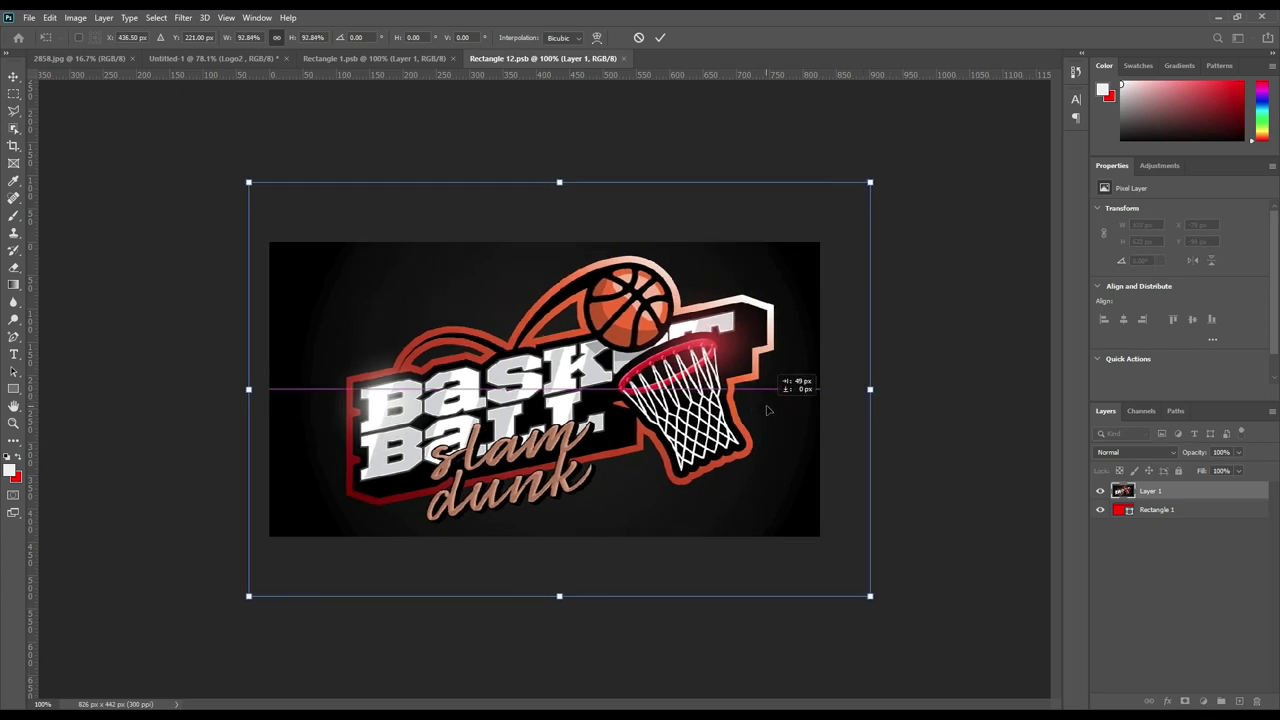
left_click(659, 37)
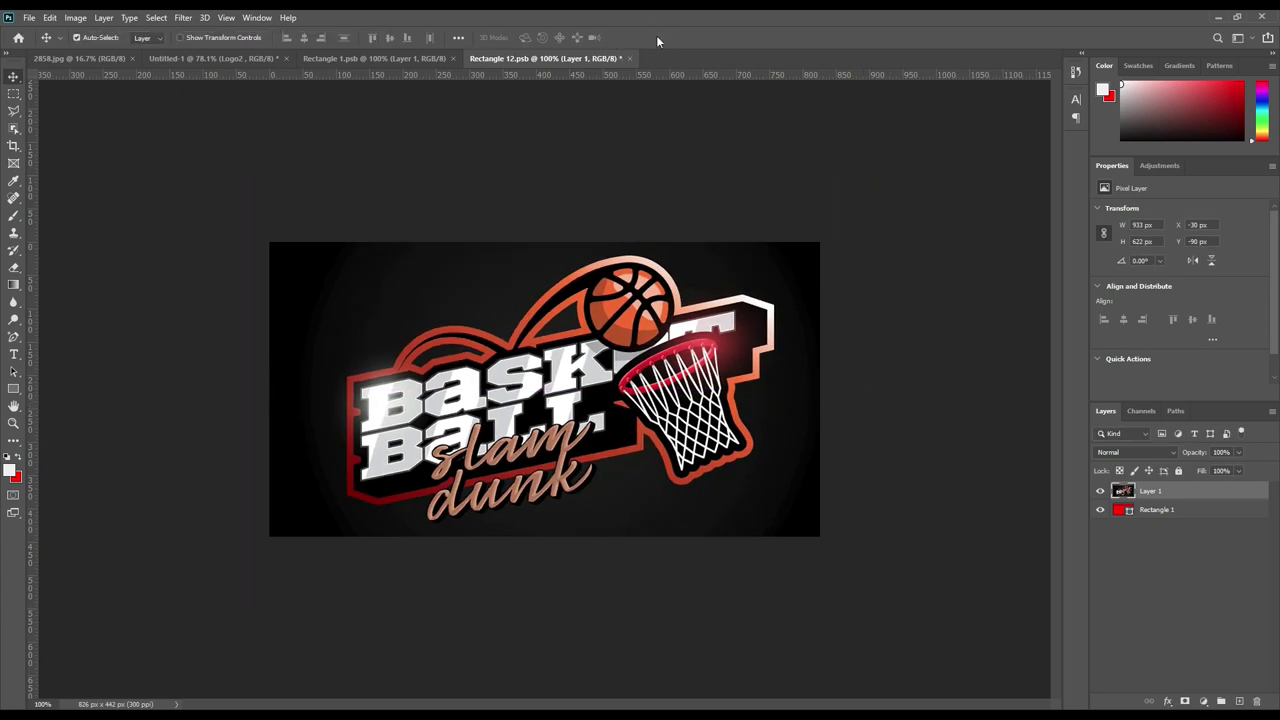
- Delete the logo's black background with the Magic Wand and hide Rectangle 1
left_click(14, 128)
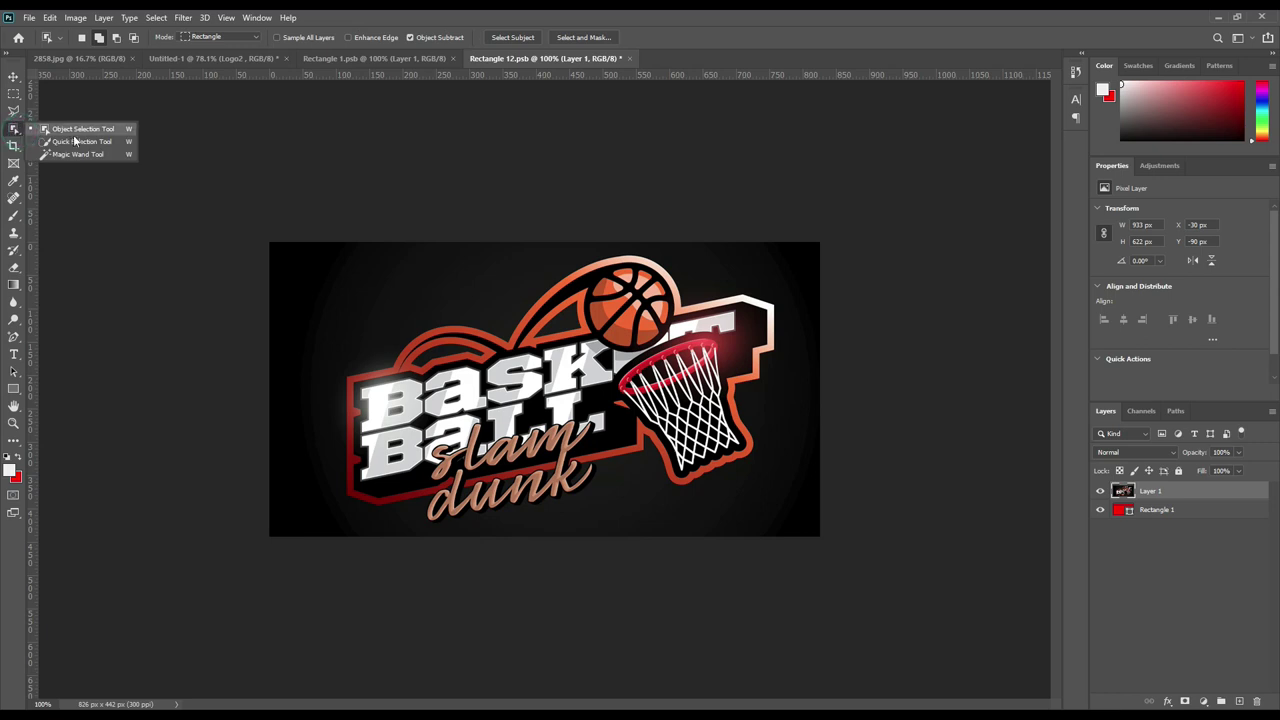
left_click(65, 154)
left_click(331, 306)
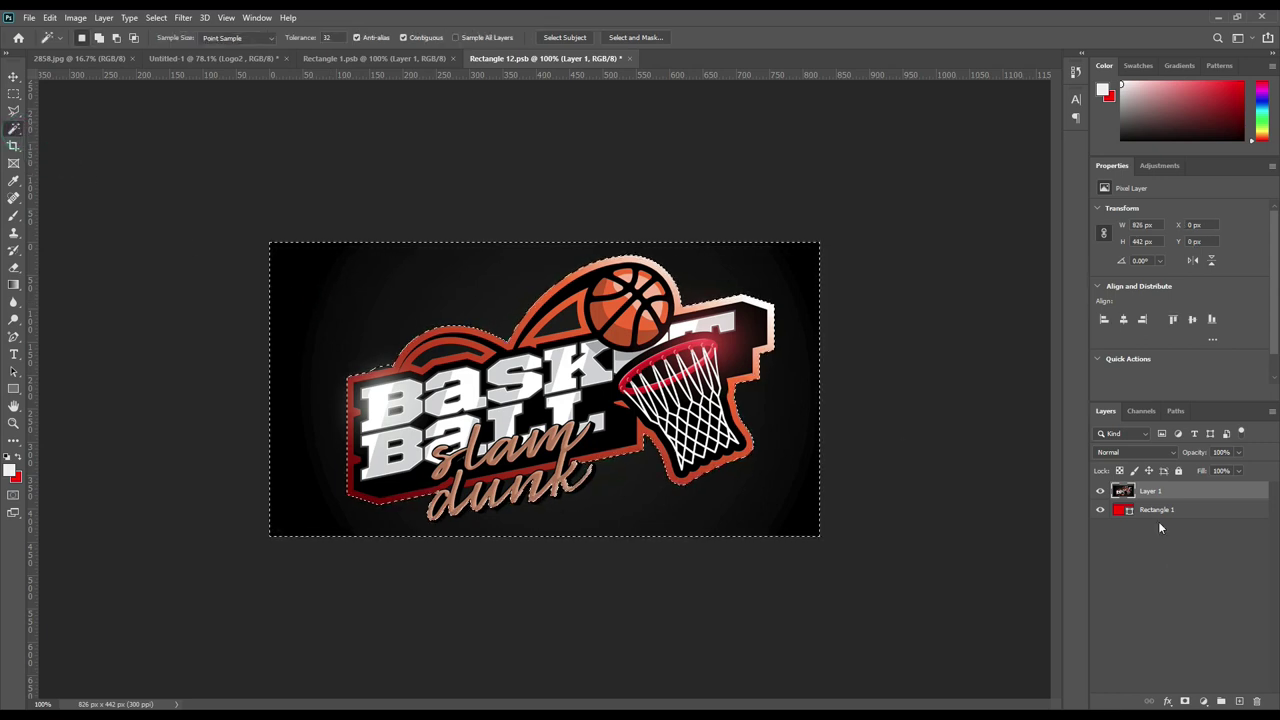
key("Delete")
key("ctrl+d")
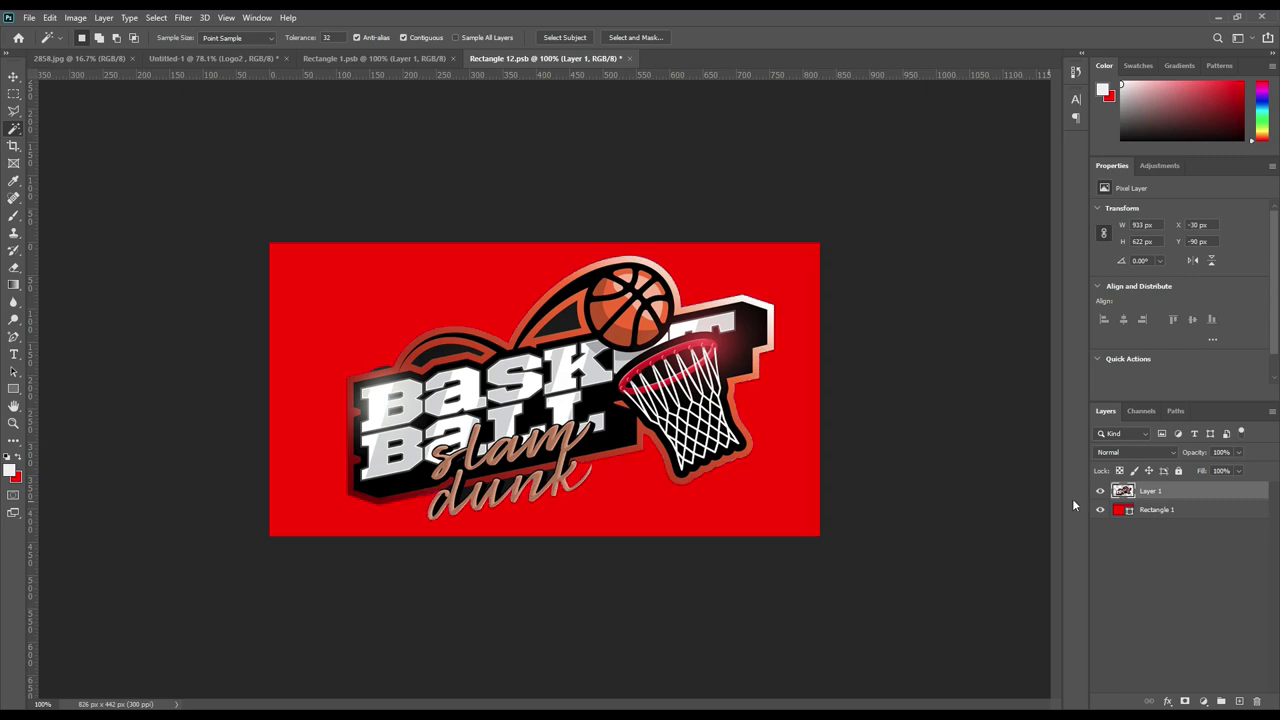
left_click(1100, 509)
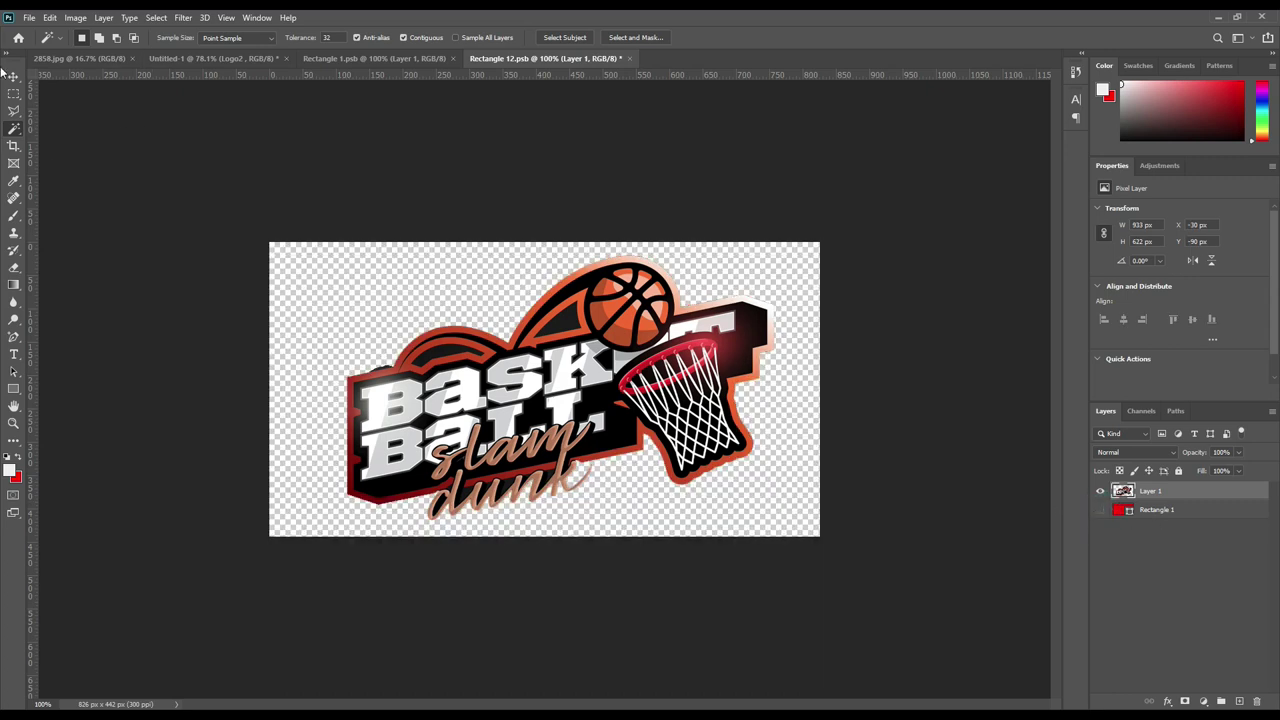
- Save the edited Logo2 file and return to the Untitled-1 composite
left_click(14, 77)
left_click(29, 17)
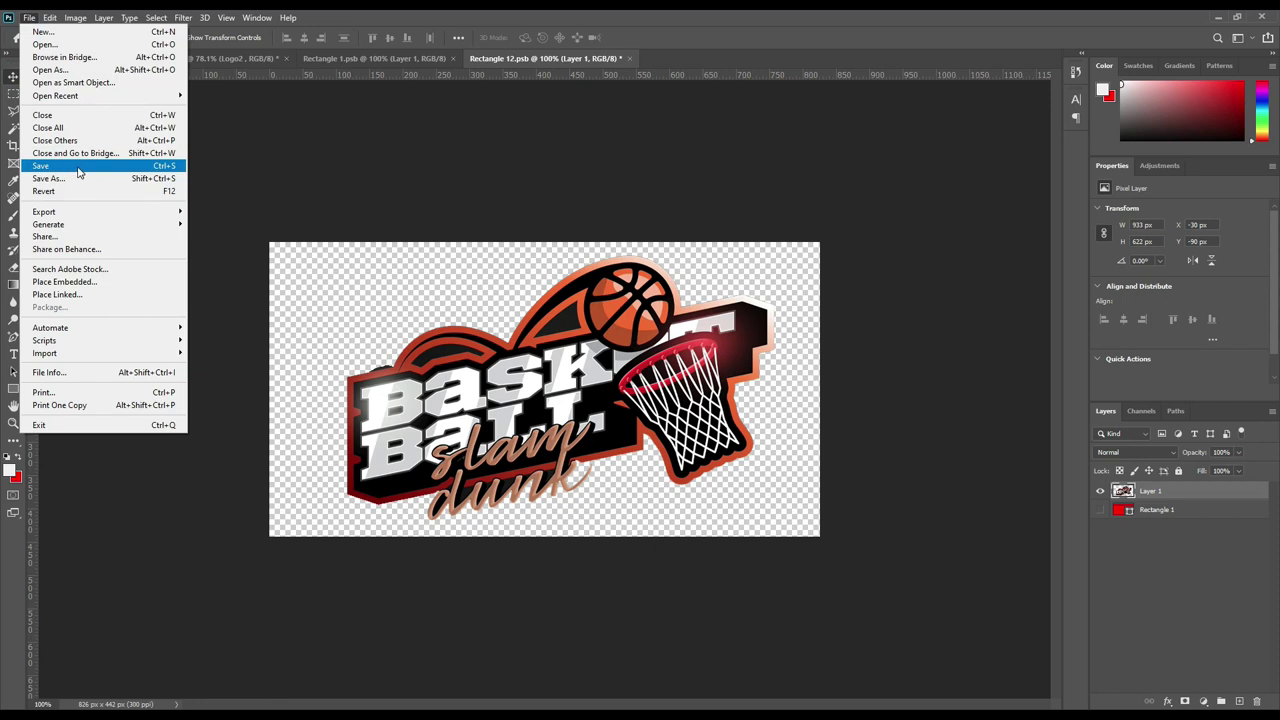
left_click(78, 168)
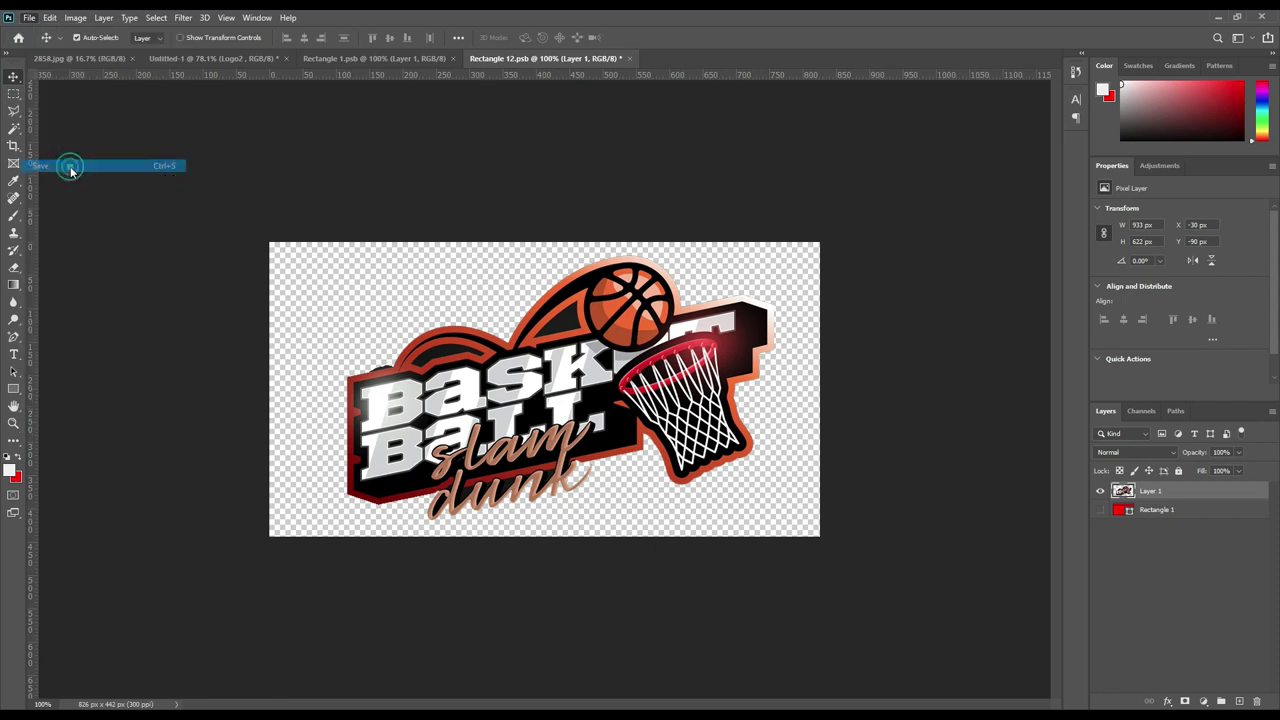
left_click(210, 58)
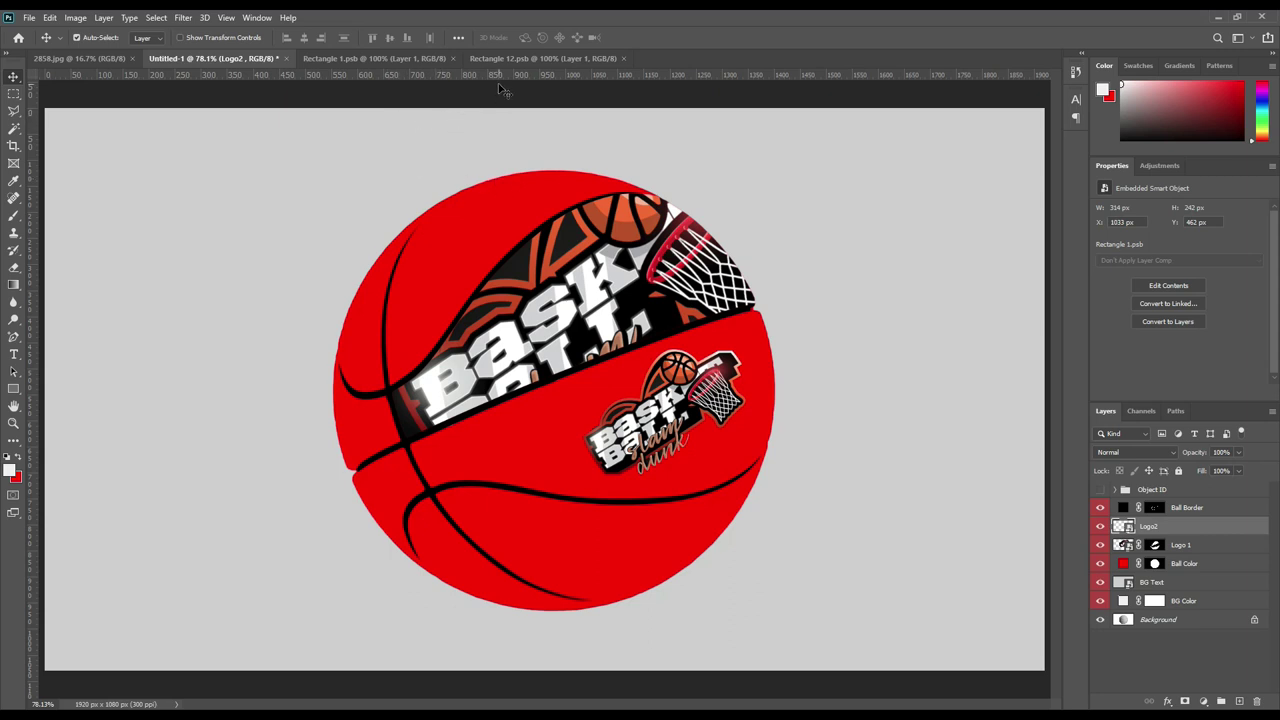
- In the first logo's document, enlarge the logo to about 107% and move it left and down
left_click(500, 58)
left_click(385, 58)
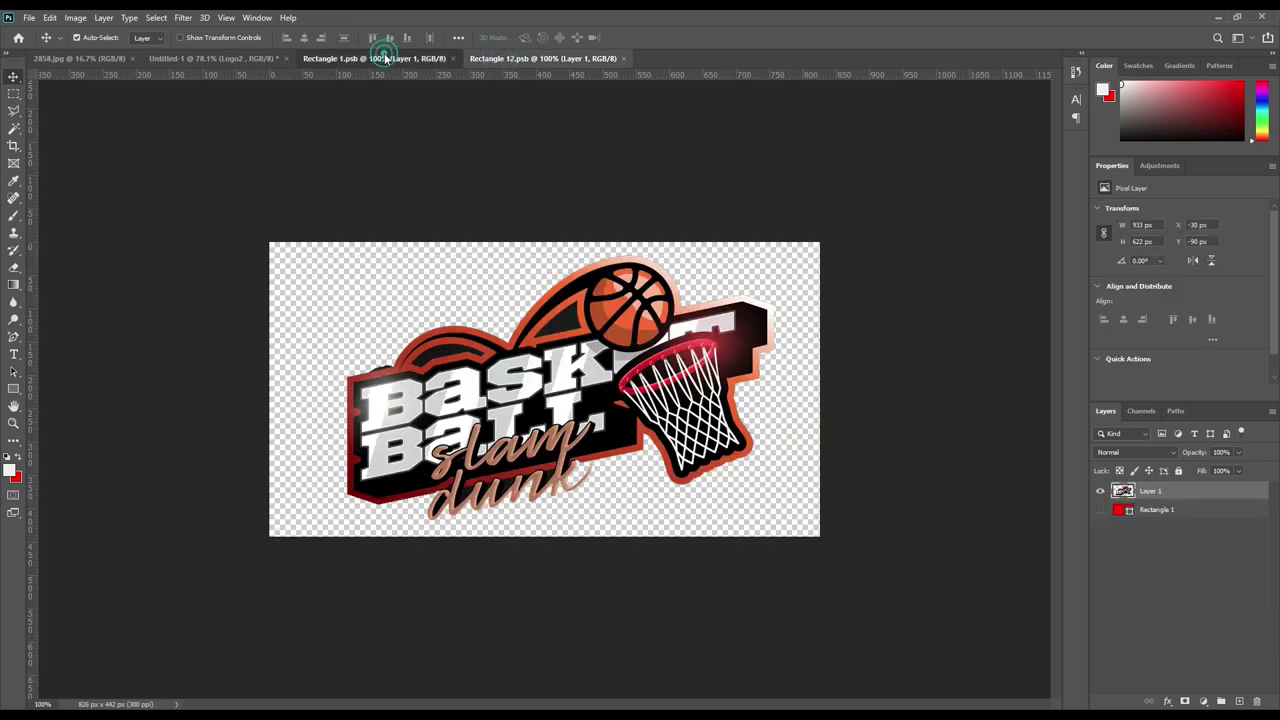
key("ctrl+t")
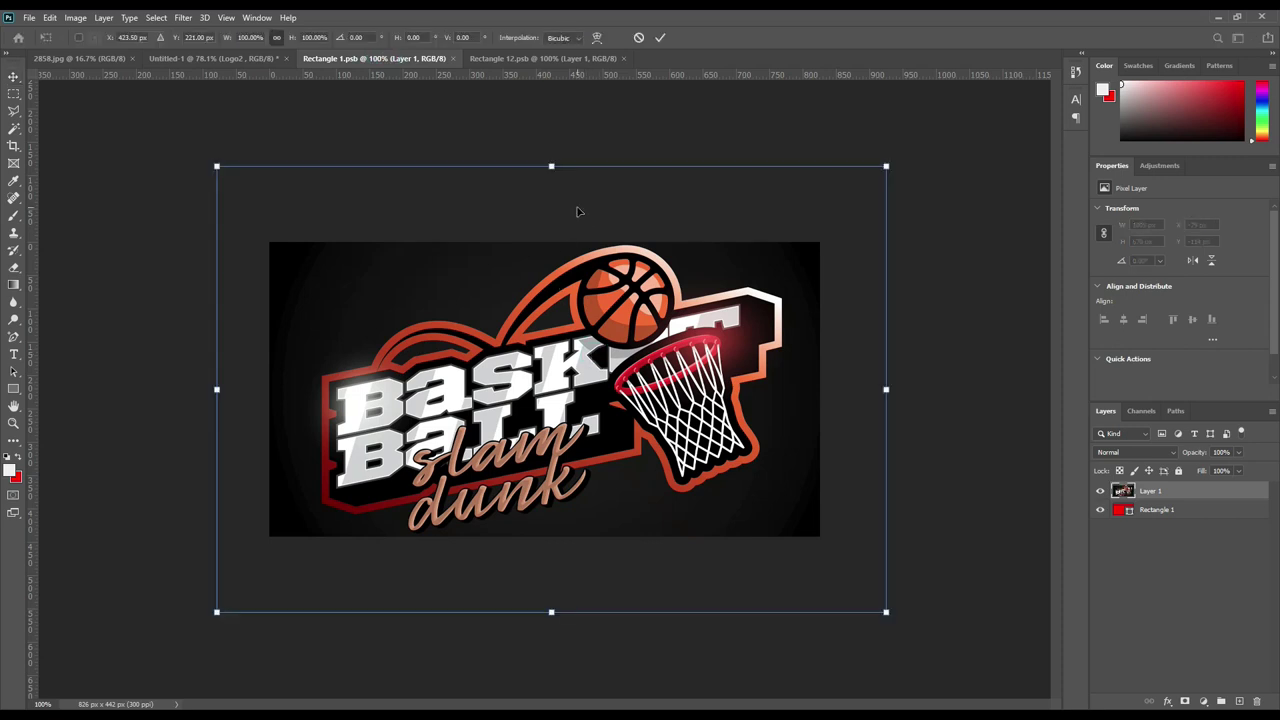
left_click_drag(550, 167, 550, 134)
left_click_drag(597, 330, 574, 349)
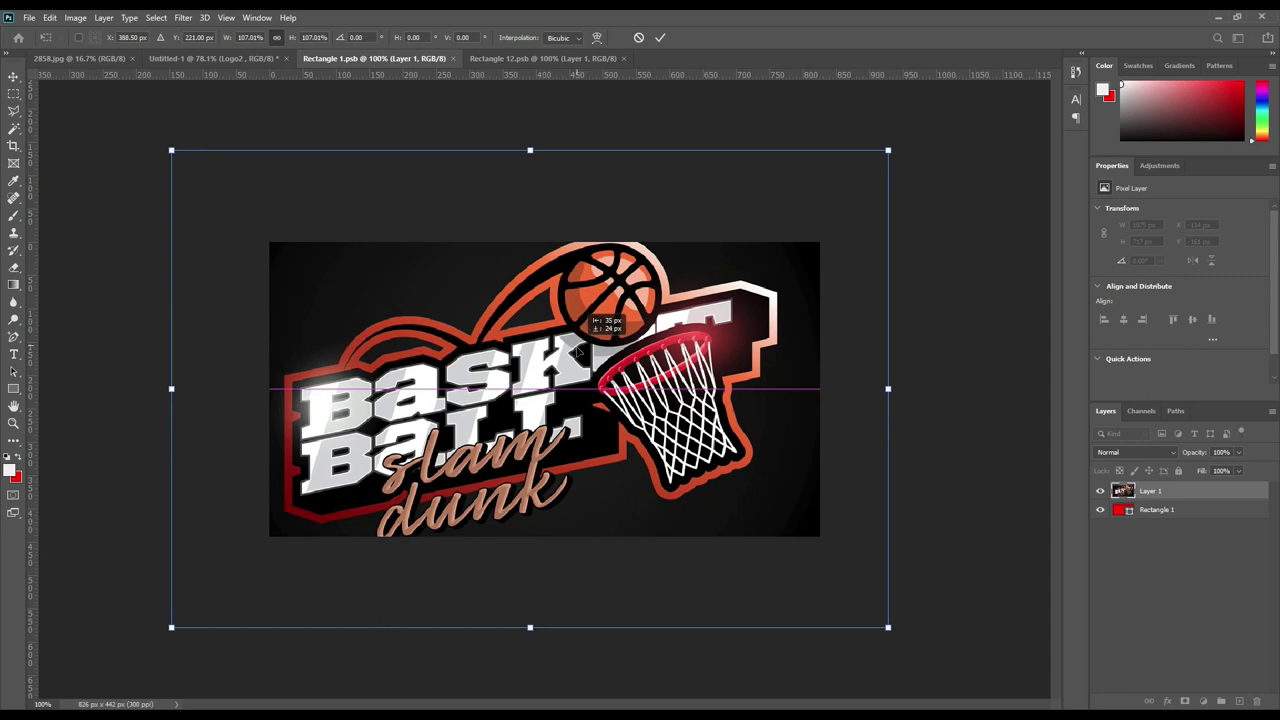
mouse_move(573, 349)
left_mouse_down()
mouse_move(519, 454)
mouse_move(498, 541)
left_mouse_up()
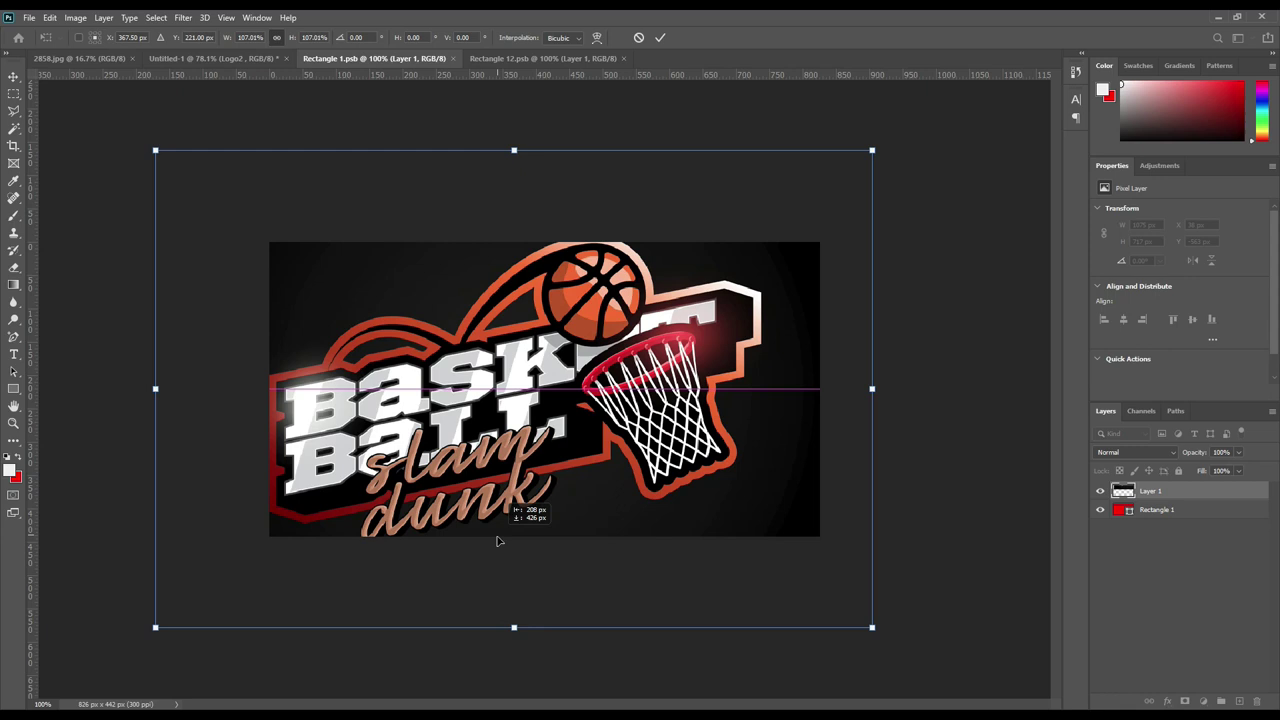
left_click(660, 37)
- Save the Logo 1 contents and return to the basketball composition
left_click(30, 17)
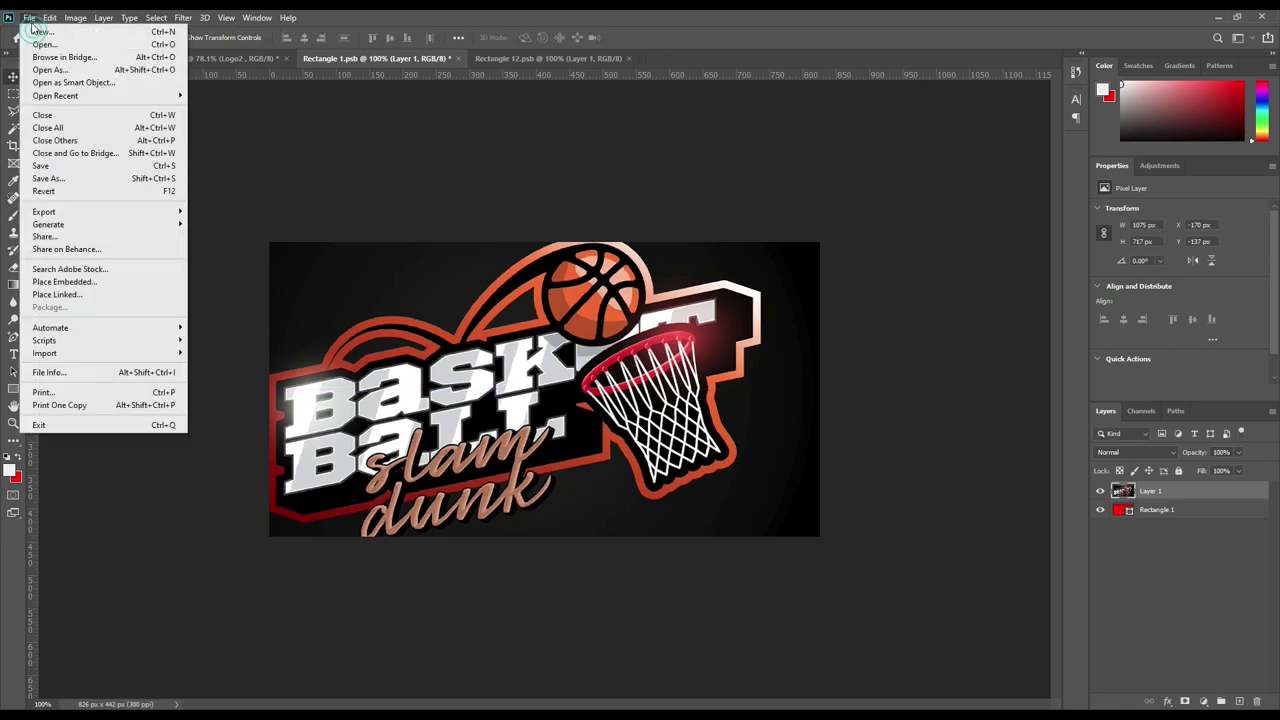
left_click(40, 163)
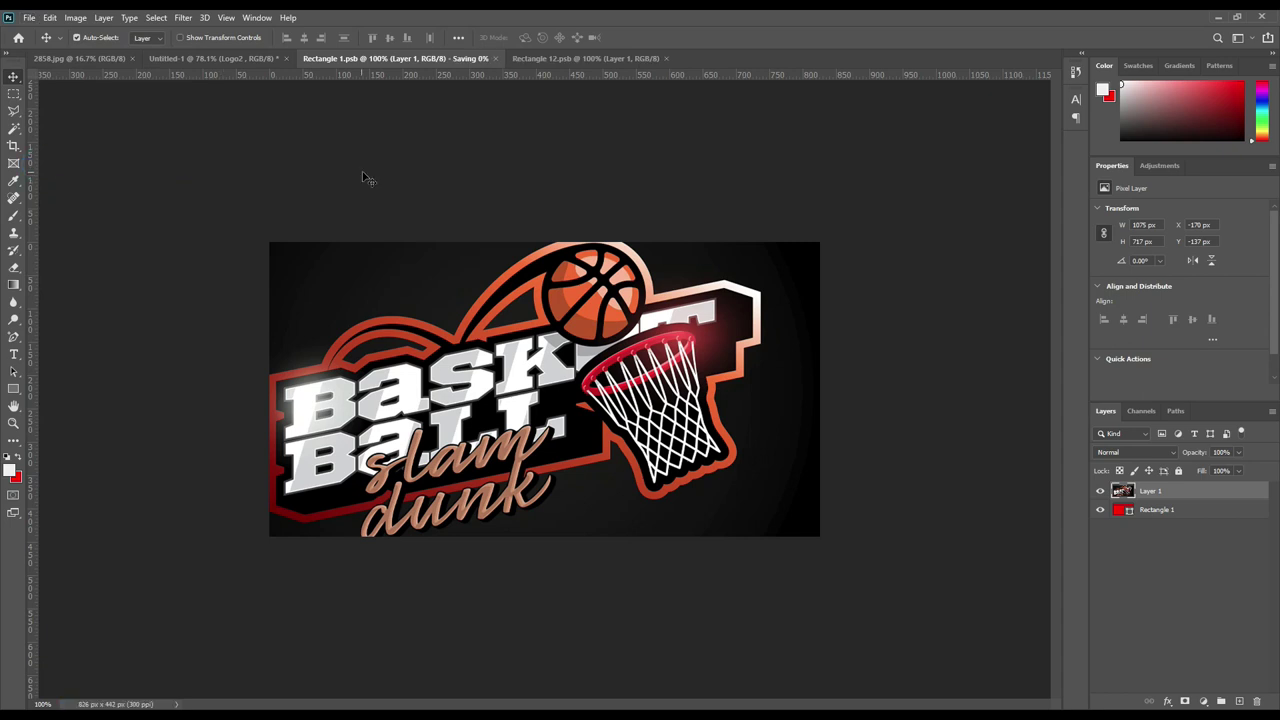
left_click(256, 60)
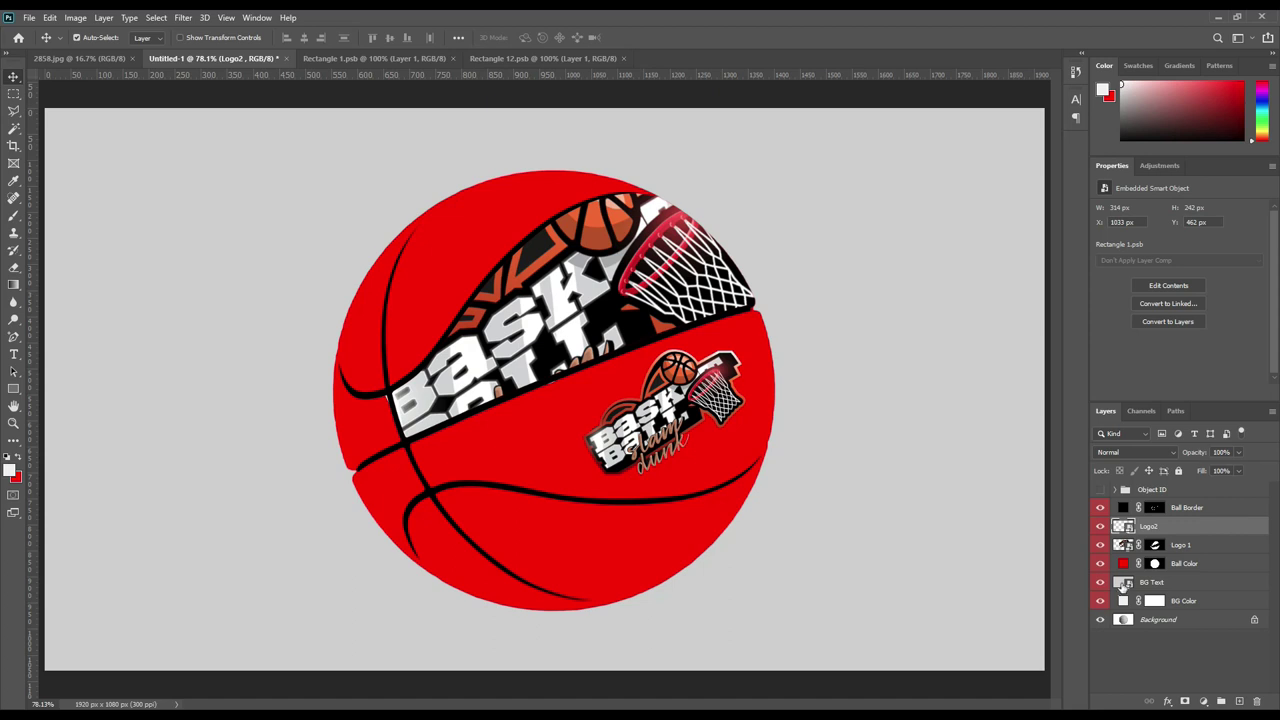
- Recolour the Ball Color fill to orange #f66921, sampled from the logo
double_click(1124, 565)
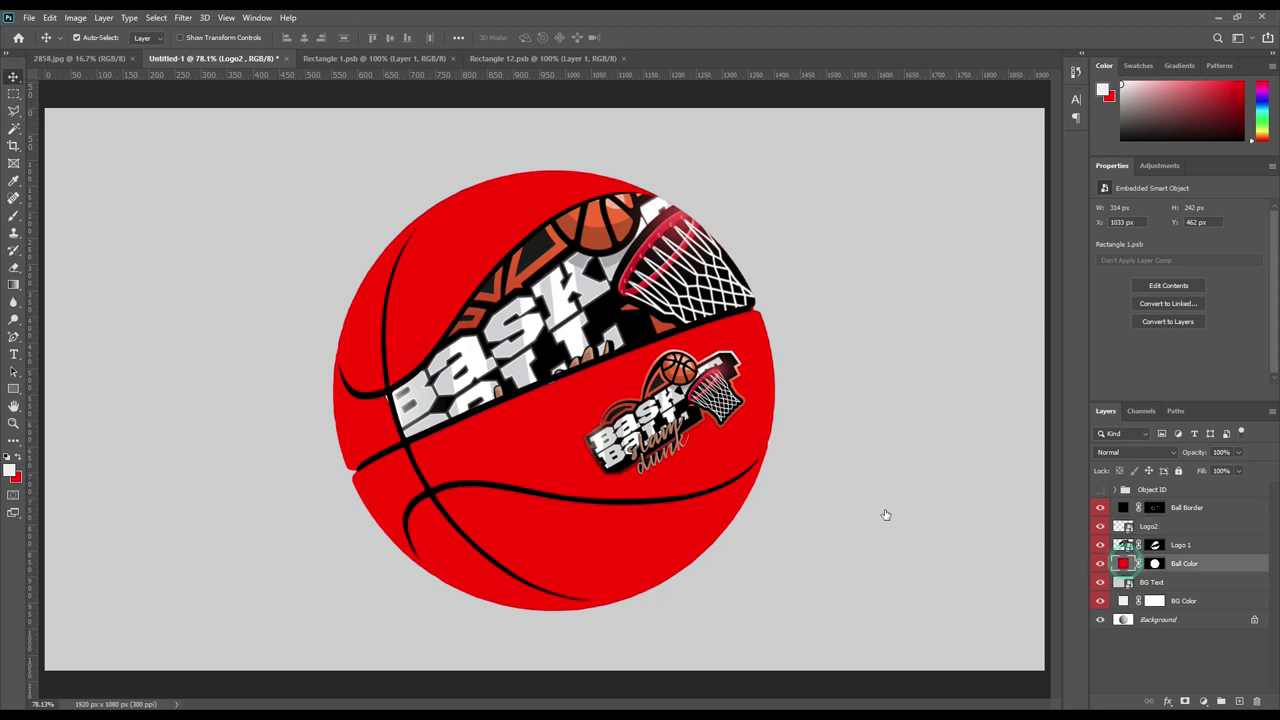
left_click(606, 214)
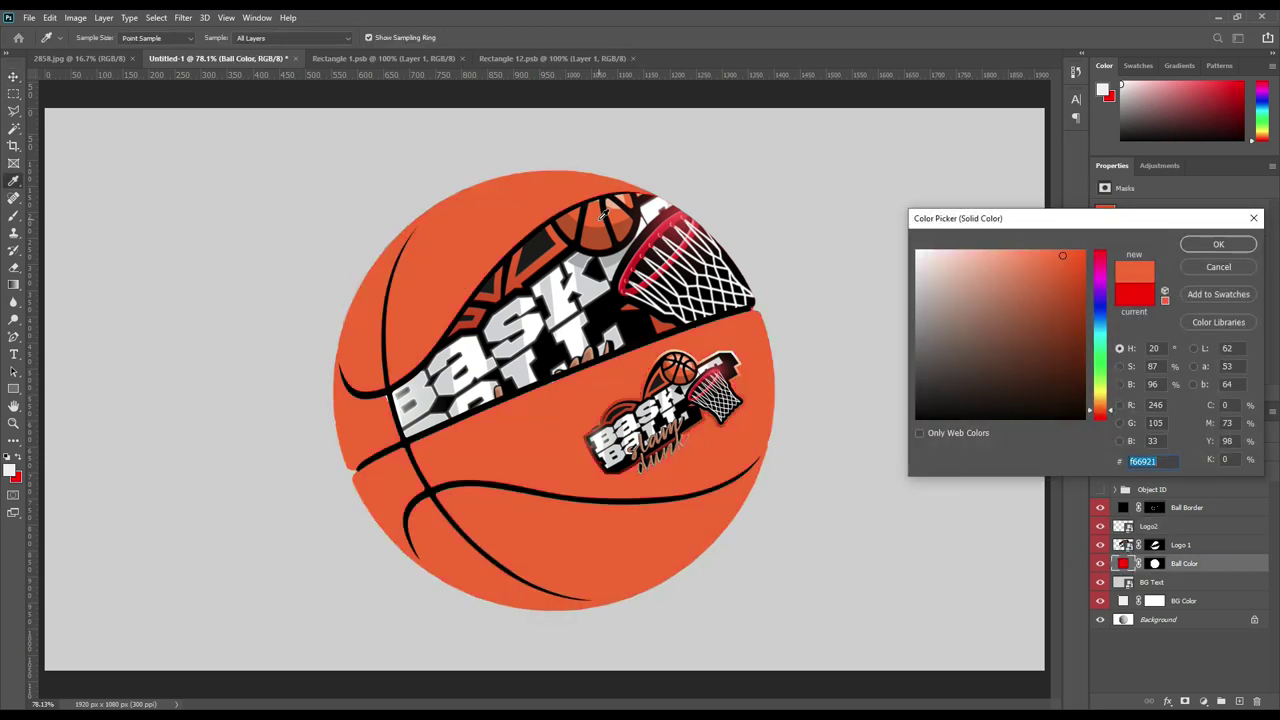
left_click(1186, 245)
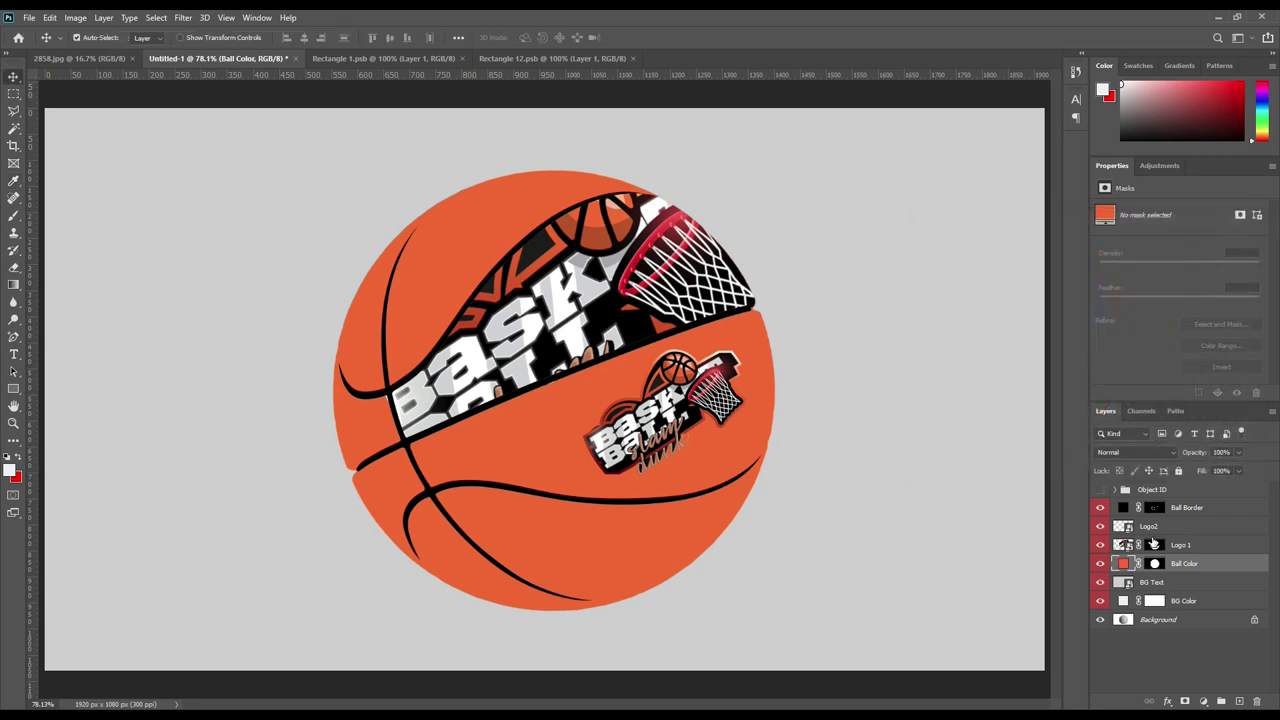
left_click(1178, 511)
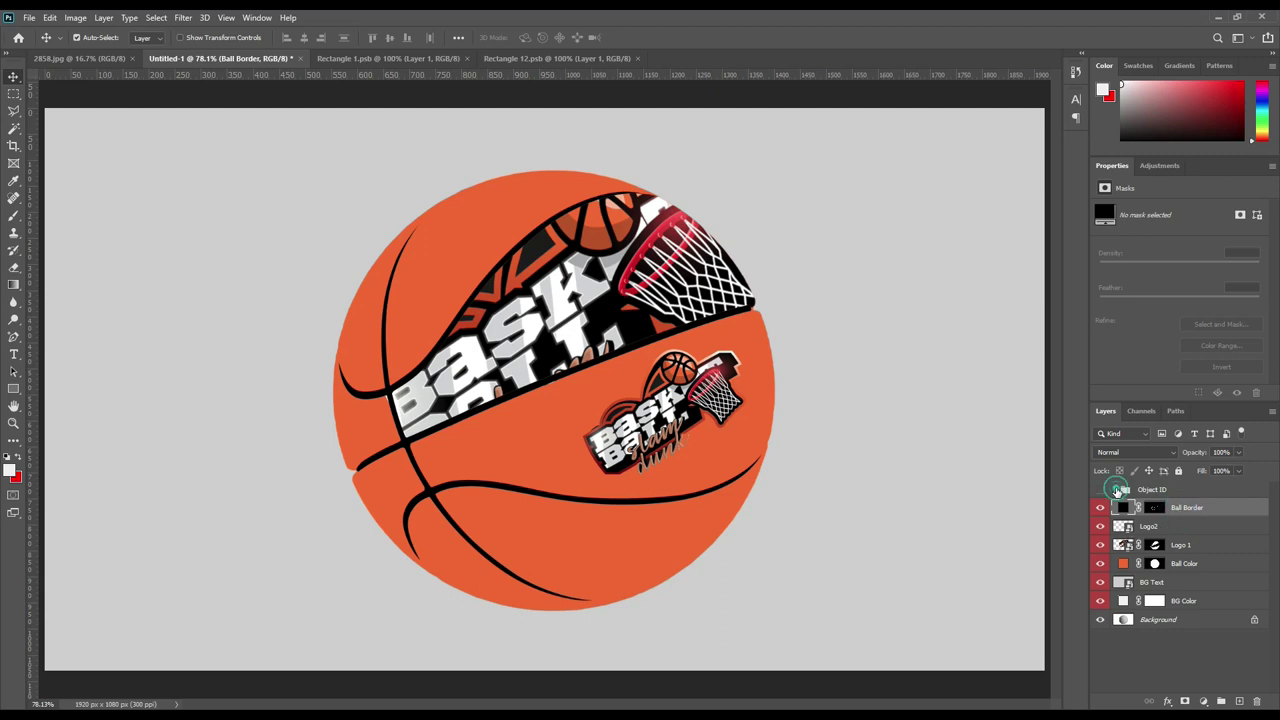
- Copy the textured ball from Background into Layer 3 using the Object ID selection, and move it to the top
left_click(1115, 489)
left_click(1133, 526, "ctrl")
left_click(1115, 489)
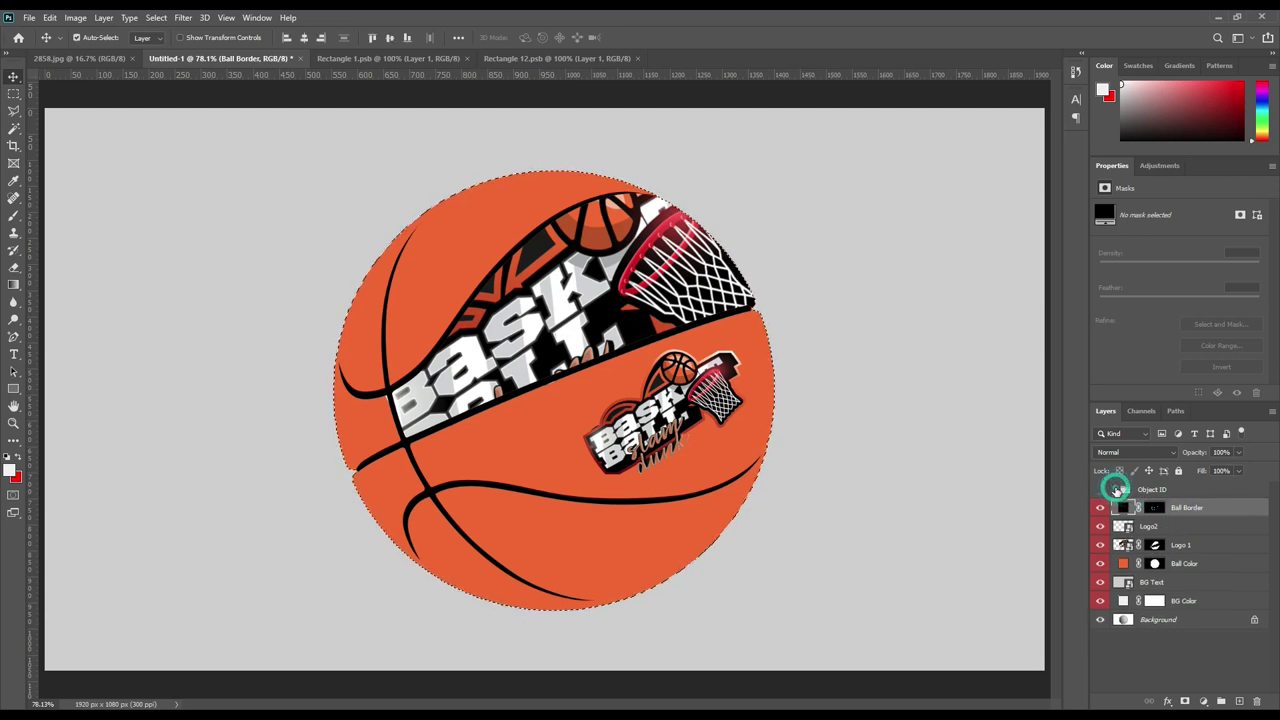
left_click(1190, 622)
key("ctrl+j")
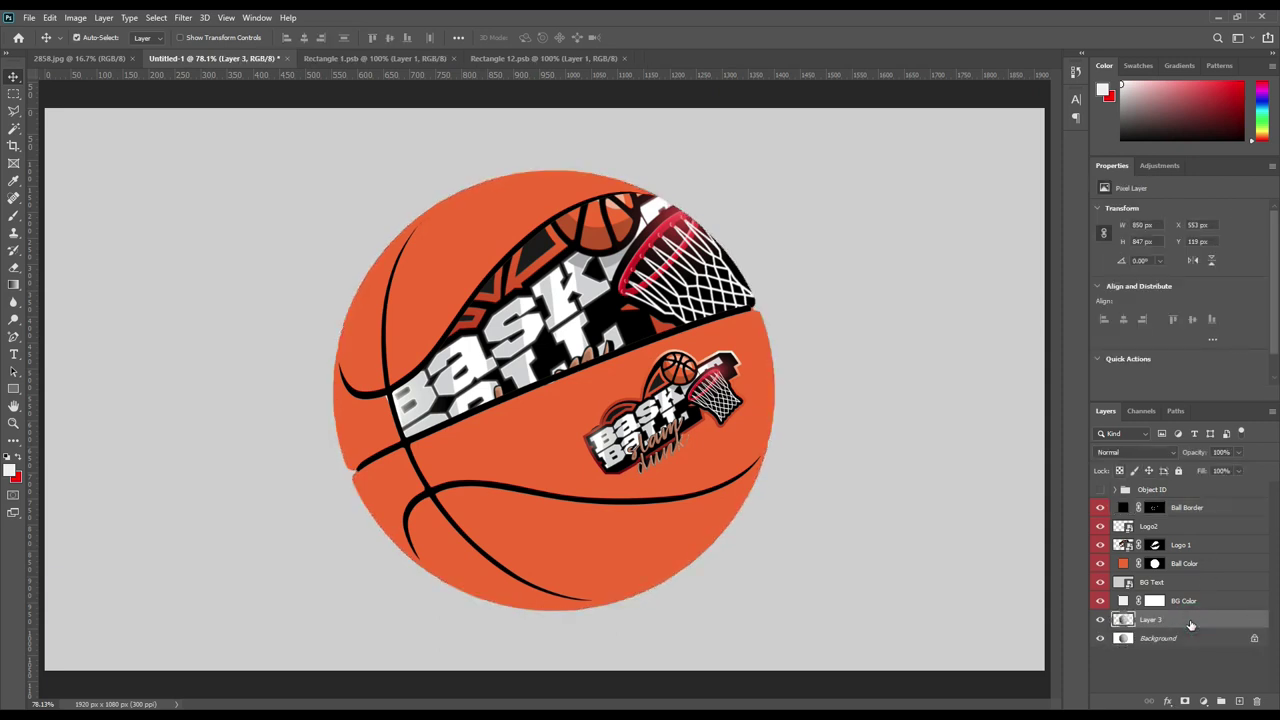
left_click_drag(1190, 623, 1189, 506)
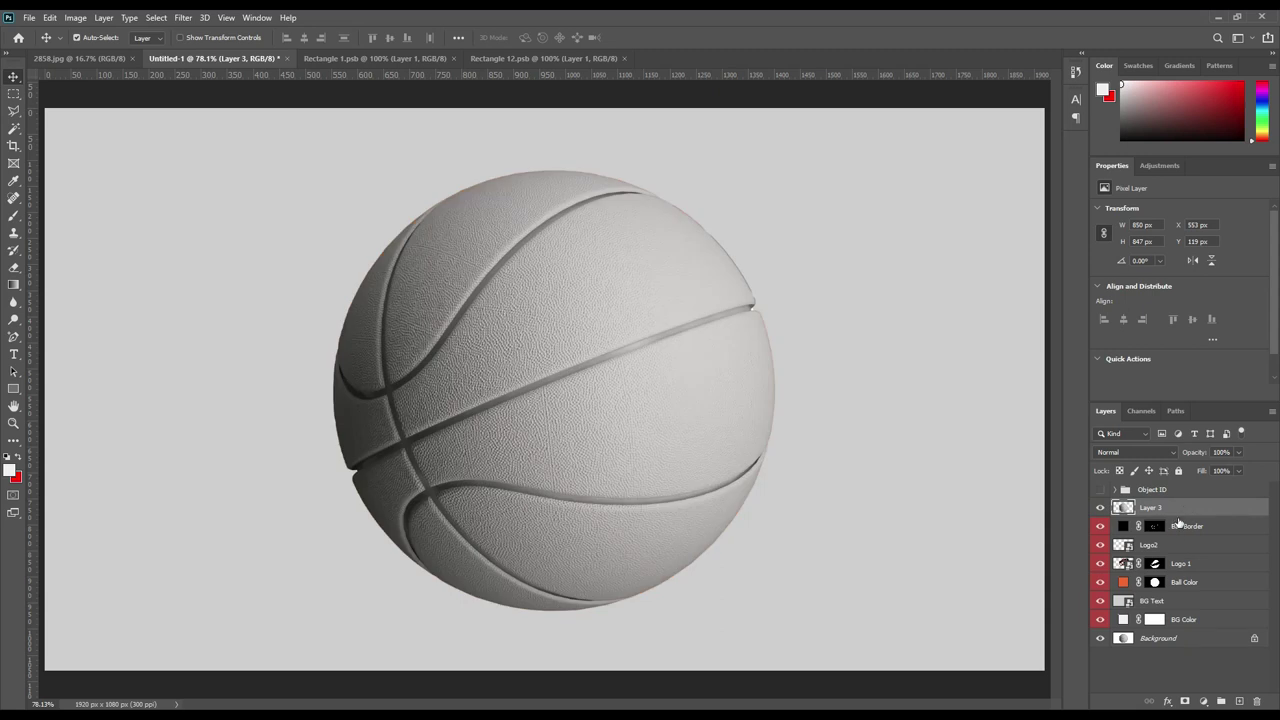
left_click(1151, 455)
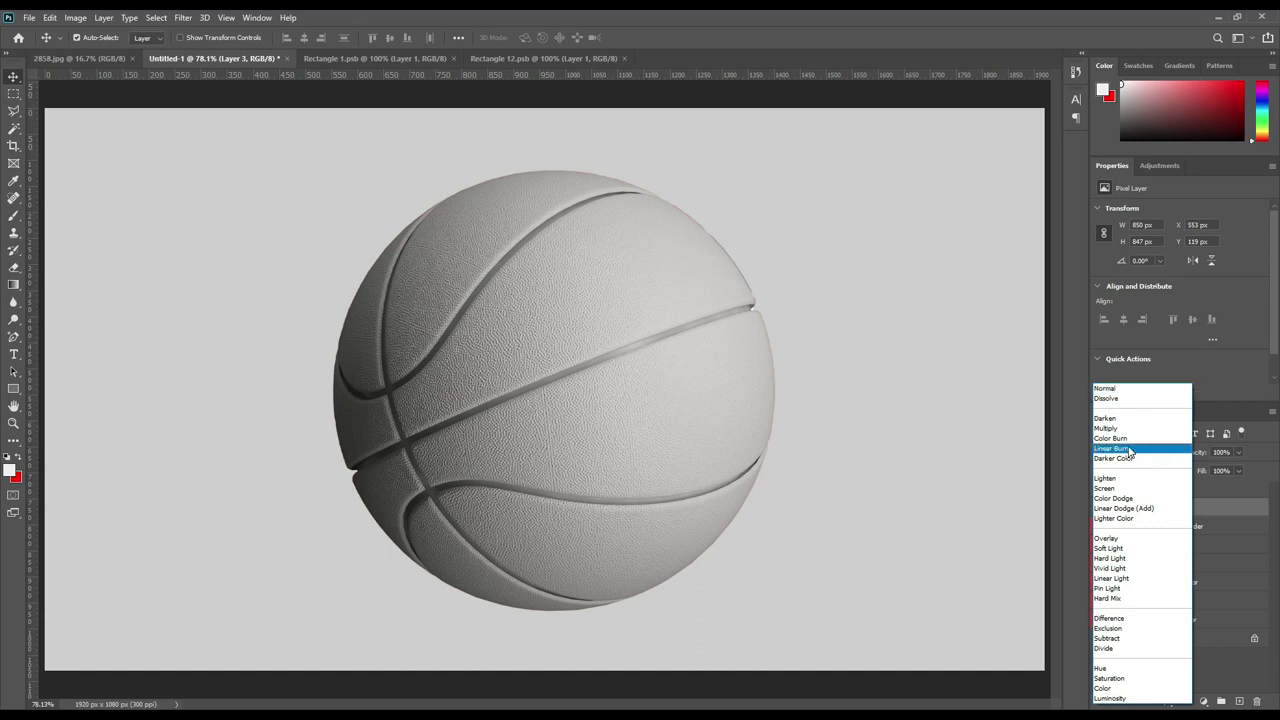
- Set Layer 3 to Linear Burn and rename it Shadow
left_click(1130, 449)
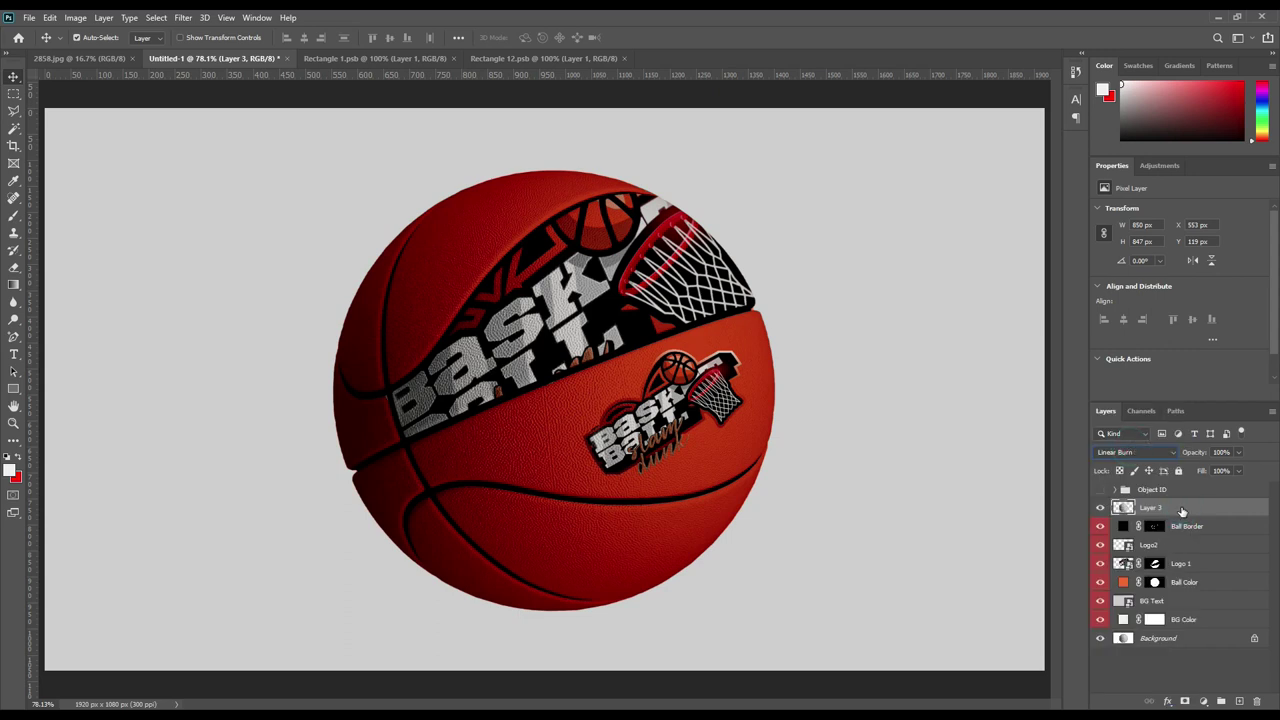
double_click(1152, 508)
type("Shadow")
key("Return")
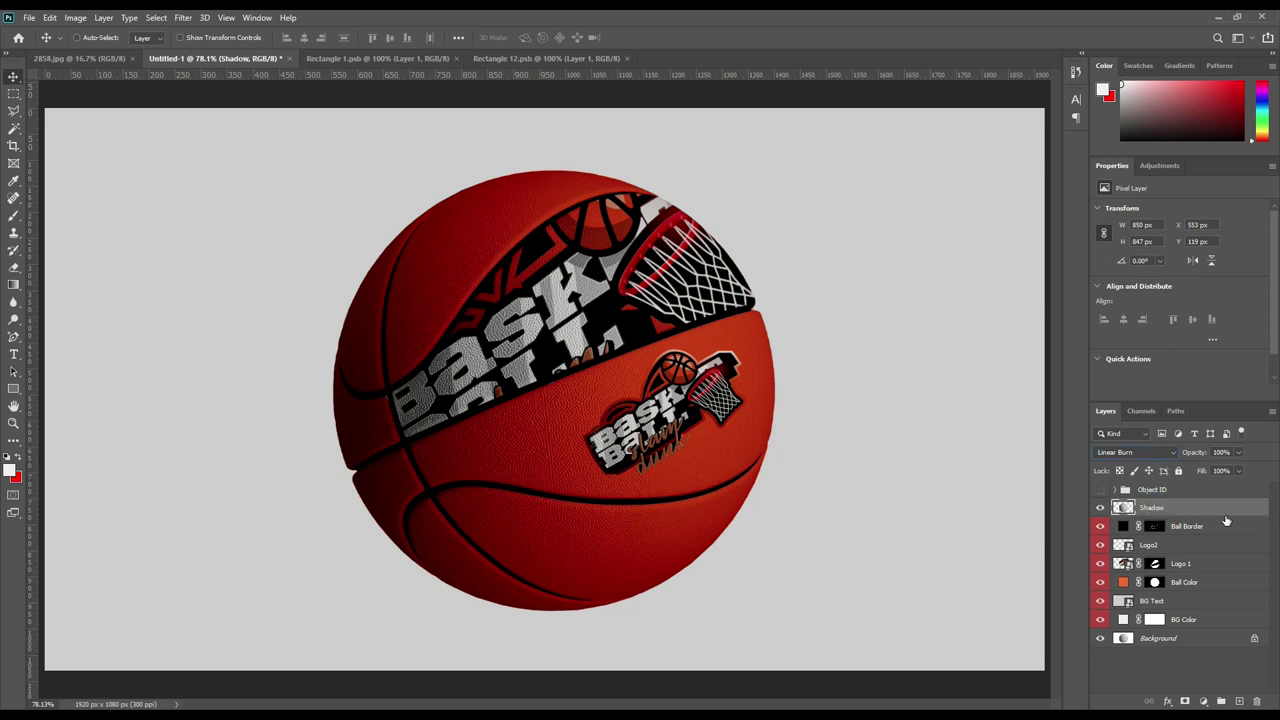
- Duplicate Shadow twice, naming the copies Midtone and Light
key("ctrl+j")
key("ctrl+j")
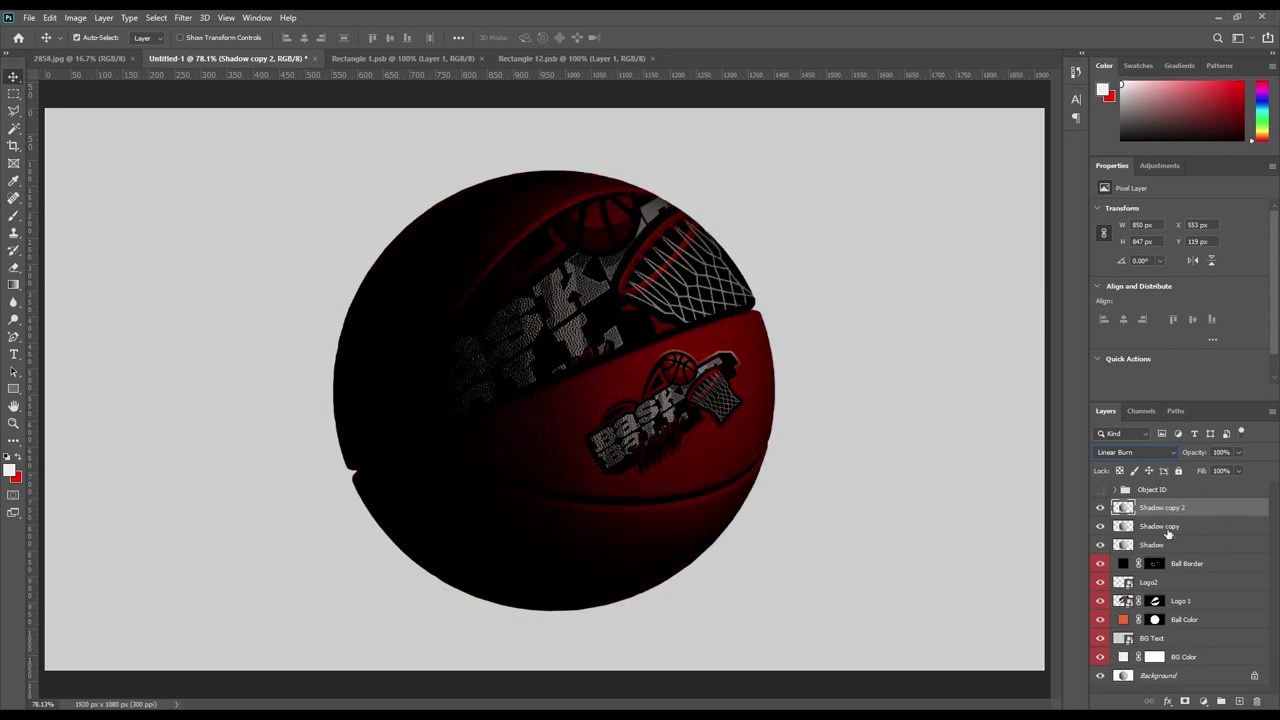
double_click(1163, 527)
type("M")
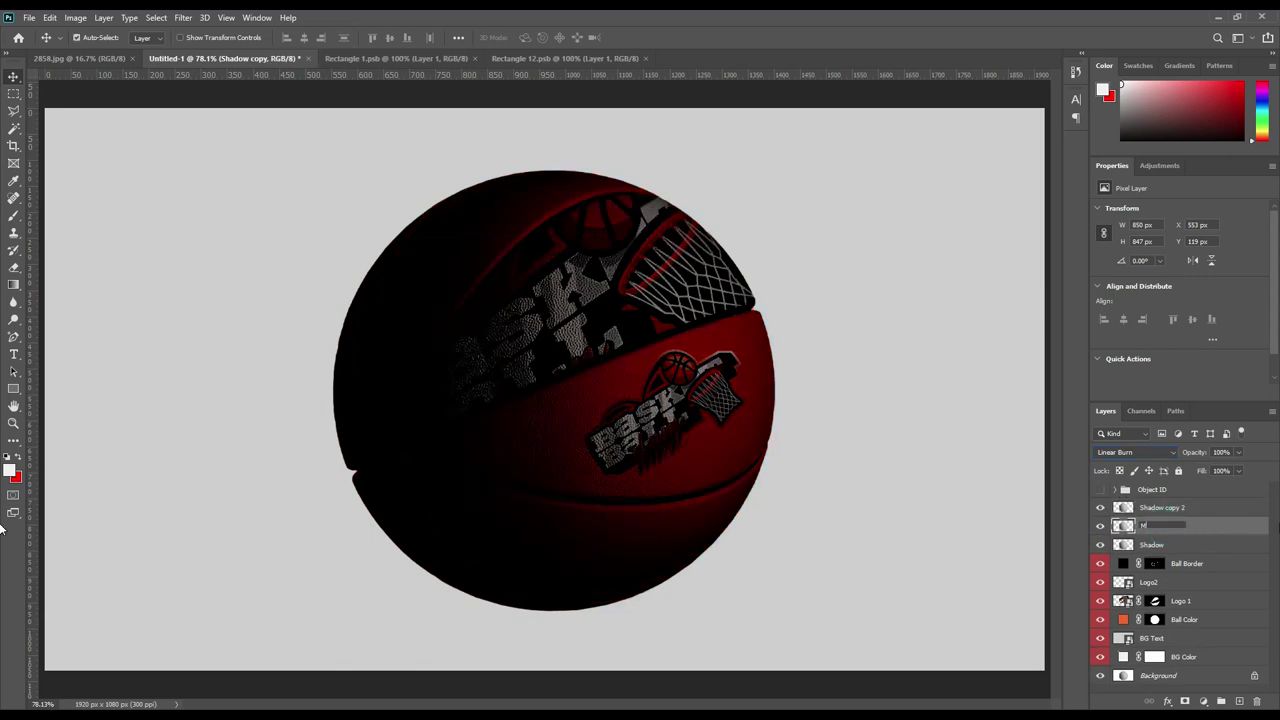
type("e")
key("Return")
double_click(1163, 507)
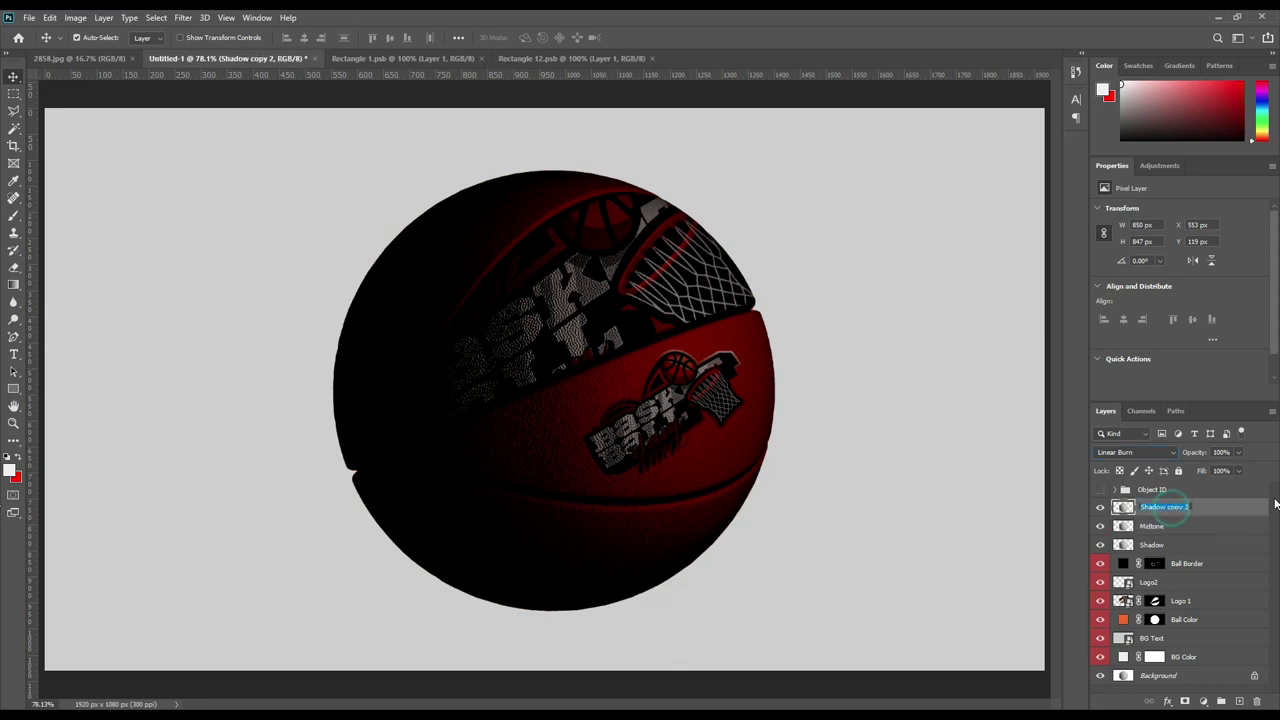
type("Ht")
key("Return")
- Hide the Light layer, keep Midtone visible, and select Midtone
left_click_drag(1100, 508, 1100, 526)
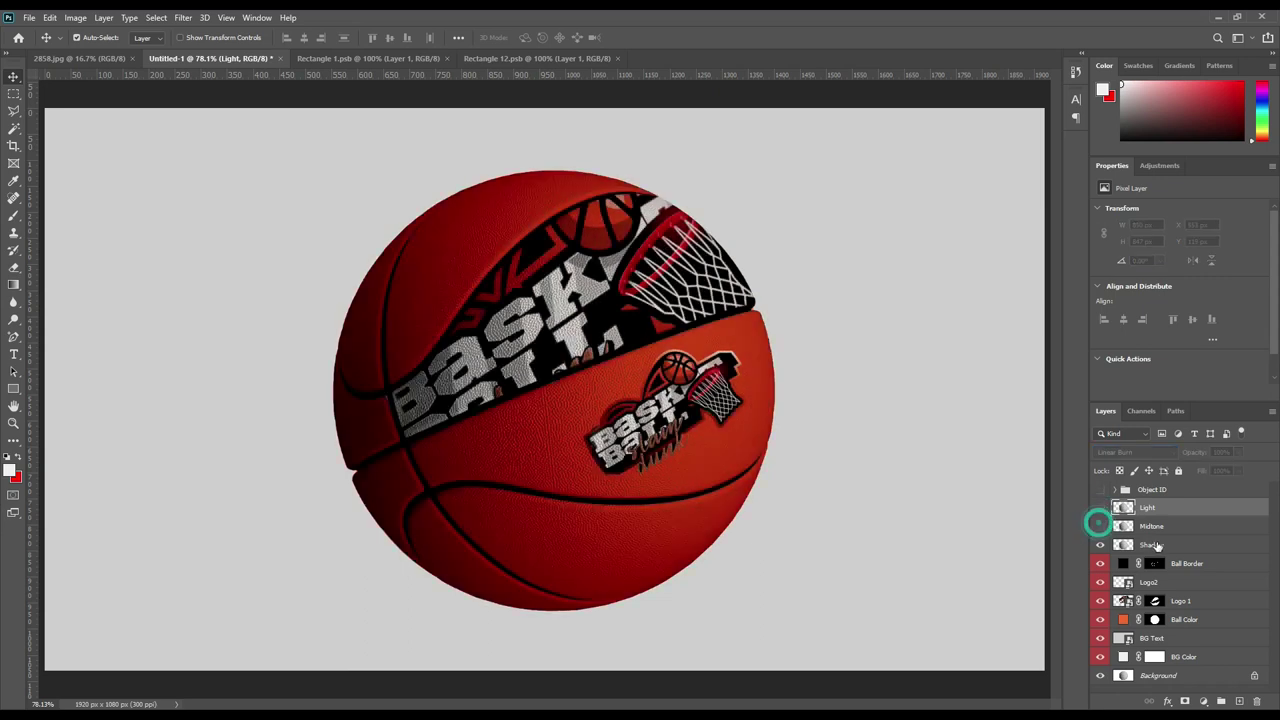
left_click(1152, 544)
left_click(1100, 526)
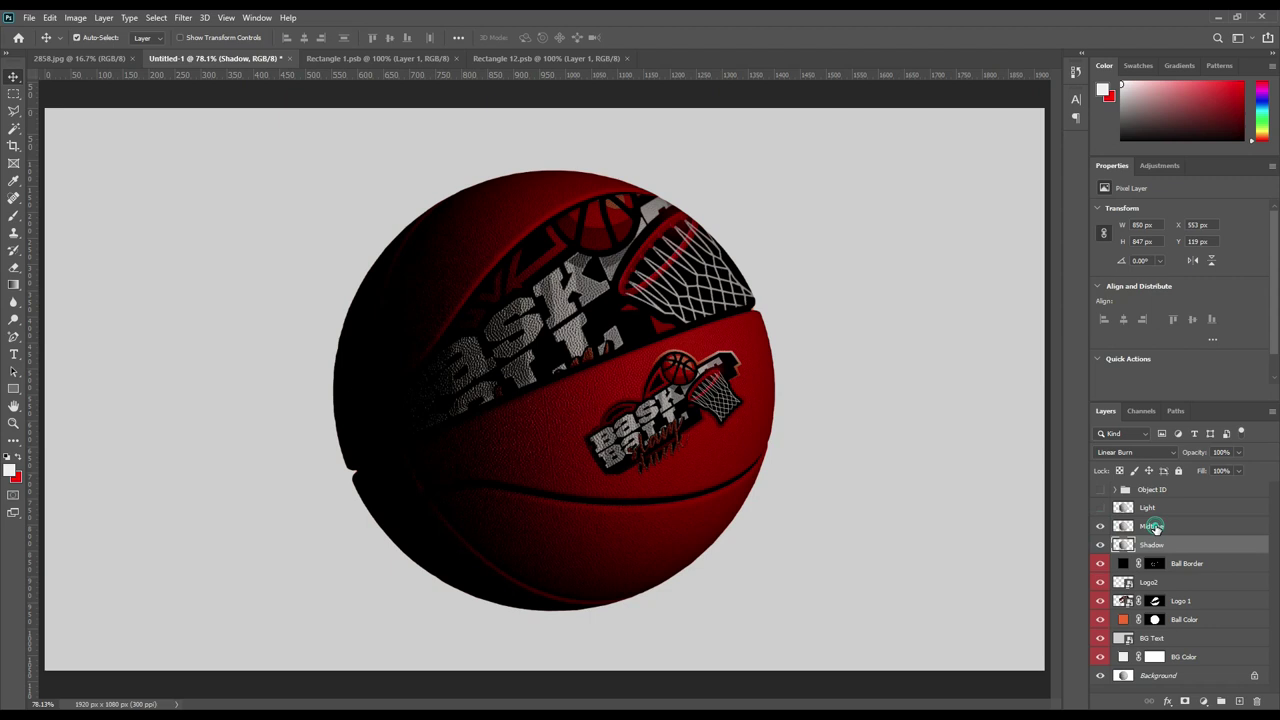
left_click(1153, 526)
left_click(1150, 452)
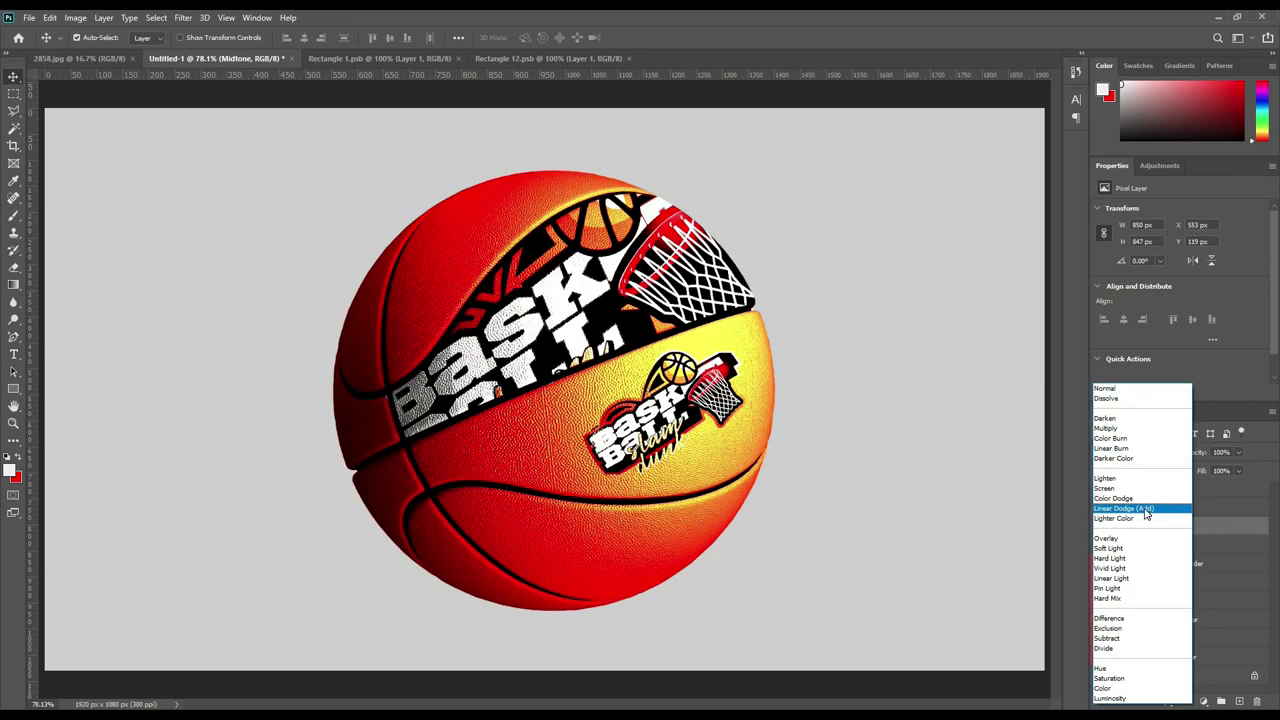
- Blend Midtone with Linear Dodge (Add) and raise its Levels black input to 148
left_click(1150, 510)
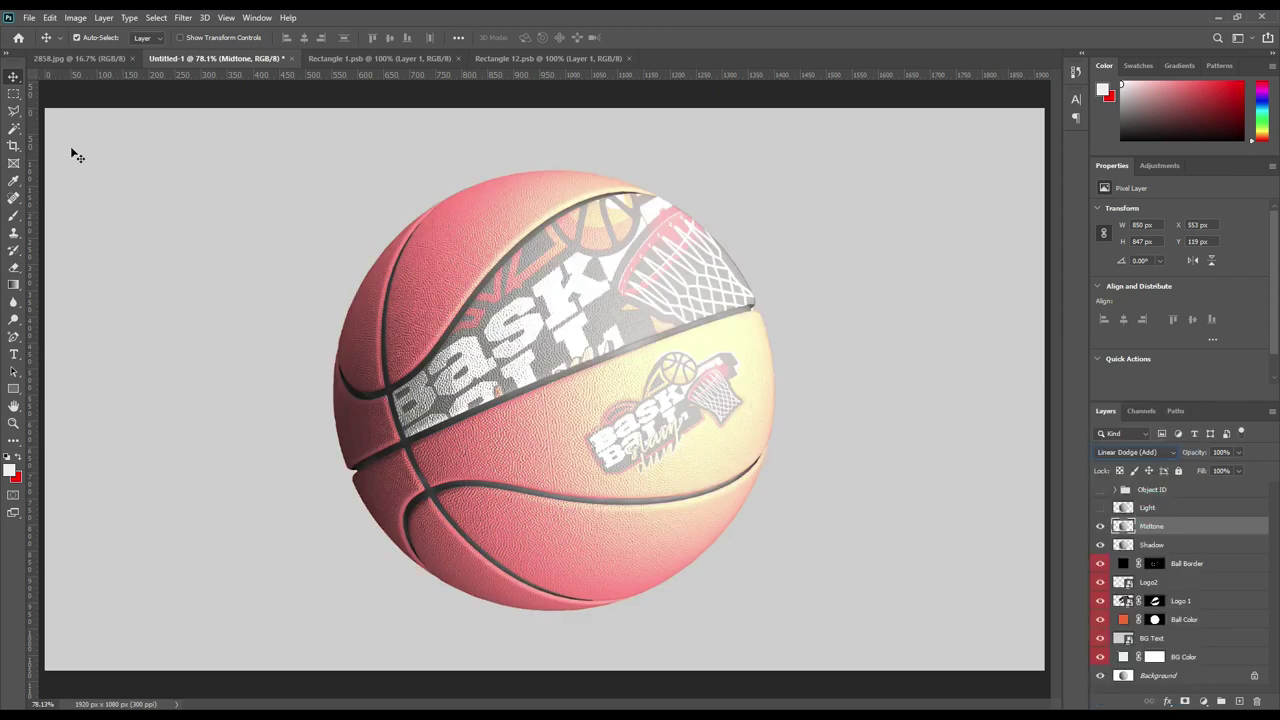
left_click(75, 18)
left_click(232, 68)
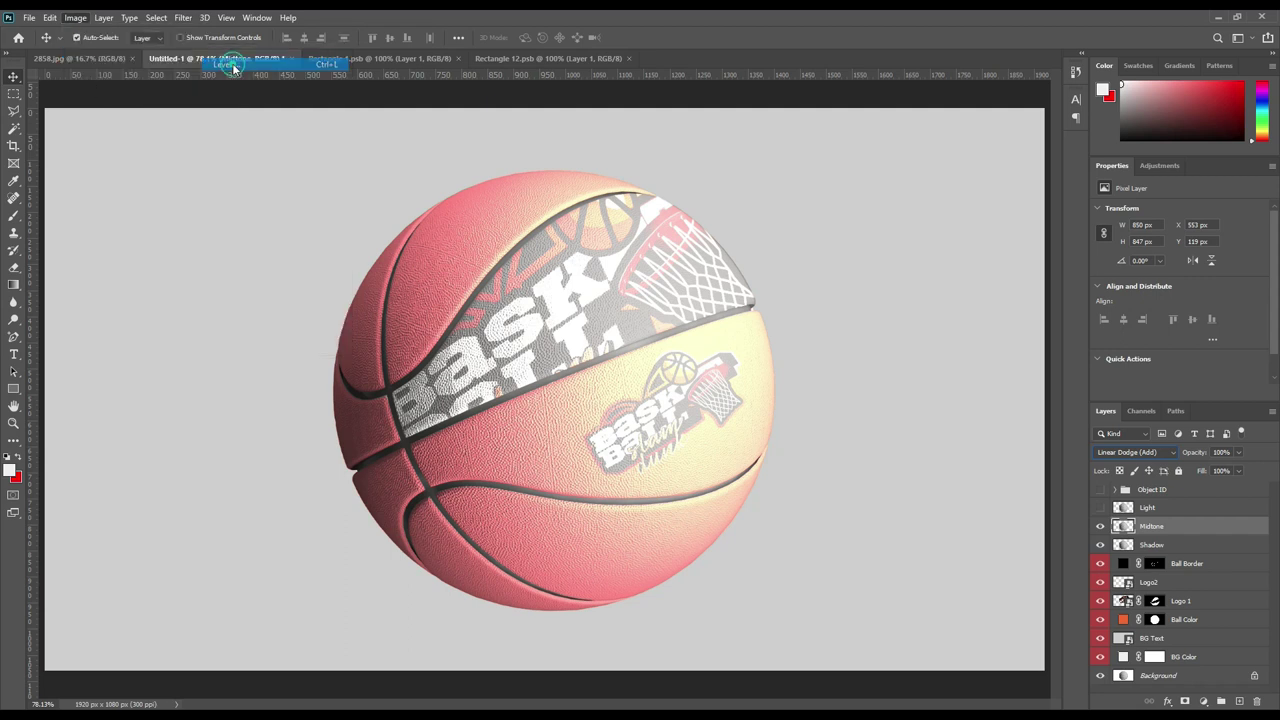
left_click_drag(902, 322, 999, 320)
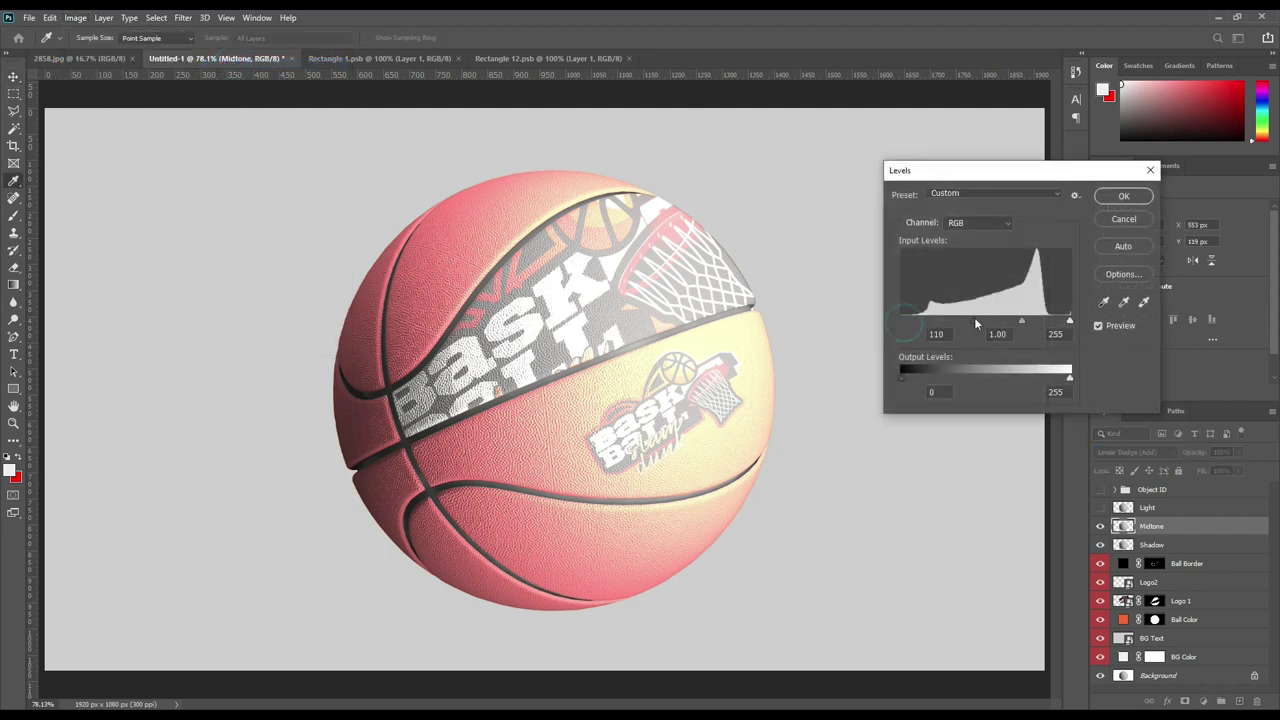
left_click(999, 320)
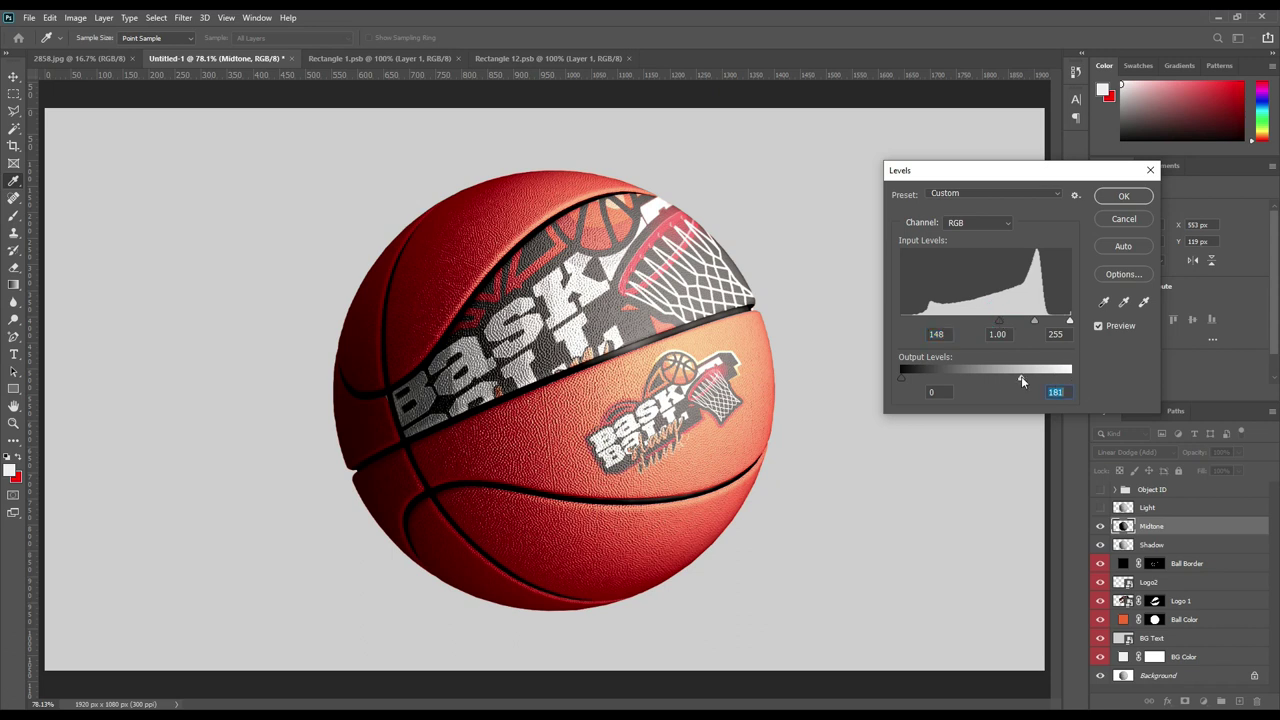
left_click_drag(1025, 381, 982, 381)
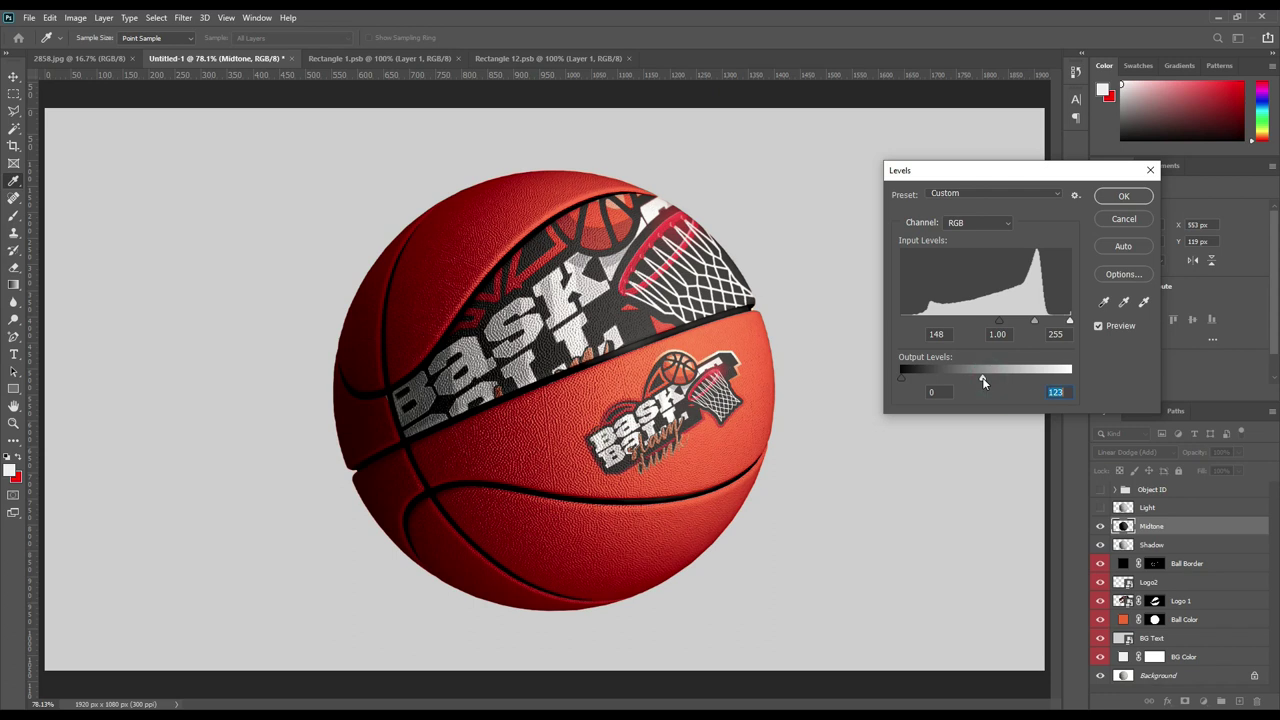
left_click(1112, 197)
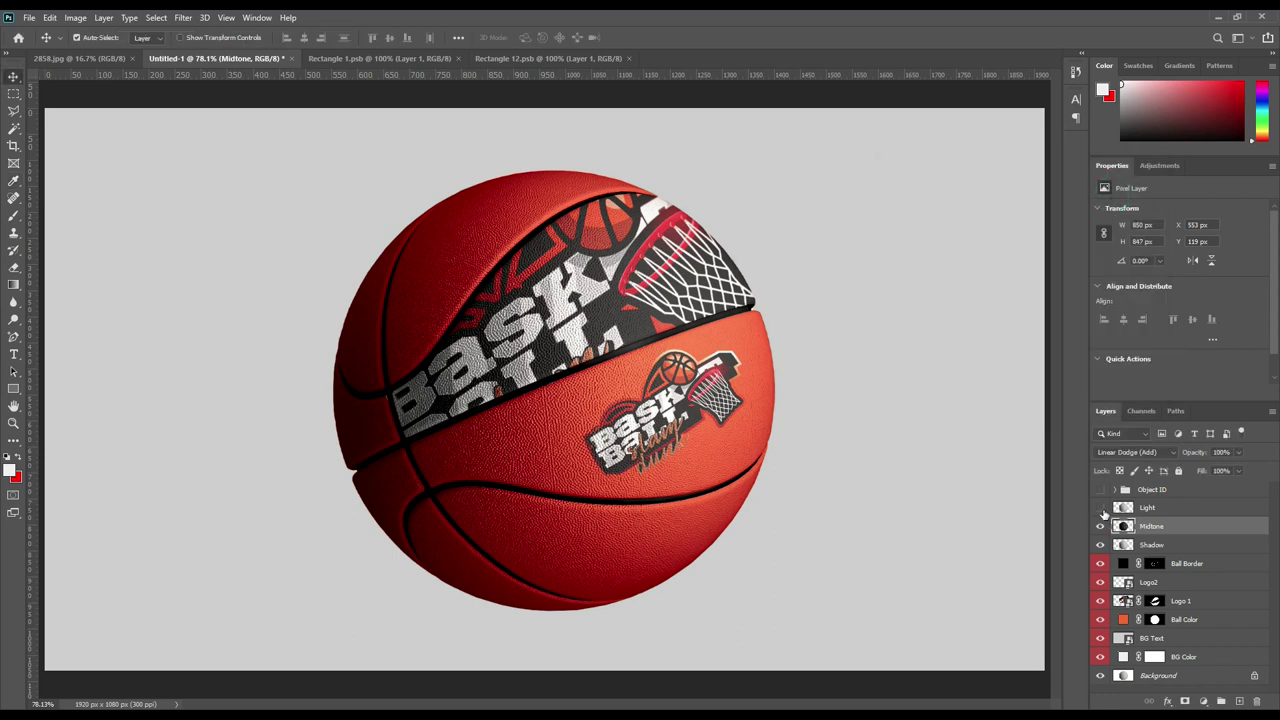
- Show Light, blend it as Screen, and lower its Levels white output to 146
left_click(1100, 508)
left_click(1165, 510)
left_click(1146, 454)
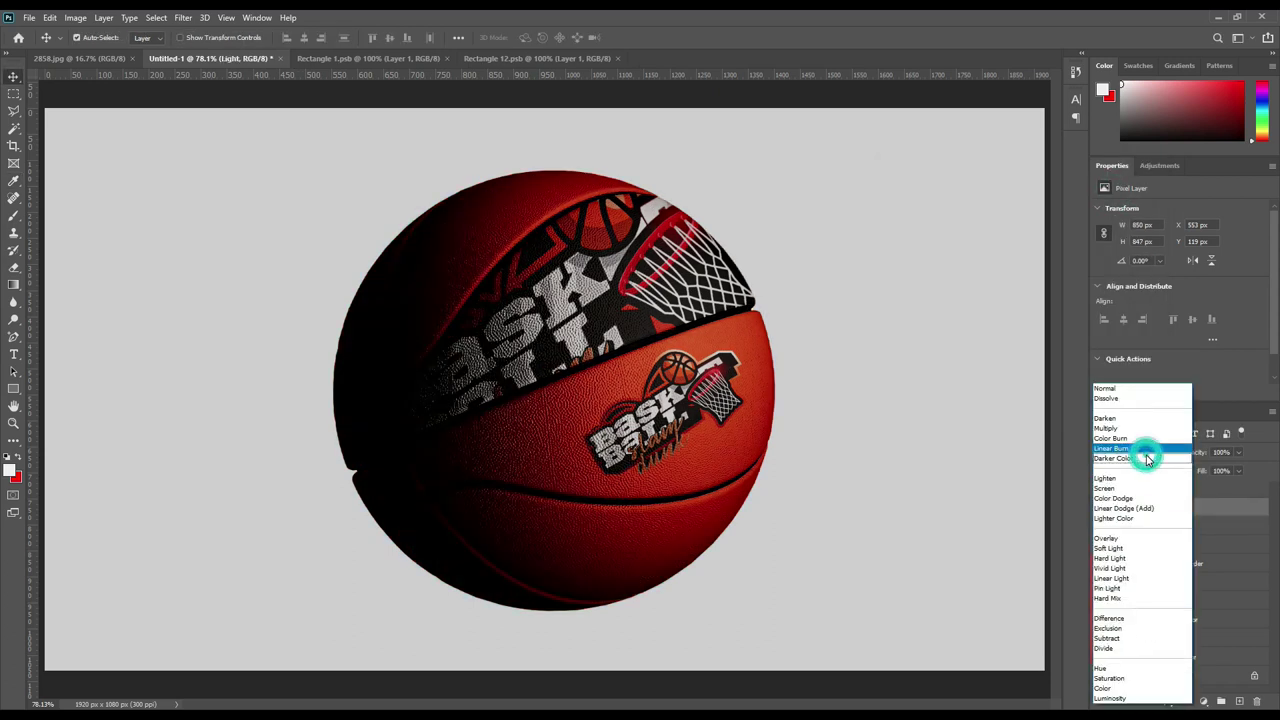
left_click(1117, 488)
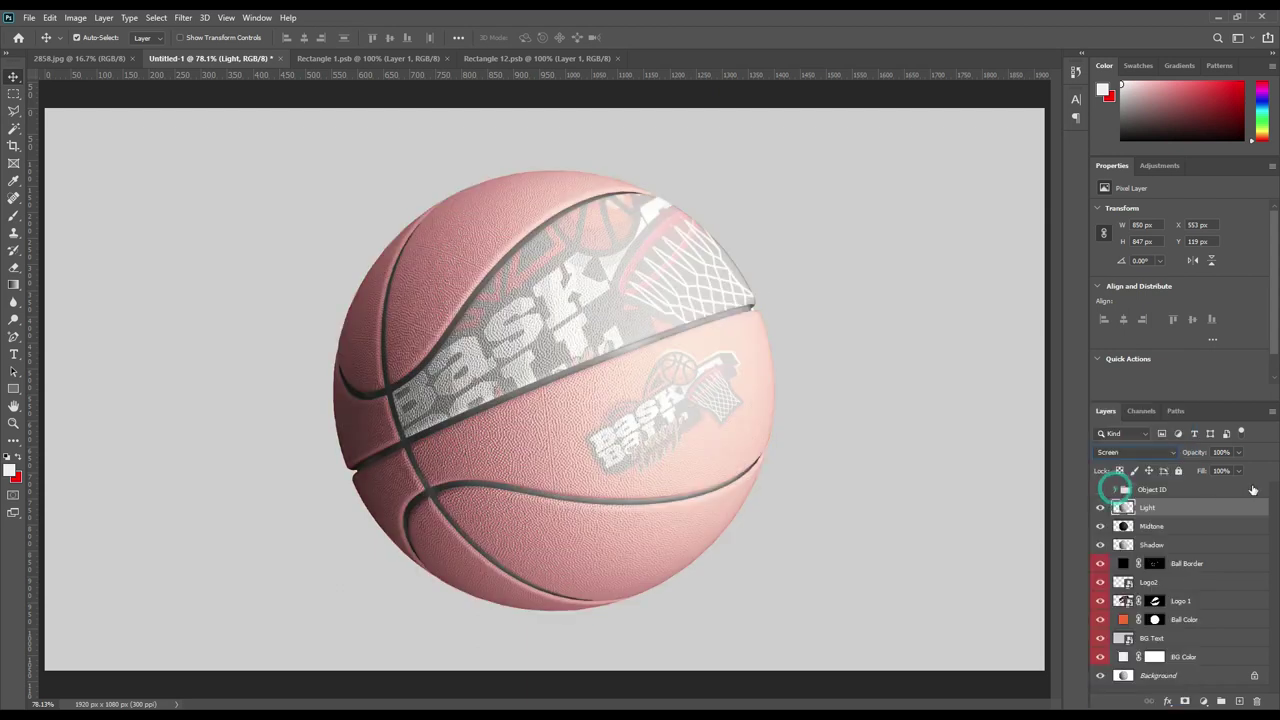
left_click(75, 17)
left_click(112, 51)
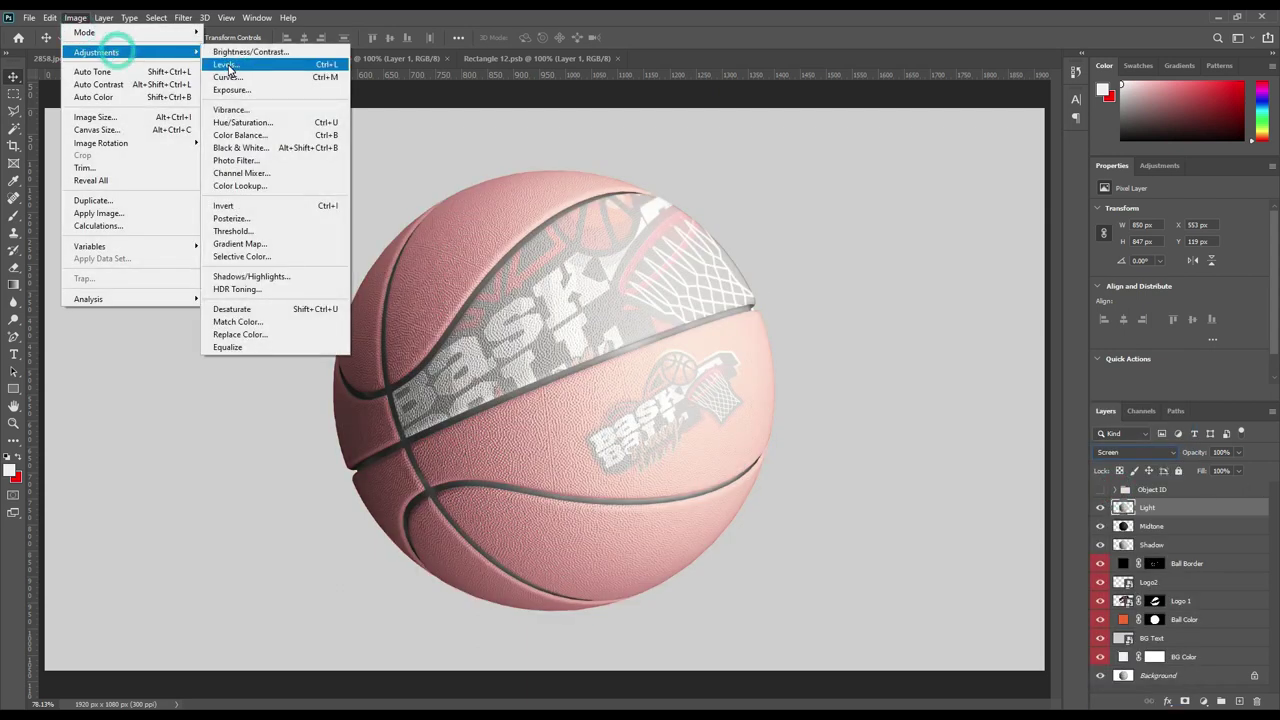
left_click(226, 64)
left_click_drag(901, 322, 1014, 320)
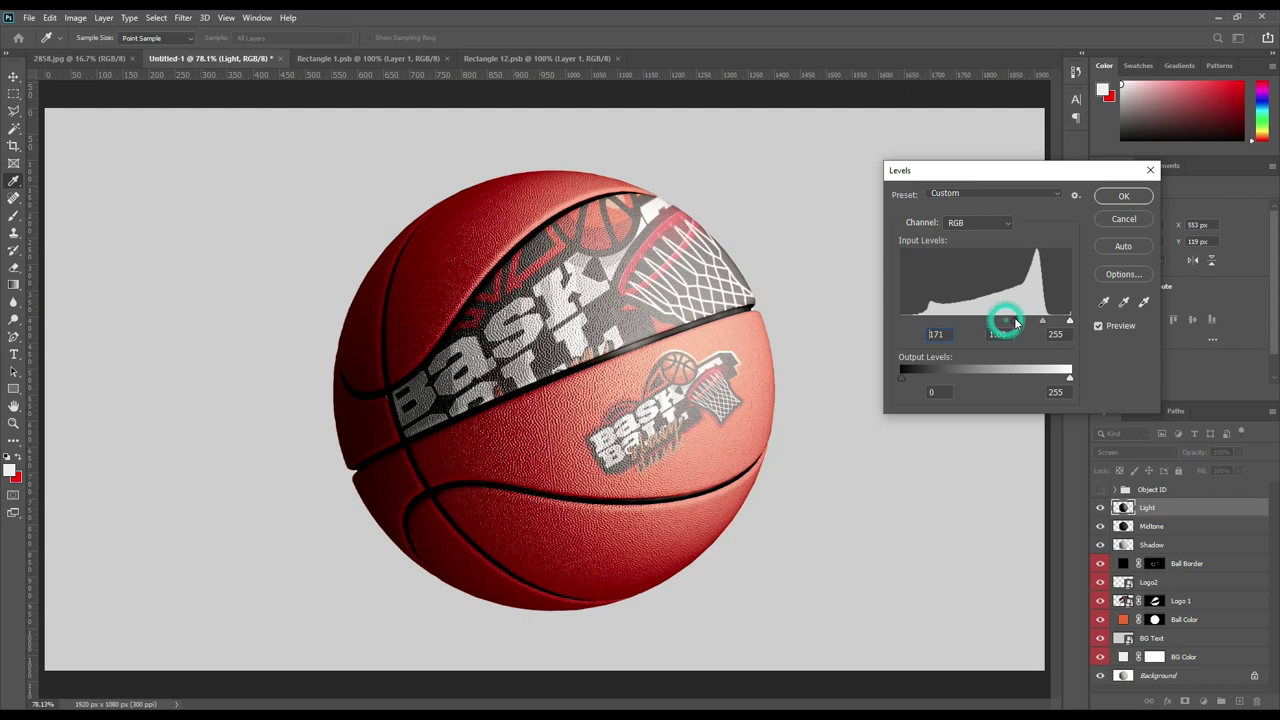
left_click_drag(1071, 378, 998, 380)
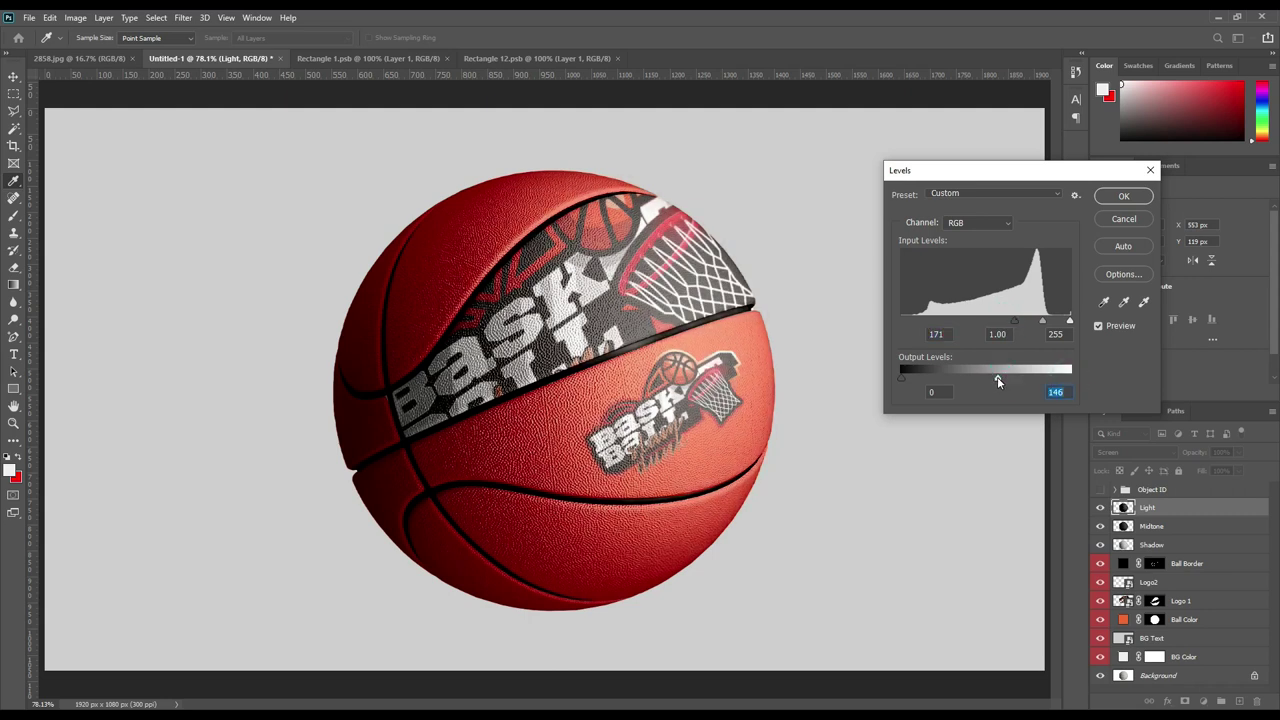
left_click(1127, 196)
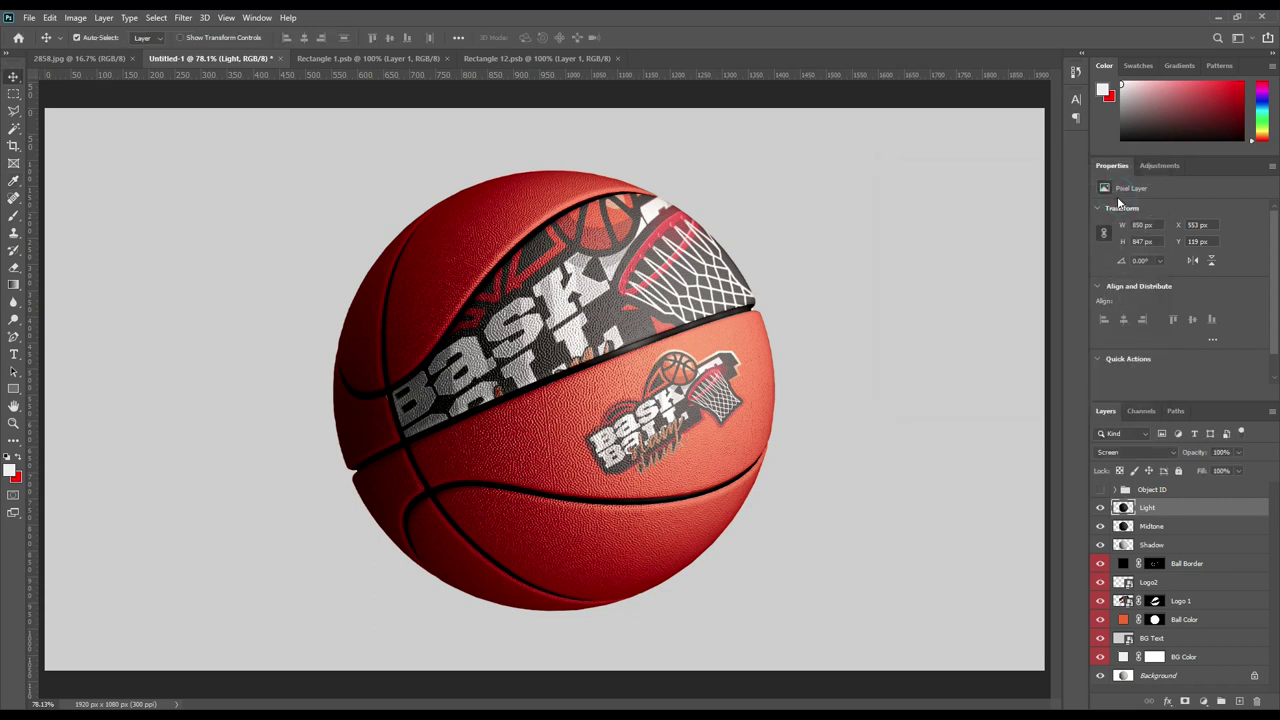
- Group the Light, Midtone and Shadow layers into a group named FX
left_click(1178, 545, "shift")
key("ctrl+g")
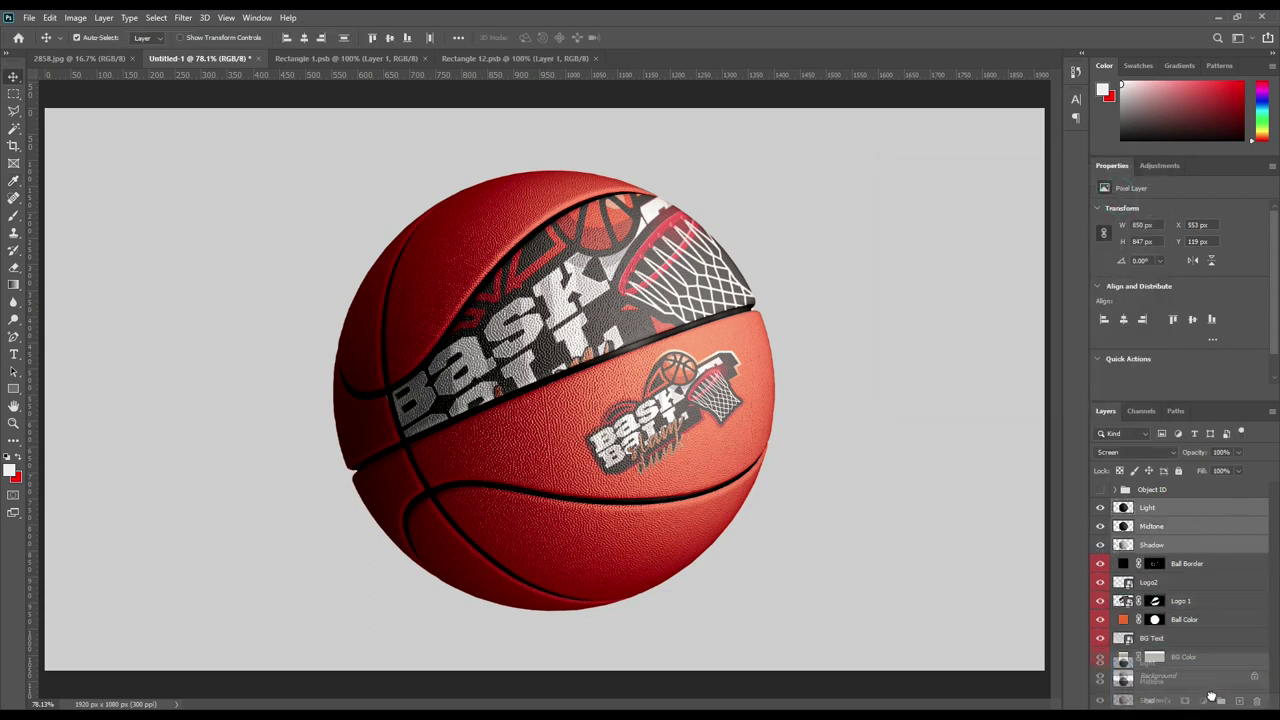
double_click(1148, 506)
type("FX")
key("Return")
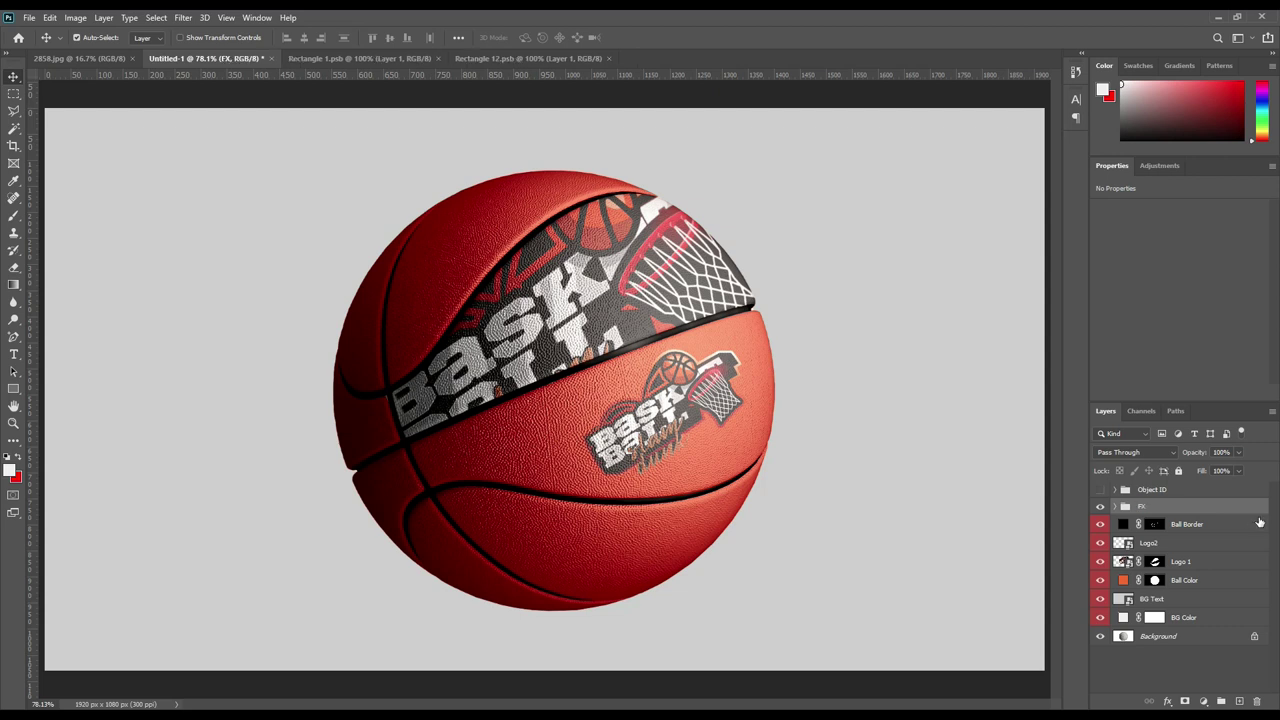
- In the BG Text contents, type 'Basketball' and 'Mockup' on two lines
double_click(1128, 601)
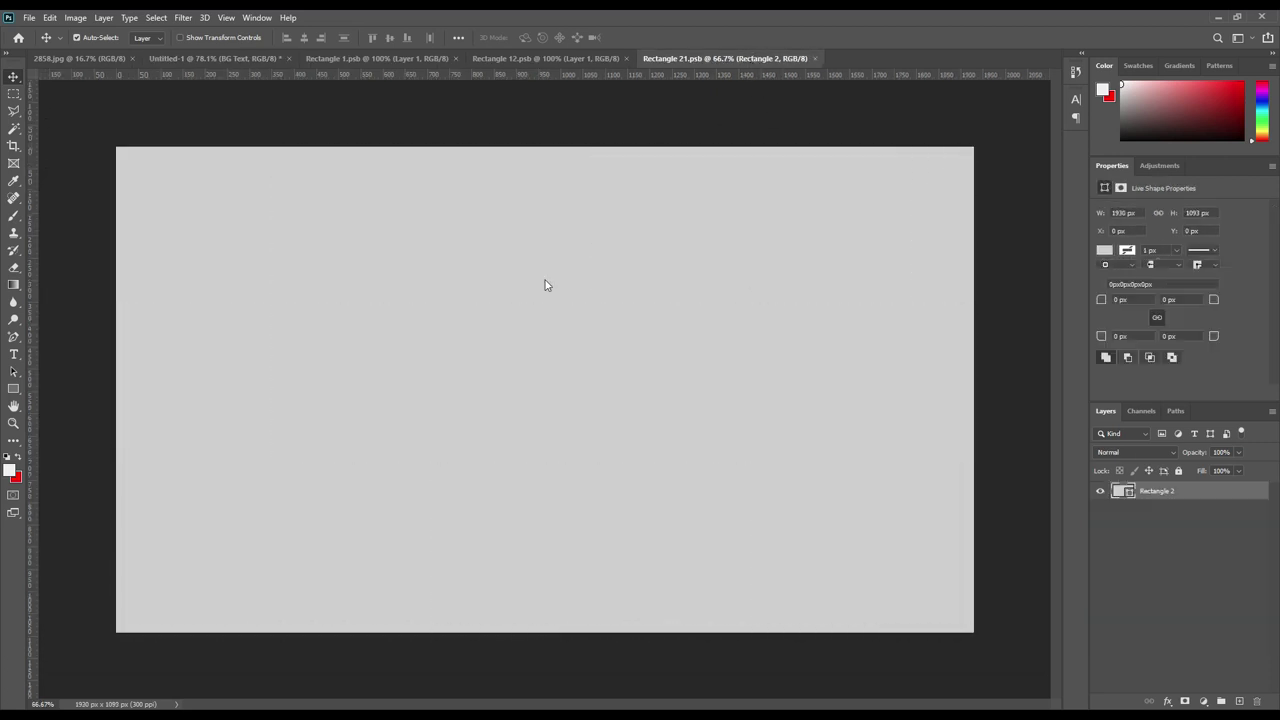
left_click(16, 356)
left_click(409, 340)
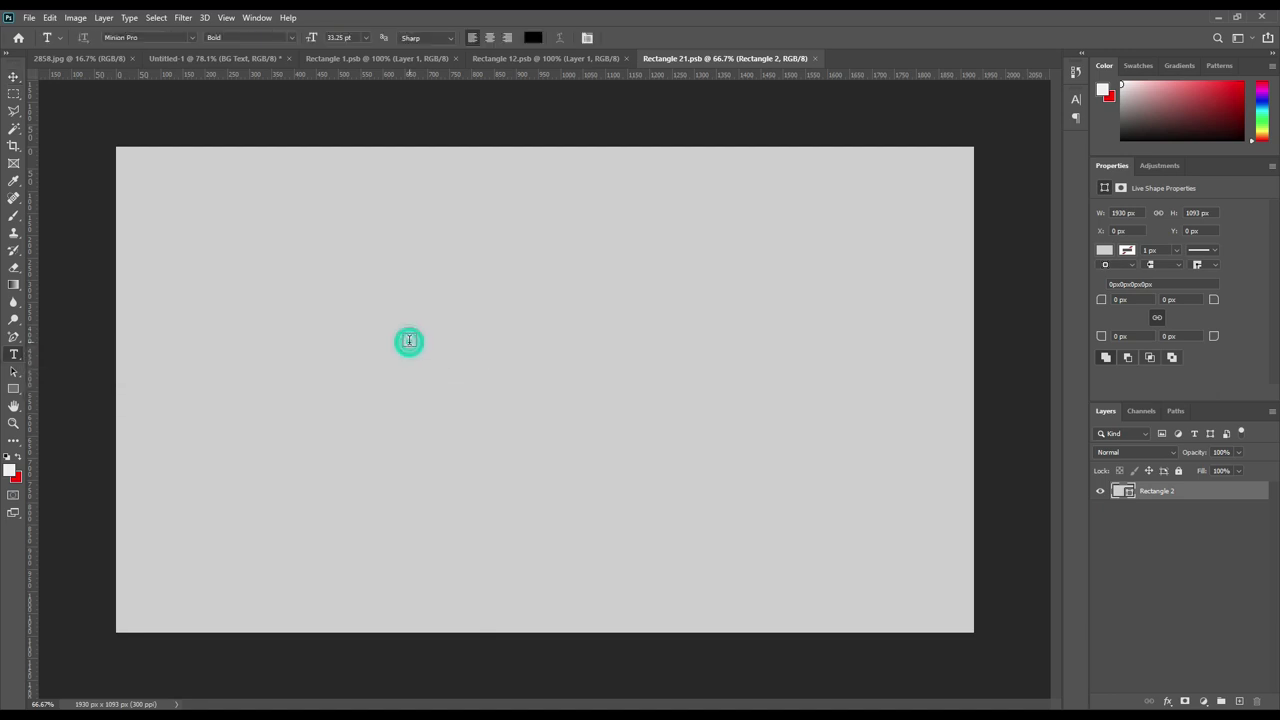
left_click(409, 340)
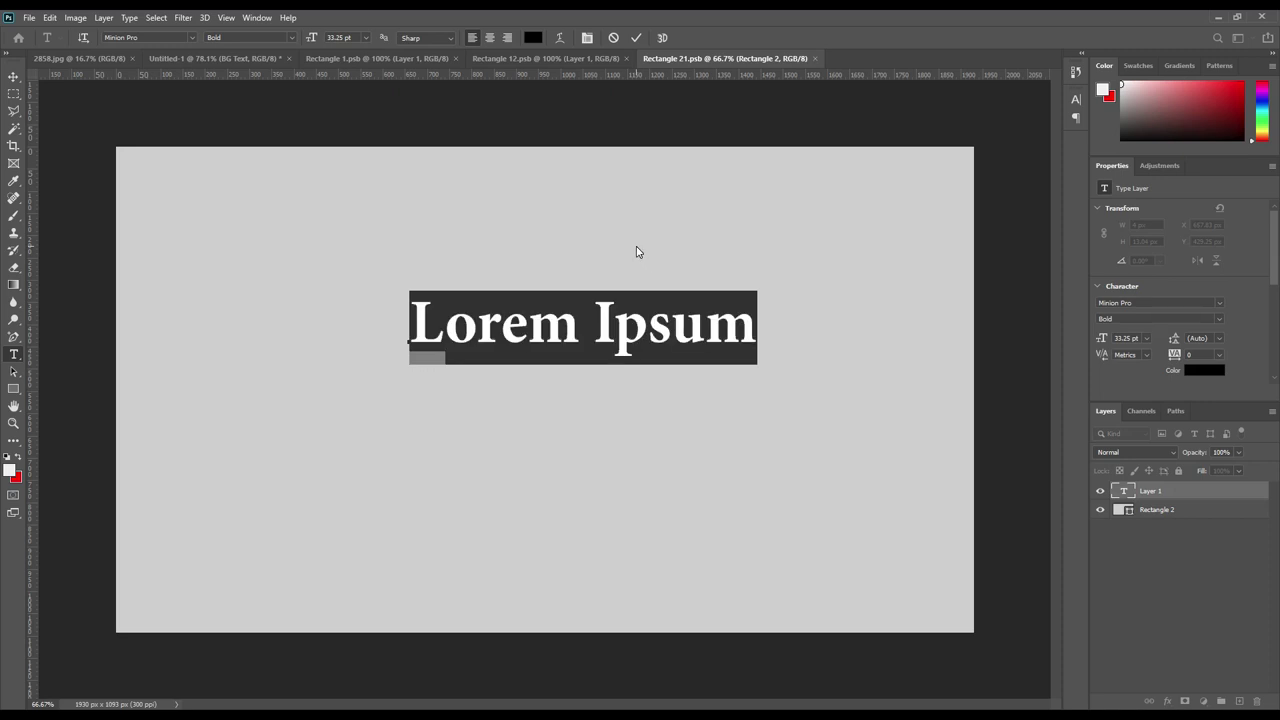
type("Basketball")
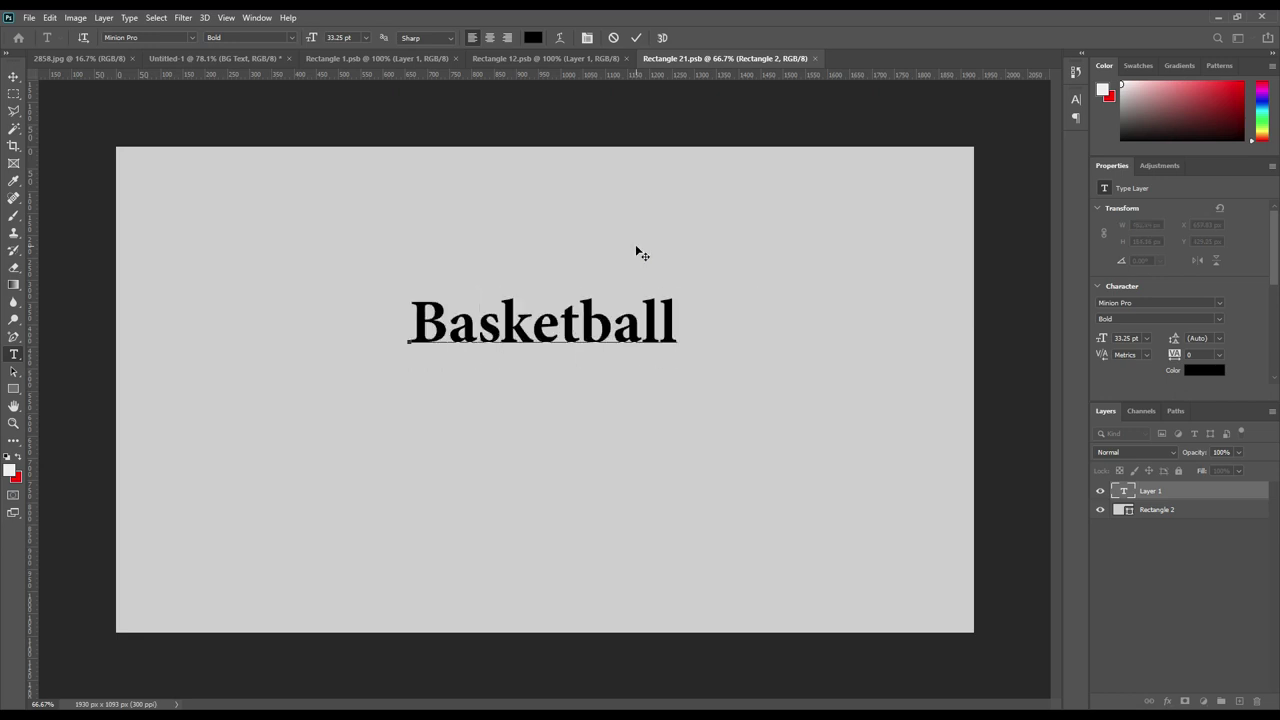
key("Return")
type("Mockup")
- Center the text on the canvas and hide the grey Rectangle 2 backdrop
left_click(636, 37)
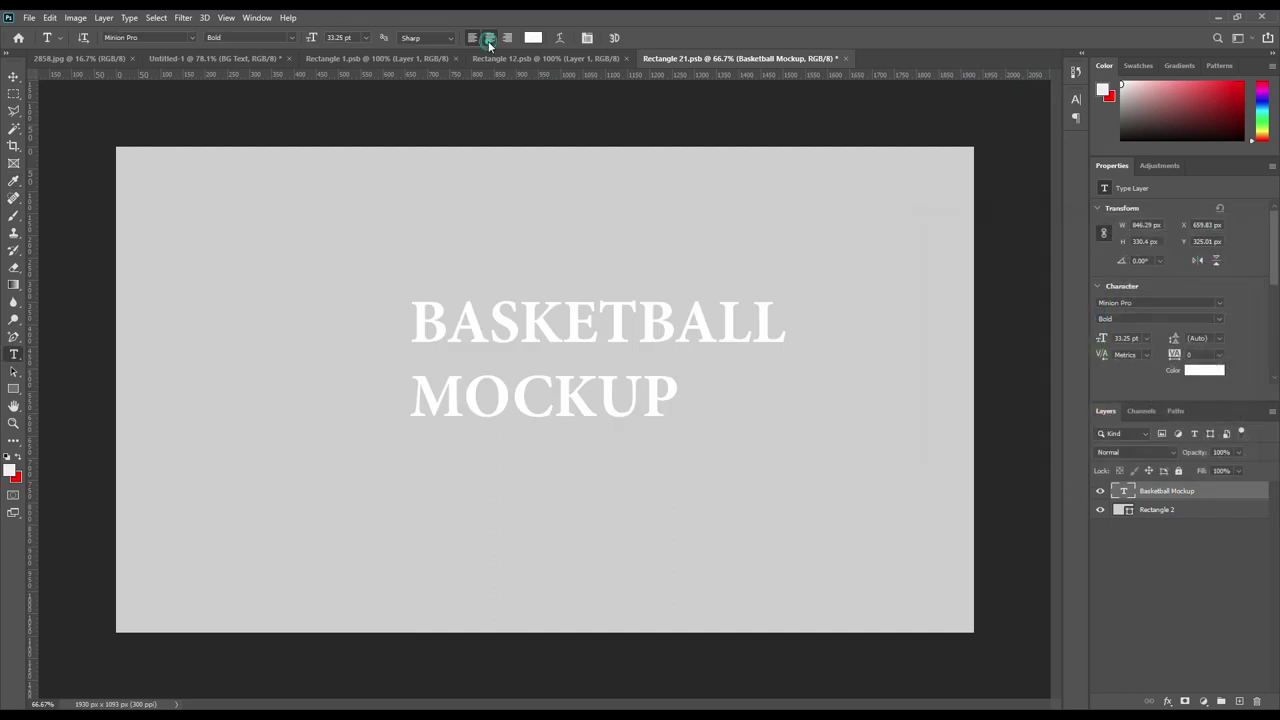
left_click(458, 37)
left_click(417, 71)
left_click(497, 71)
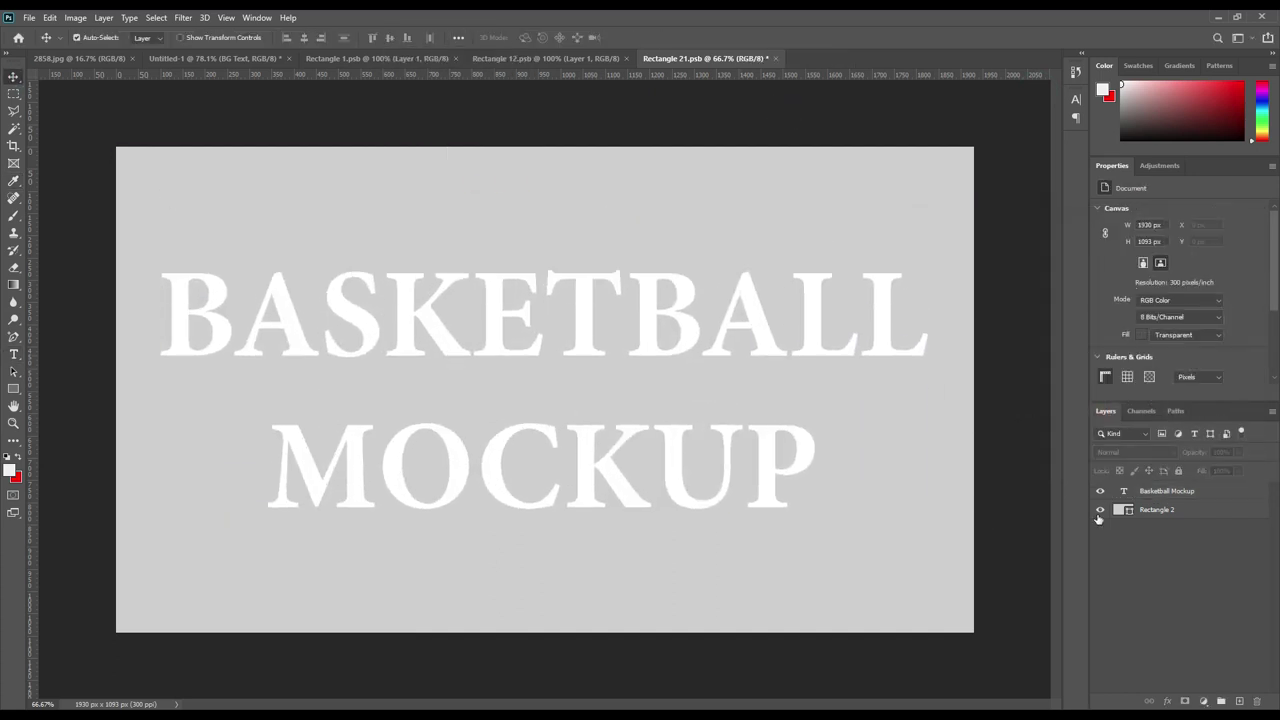
left_click(1100, 509)
- Save the BG Text contents and return to the main basketball document
left_click(30, 18)
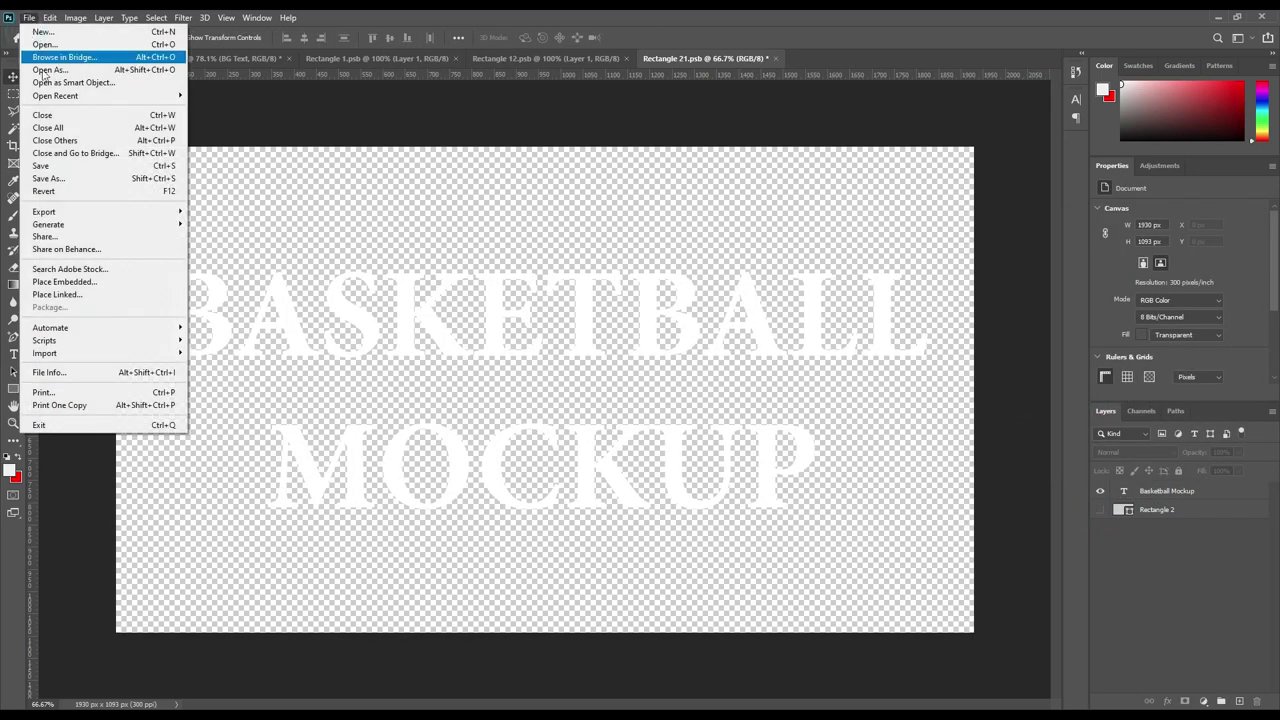
left_click(61, 166)
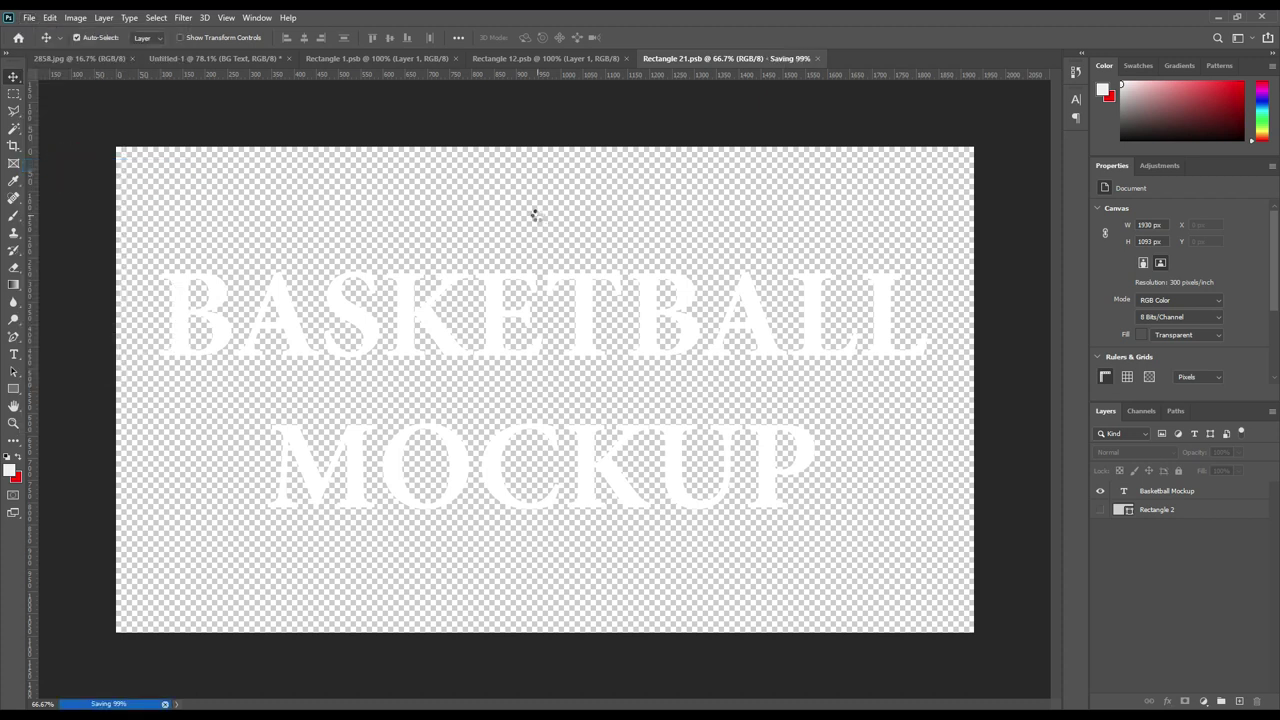
left_click(206, 60)
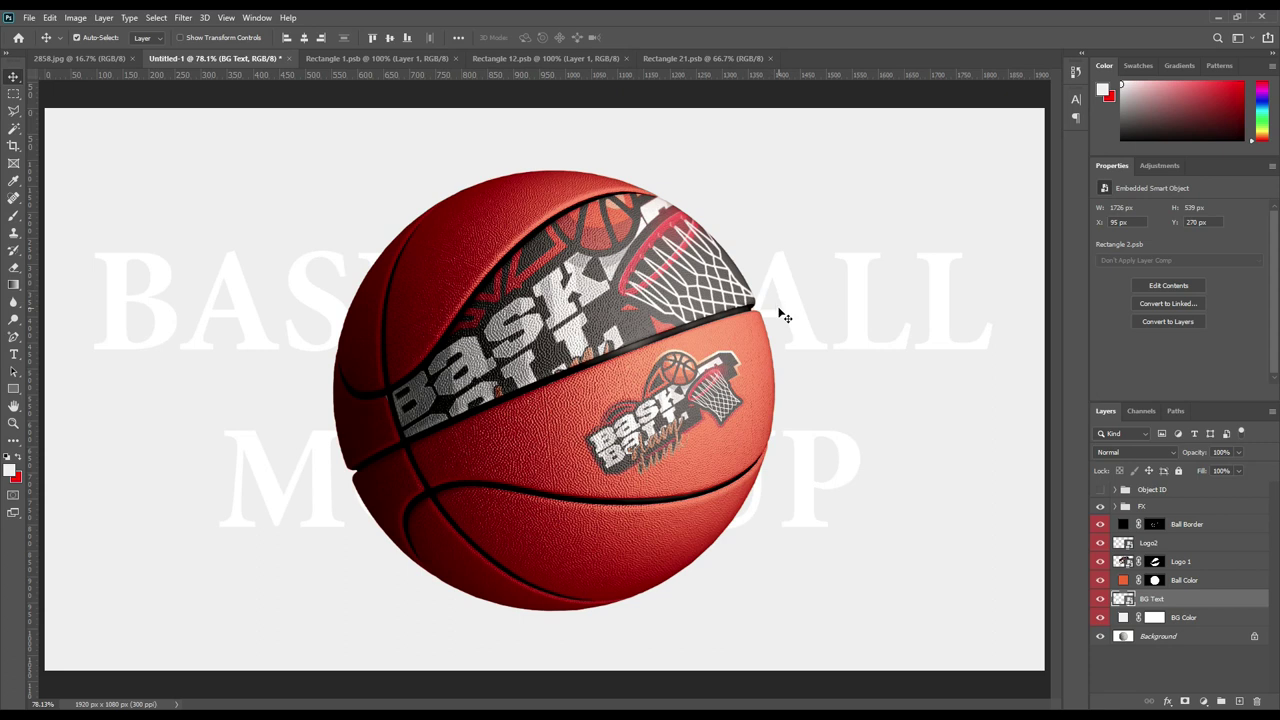
- Set the BG Color fill to a deeper salmon shade sampled from the canvas
double_click(1123, 618)
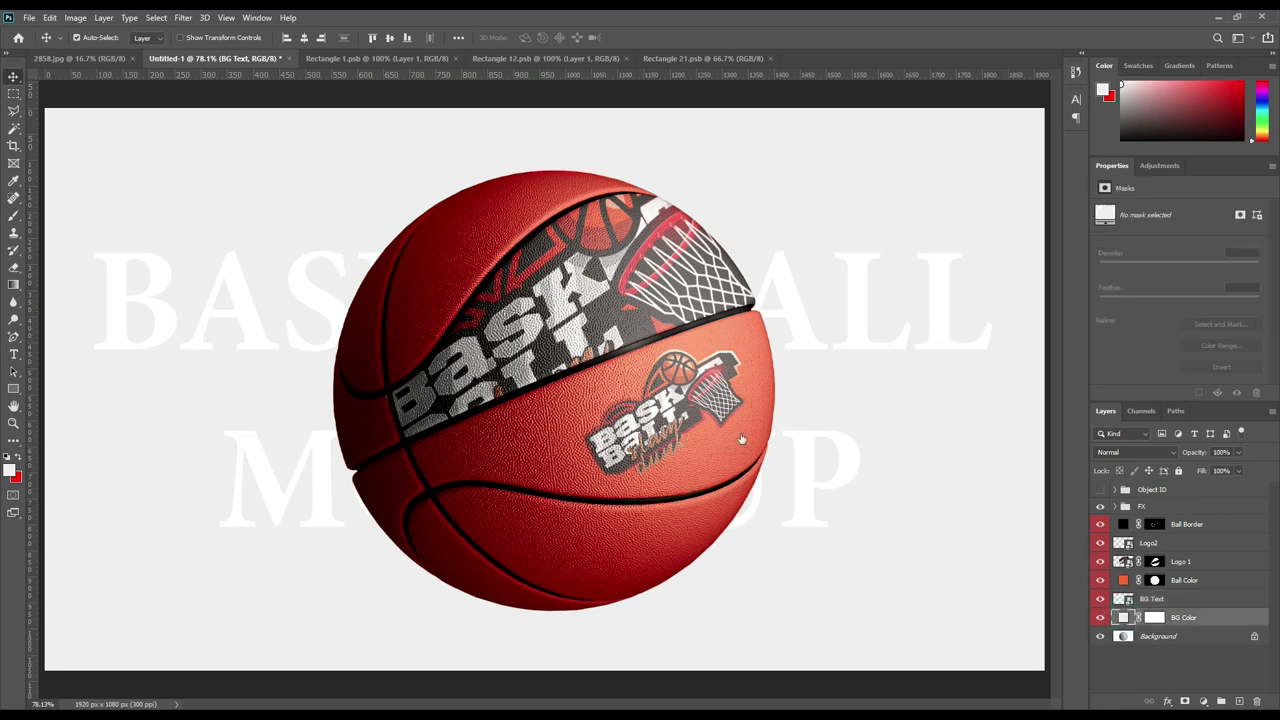
left_click(731, 330)
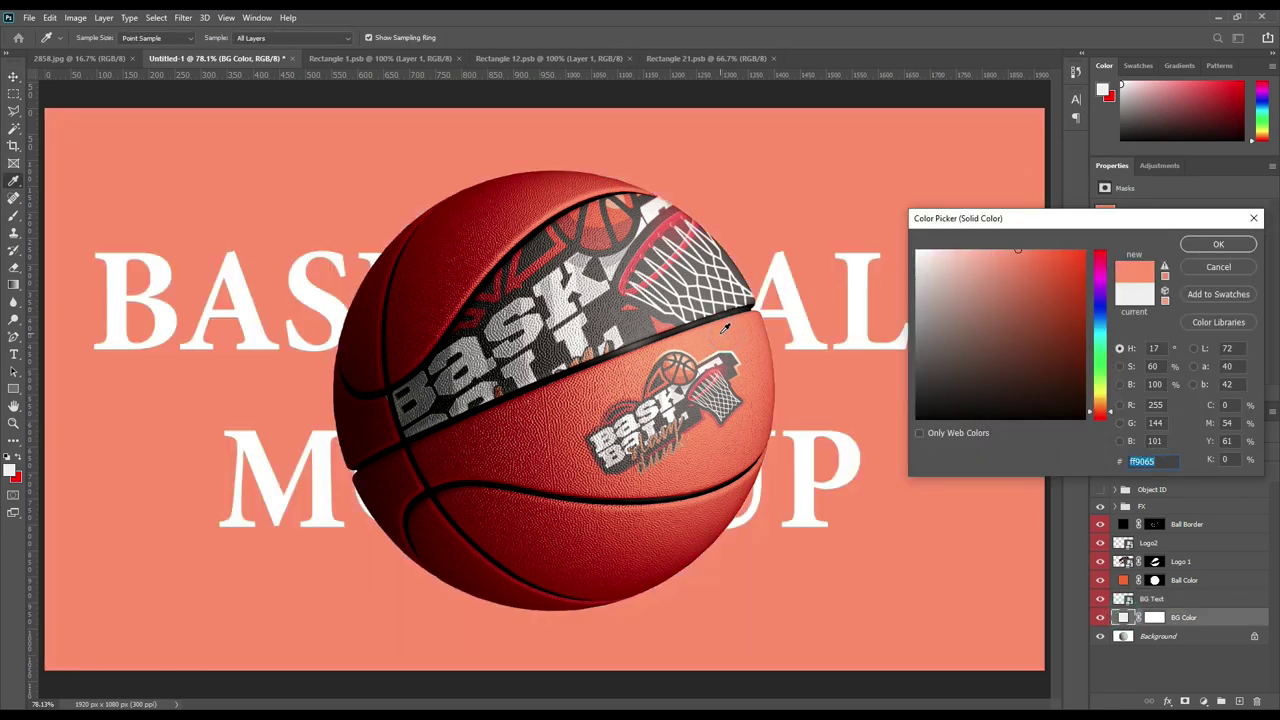
left_click(1023, 254)
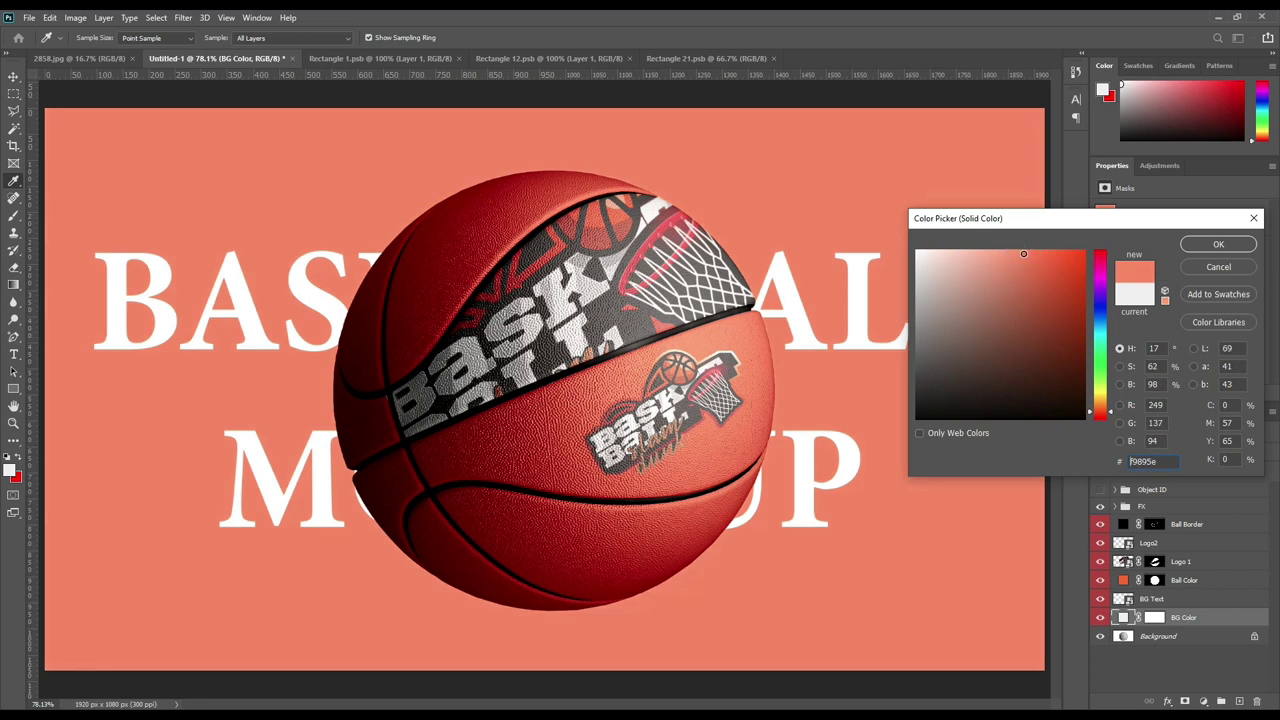
left_click_drag(1023, 254, 1029, 252)
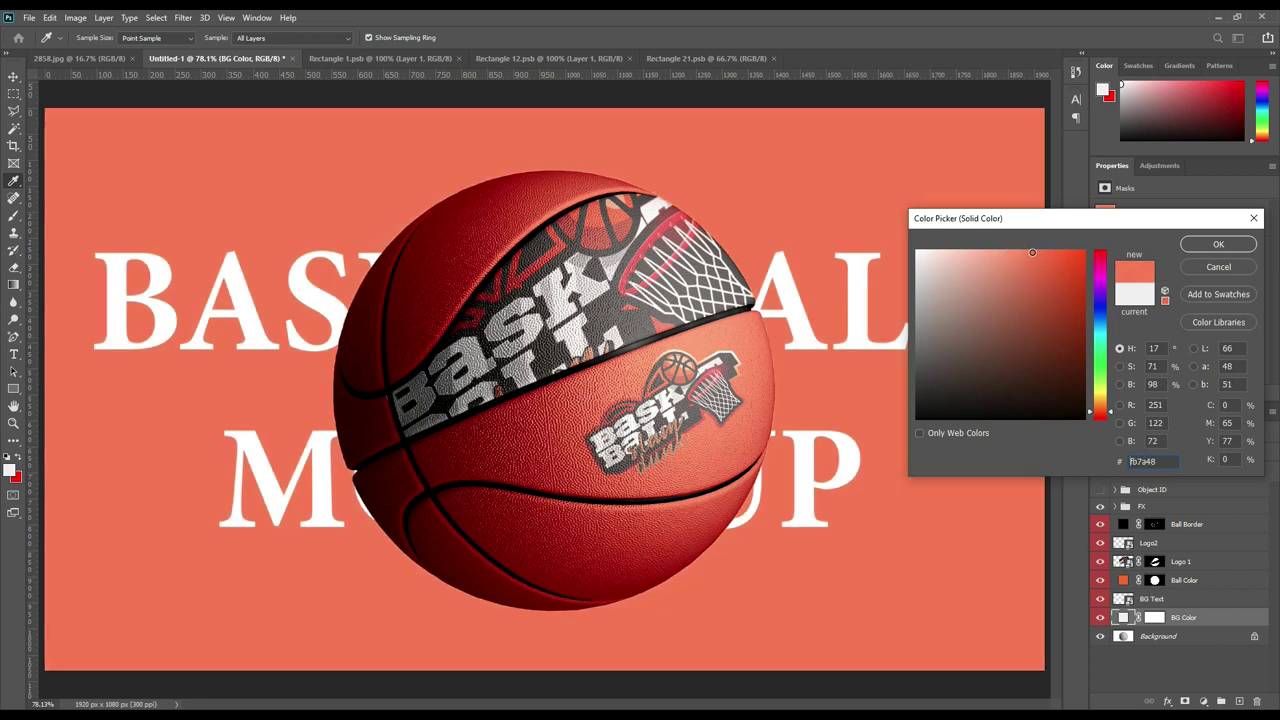
left_click(1228, 246)
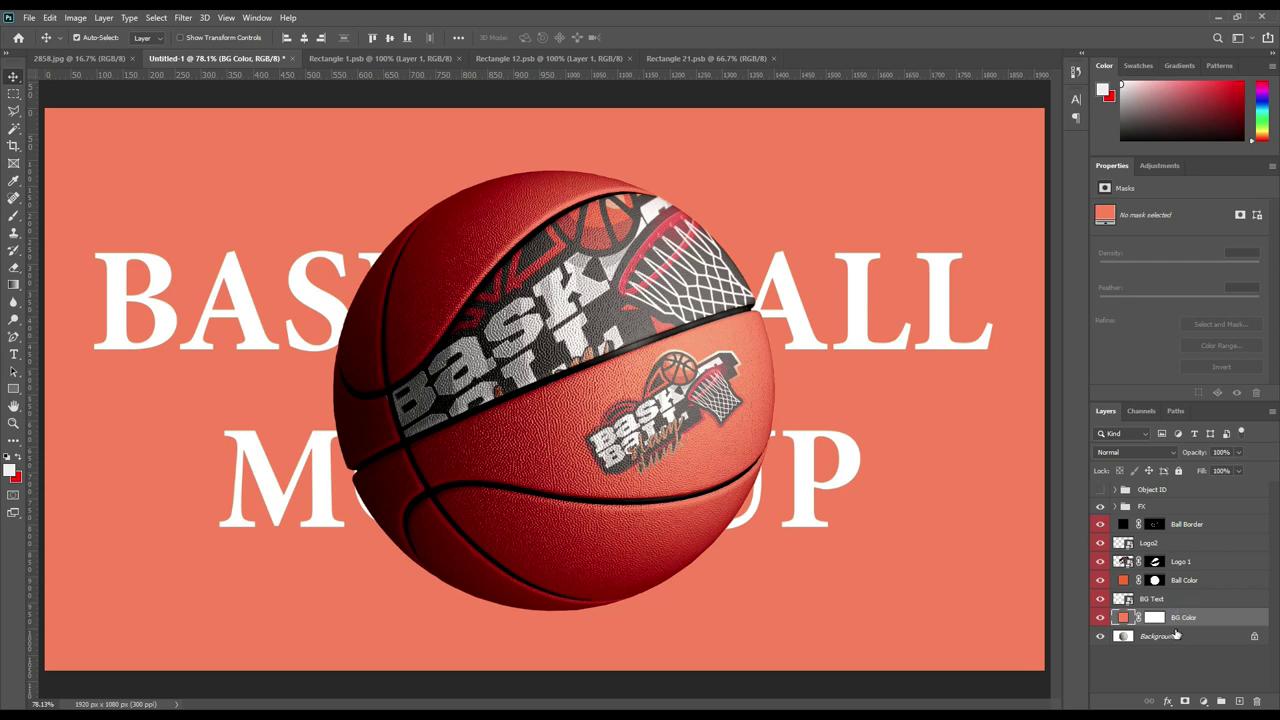
- Load the ball selection, copy Background's ball into Layer 3, and place it above BG Text
left_click(1155, 580, "ctrl")
left_click(1152, 637)
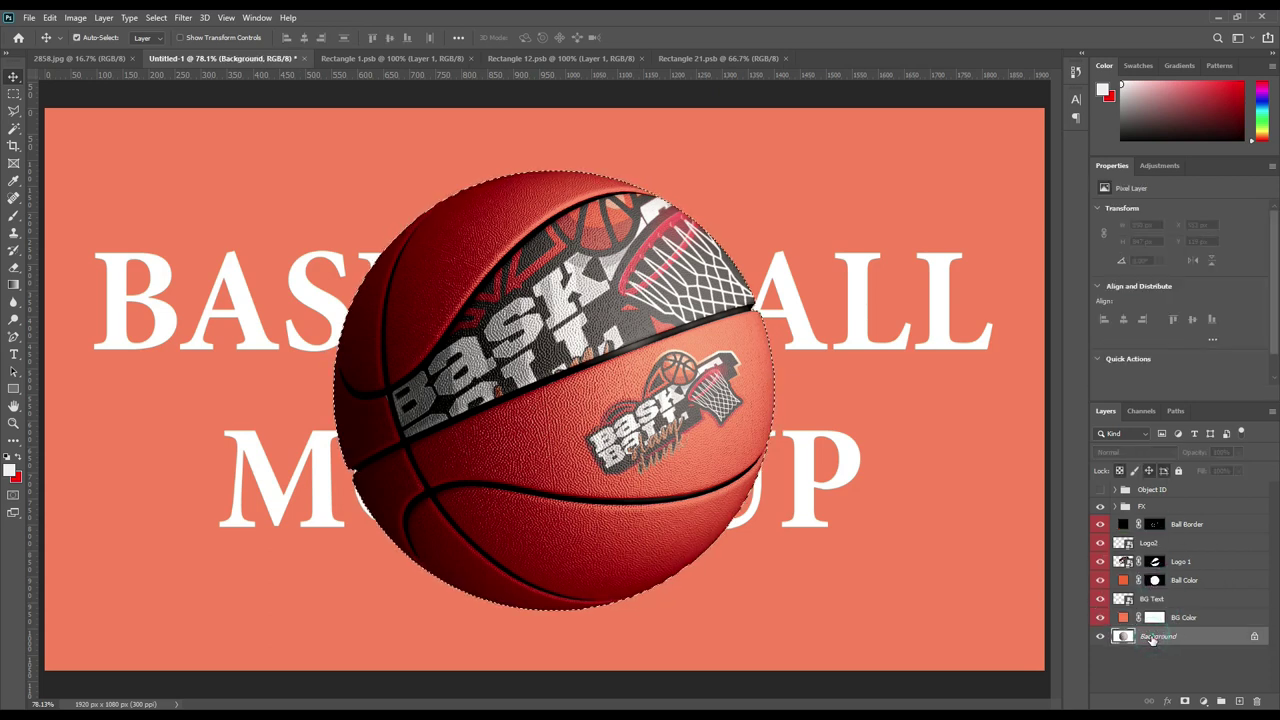
left_click(1158, 599)
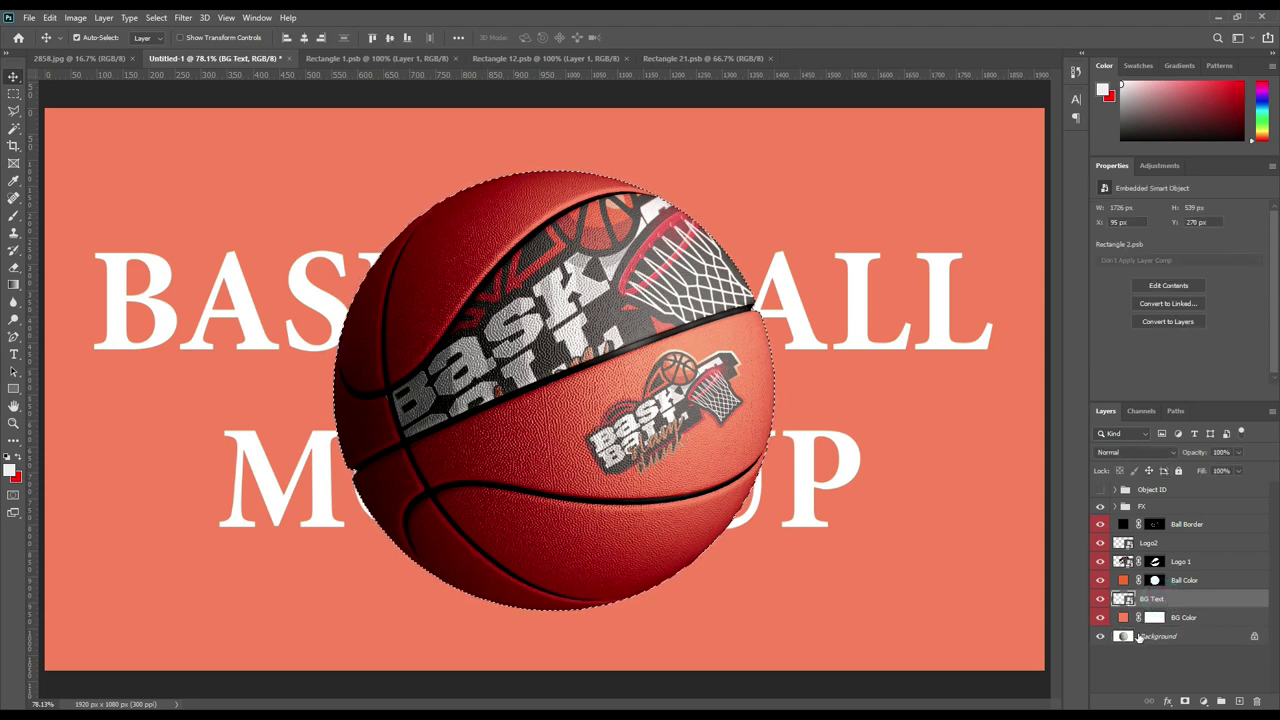
left_click(1140, 636)
key("ctrl+j")
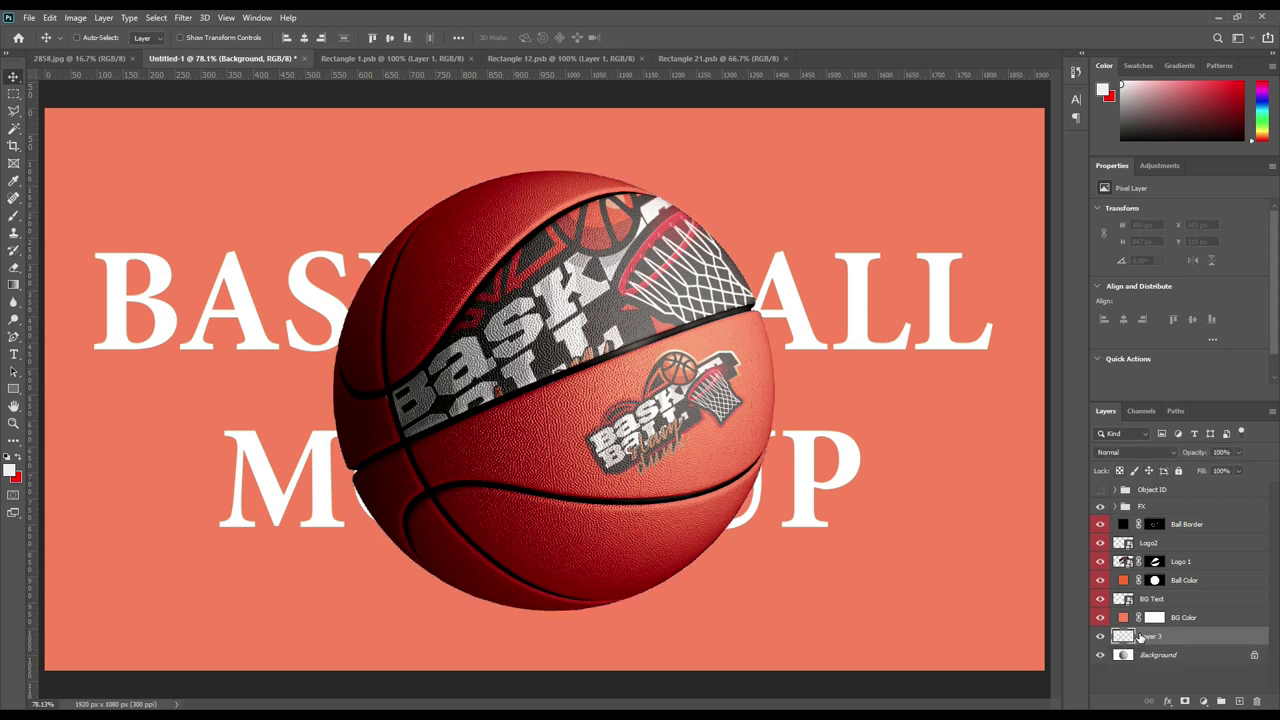
left_click_drag(1149, 637, 1158, 604)
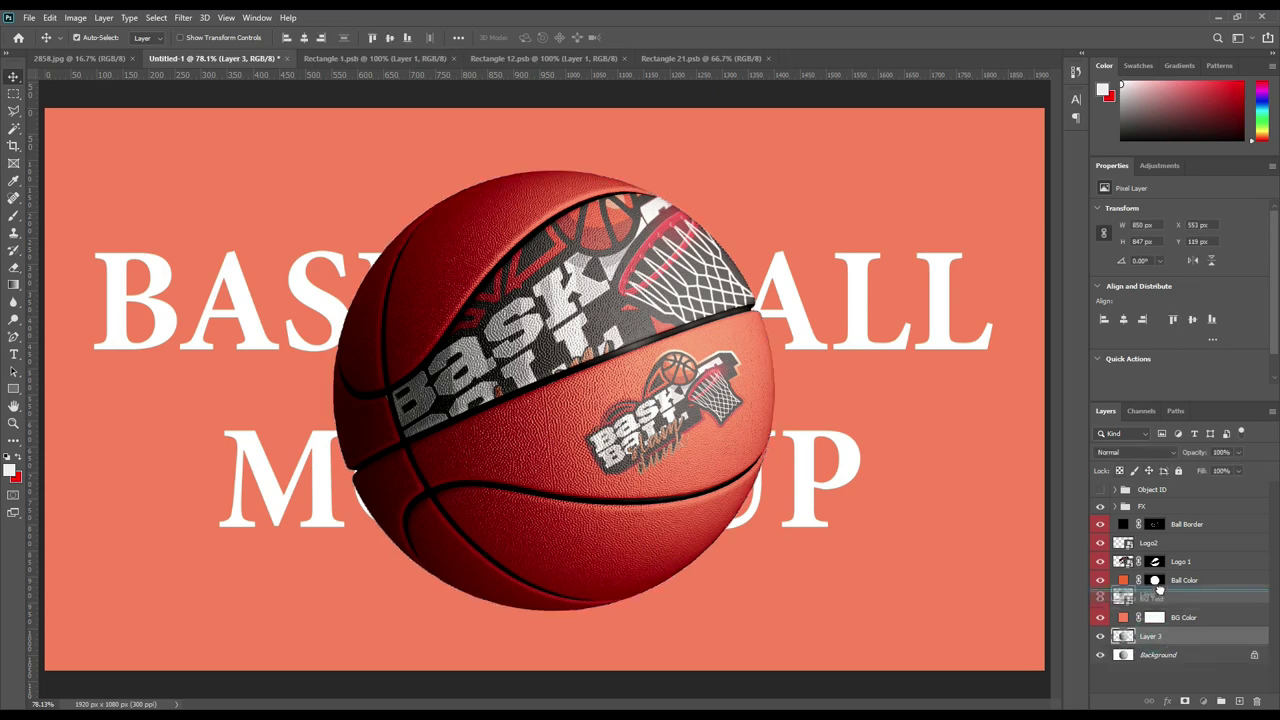
left_click(1168, 702)
- Give Layer 3 a Linear Burn drop shadow with size 0 and 72% opacity, then toggle a second shadow
left_click(1183, 691)
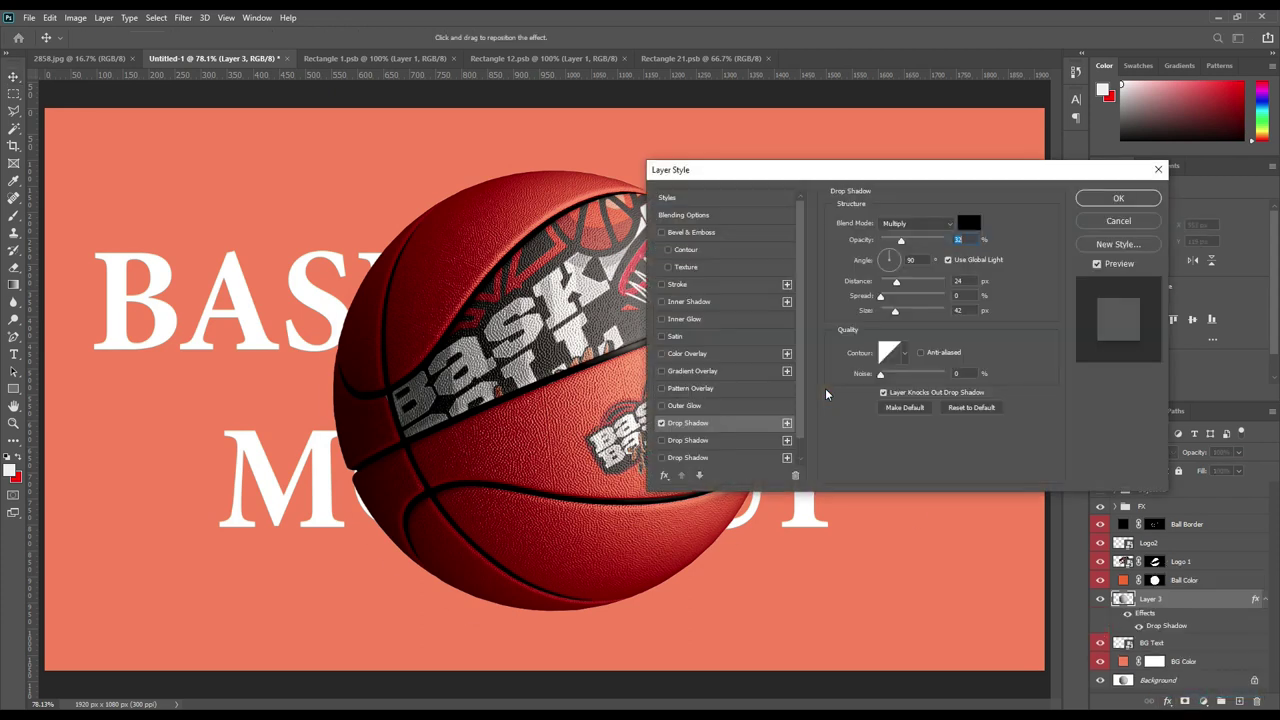
left_click(885, 255)
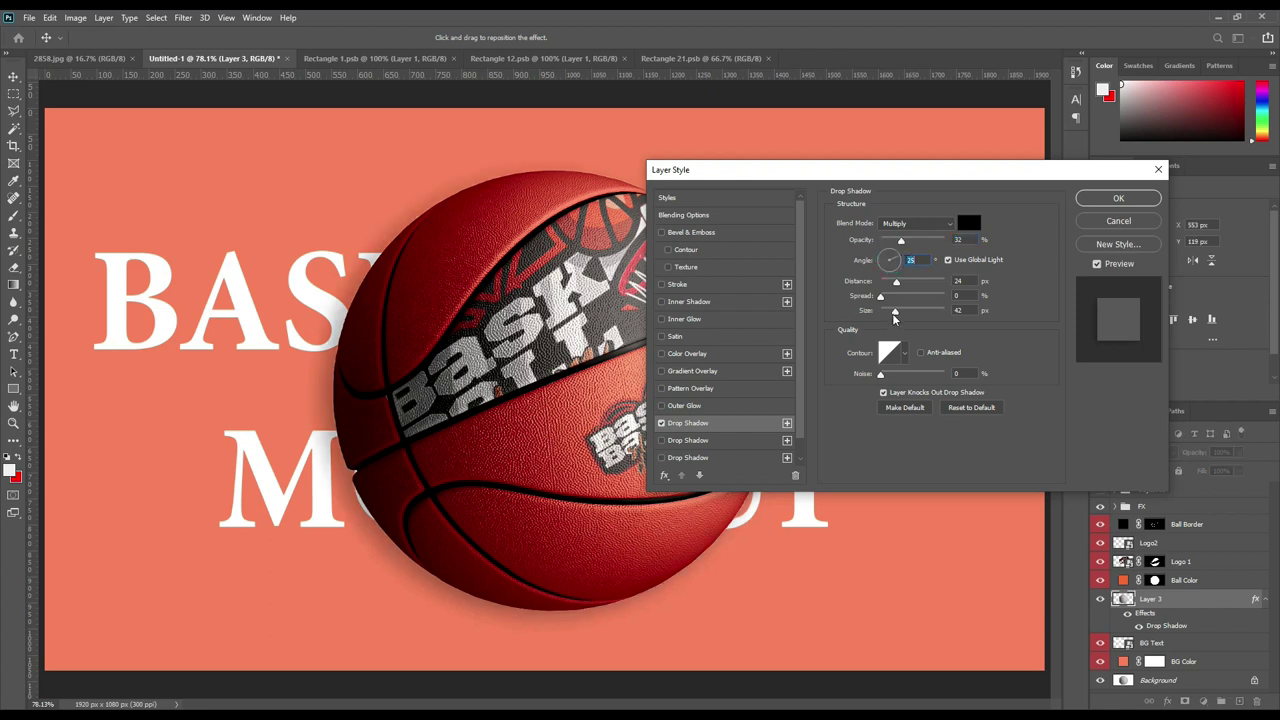
left_click_drag(895, 311, 880, 311)
left_click_drag(920, 246, 922, 246)
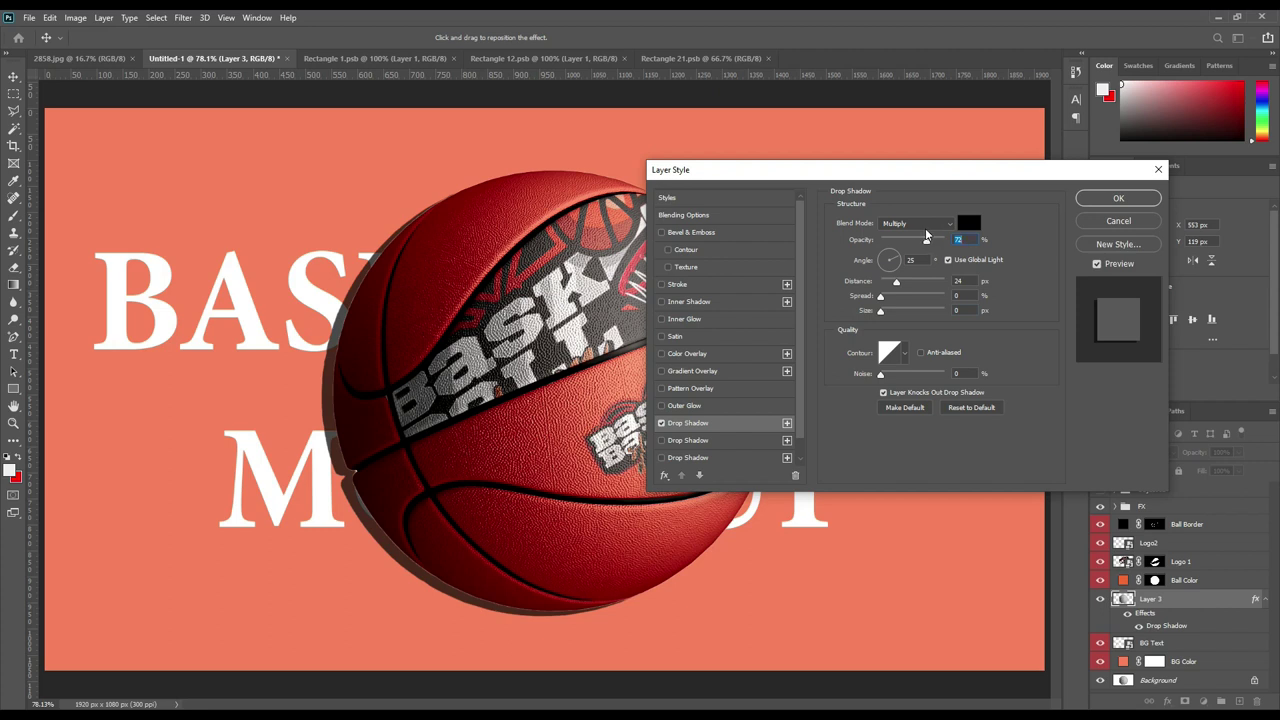
left_click(920, 223)
left_click(905, 295)
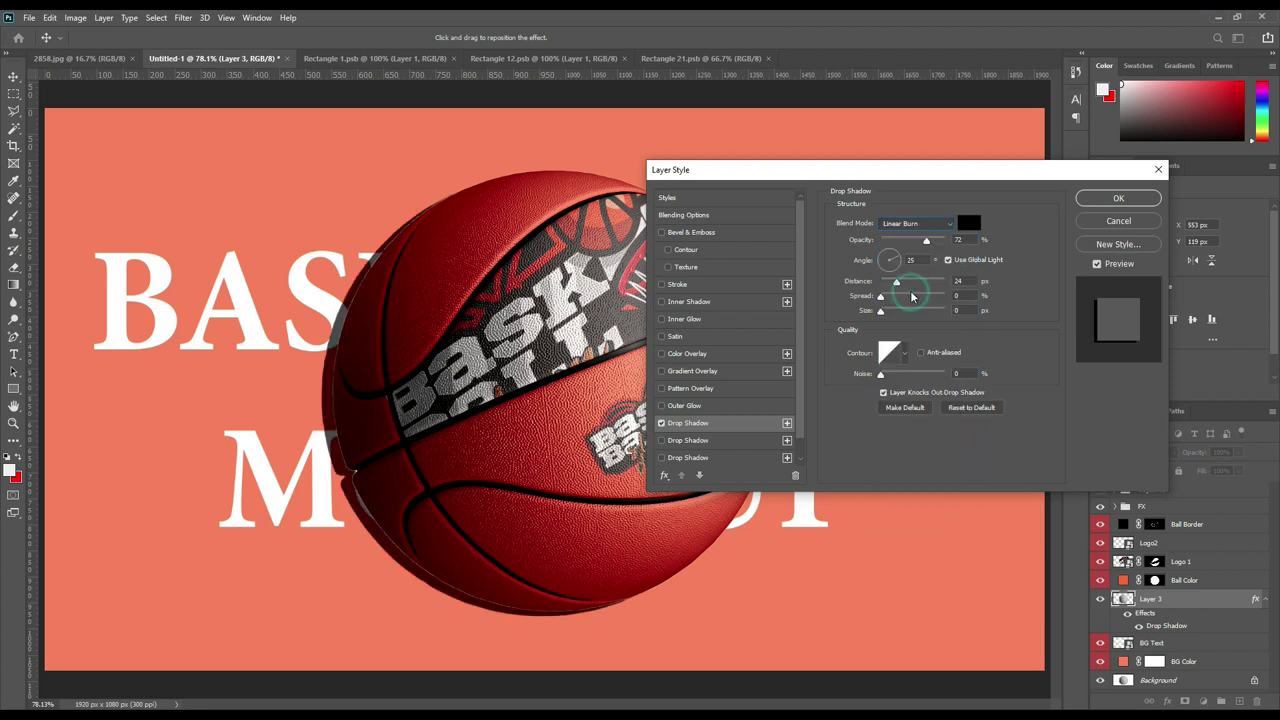
left_click_drag(897, 287, 890, 318)
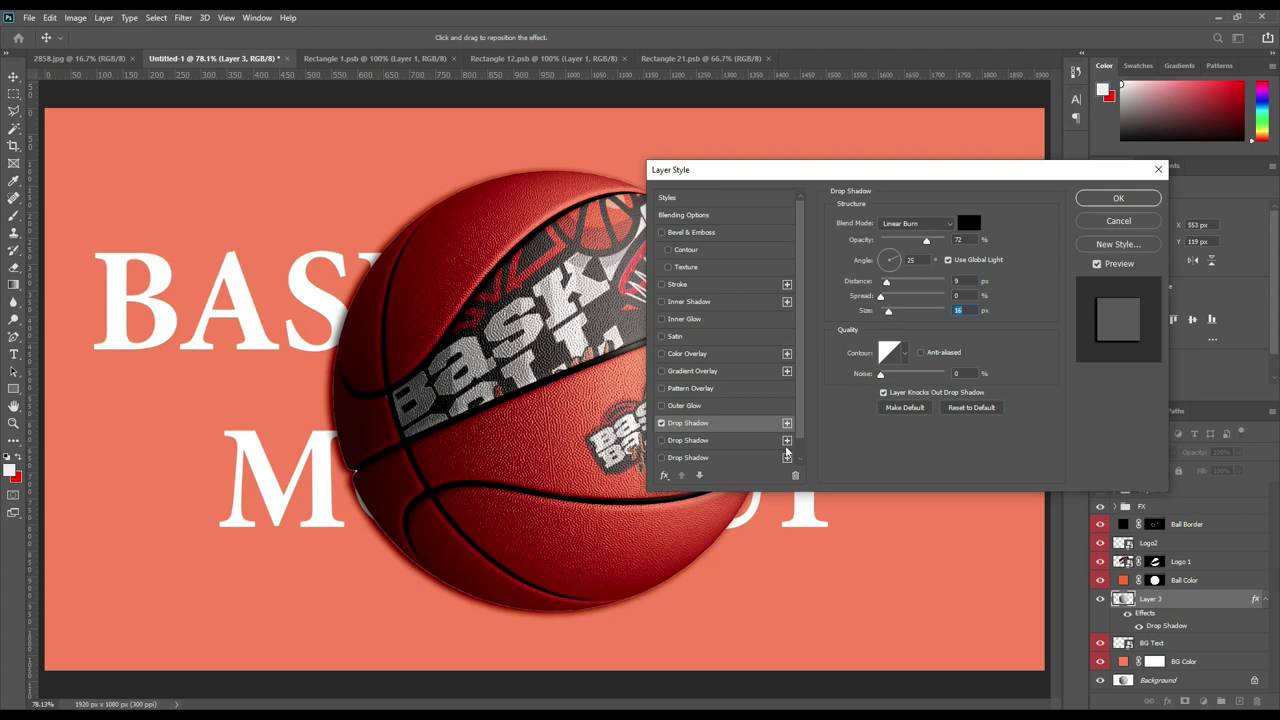
left_click(751, 446)
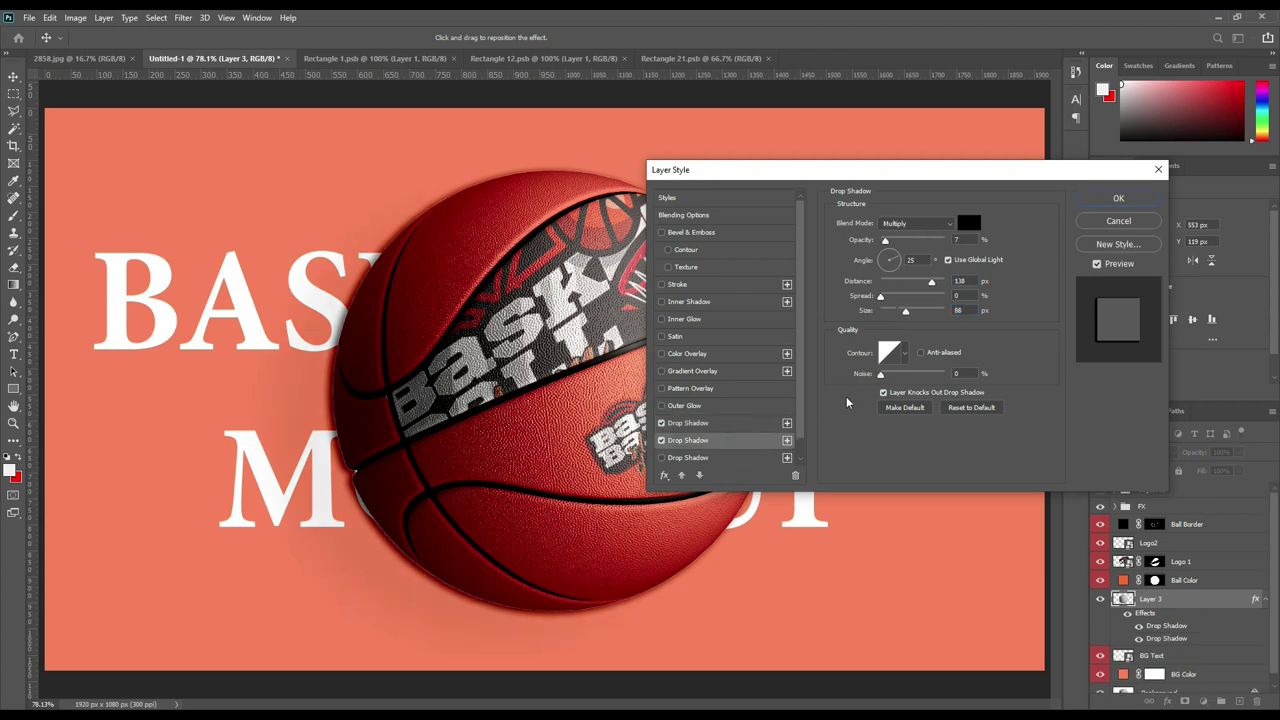
left_click(660, 440)
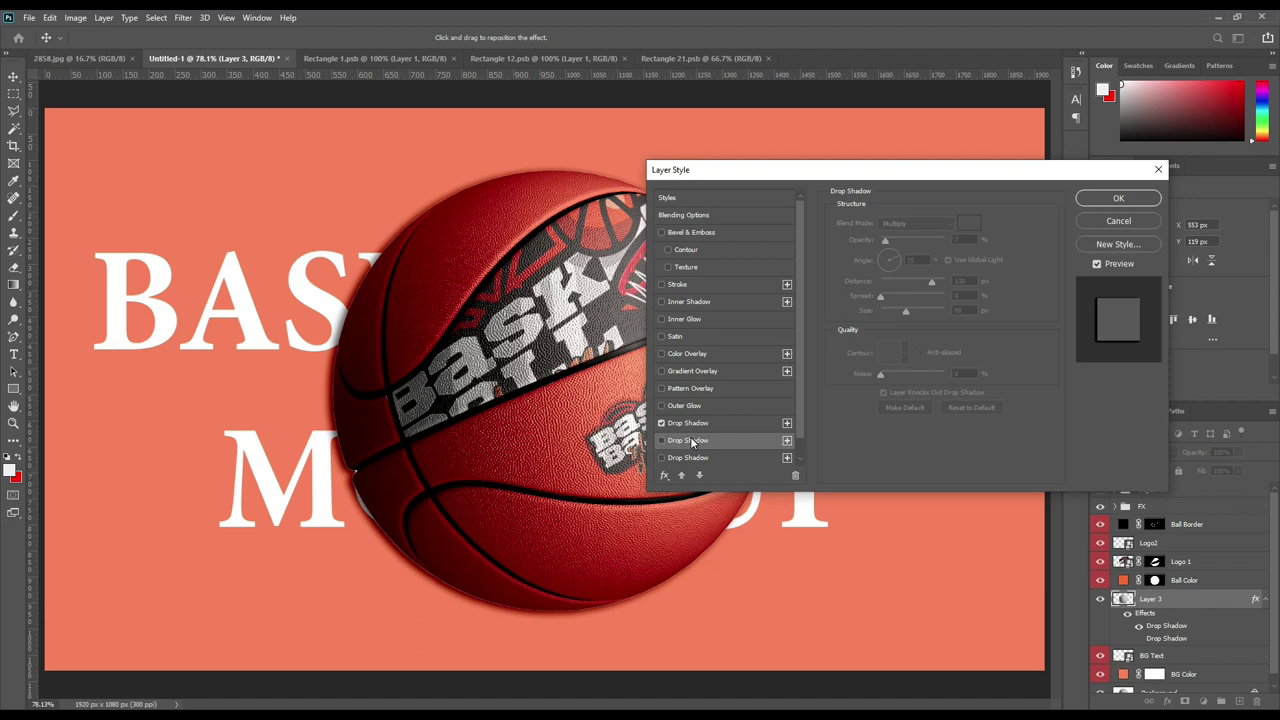
- Enable a second drop shadow on the ball with Linear Burn blending, a longer distance and adjusted opacity
left_click(688, 440)
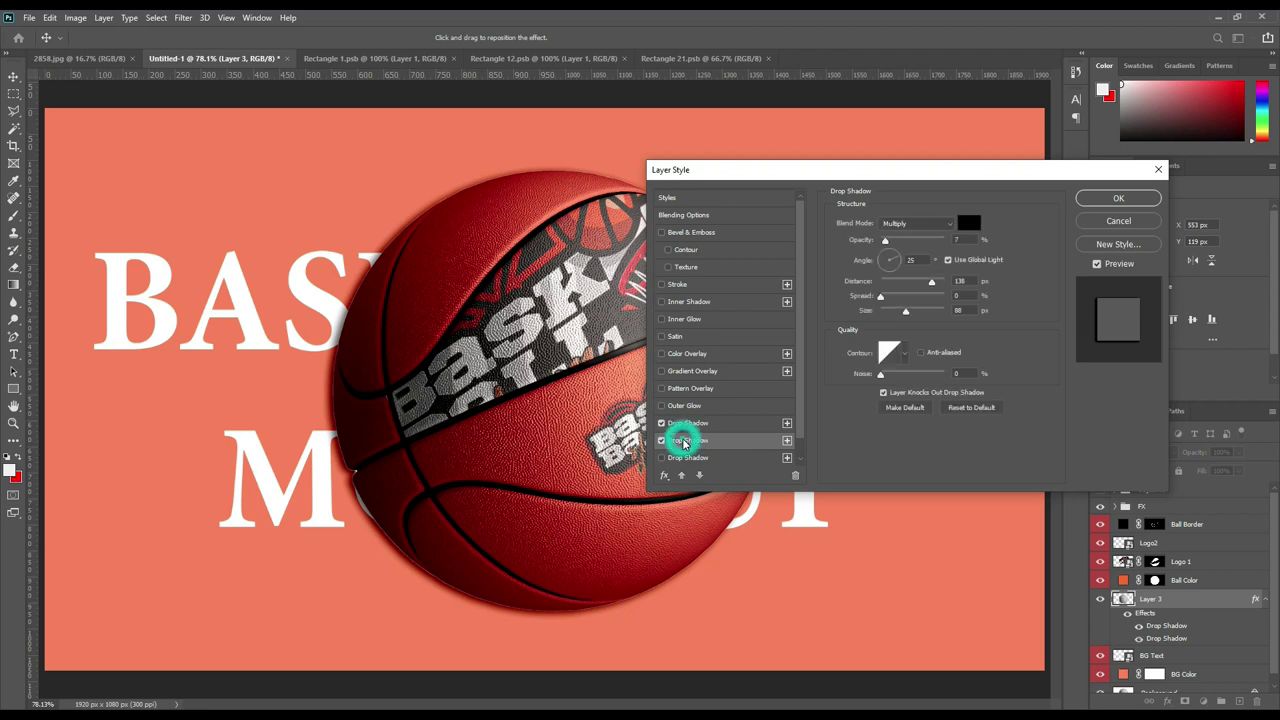
left_click_drag(931, 293, 925, 283)
left_click_drag(885, 241, 907, 248)
left_click(912, 226)
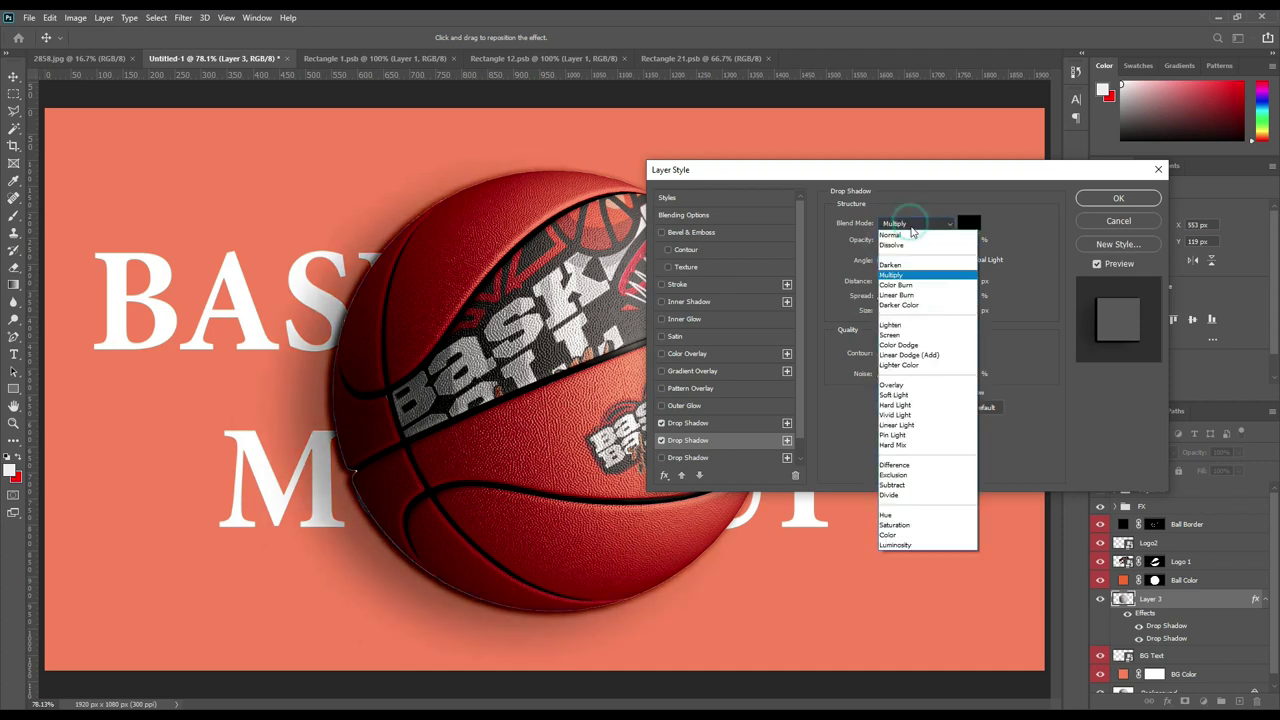
left_click(910, 297)
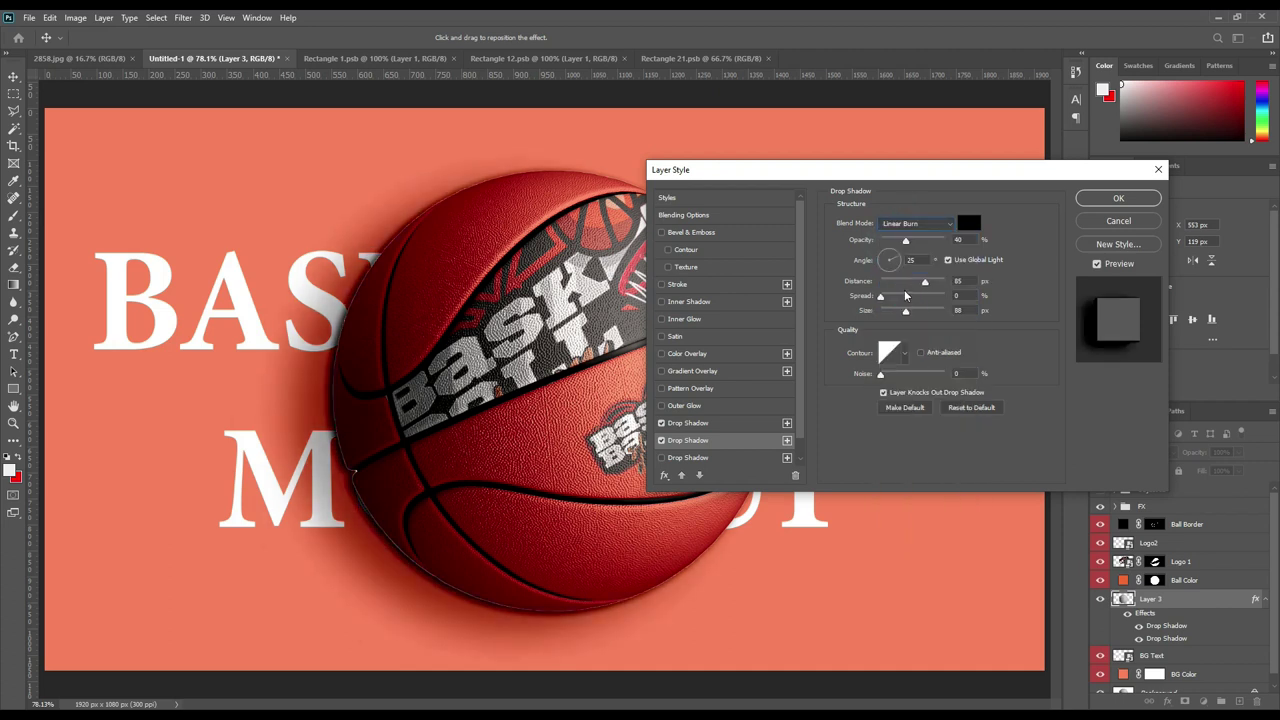
left_click_drag(906, 244, 901, 244)
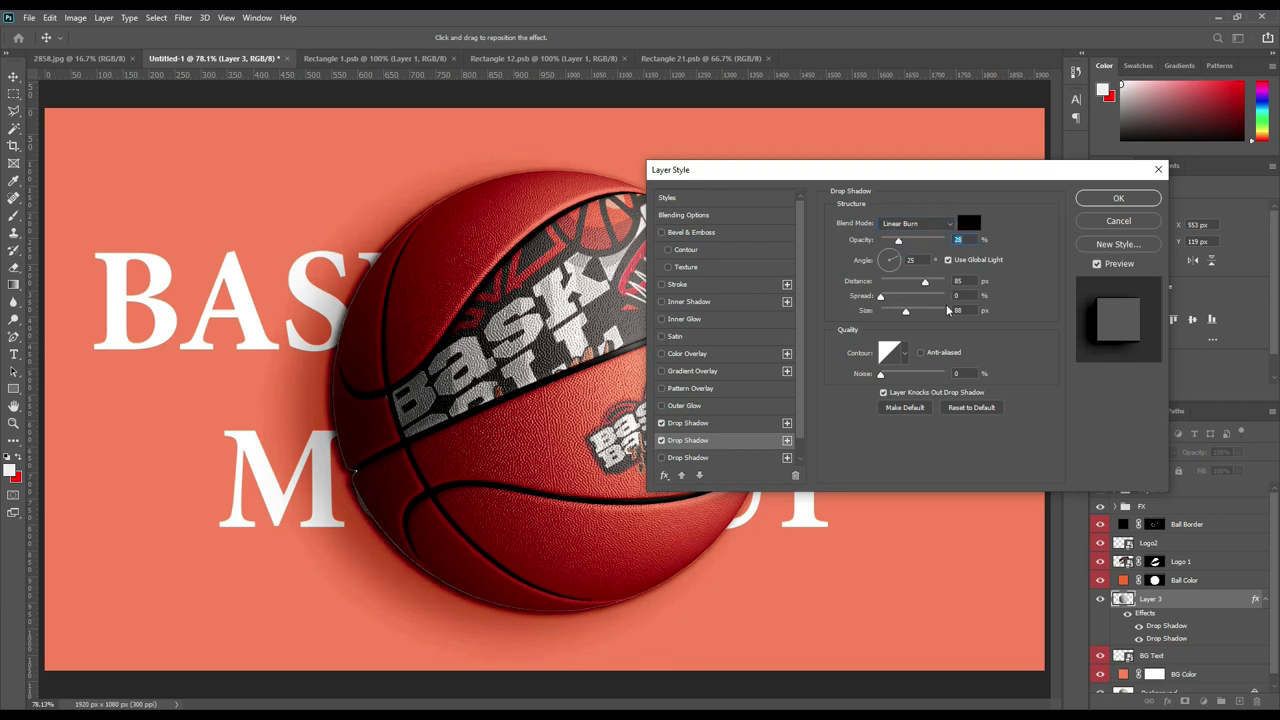
- Add a third drop shadow pushed much farther out, at 218 px distance and 14% opacity
left_click(787, 440)
left_click(737, 457)
left_click_drag(928, 283, 920, 313)
left_click_drag(898, 241, 888, 242)
left_click(891, 242)
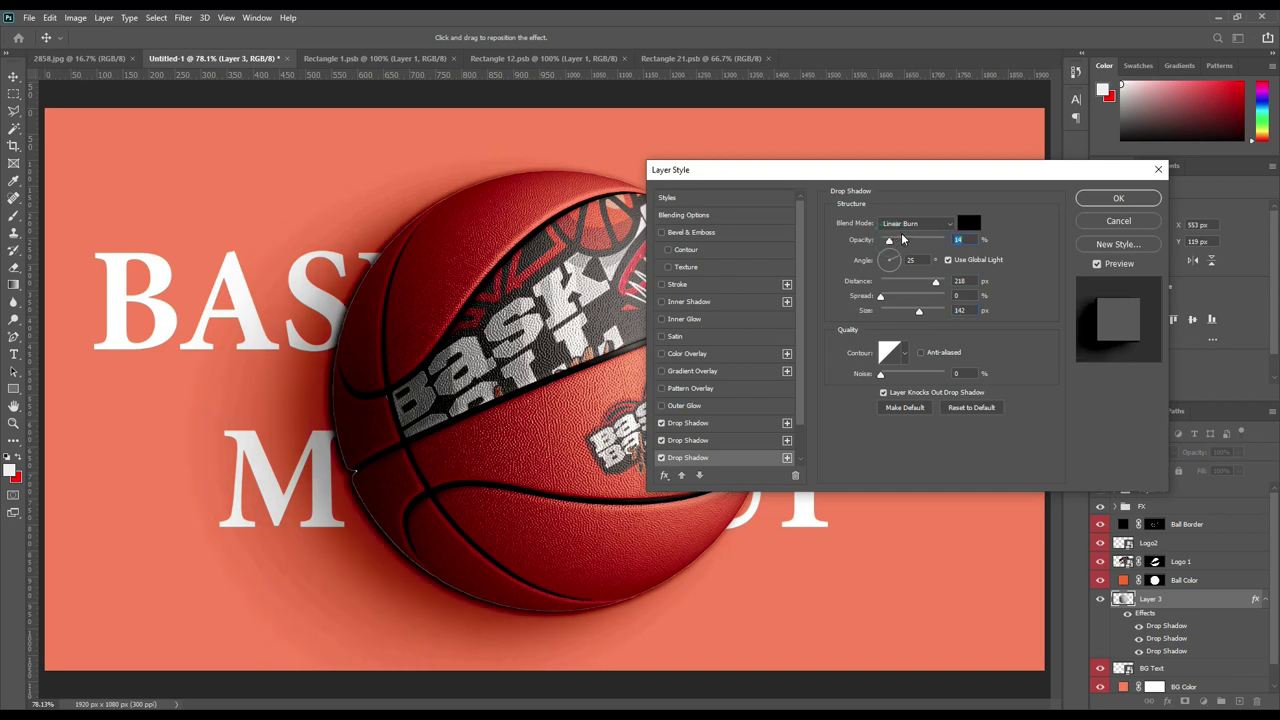
- Apply the drop shadows, set Layer 3 to Multiply, and bring up BG Color's layer effects
left_click(1128, 200)
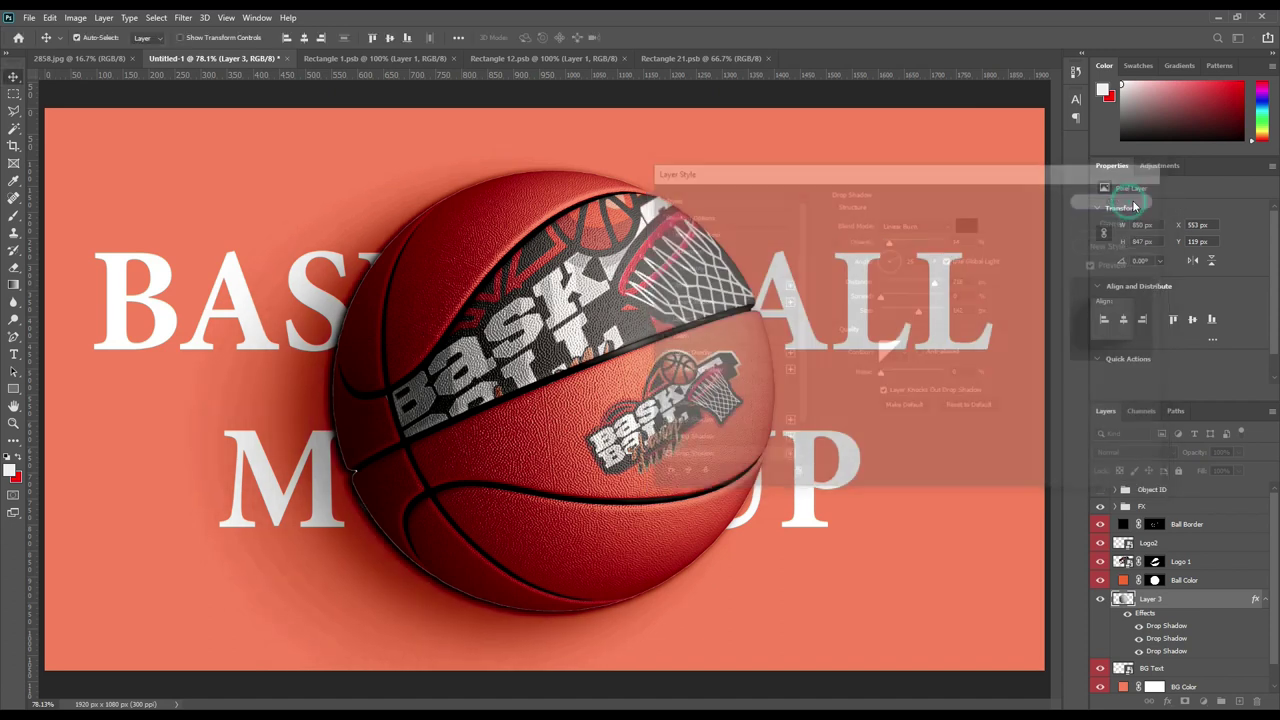
left_click(1262, 598)
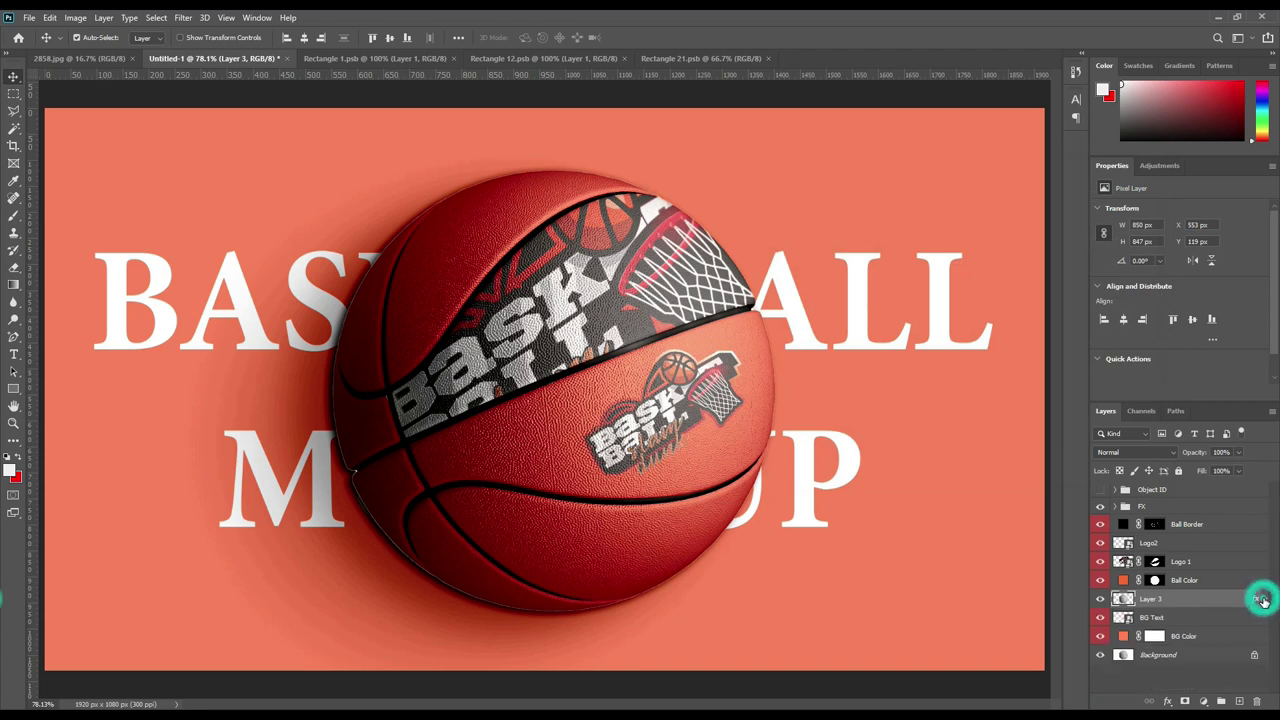
left_click(1150, 452)
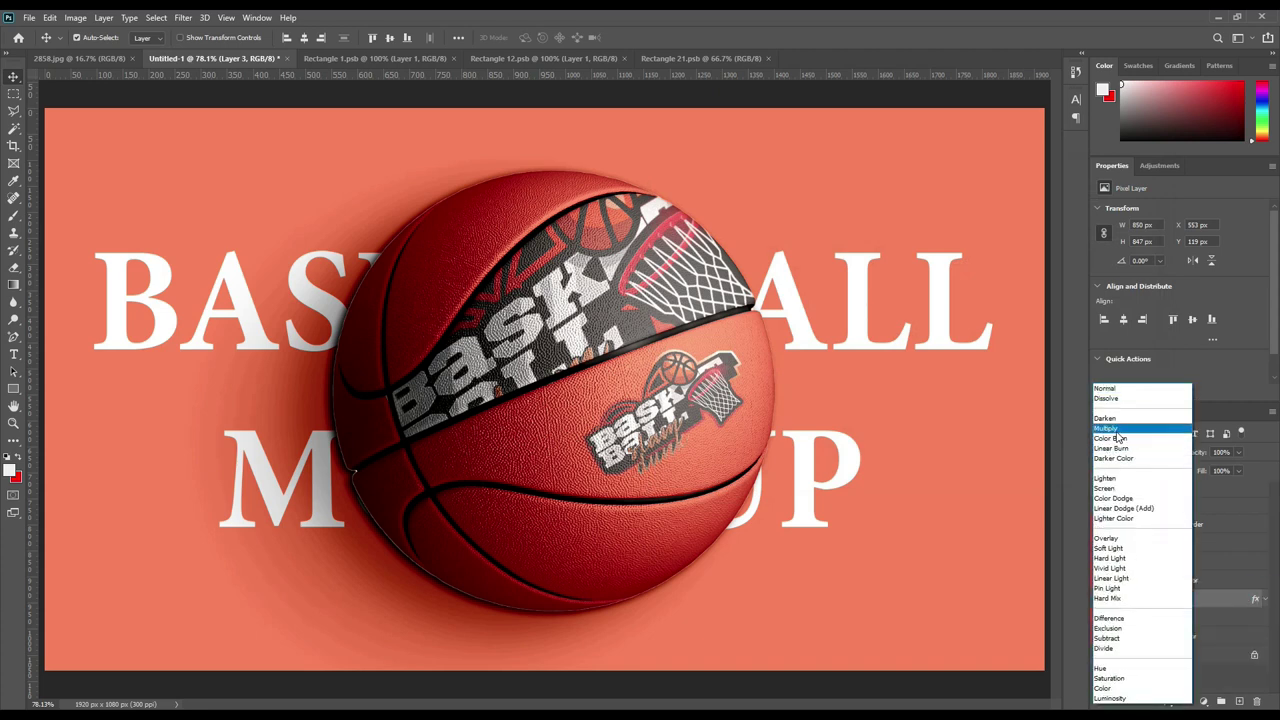
left_click(1114, 428)
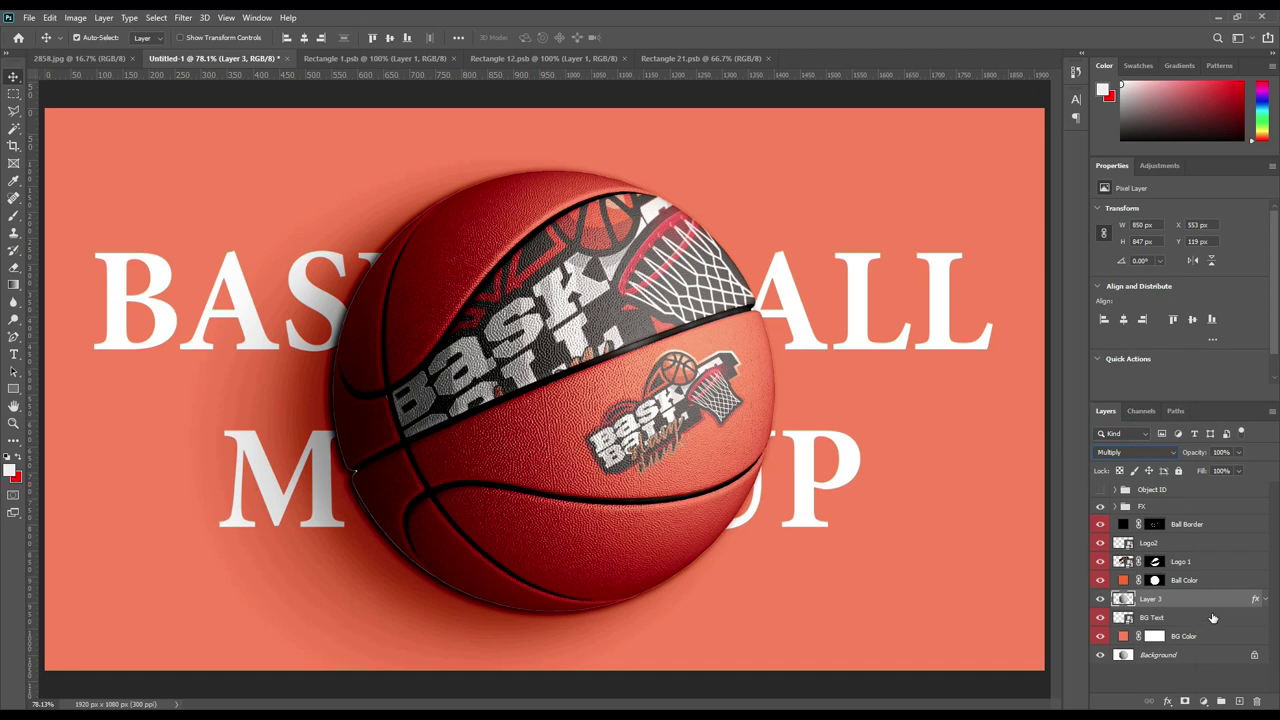
key("shift+minus")
left_click(1188, 638)
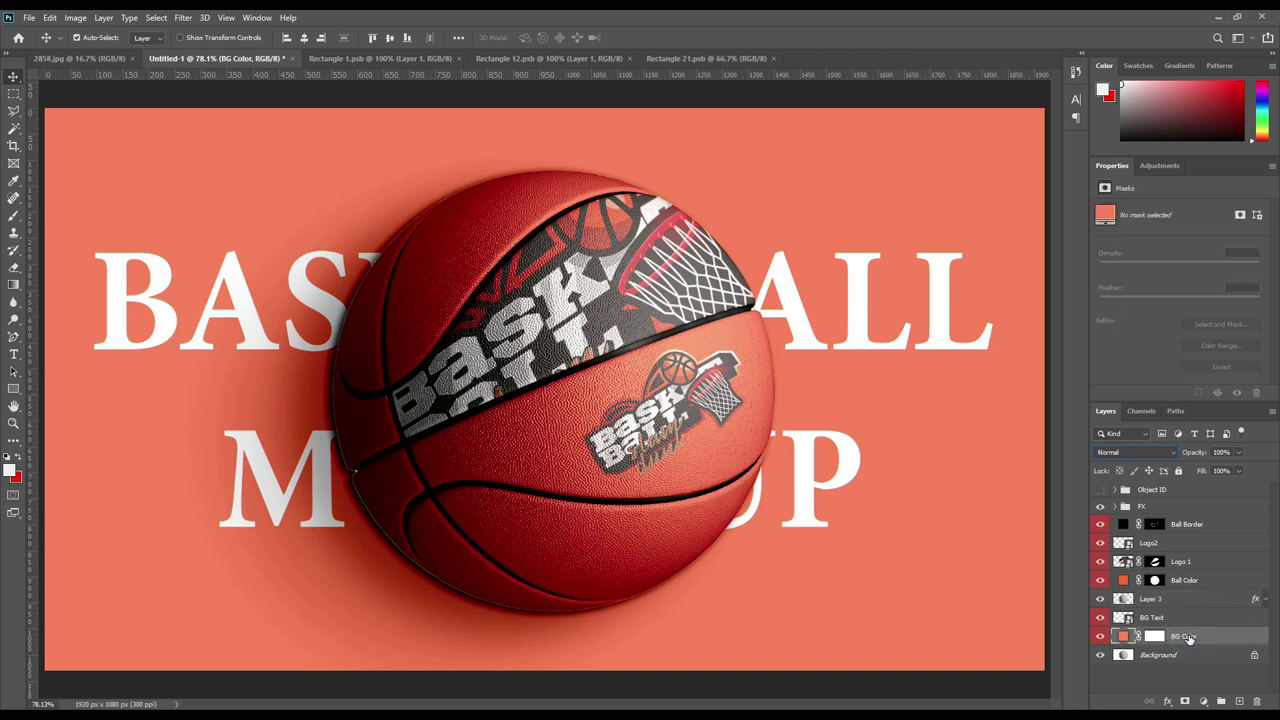
left_click(1168, 703)
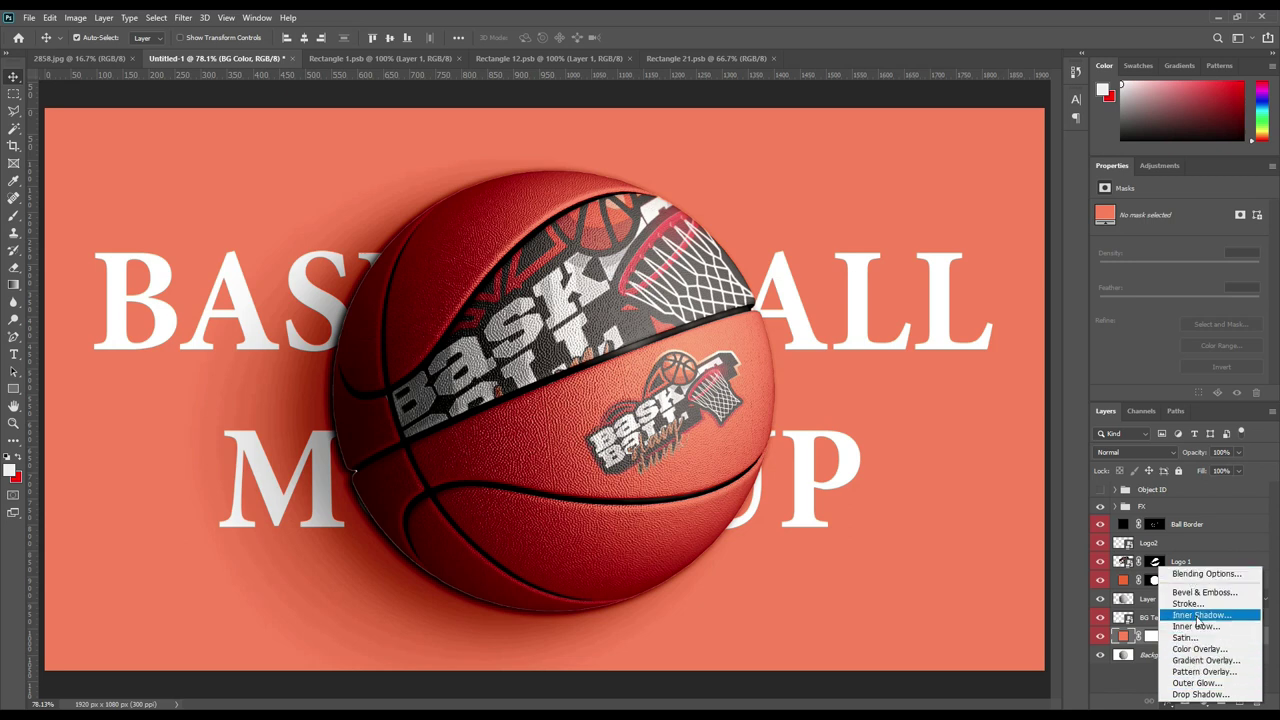
- Add a Gradient Overlay to BG Color using Linear Burn blending
key("Escape")
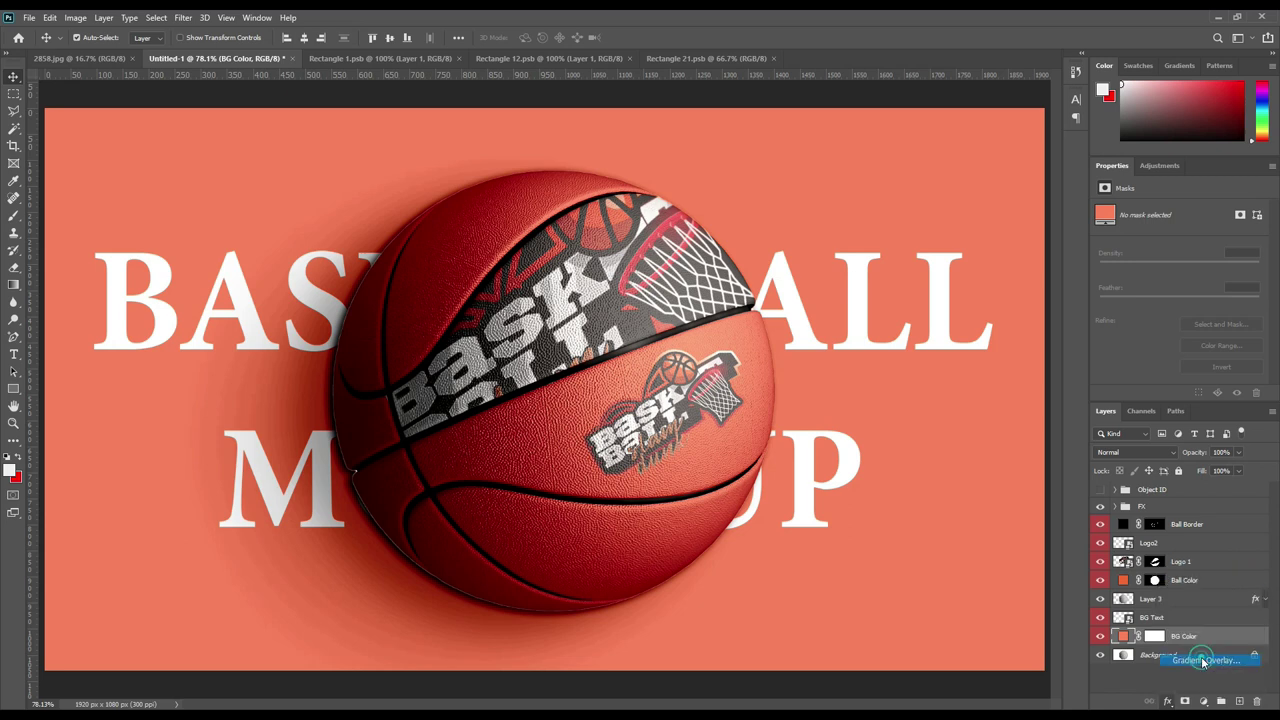
double_click(1205, 654)
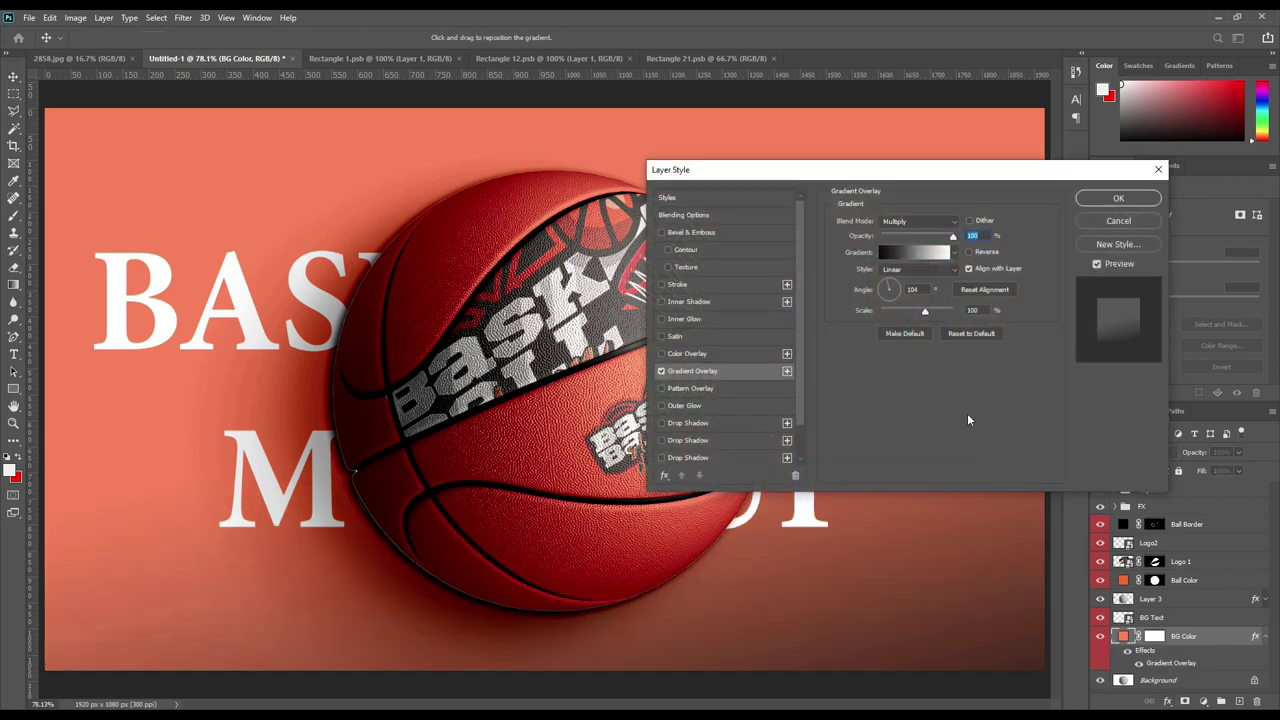
left_click_drag(895, 287, 901, 289)
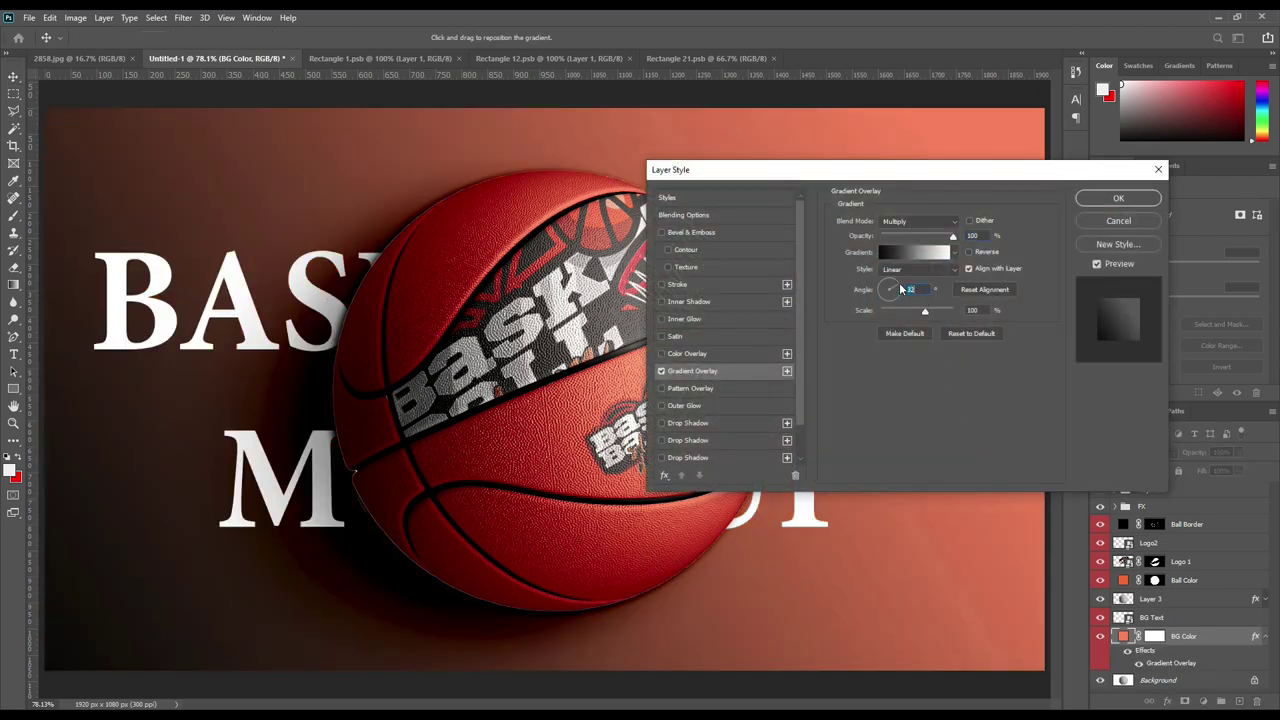
left_click_drag(897, 289, 895, 288)
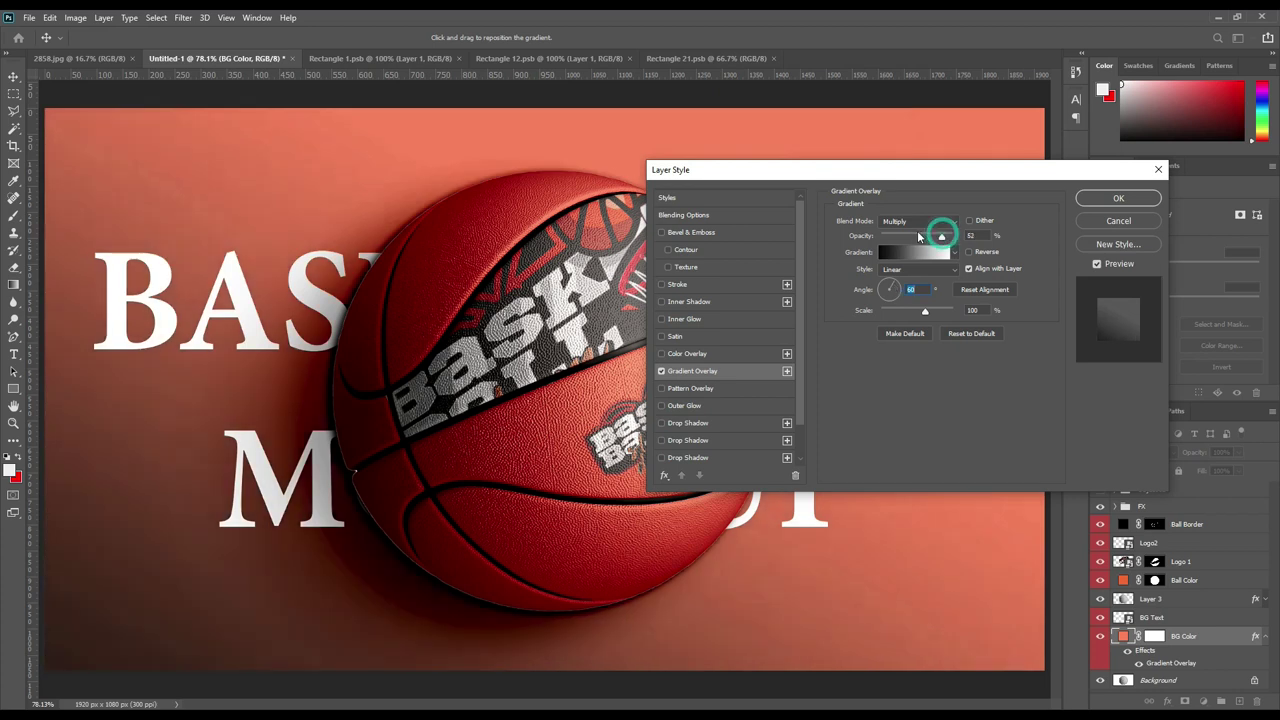
left_click(918, 222)
left_click(913, 286)
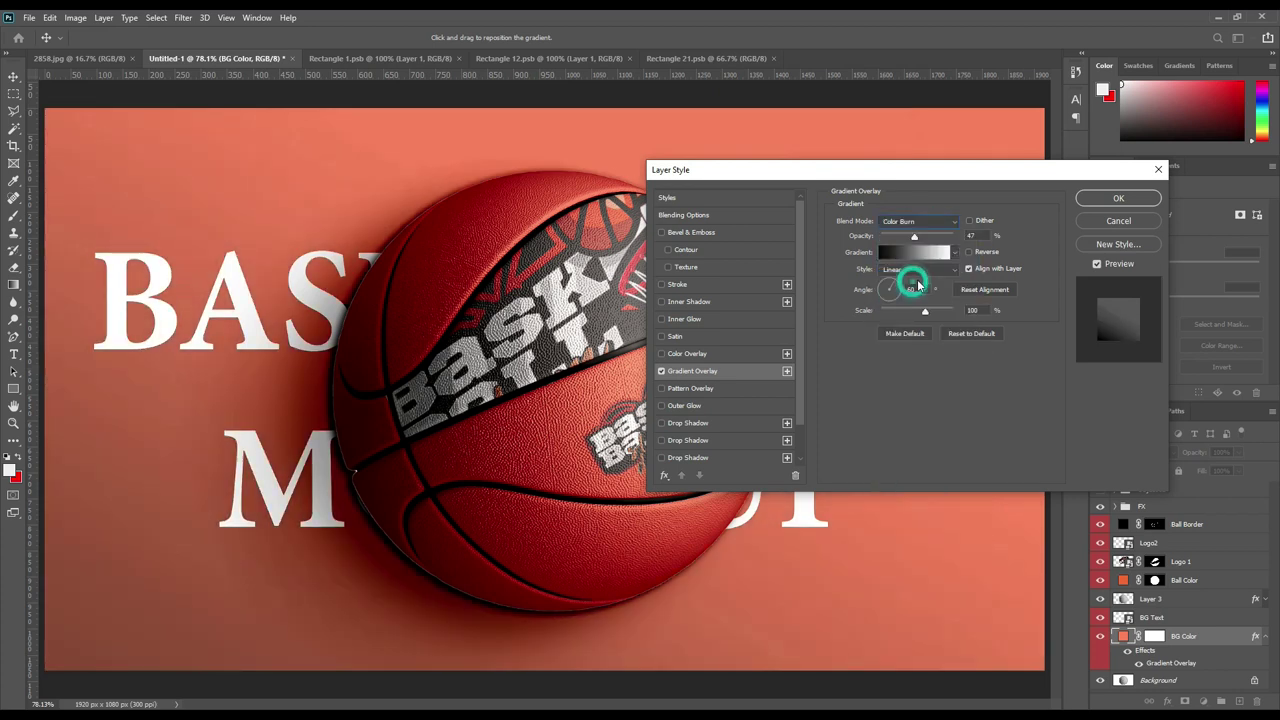
left_click(923, 222)
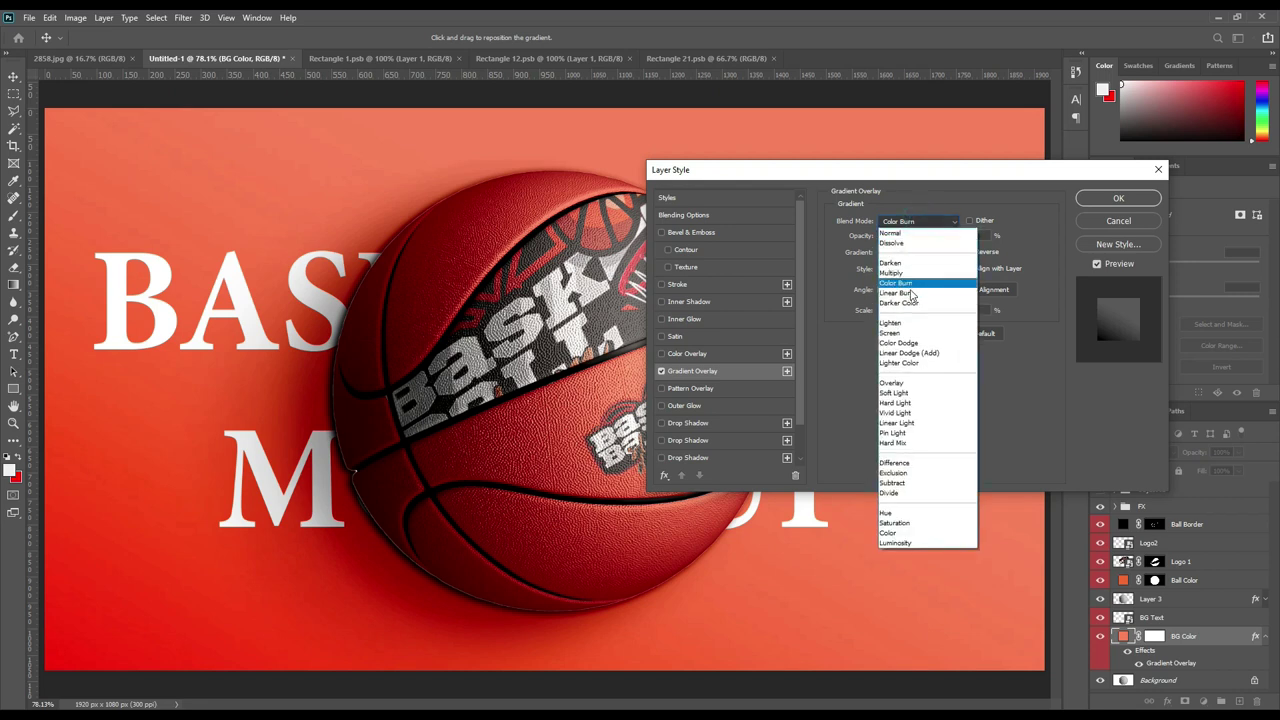
left_click(905, 231)
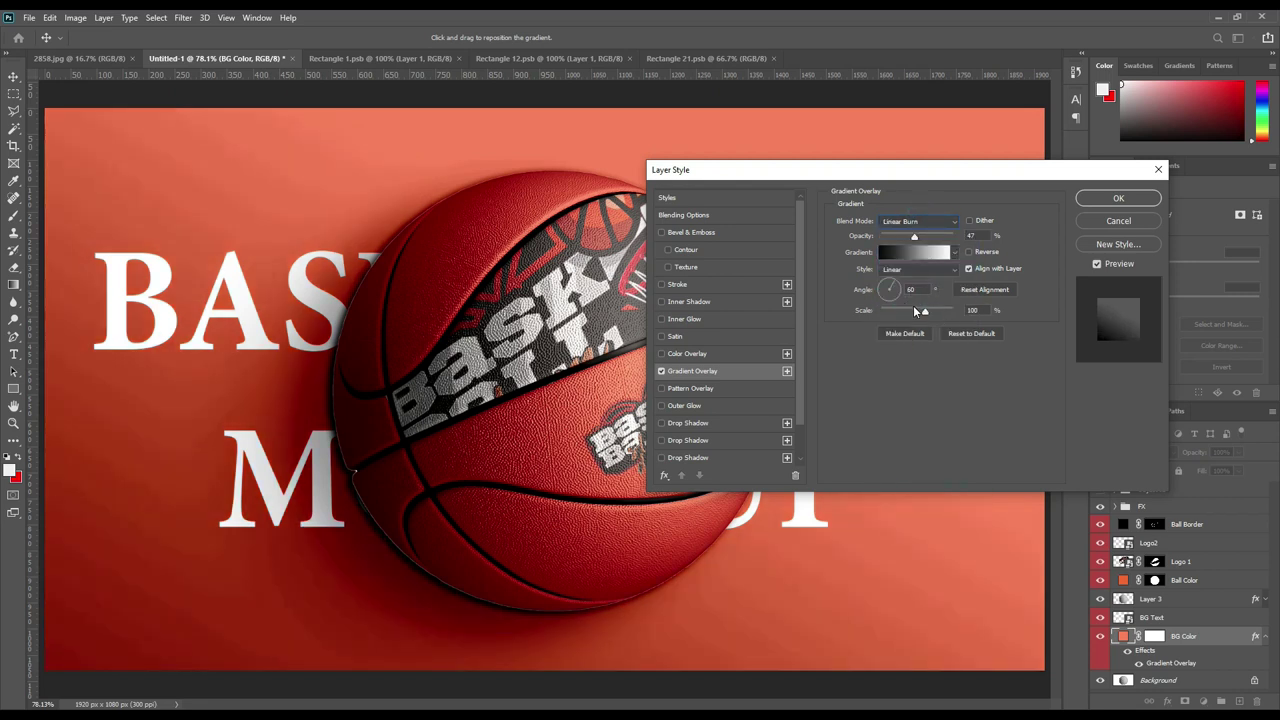
- Set the overlay to 39% opacity and a 55° angle, then apply it
left_click_drag(914, 237, 909, 239)
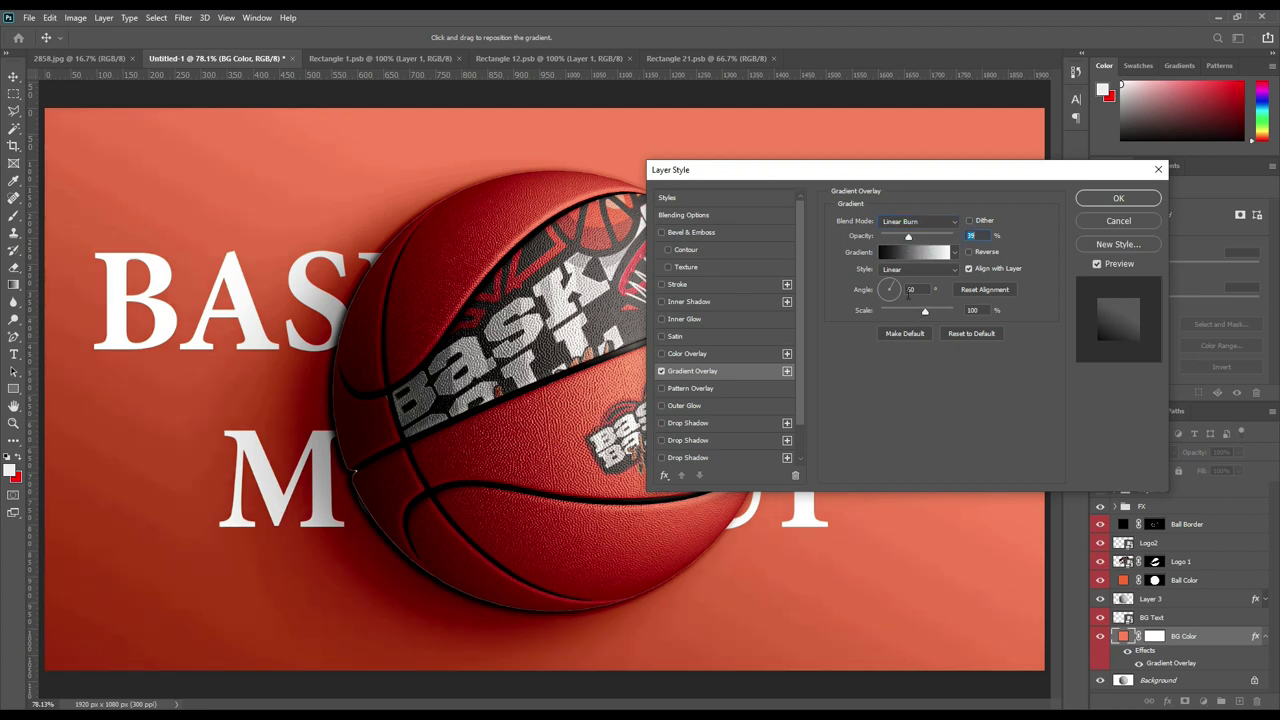
left_click(897, 288)
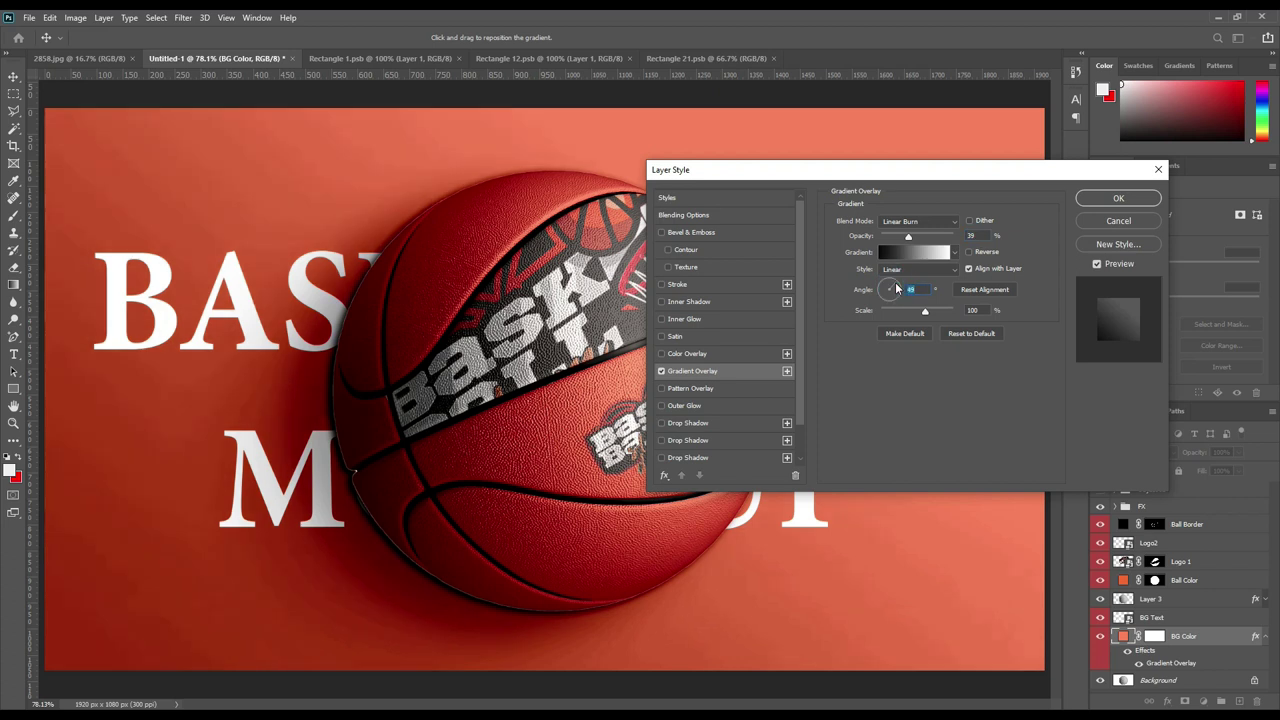
left_click(897, 288)
left_click(896, 287)
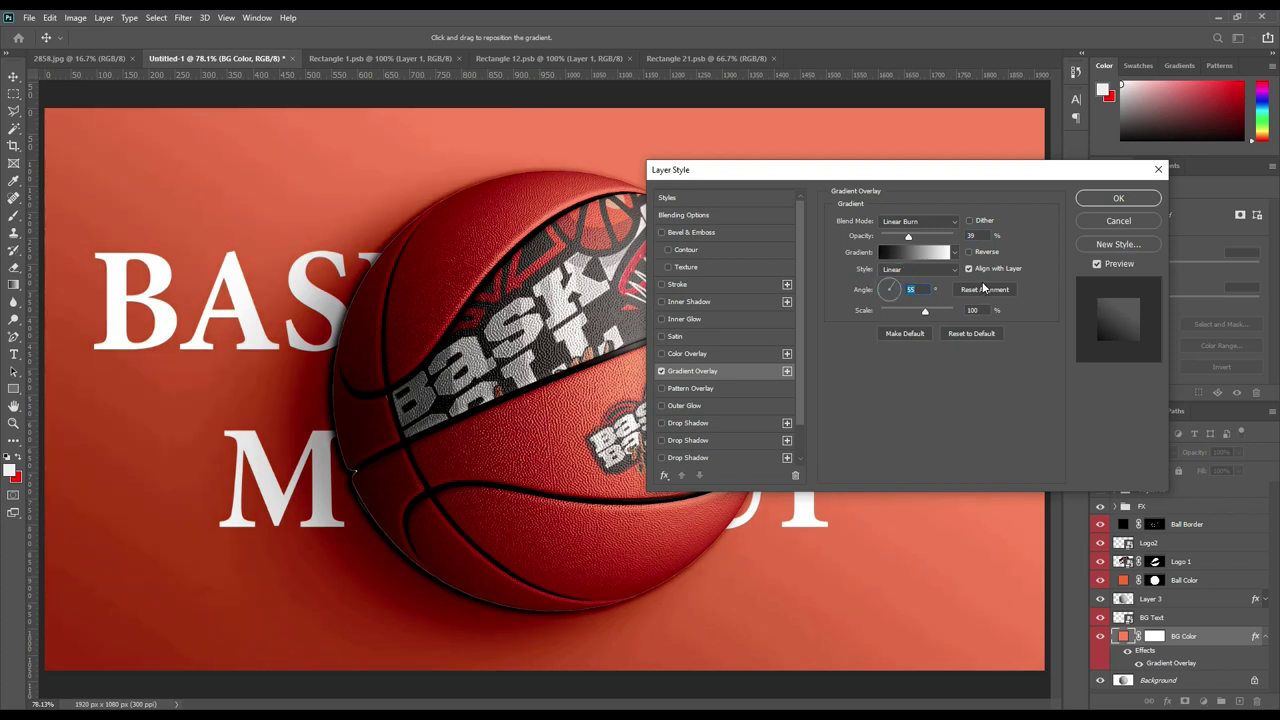
left_click(1120, 199)
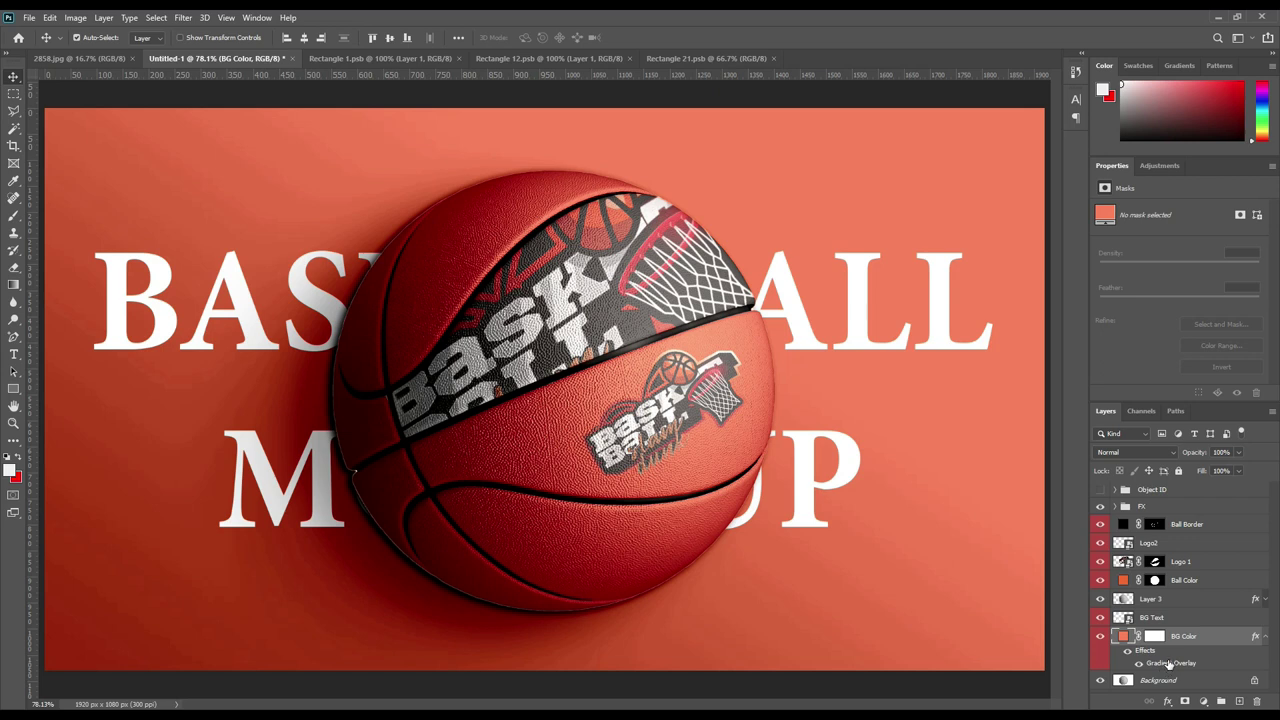
- Copy BG Color's layer style onto BG Text, then collapse both effects lists
right_click(1188, 638)
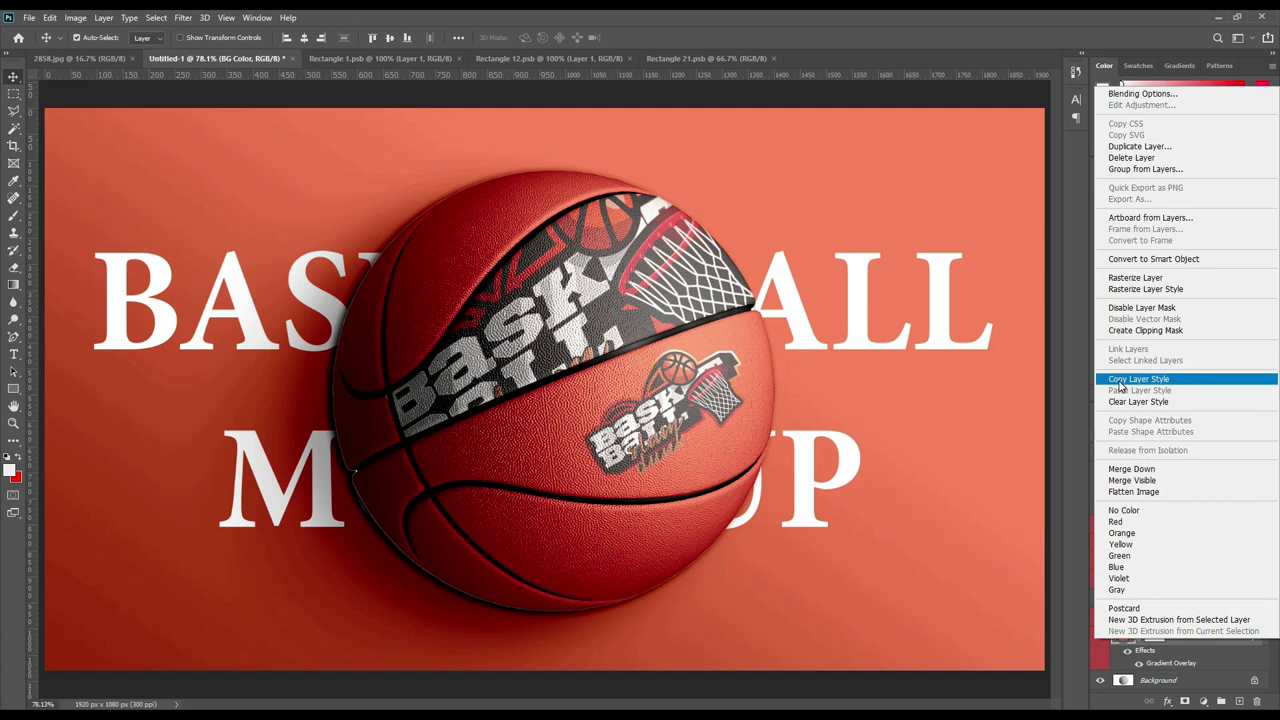
left_click(1136, 380)
right_click(1168, 620)
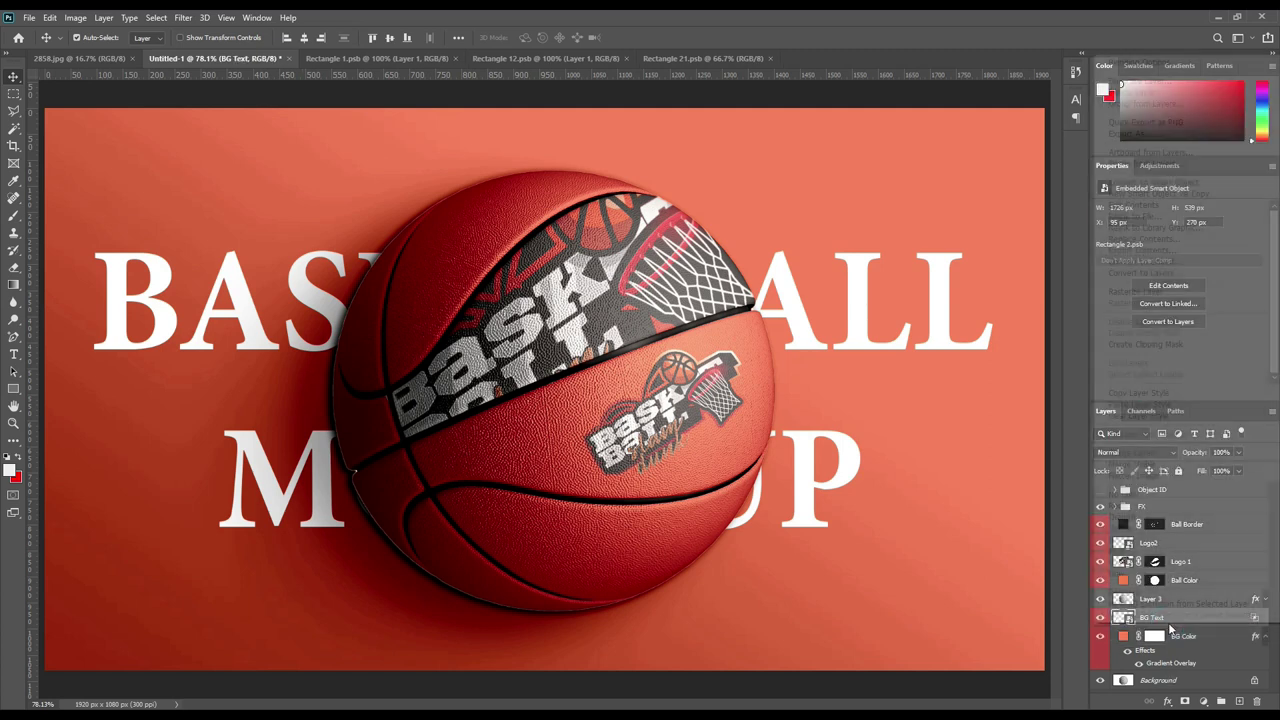
left_click(1132, 408)
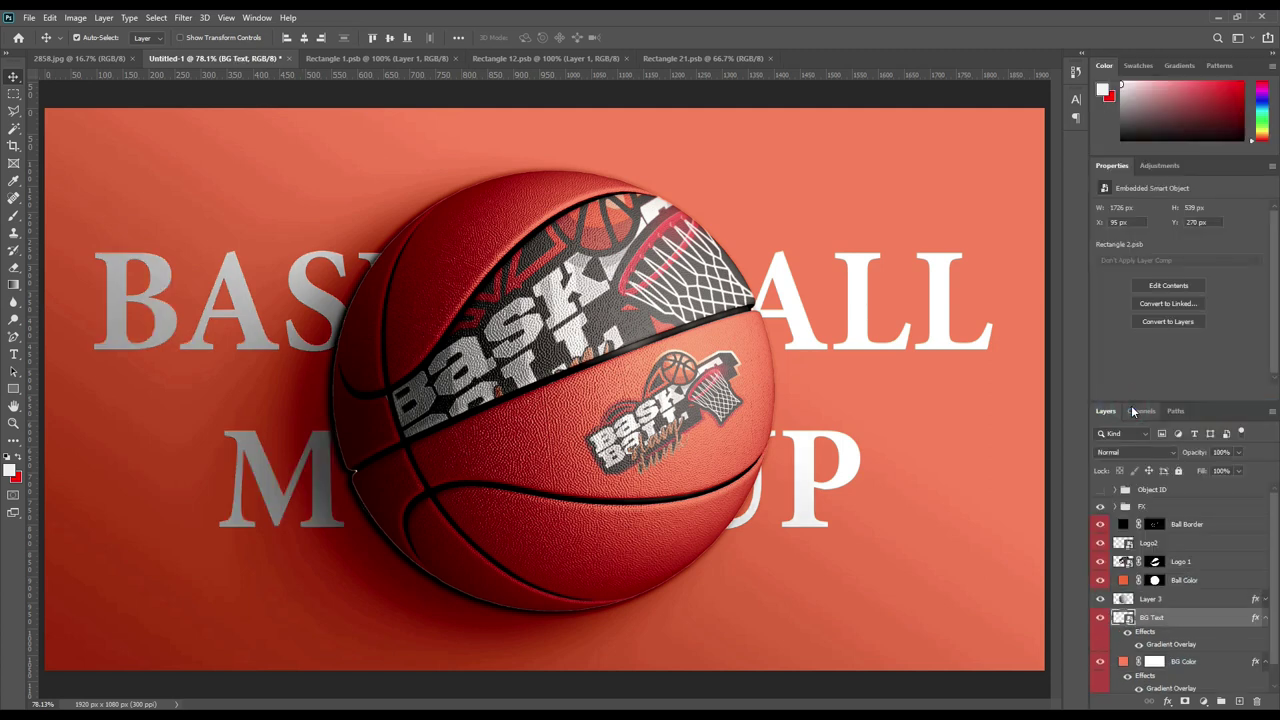
left_click(1058, 467)
left_click(1266, 619)
left_click(1266, 636)
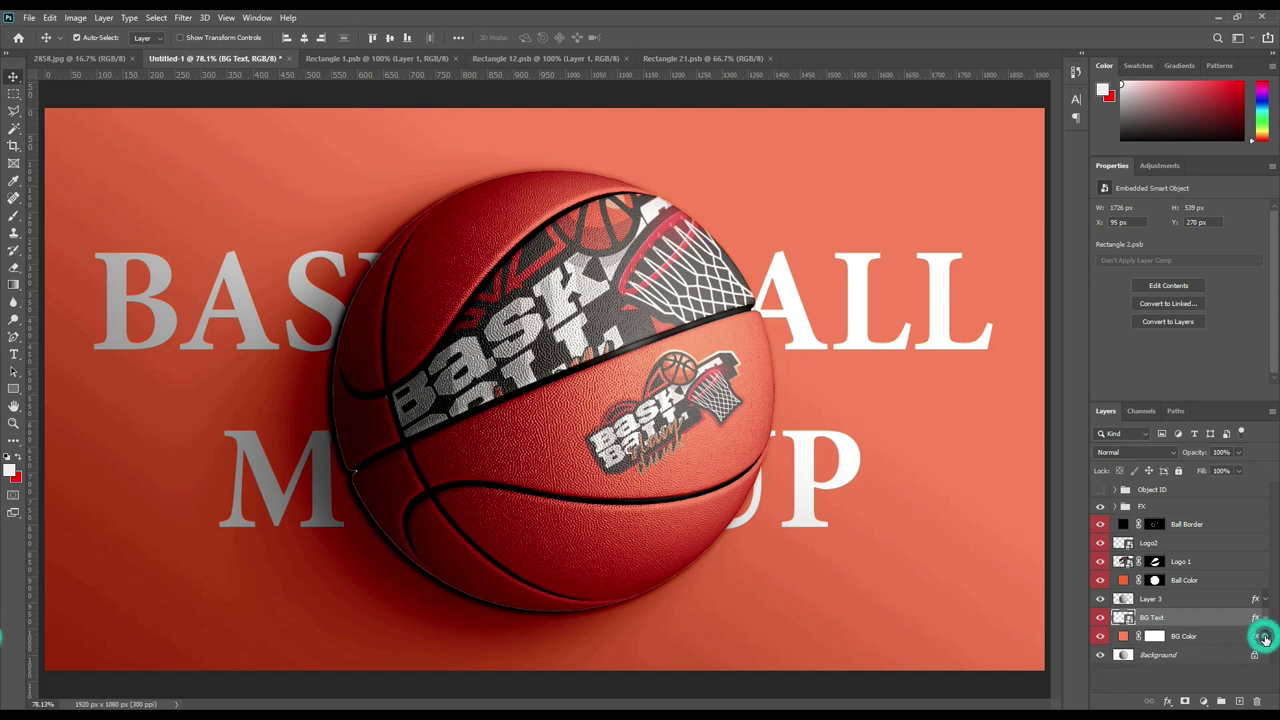
left_click(1190, 676)
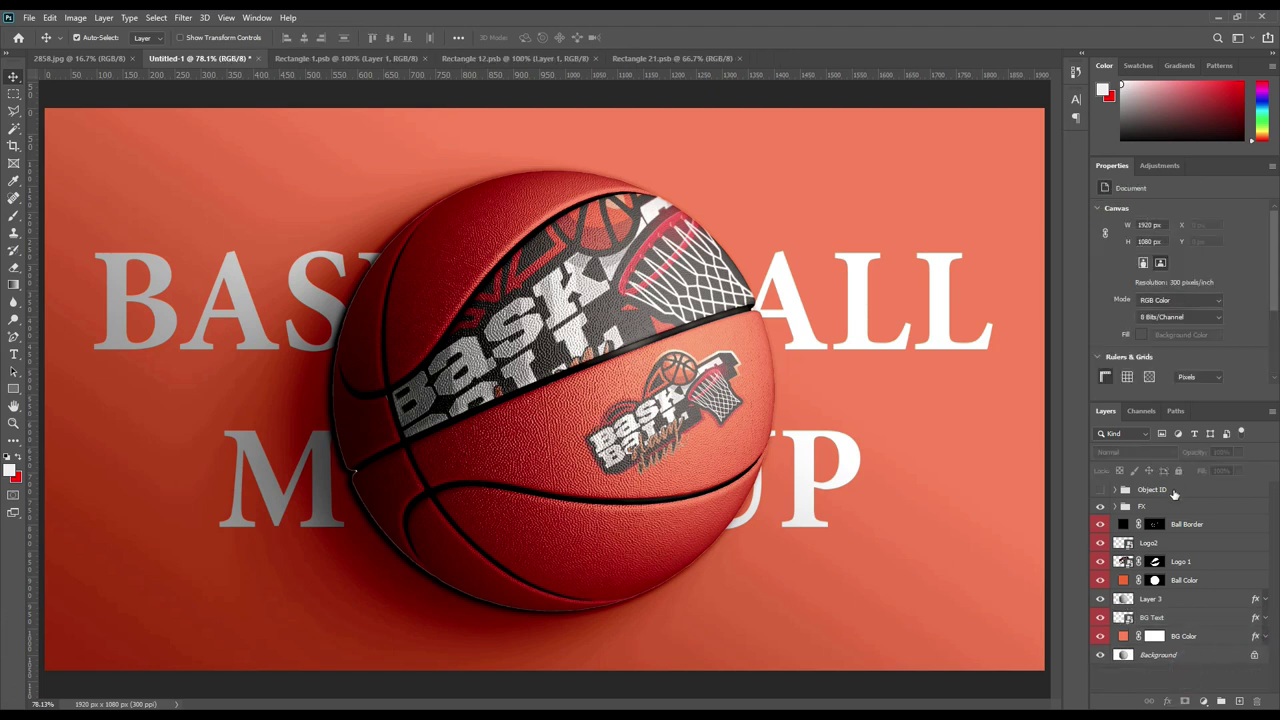